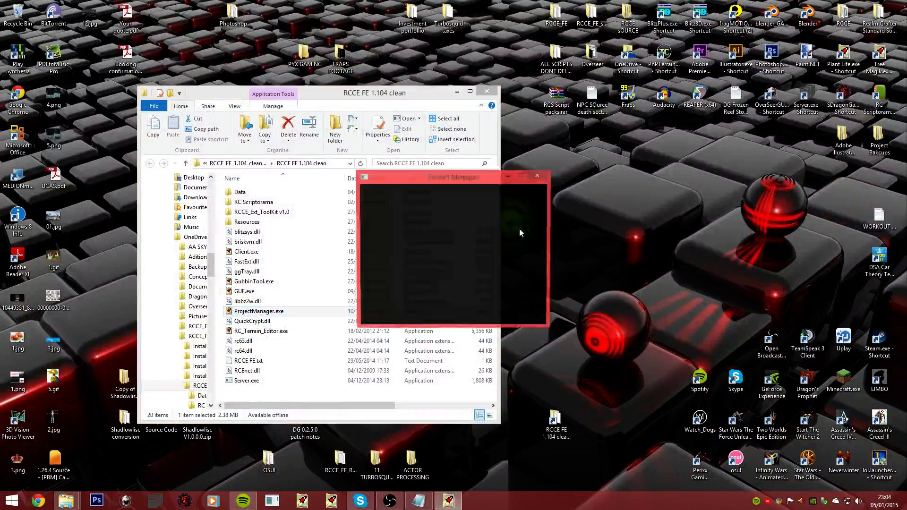
- Move the Project Manager window clear of the folder window, view its News and Support pages, and return to the Project page
left_click_drag(453, 180, 648, 182)
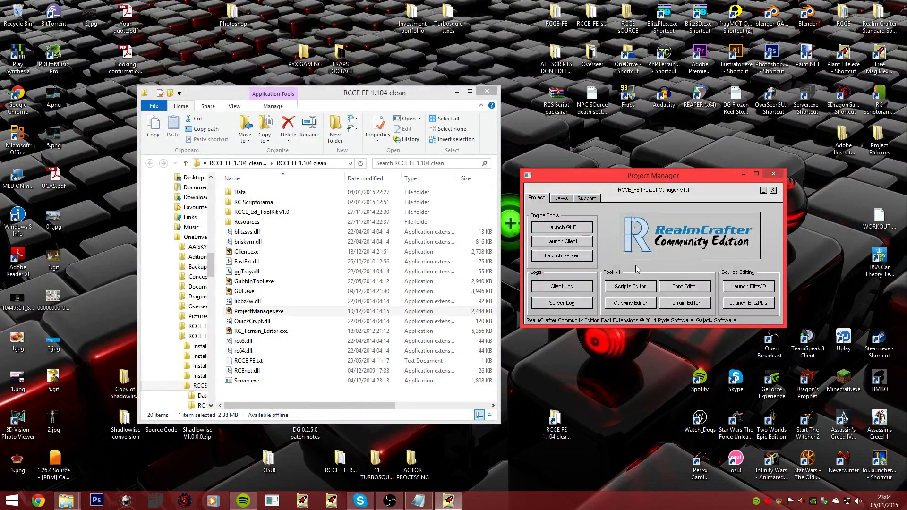
mouse_move(660, 178)
left_mouse_down()
mouse_move(579, 187)
mouse_move(668, 173)
left_mouse_up()
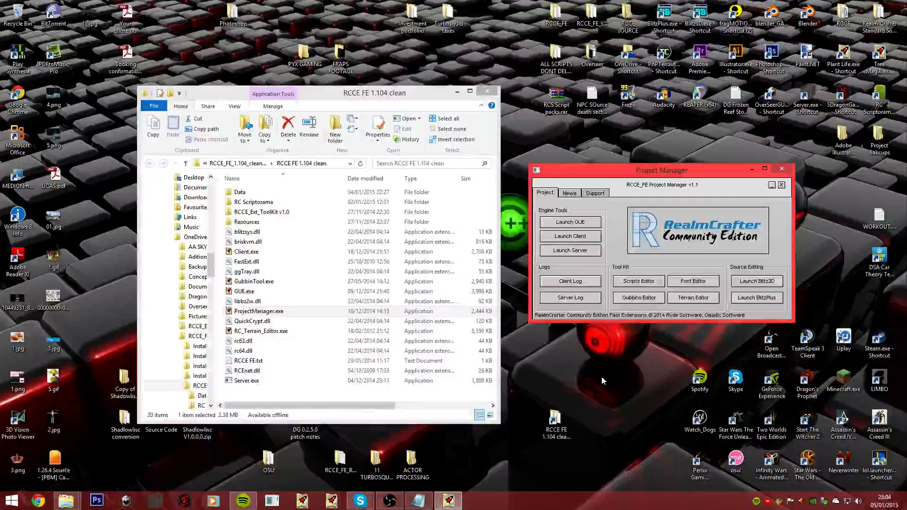
left_click(571, 193)
left_click(597, 194)
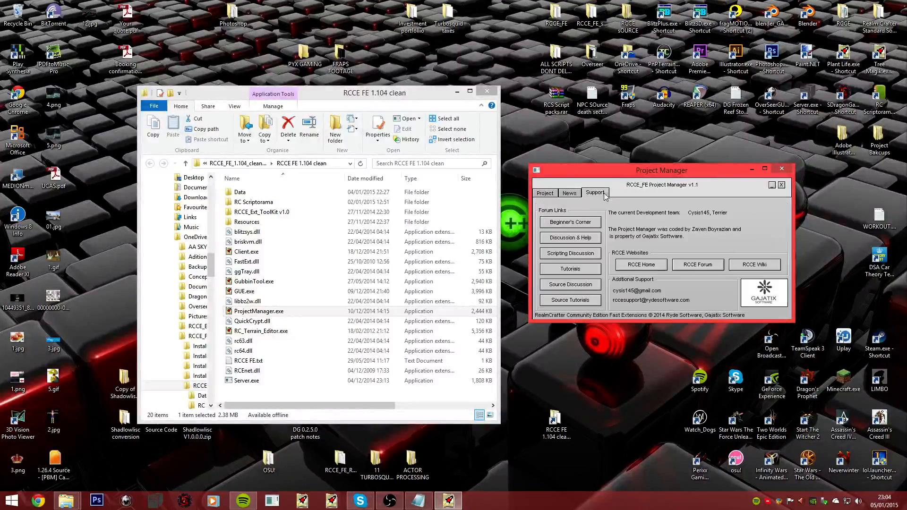
left_click(546, 194)
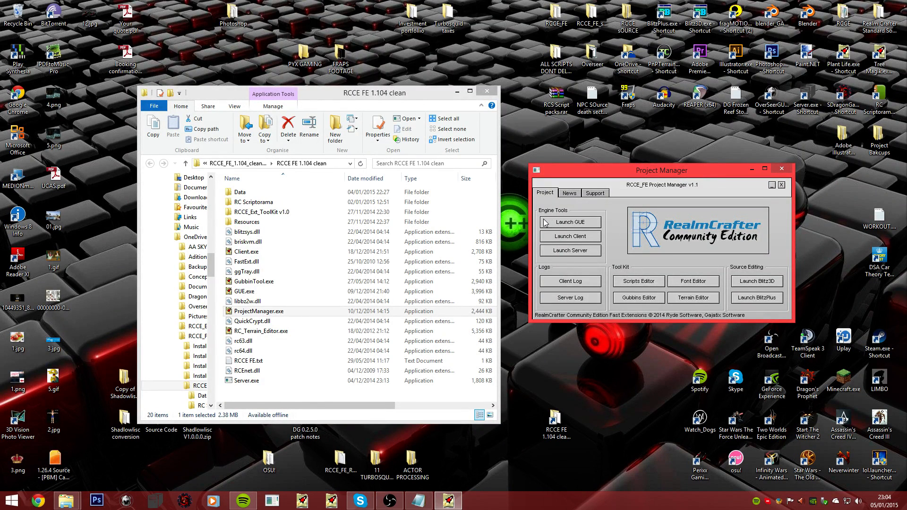
- Launch the Terrain Editor from the Project Manager and look over the blank terrain from several angles
left_click(707, 301)
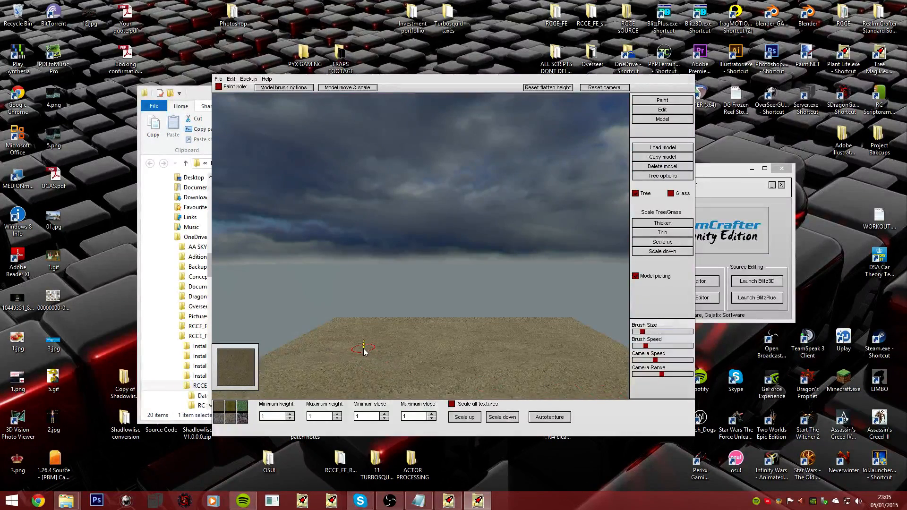
key("Down")
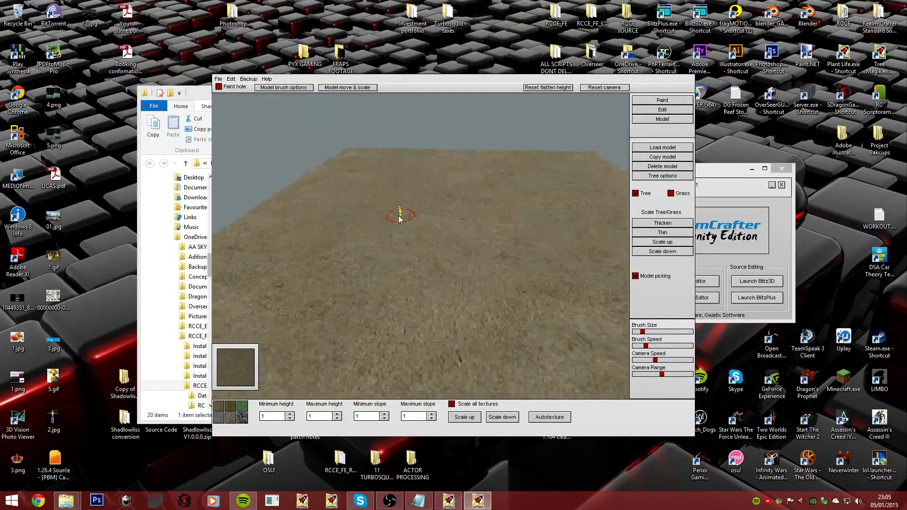
key("Up")
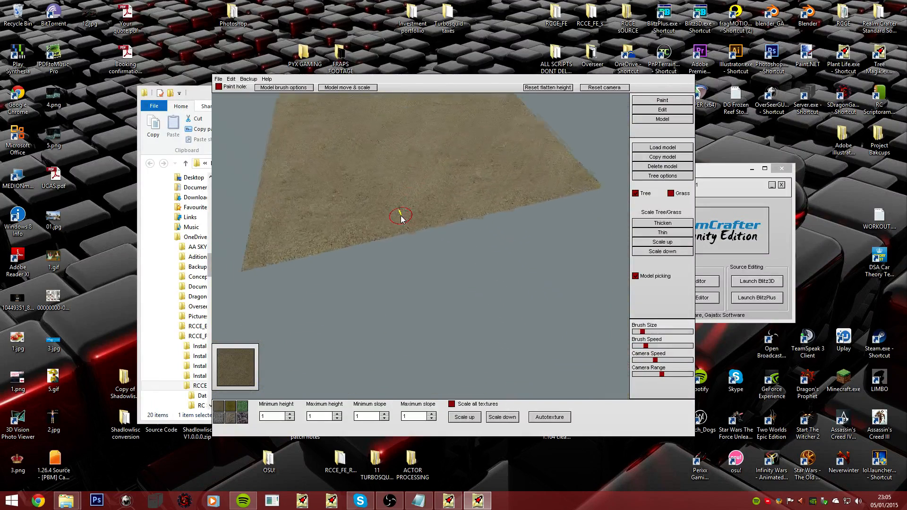
key("Up")
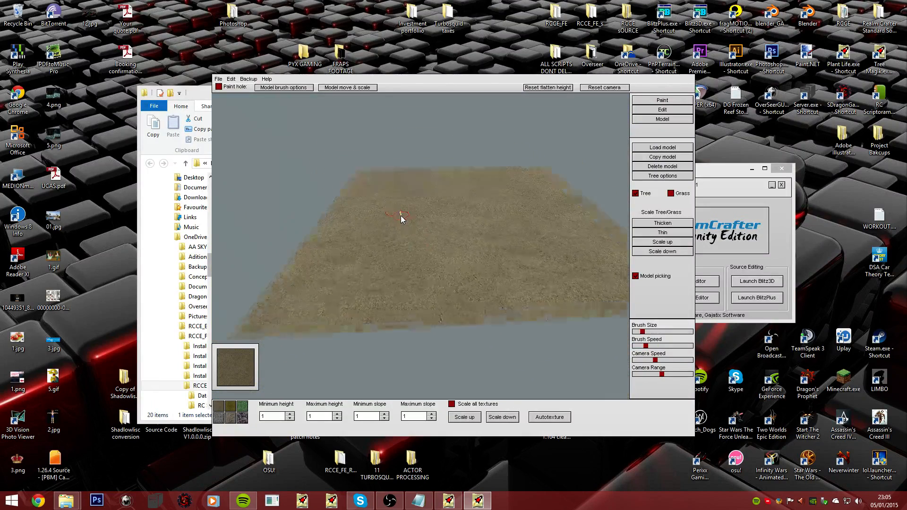
key("Up")
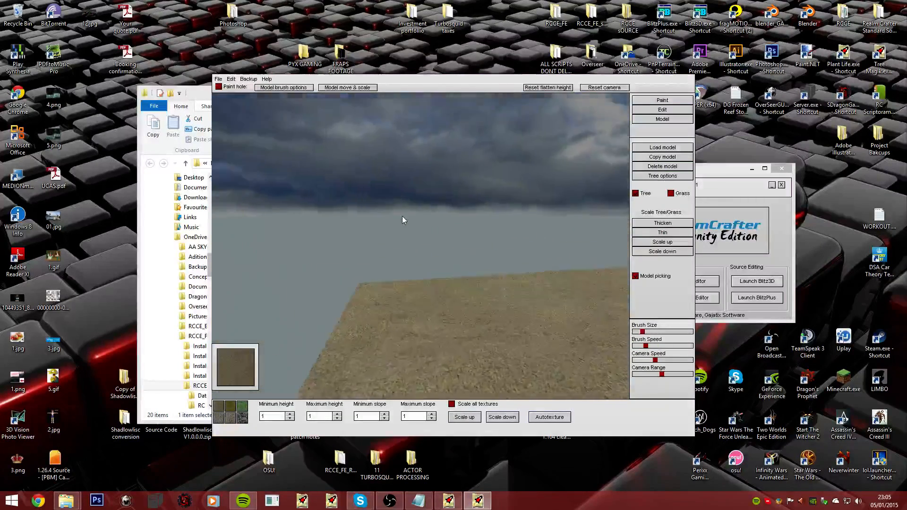
key("Up")
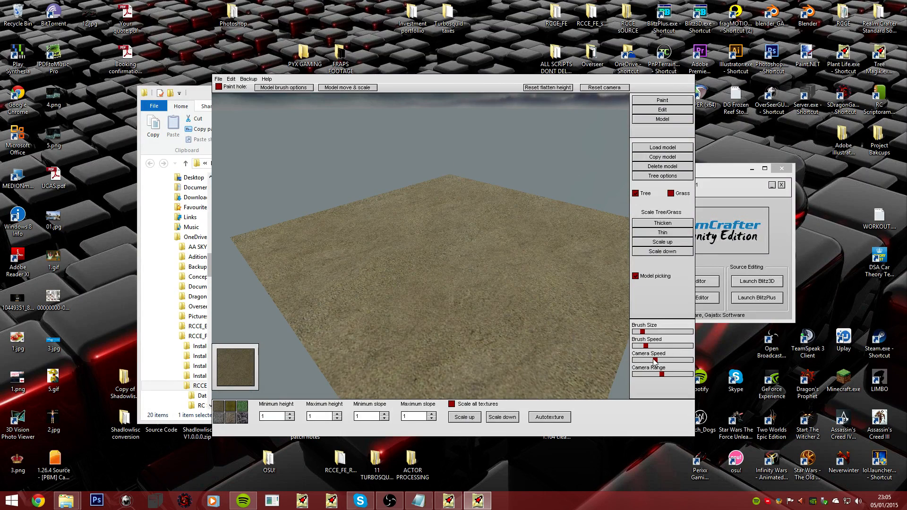
- Set the camera range to its maximum and check the view across the terrain
left_click(658, 373)
left_click_drag(662, 374, 716, 361)
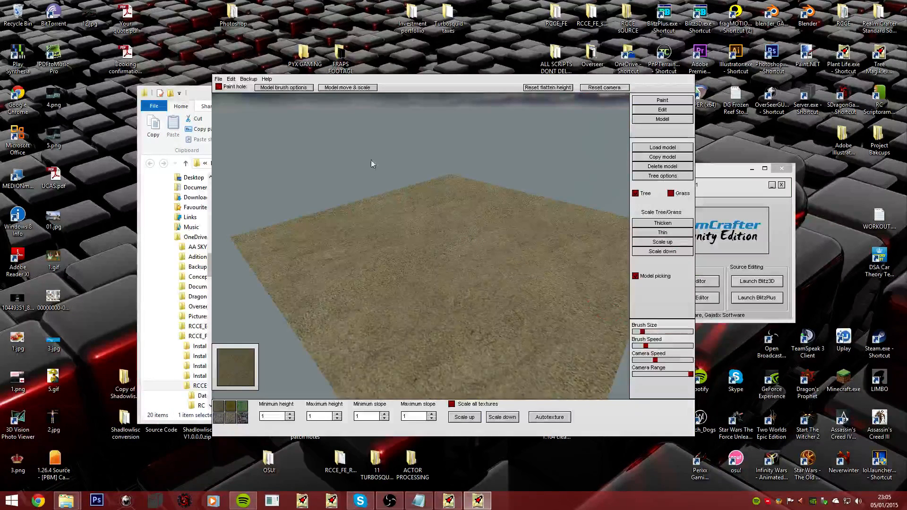
right_click_drag(400, 216, 401, 215)
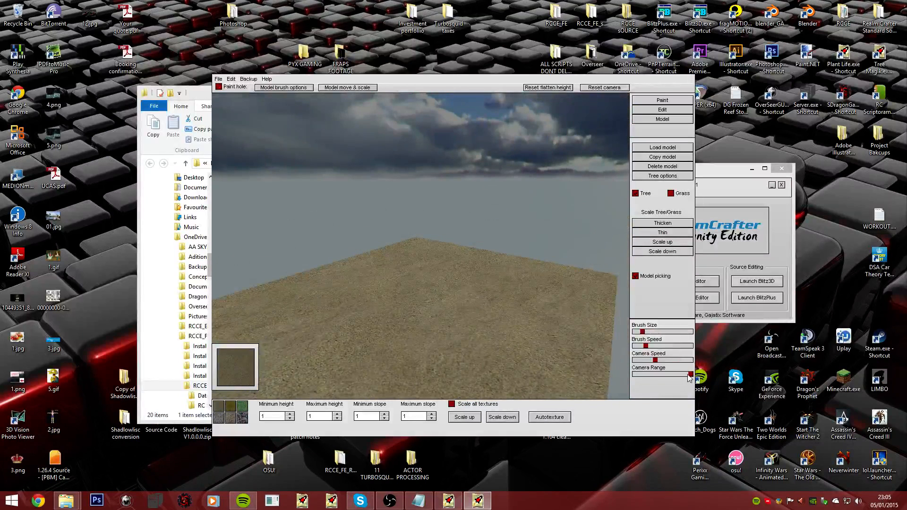
mouse_move(689, 375)
left_mouse_down()
mouse_move(634, 373)
mouse_move(692, 374)
left_mouse_up()
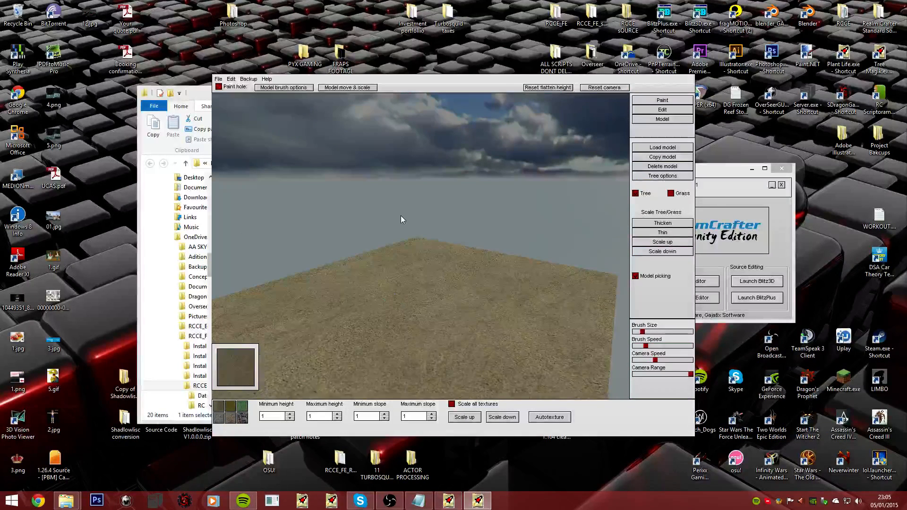
right_click_drag(401, 217, 399, 215)
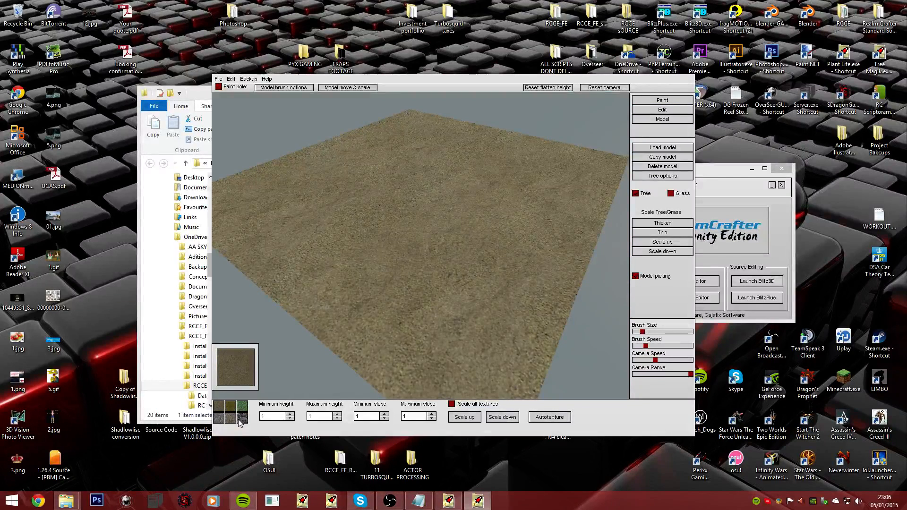
- Examine the six terrain texture slots with their height and slope ranges, finishing on the first slot
left_click(230, 407)
left_click(241, 406)
left_click(221, 409)
left_click(219, 420)
left_click(229, 422)
left_click(243, 420)
left_click(219, 416)
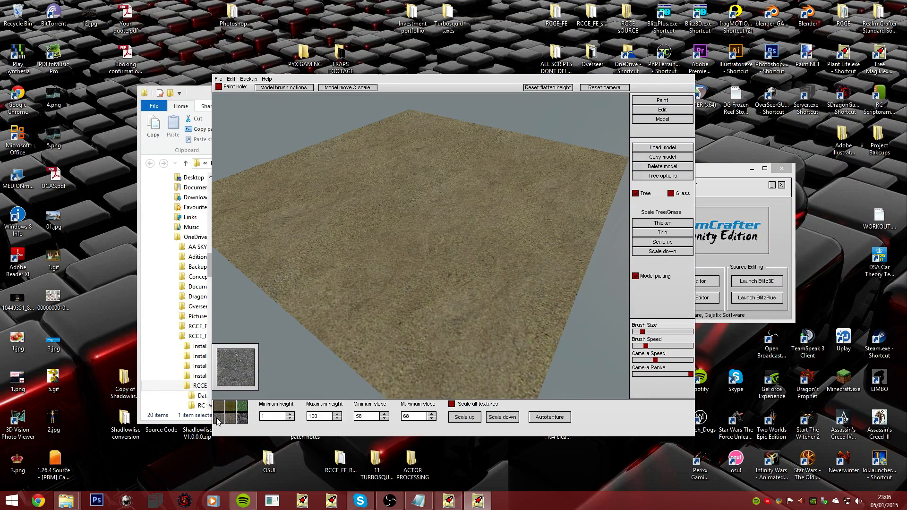
left_click(220, 410)
left_click(242, 406)
left_click(231, 407)
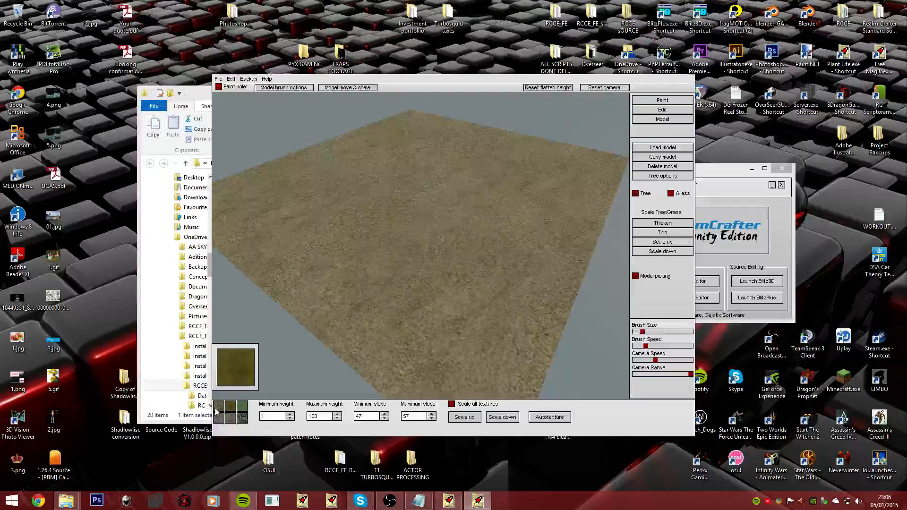
left_click(218, 410)
left_click(234, 422)
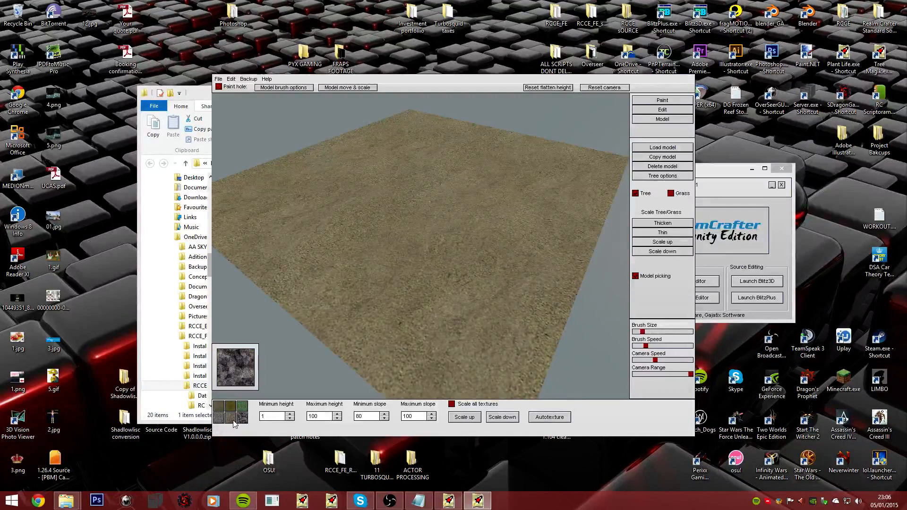
left_click(220, 421)
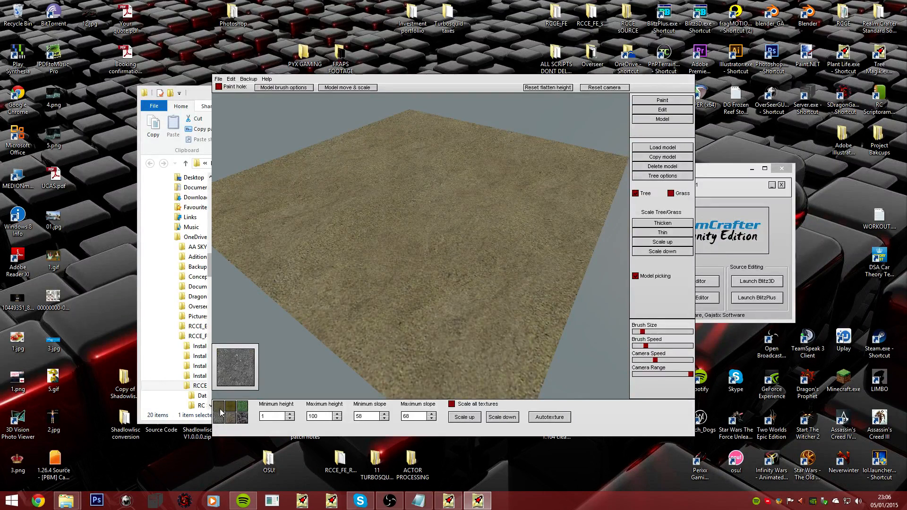
left_click(220, 408)
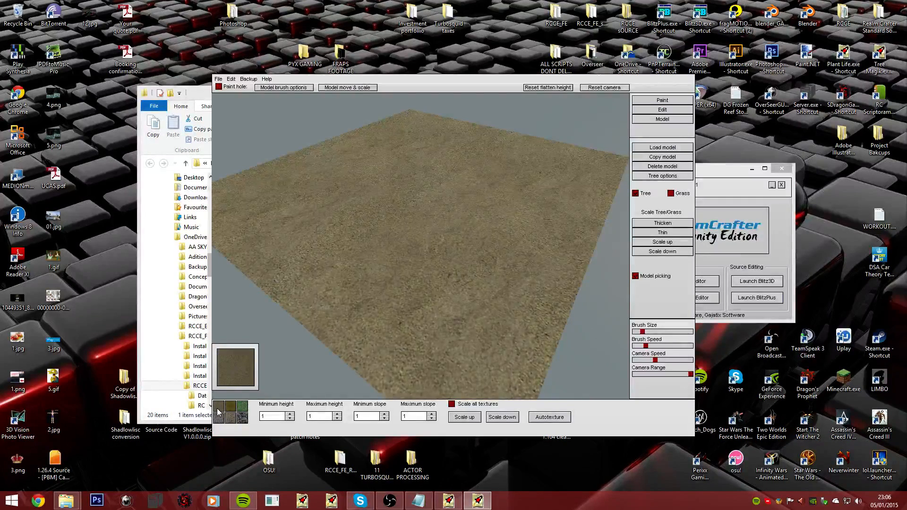
- Load sand.jpg from RCTE_TEXTURES as the first terrain texture
left_click(232, 361)
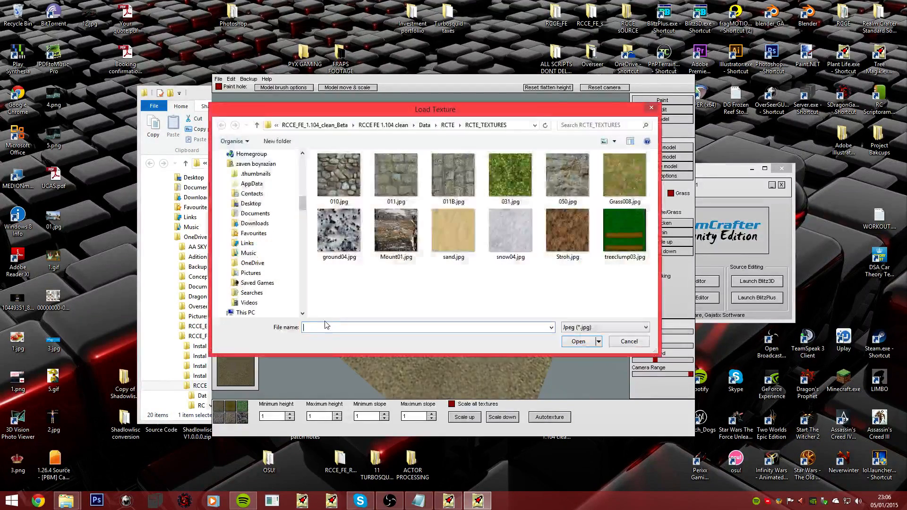
left_click(593, 328)
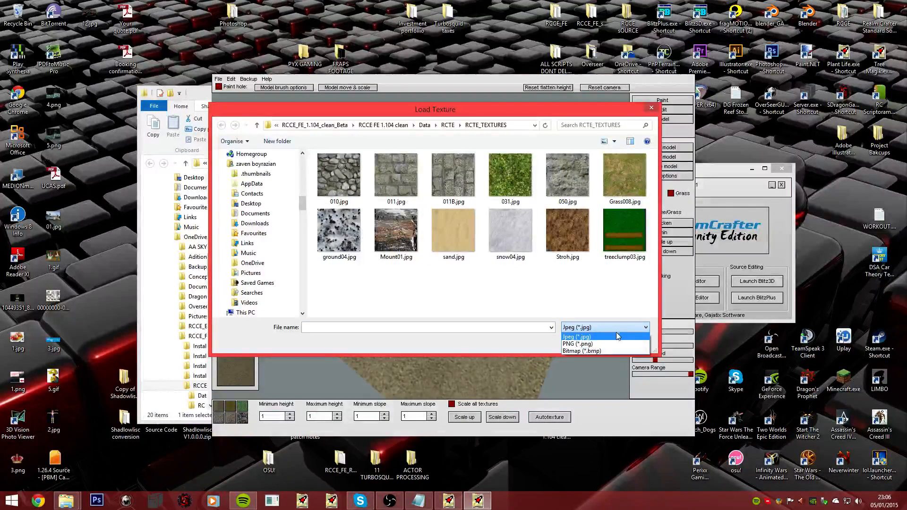
left_click(460, 231)
double_click(460, 230)
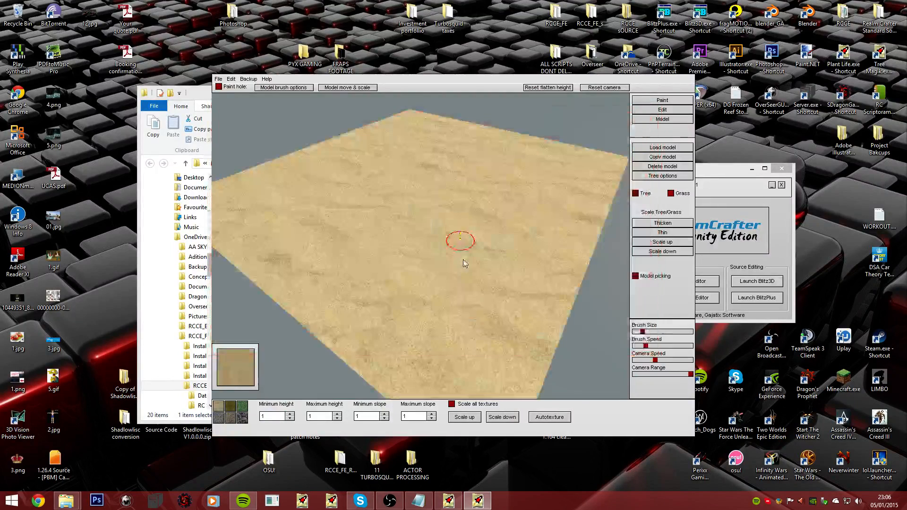
- Try Stroh.jpg as the first terrain texture, and switch the slot back to sand.jpg
left_click(249, 369)
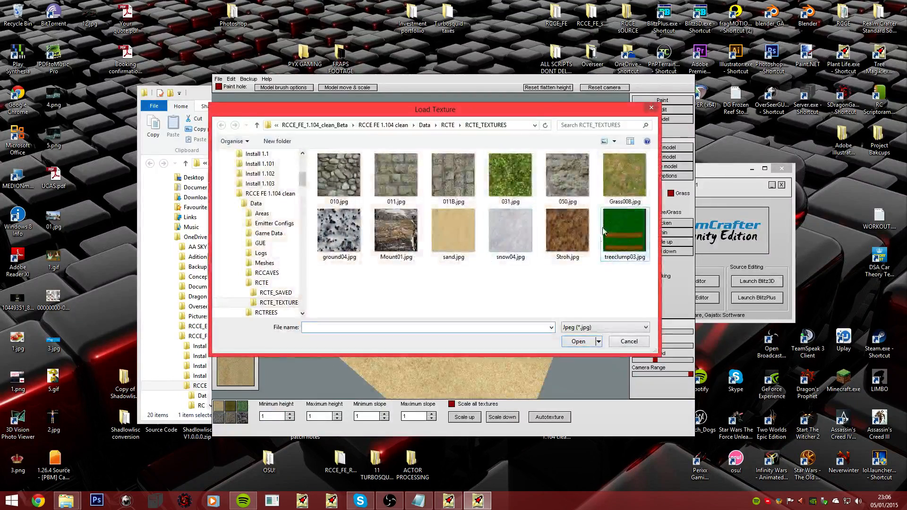
left_click(568, 232)
double_click(568, 231)
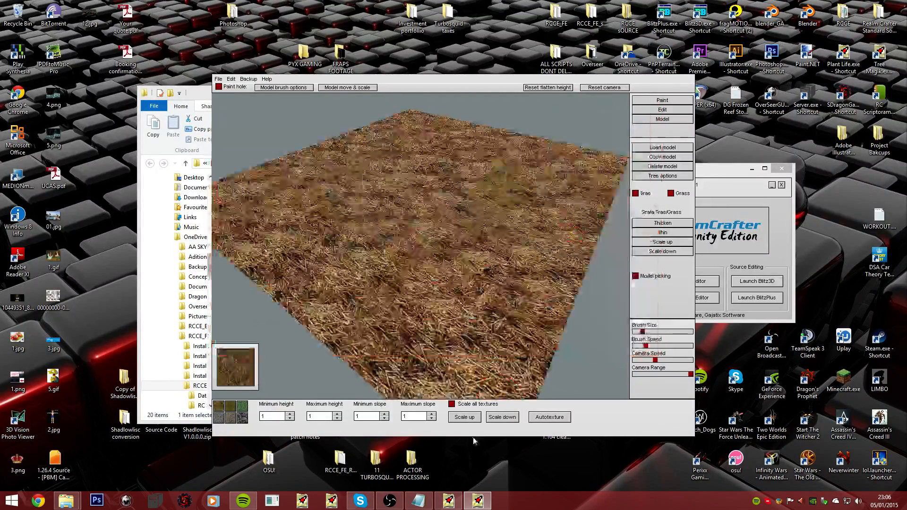
left_click(236, 367)
left_click(453, 232)
double_click(452, 233)
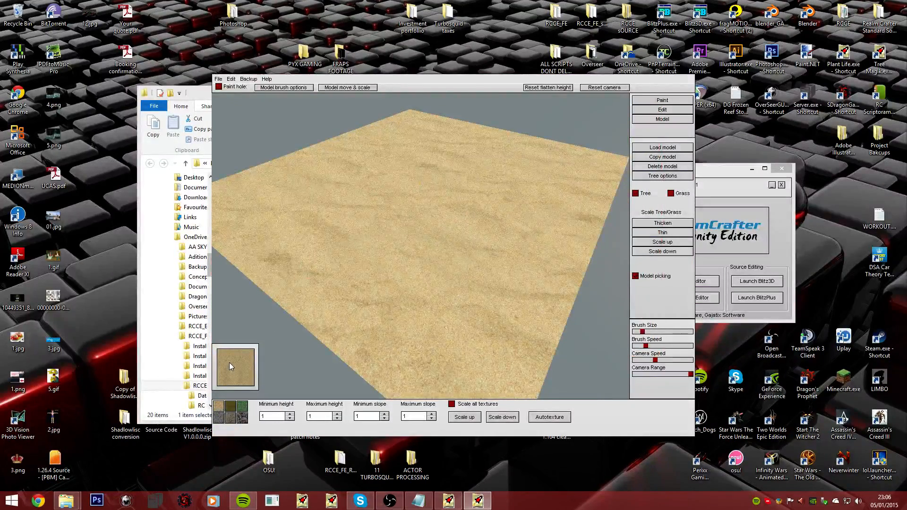
- Select the second texture slot and choose Grass008.jpg as its texture
left_click(231, 409)
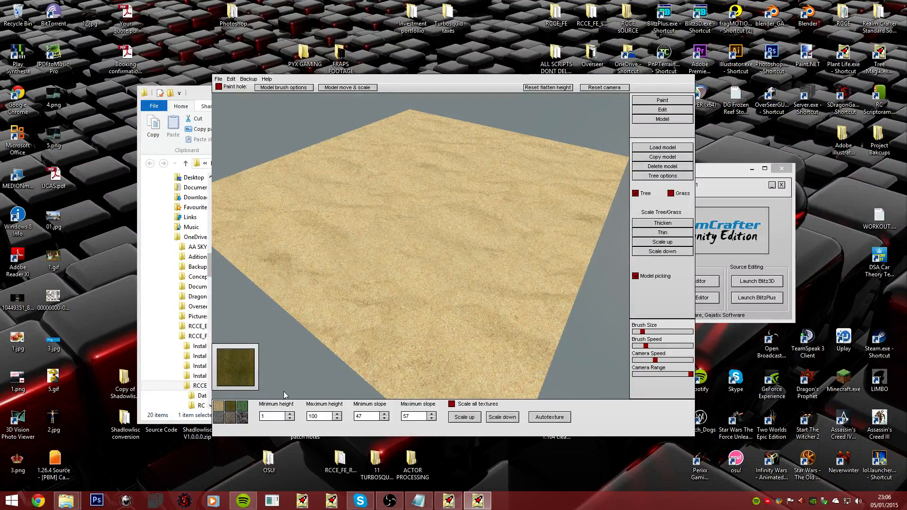
left_click(243, 410)
left_click(231, 410)
left_click(236, 382)
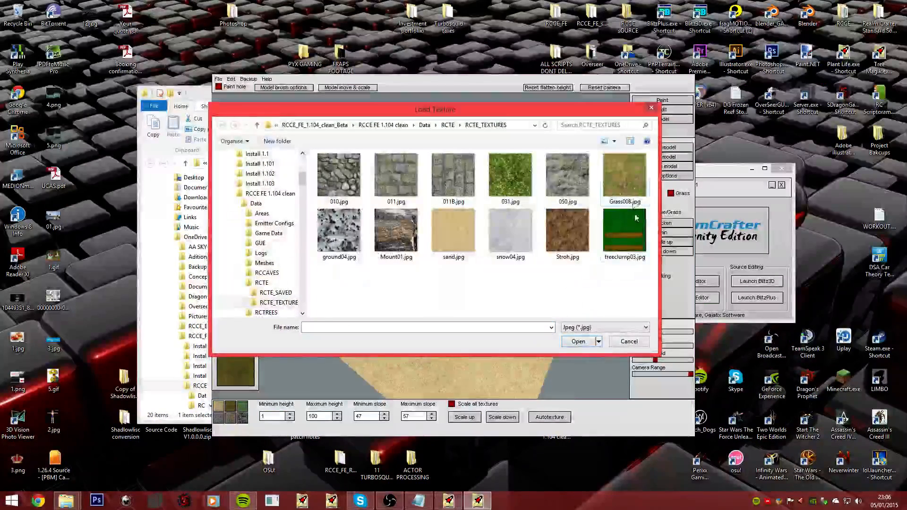
left_click(624, 203)
left_click(633, 342)
- Select the third texture slot and load 031.jpg into it
left_click(242, 418)
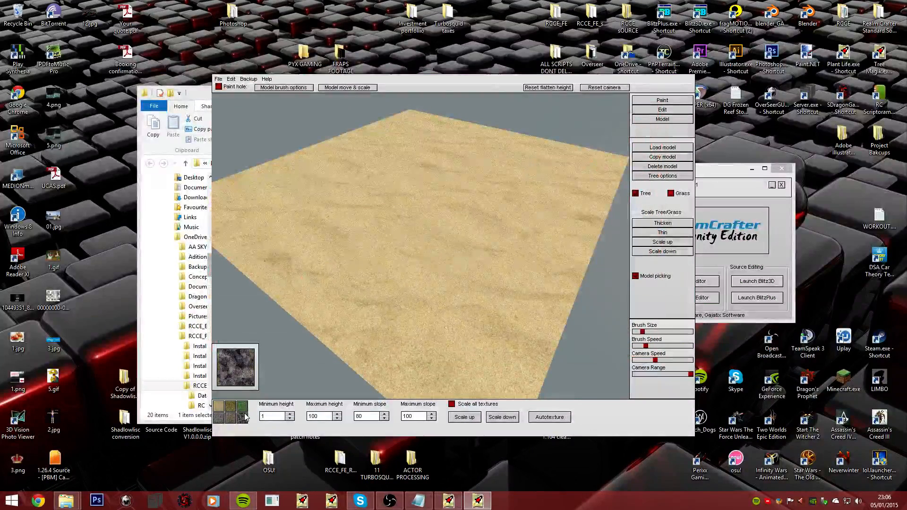
left_click(243, 406)
left_click(245, 373)
left_click(625, 337)
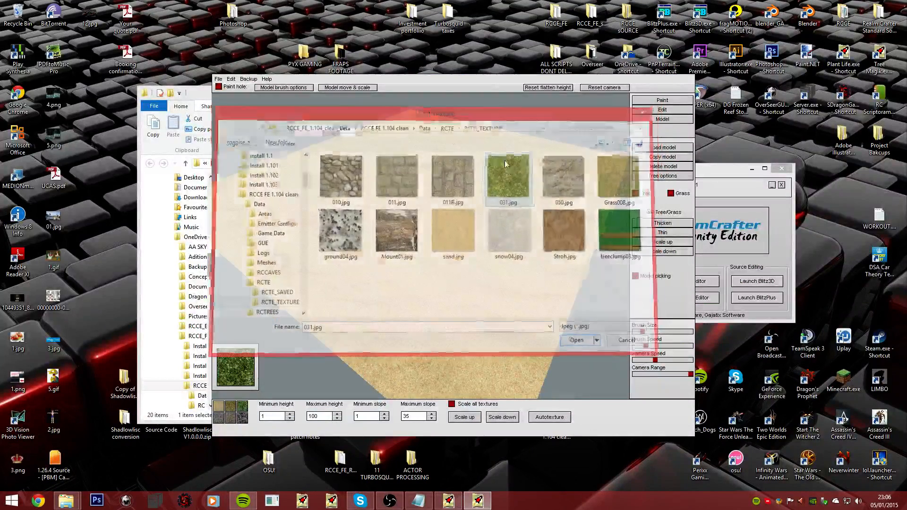
- Load 5.png into the fourth texture slot, filtering the file list to PNG images
left_click(219, 418)
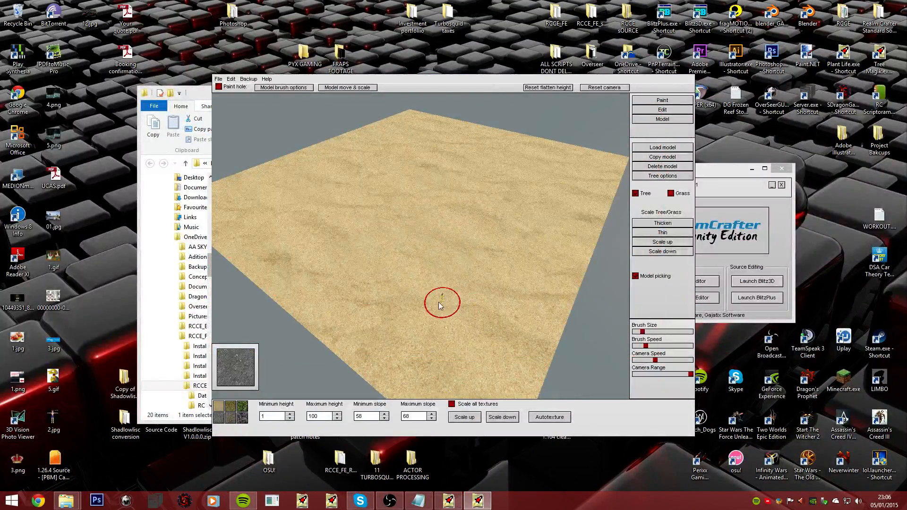
left_click(236, 364)
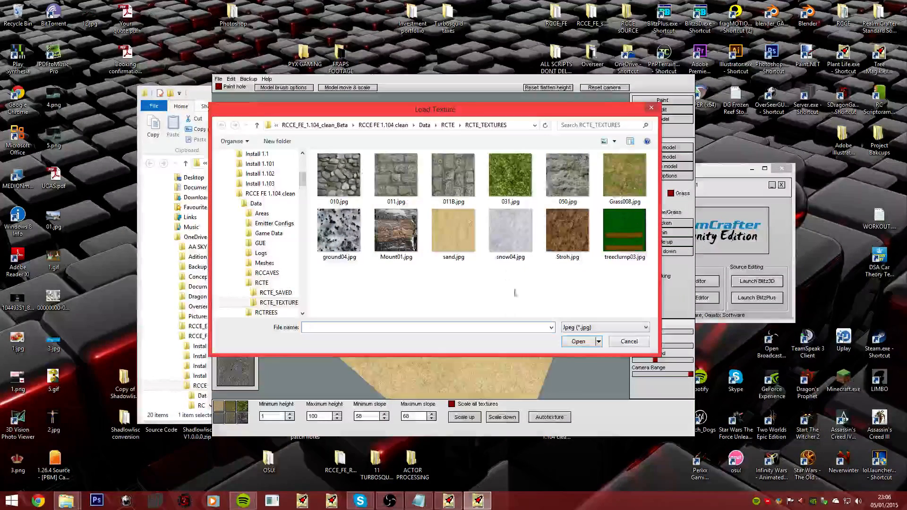
left_click(586, 327)
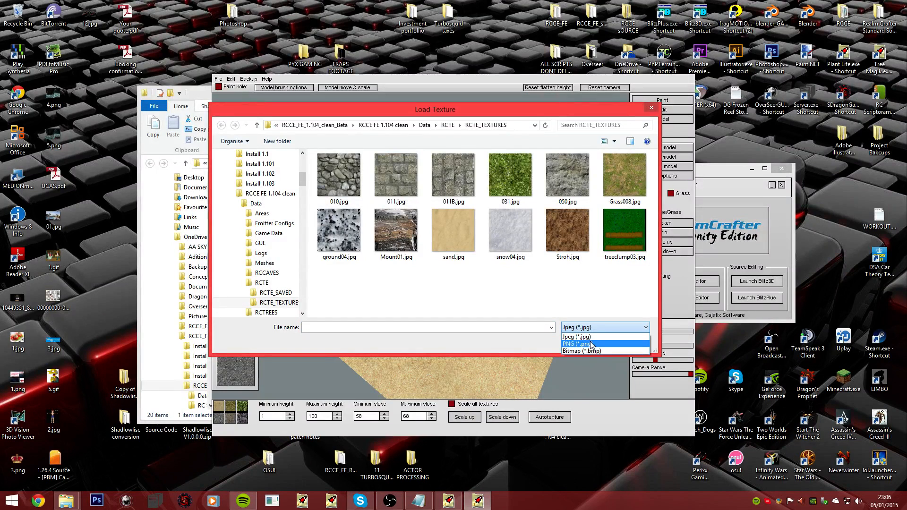
left_click(593, 345)
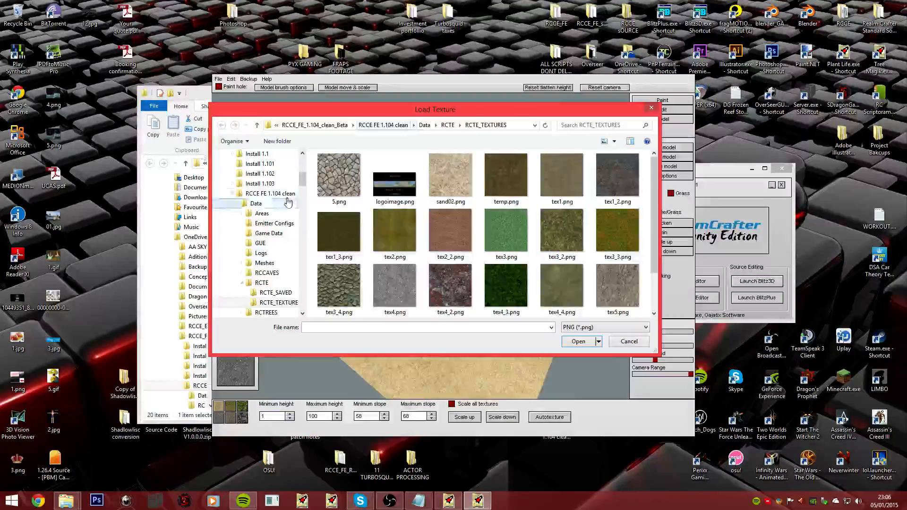
double_click(342, 177)
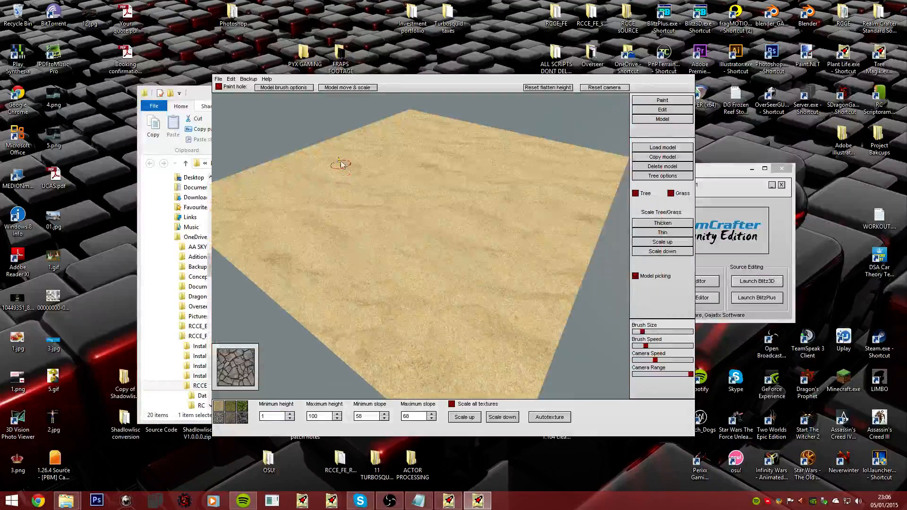
- Load tex6_2.png into the fifth texture slot, filtering to PNG images, and load 050.jpg into the sixth slot
left_click(237, 424)
left_click(240, 384)
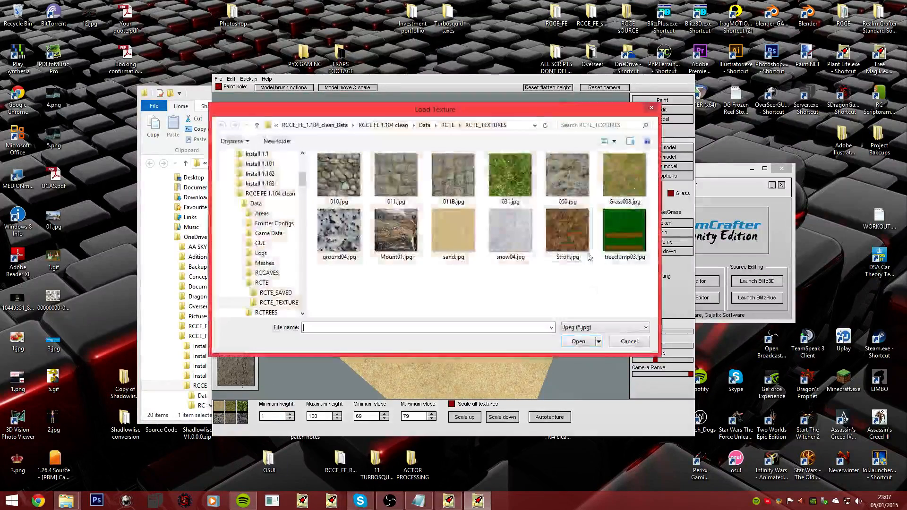
left_click(622, 326)
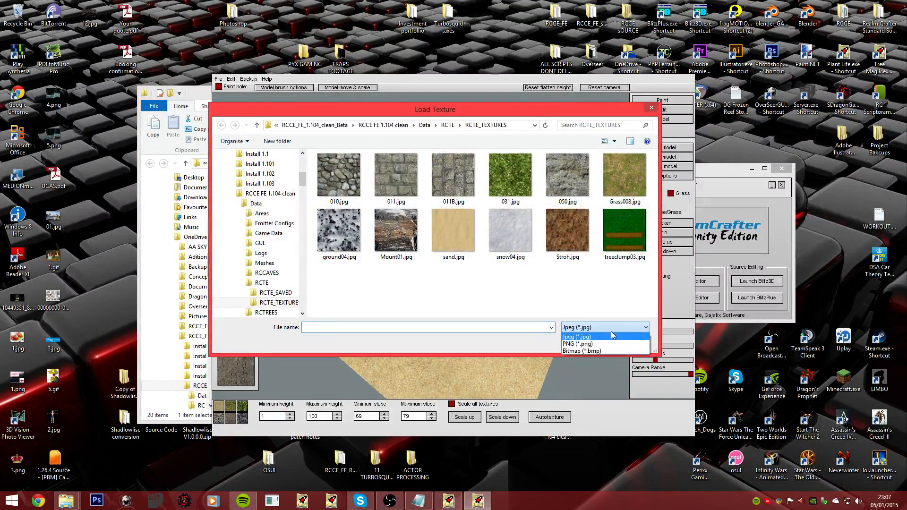
left_click(586, 342)
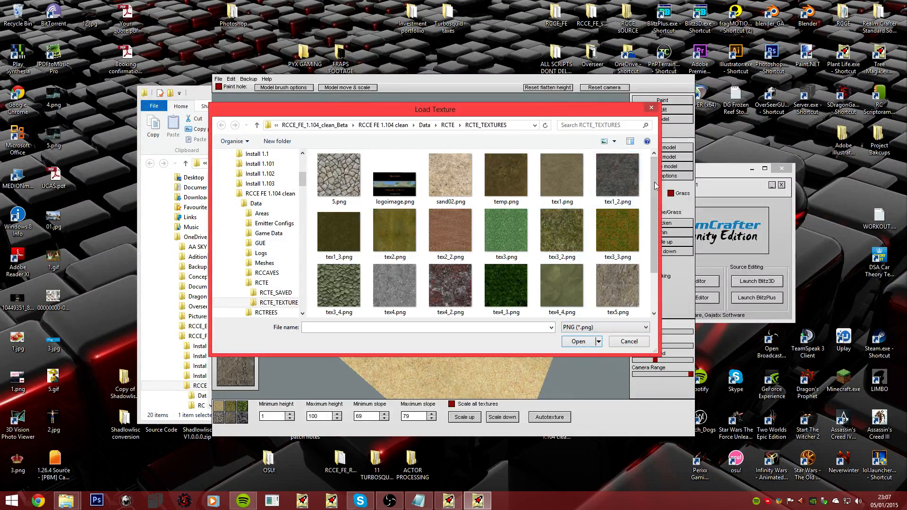
left_click_drag(653, 185, 652, 217)
left_click(506, 286)
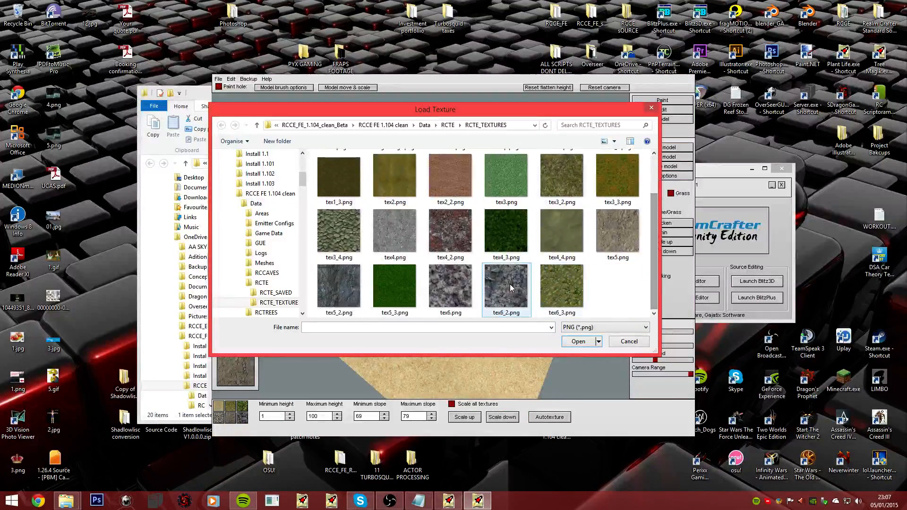
left_click(579, 341)
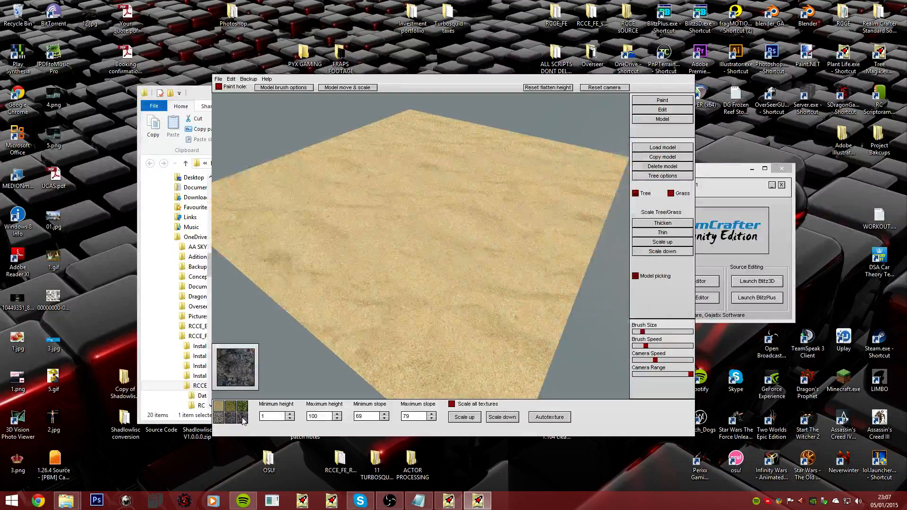
left_click(245, 376)
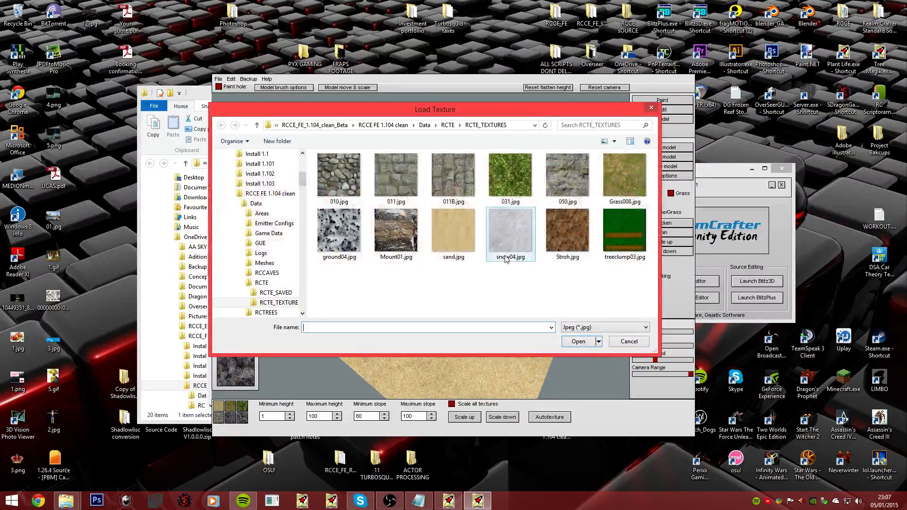
double_click(579, 166)
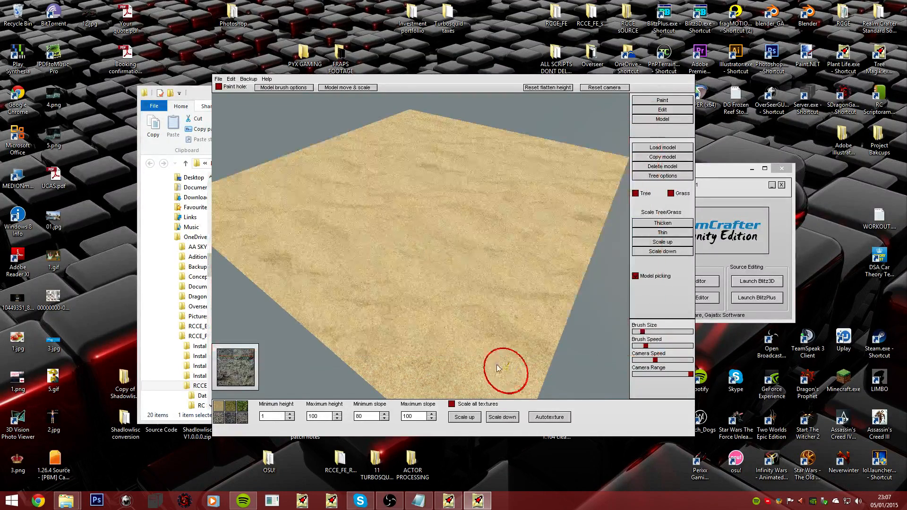
- Examine the sand-covered terrain and the brush marker from various camera angles and distances
right_click_drag(380, 350, 401, 217)
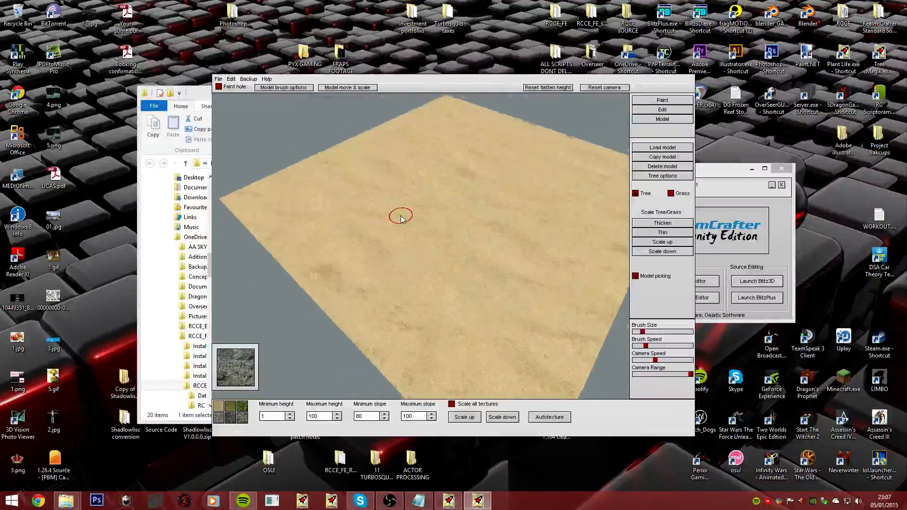
scroll(400, 216, "down", 3)
scroll(401, 215, "up", 6)
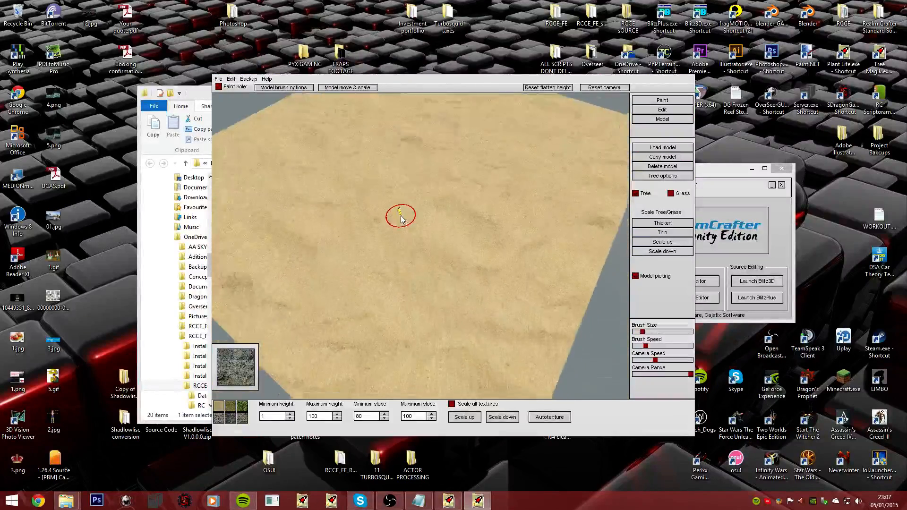
scroll(401, 218, "down", 4)
scroll(400, 217, "up", 2)
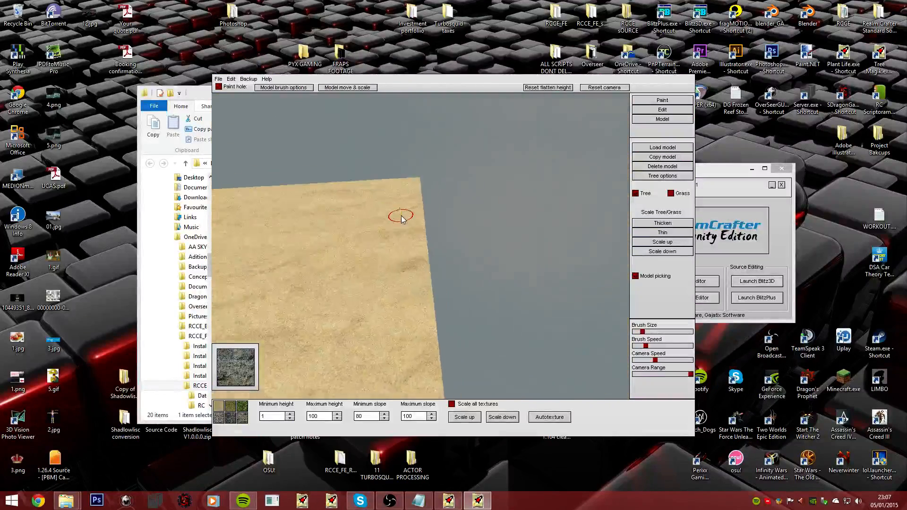
right_click_drag(401, 217, 401, 216)
scroll(400, 216, "up", 5)
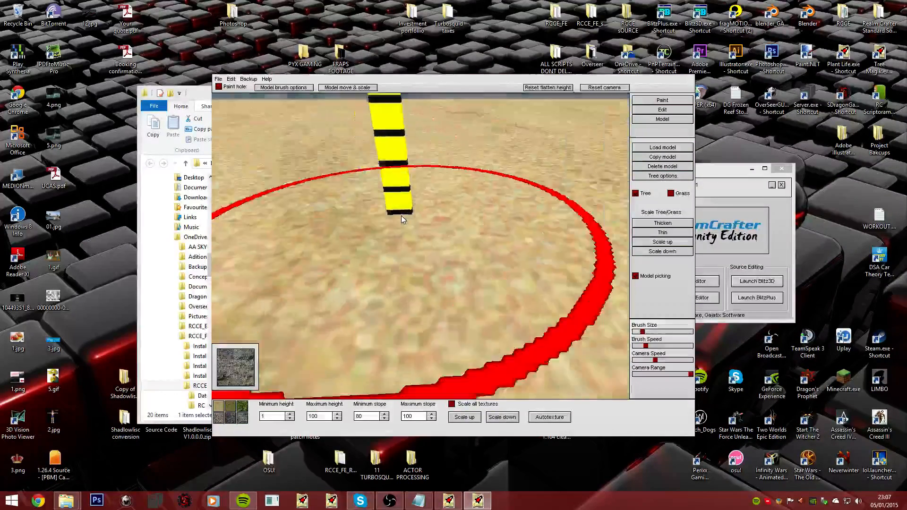
scroll(401, 215, "down", 4)
scroll(401, 215, "up", 4)
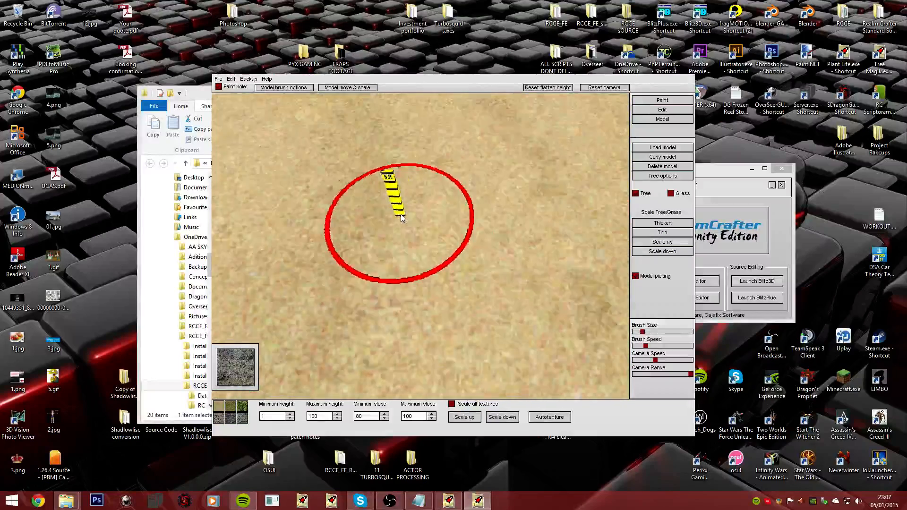
scroll(400, 217, "down", 4)
scroll(397, 284, "up", 3)
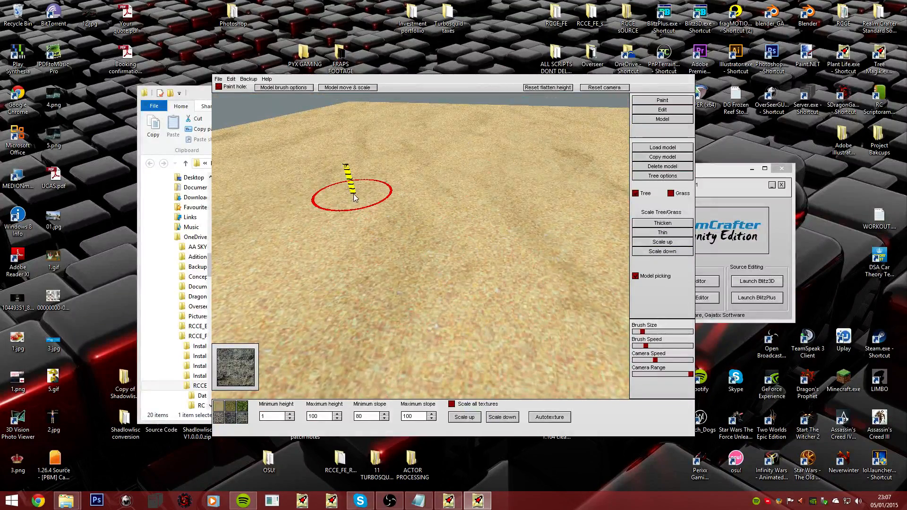
scroll(401, 220, "up", 3)
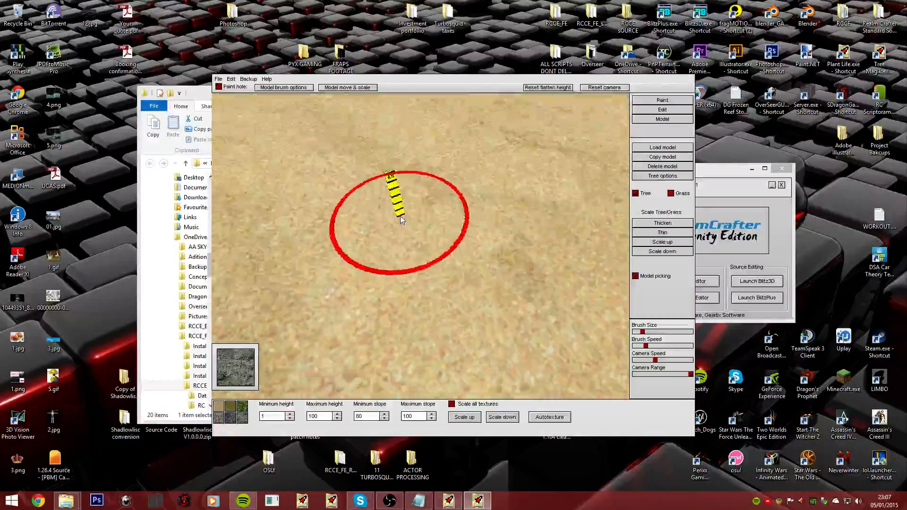
scroll(401, 219, "up", 2)
right_click_drag(401, 217, 416, 213)
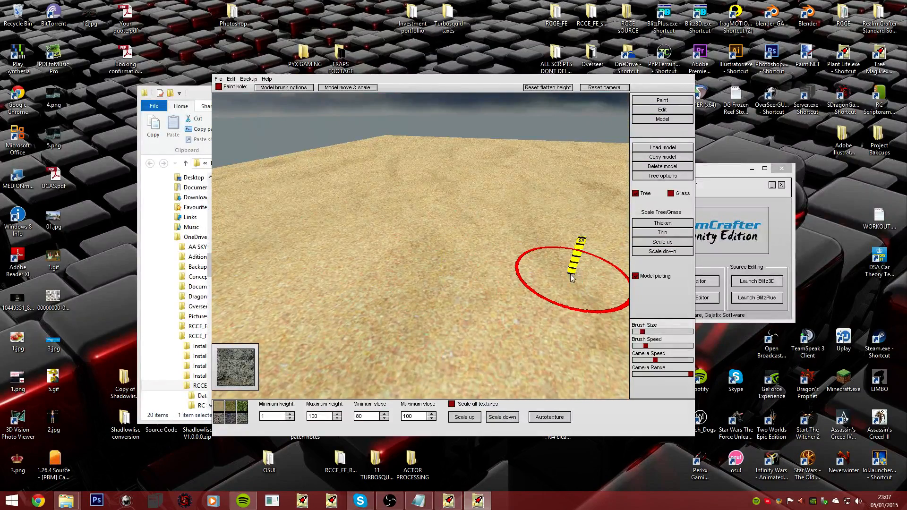
mouse_move(401, 217)
right_mouse_down()
mouse_move(428, 269)
mouse_move(497, 285)
mouse_move(395, 281)
mouse_move(401, 219)
right_mouse_up()
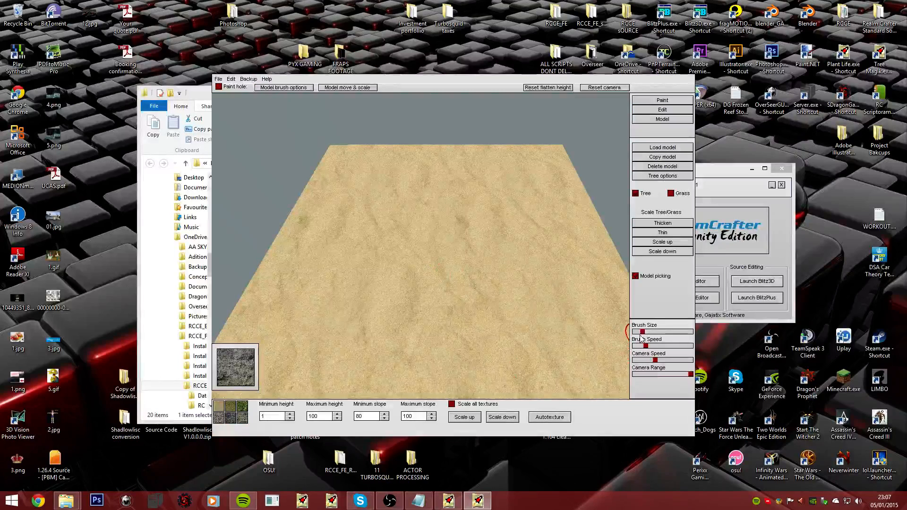
- Try a larger brush size and a faster brush speed, each at about 40% of its range
left_click_drag(650, 332, 659, 332)
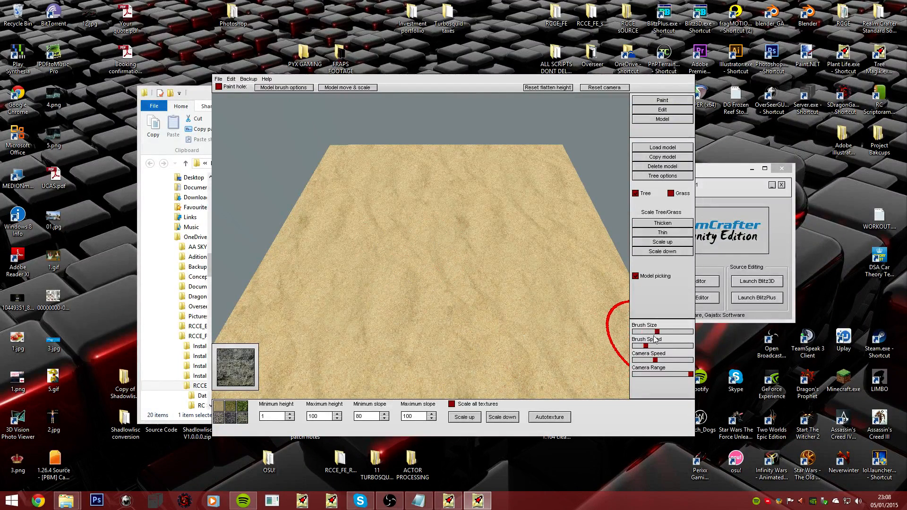
left_click_drag(645, 344, 658, 345)
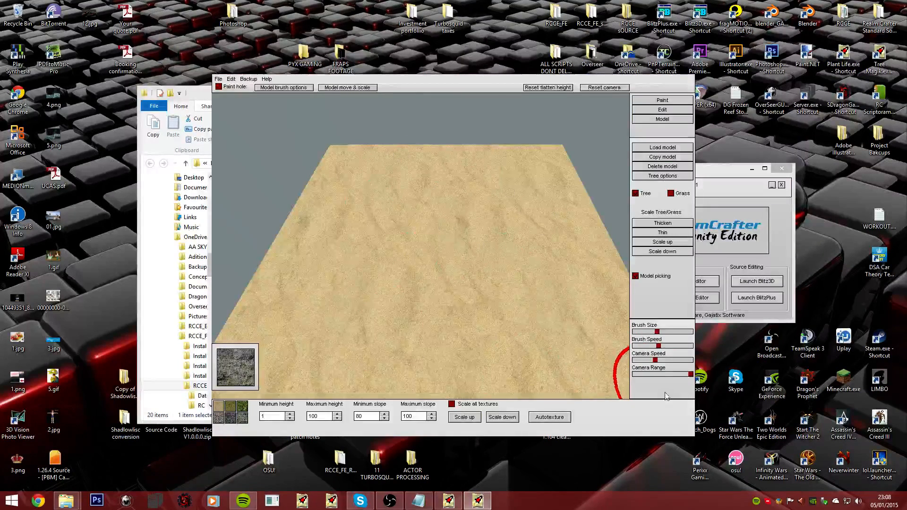
- Switch to the terrain painting mode and reduce the brush size and brush speed to about a fifth of their range
left_click(664, 110)
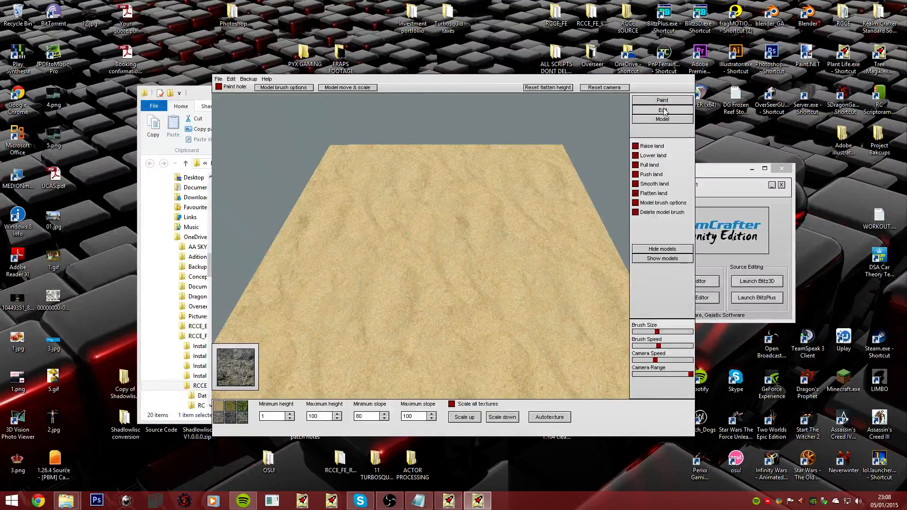
left_click(661, 102)
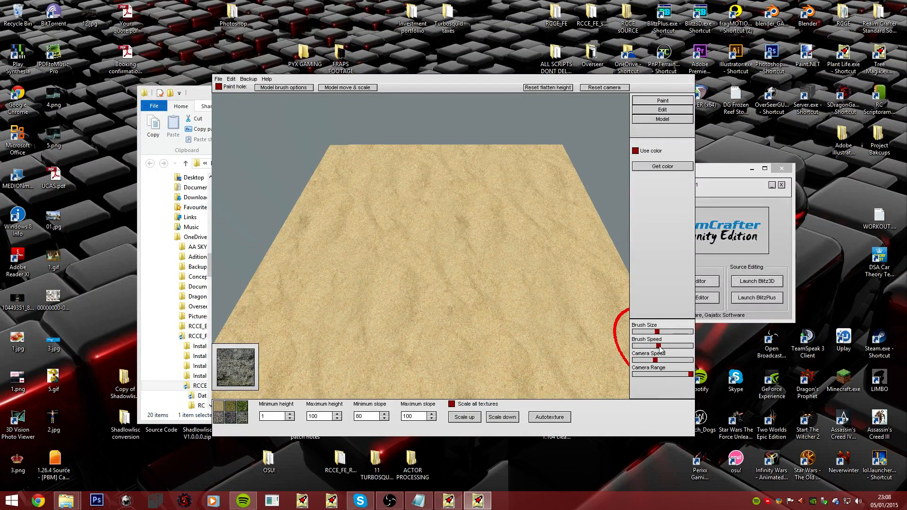
left_click_drag(659, 348, 645, 346)
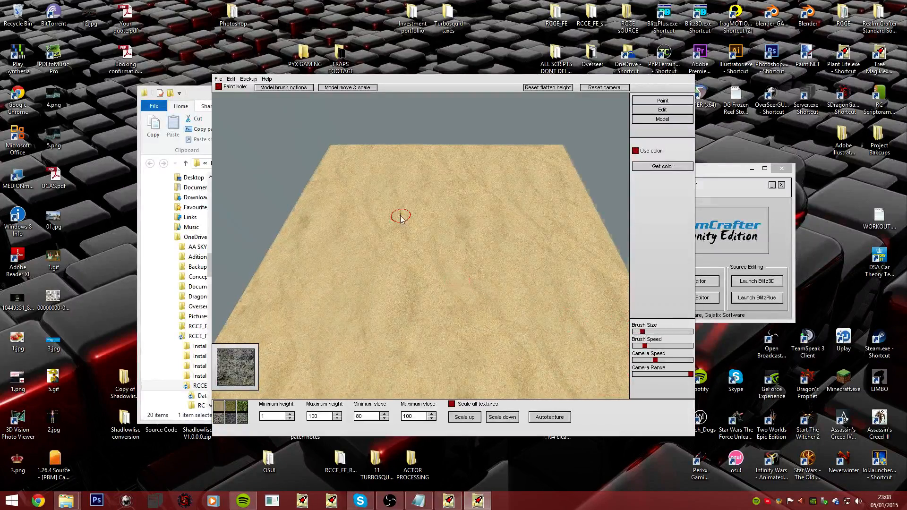
- Select the Grass008 texture in the second slot for painting and raise the brush speed to its maximum
key("Up")
key("Down")
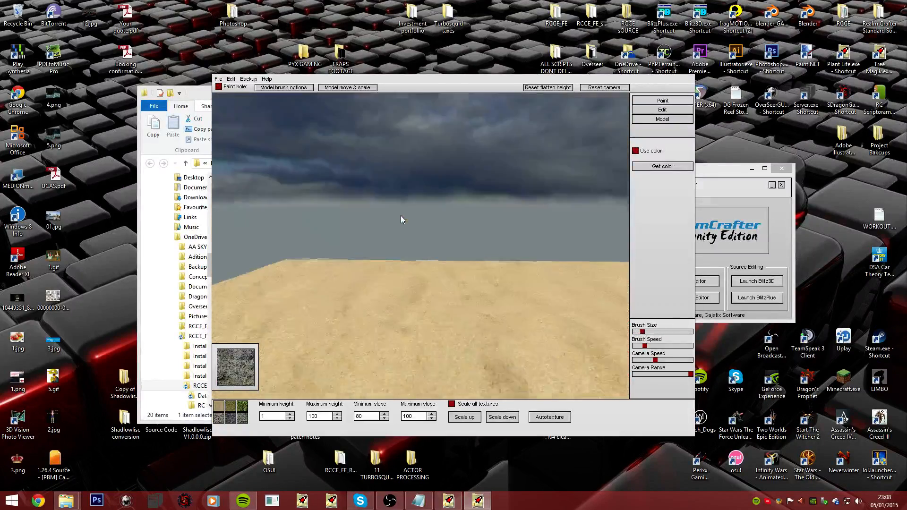
left_click(236, 405)
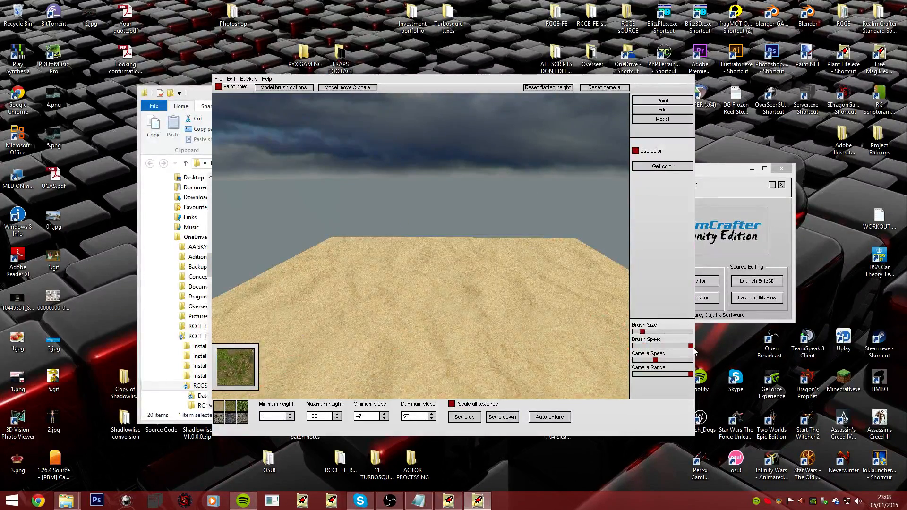
- Scale the whole terrain up, scale it back down, and scale it up again
key("Up")
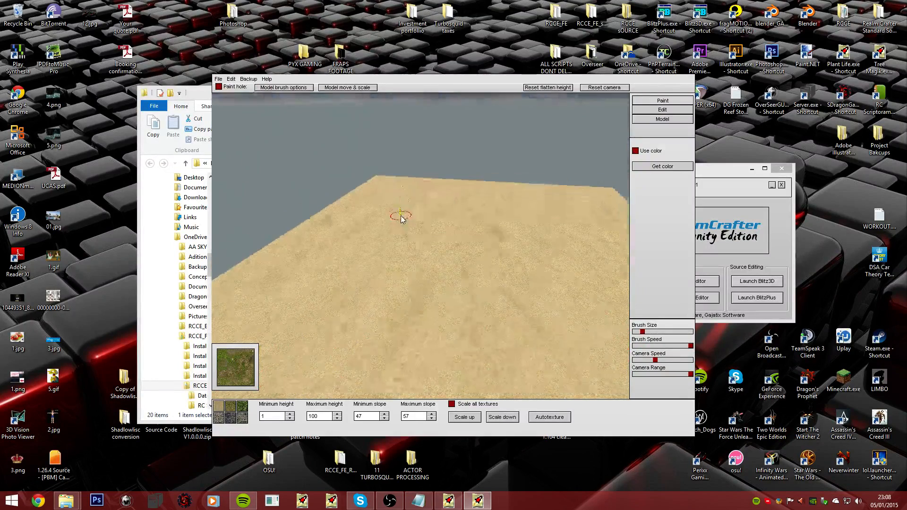
key("Down")
key("Up")
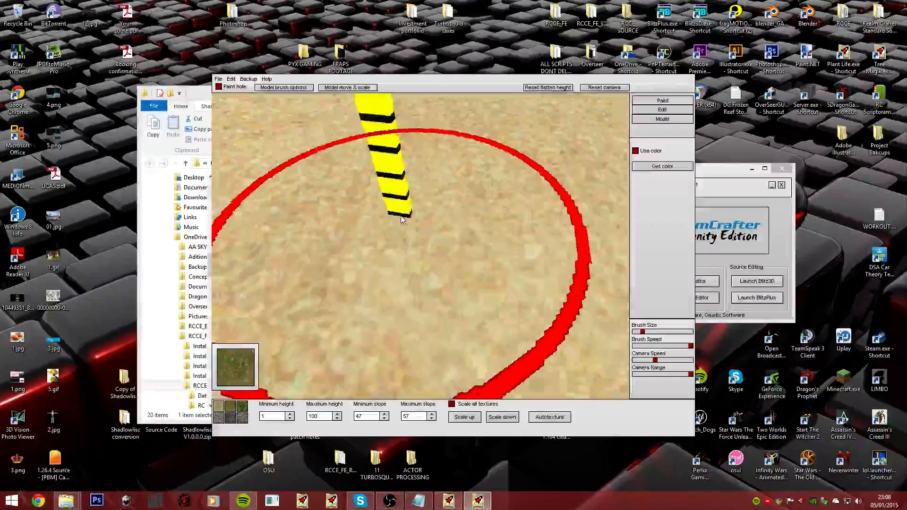
key("Down")
key("Up")
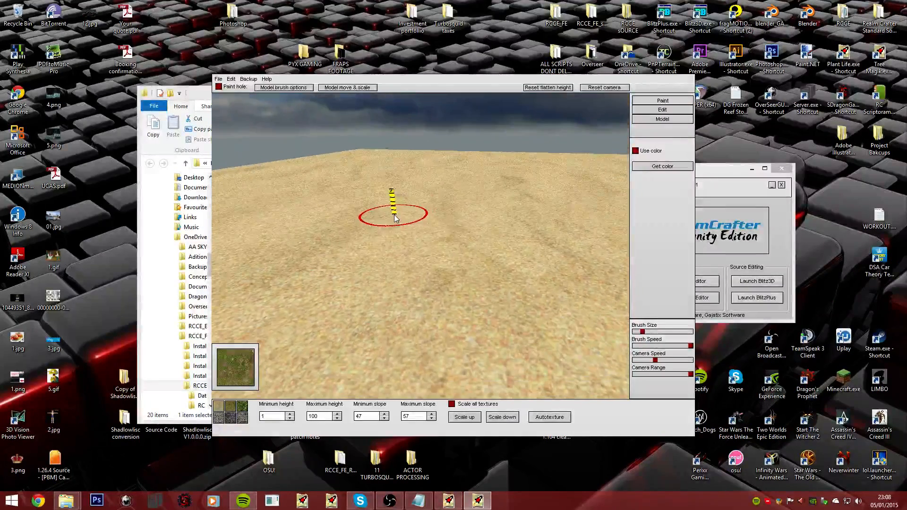
left_click(233, 80)
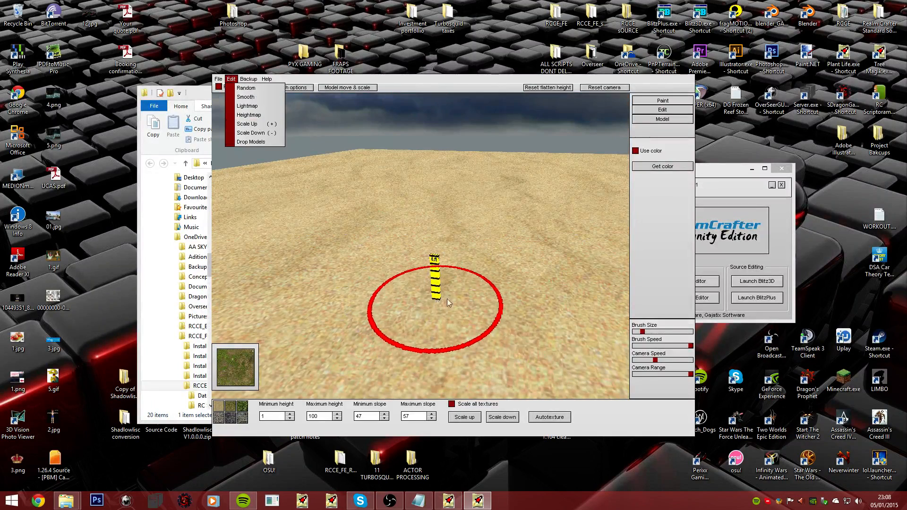
left_click(439, 83)
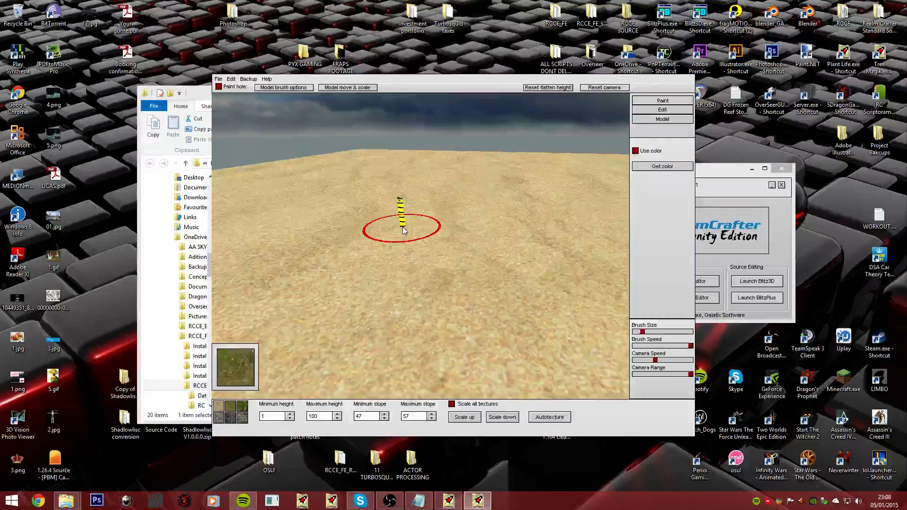
key("plus")
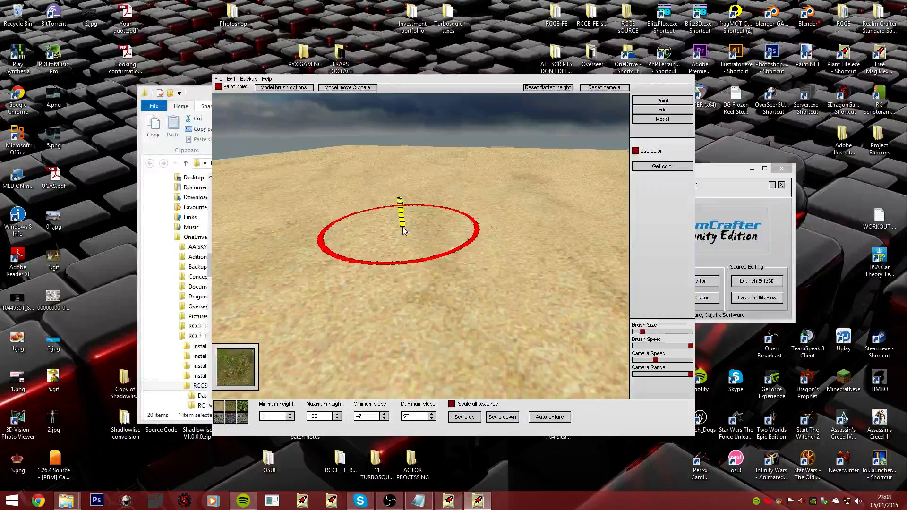
key("minus")
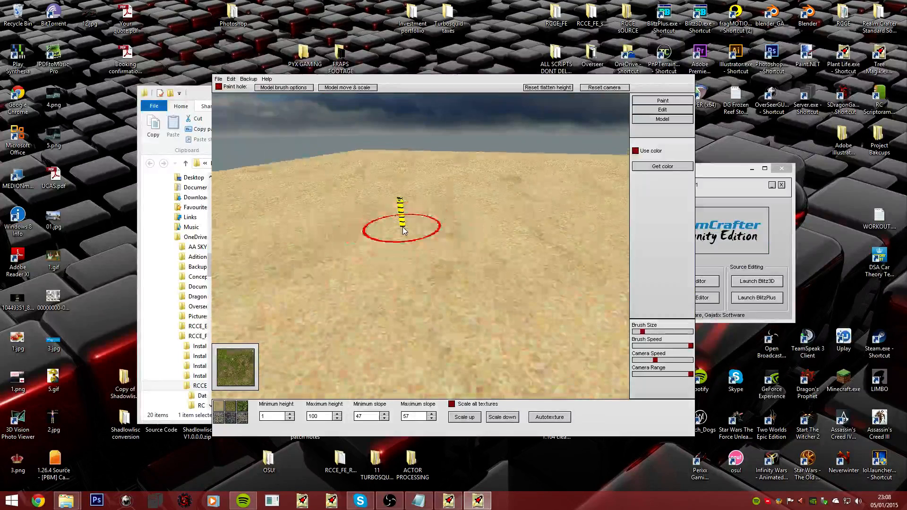
key("plus")
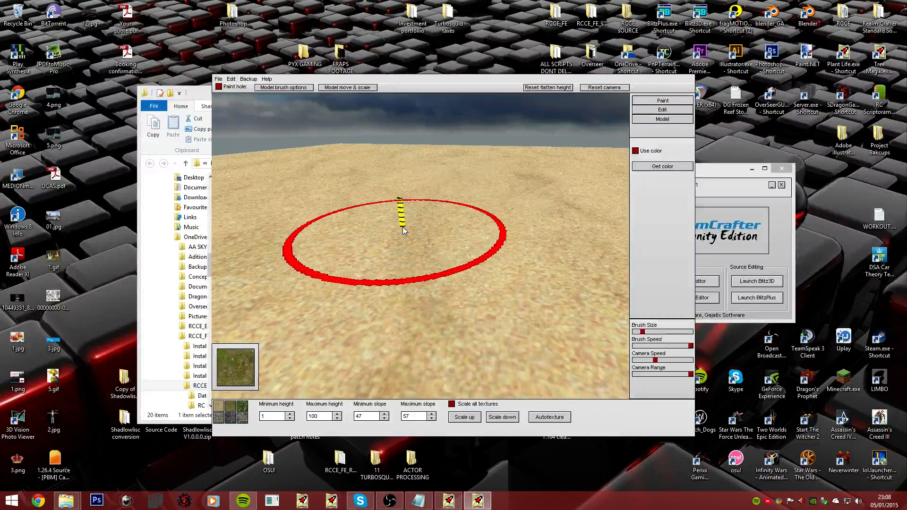
- Look over the scaled-up terrain from several camera positions and heights
key("Up")
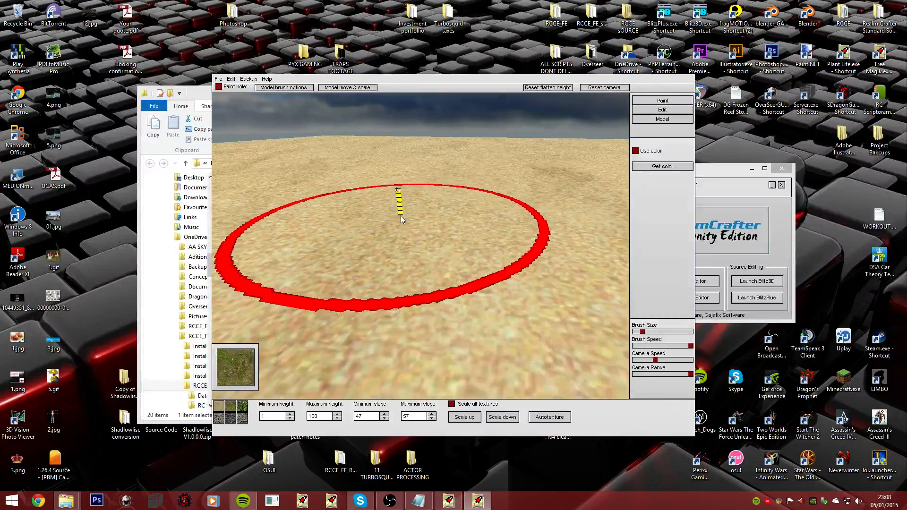
key("Down")
key("Right")
key("Up")
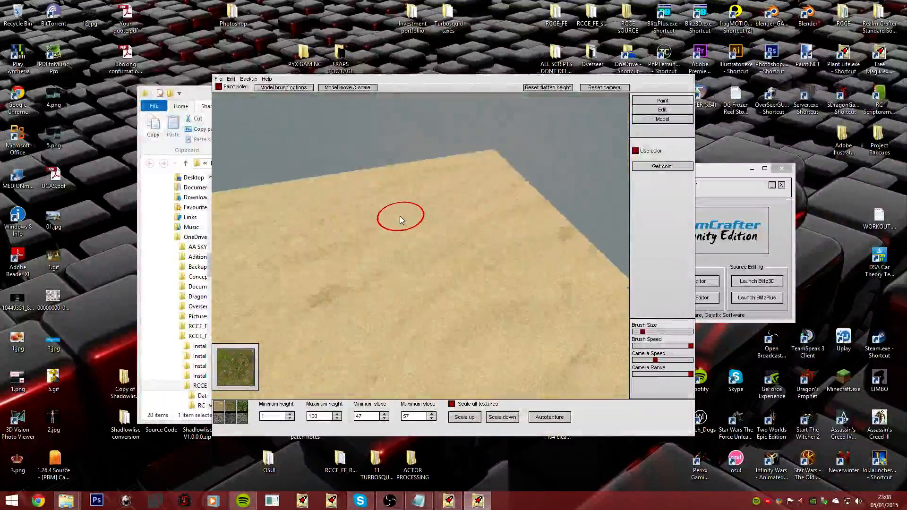
key("Up")
key("Down")
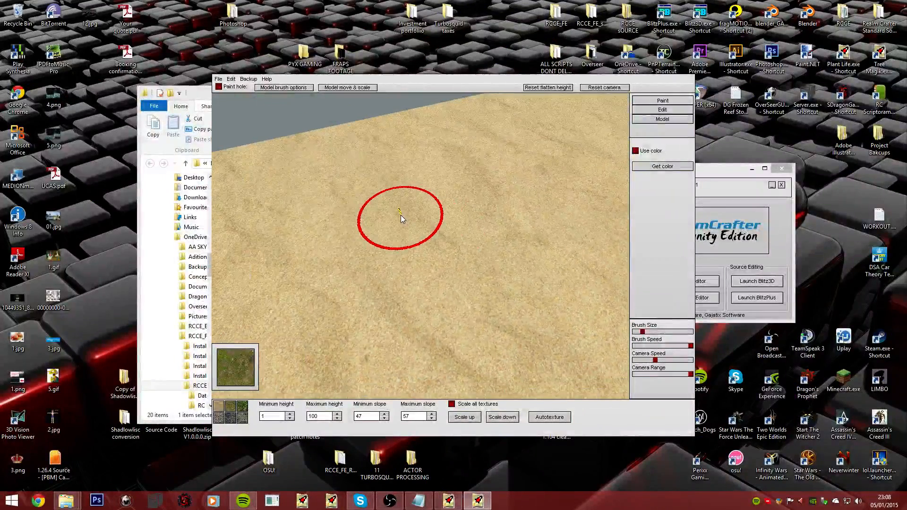
key("Up")
key("Down")
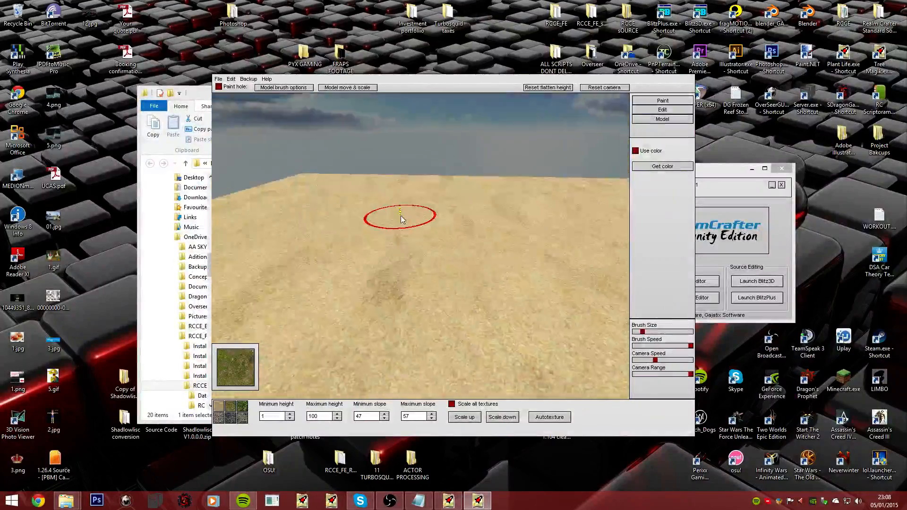
- Reduce the brush size slightly and bring the sand terrain into an overhead view
key("Up")
key("Down")
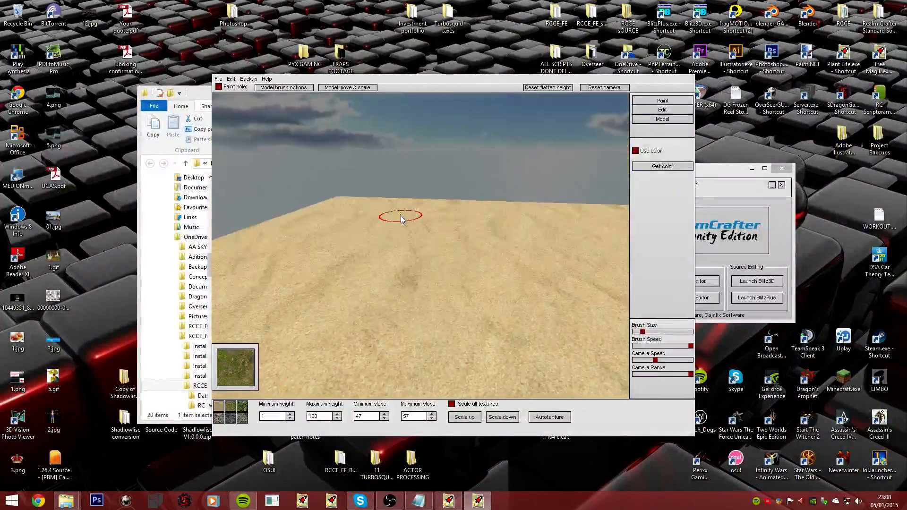
key("Up")
key("Up")
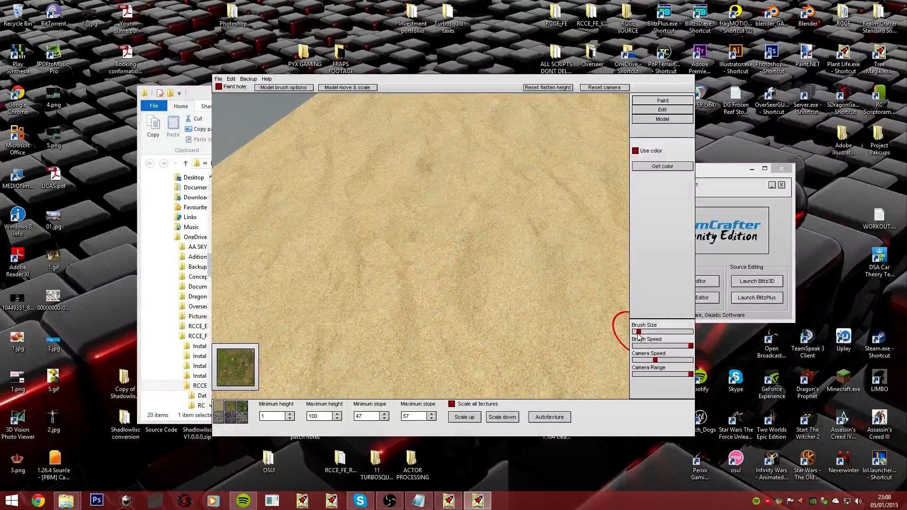
key("Down")
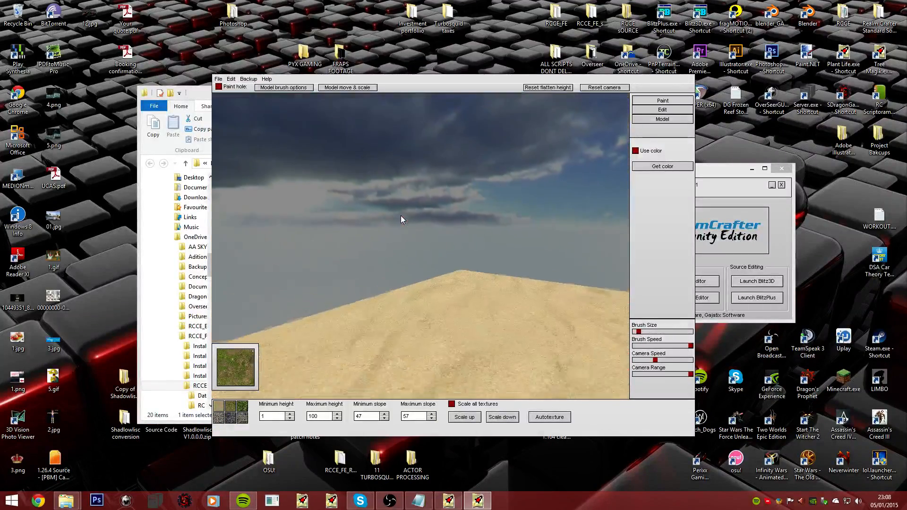
right_click_drag(403, 216, 400, 215)
key("Down")
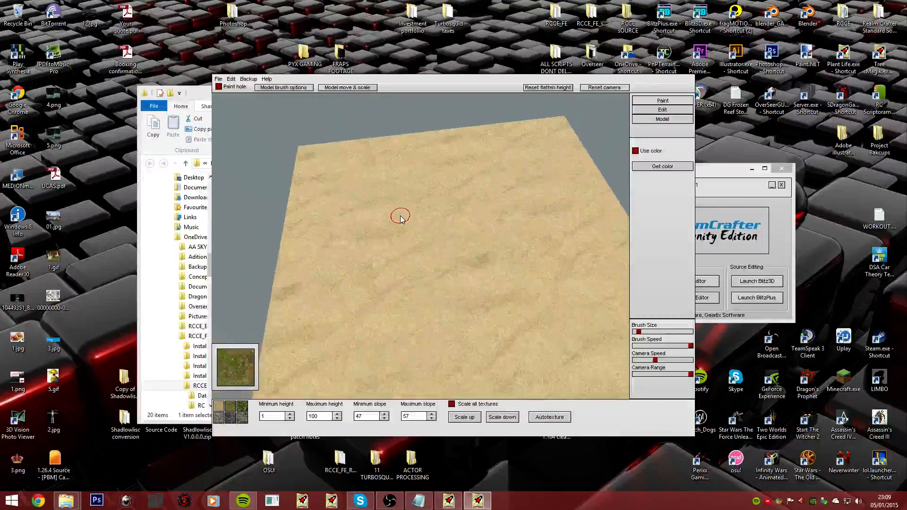
- Try the textures in the first and fourth slots, and reselect the grass texture in the second slot
left_click(223, 410)
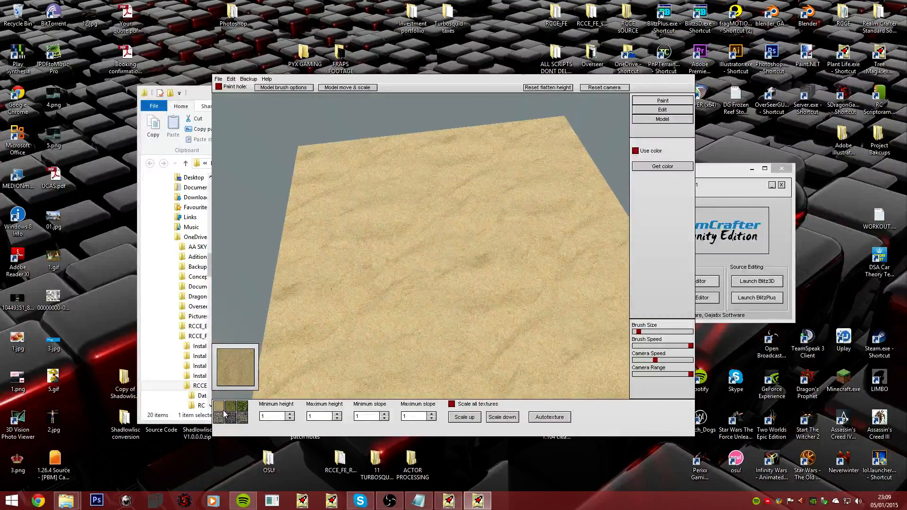
left_click(219, 419)
left_click(231, 407)
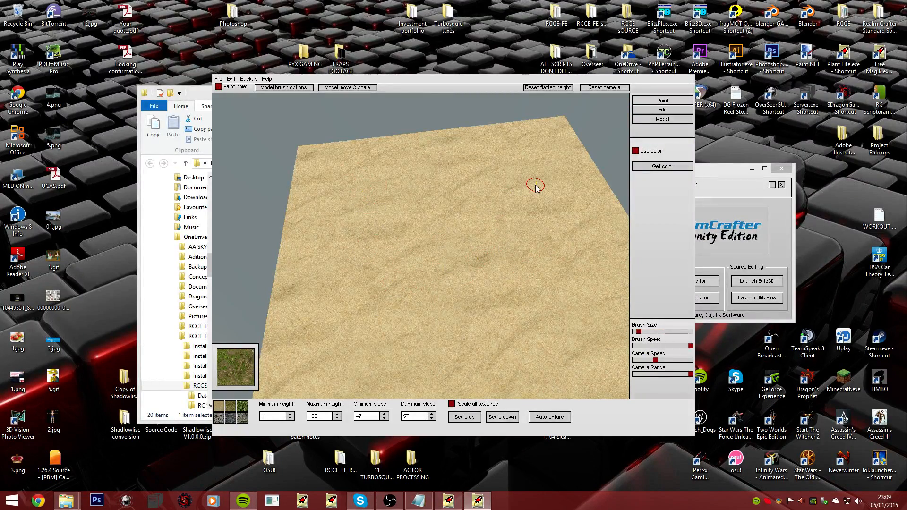
- Enlarge the brush slightly and paint a winding grass path across the sand terrain, curving from the far side to the near corner
right_click_drag(535, 188, 401, 217)
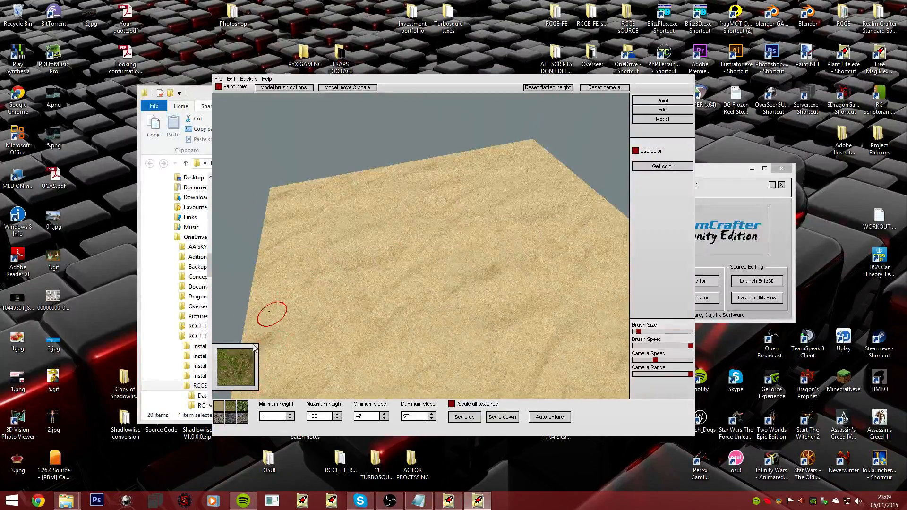
right_click_drag(351, 227, 400, 217)
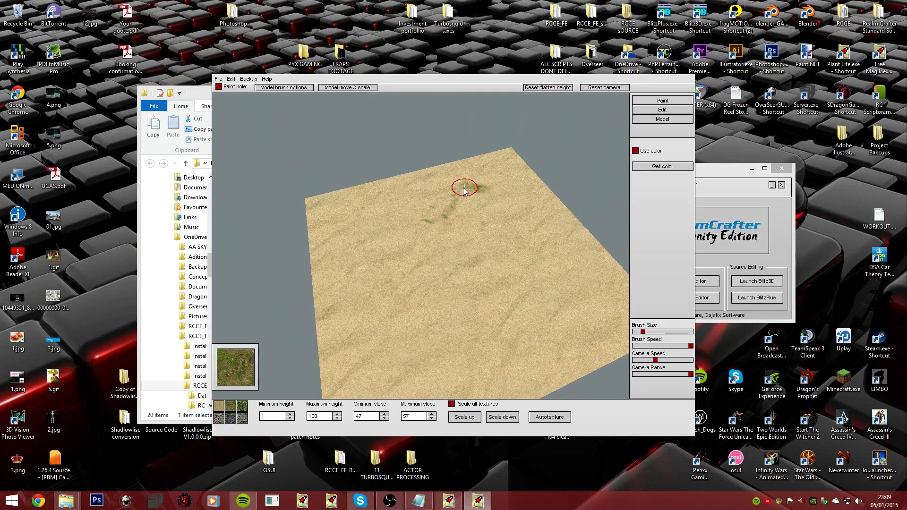
mouse_move(463, 191)
left_mouse_down()
mouse_move(432, 216)
mouse_move(342, 232)
left_mouse_up()
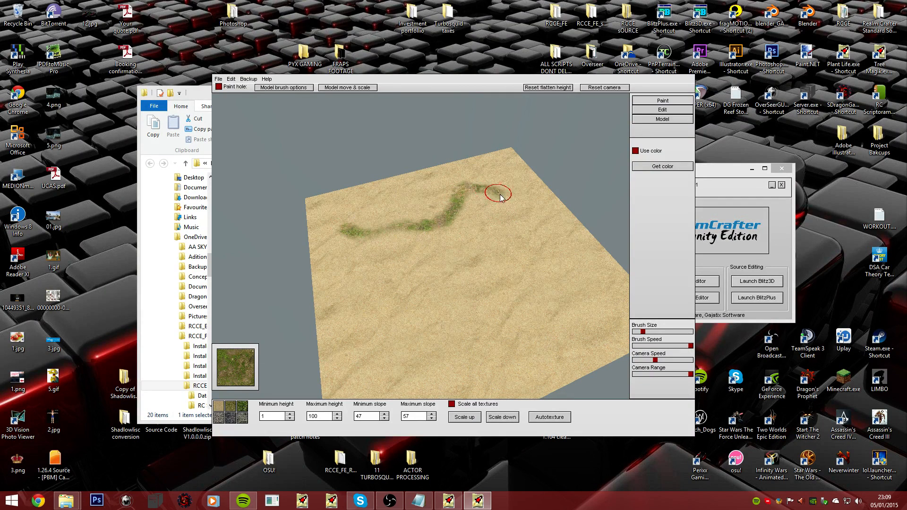
mouse_move(500, 198)
left_mouse_down()
mouse_move(563, 228)
mouse_move(573, 275)
mouse_move(538, 330)
mouse_move(515, 331)
left_mouse_up()
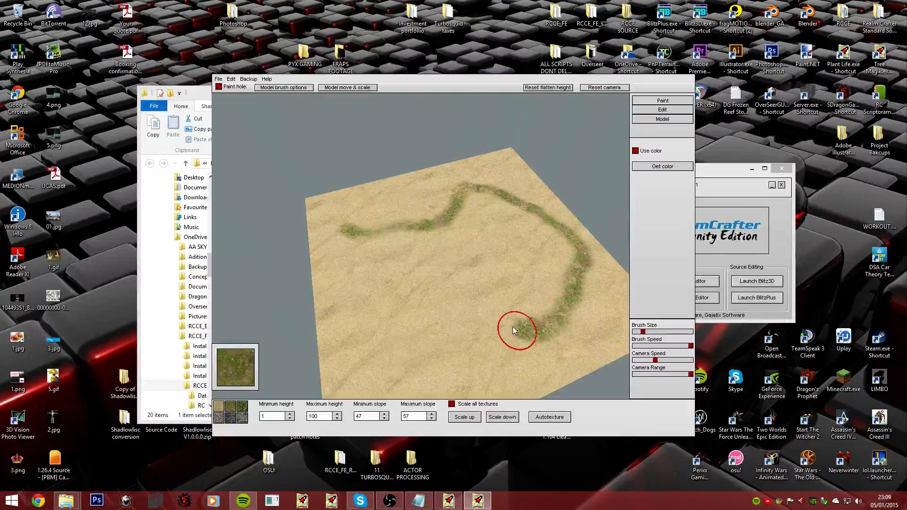
left_click_drag(418, 299, 443, 380)
mouse_move(525, 383)
right_mouse_down()
mouse_move(398, 212)
mouse_move(405, 222)
right_mouse_up()
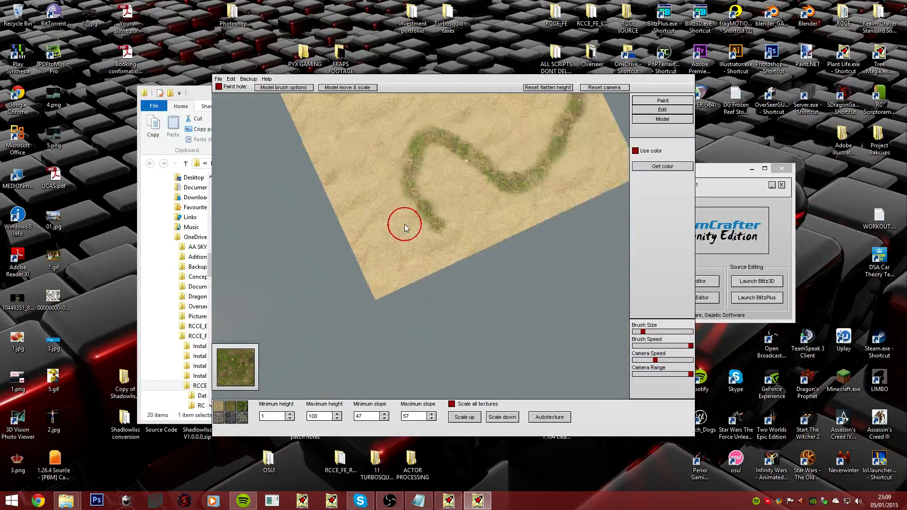
- Paint over both end stretches of the grass path with the sand texture from the first slot
left_click(220, 405)
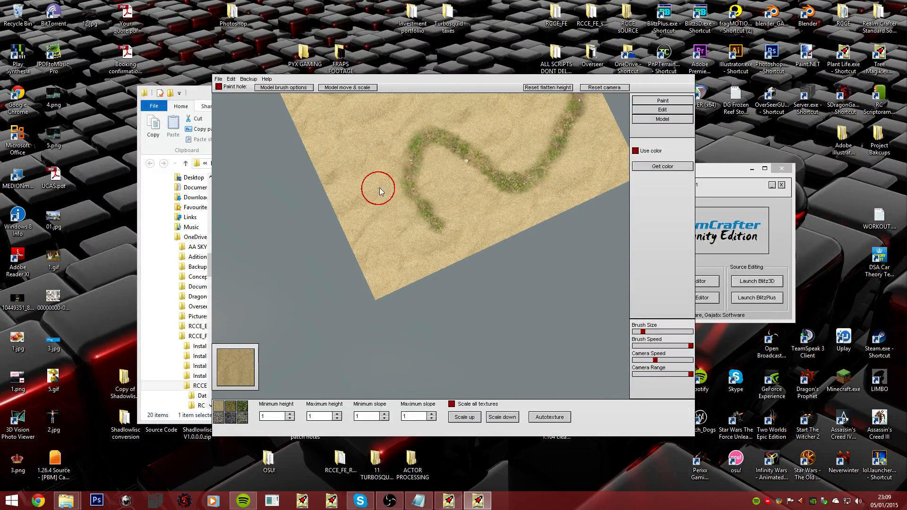
mouse_move(391, 214)
left_mouse_down()
mouse_move(482, 196)
mouse_move(454, 224)
mouse_move(410, 192)
mouse_move(423, 189)
mouse_move(413, 165)
mouse_move(407, 197)
mouse_move(439, 196)
left_mouse_up()
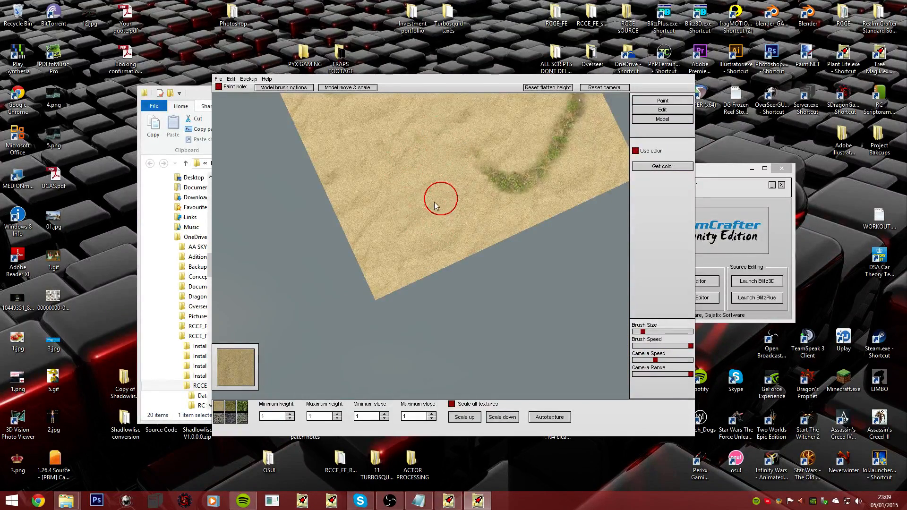
right_click_drag(439, 196, 401, 216)
right_click_drag(240, 358, 400, 219)
mouse_move(337, 227)
left_mouse_down()
mouse_move(326, 227)
mouse_move(369, 231)
mouse_move(342, 220)
mouse_move(378, 206)
left_mouse_up()
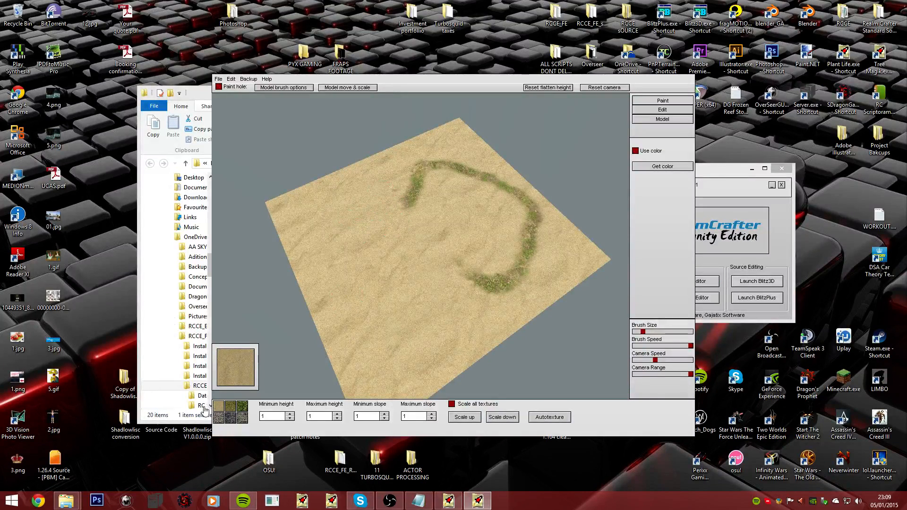
- Extend both ends of the path with the grass texture so they wind towards the same corner of the terrain
left_click(231, 407)
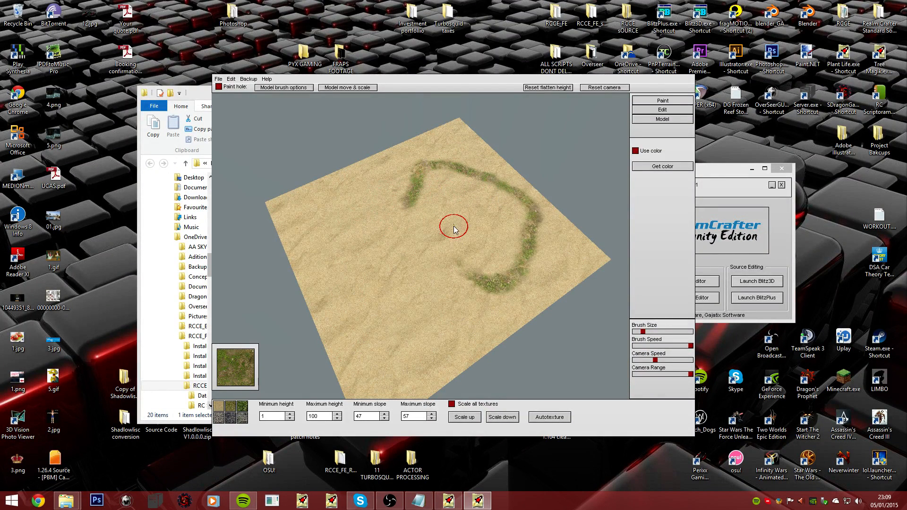
left_click_drag(404, 211, 314, 192)
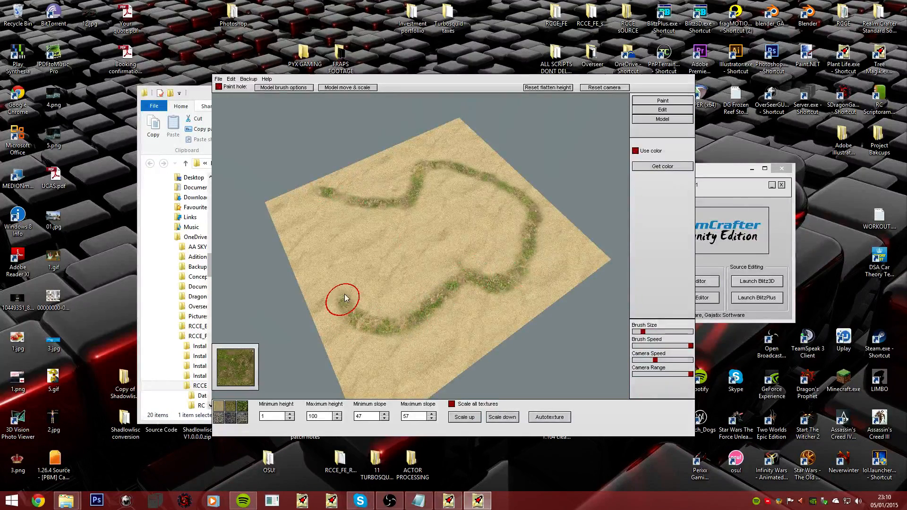
mouse_move(345, 294)
left_mouse_down()
mouse_move(314, 226)
mouse_move(287, 218)
left_mouse_up()
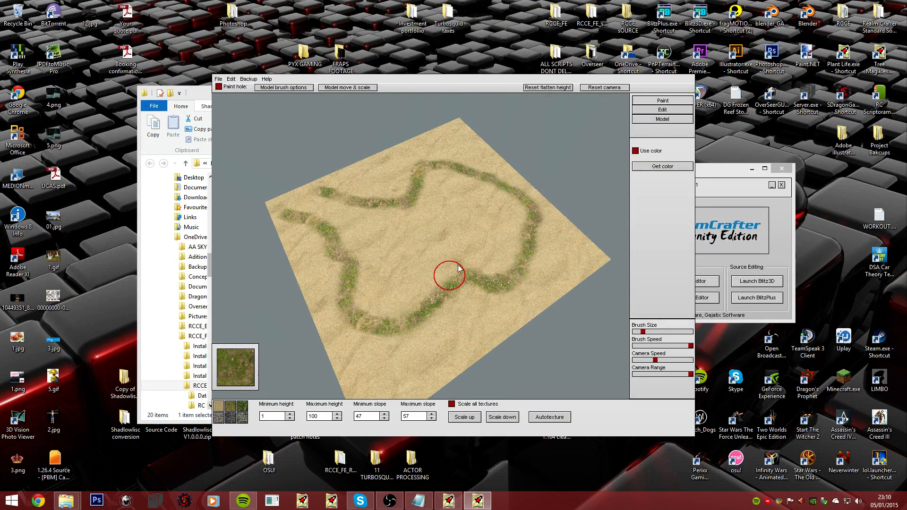
- Paint patches of the dark rock texture from the fifth slot along the terrain edges, outside and partly over the grass border
key("Up")
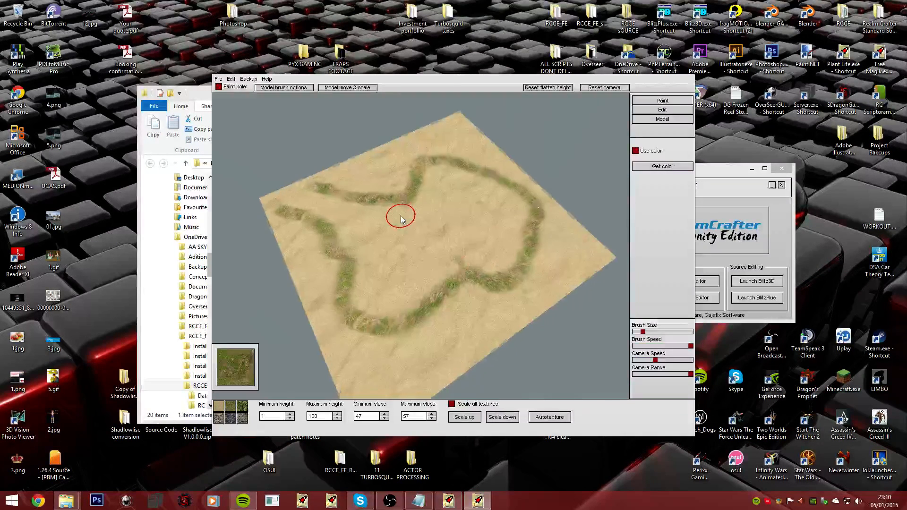
key("Down")
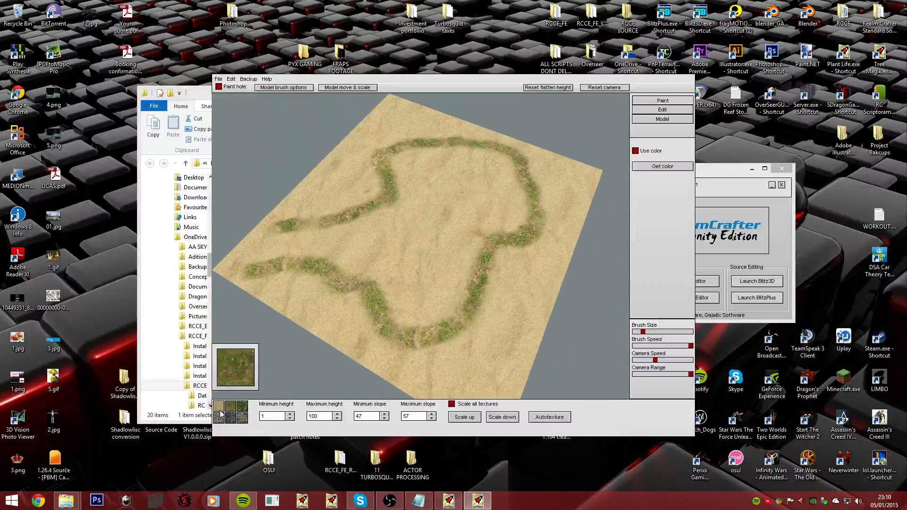
left_click(235, 421)
mouse_move(297, 336)
left_mouse_down()
mouse_move(272, 285)
mouse_move(277, 309)
mouse_move(333, 331)
mouse_move(500, 346)
mouse_move(530, 338)
mouse_move(588, 199)
mouse_move(528, 154)
mouse_move(373, 109)
mouse_move(387, 102)
mouse_move(396, 130)
mouse_move(333, 177)
mouse_move(304, 186)
left_mouse_up()
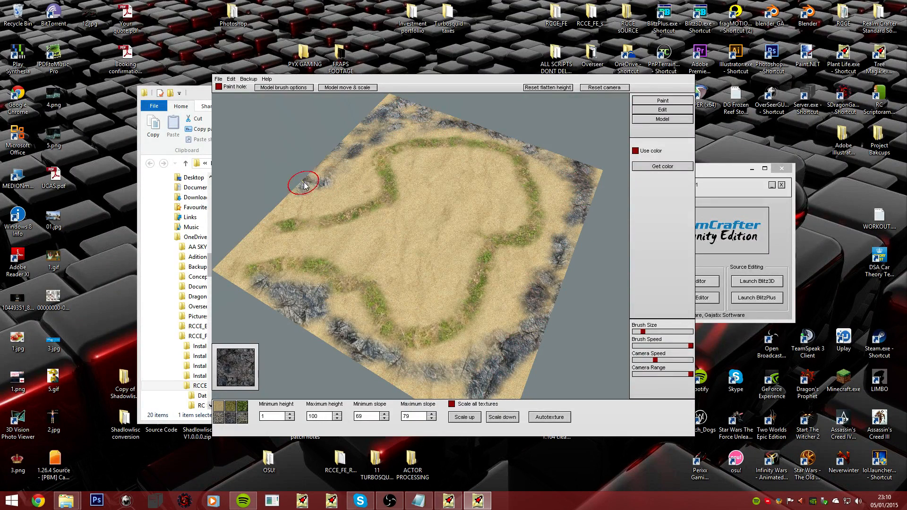
mouse_move(526, 251)
left_mouse_down()
mouse_move(482, 146)
mouse_move(547, 183)
mouse_move(528, 291)
mouse_move(494, 312)
mouse_move(465, 349)
mouse_move(439, 352)
left_mouse_up()
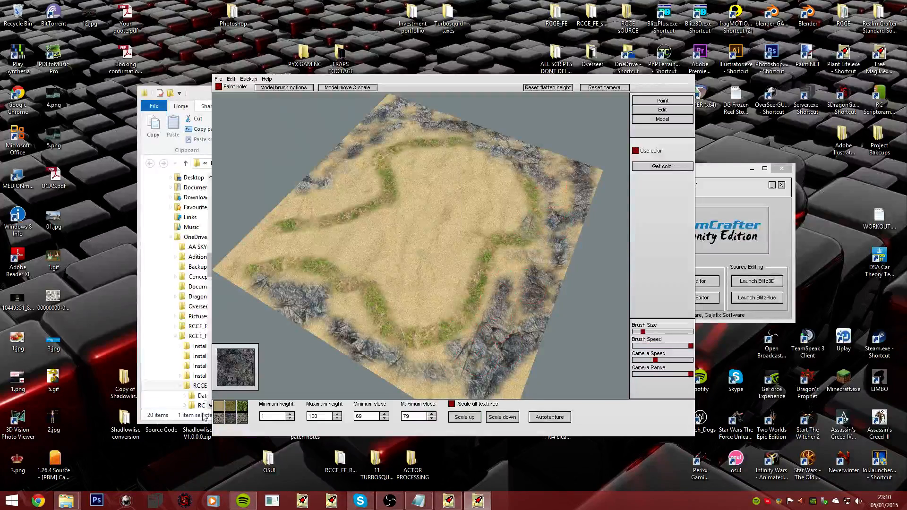
- Repaint the rock-covered stretches of the border with the grass texture and inspect the result from several angles
left_click(231, 407)
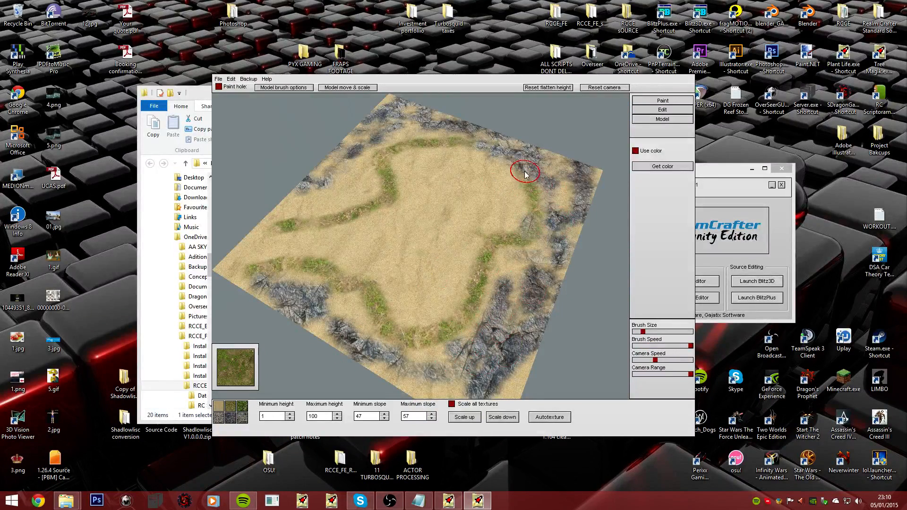
left_click_drag(526, 175, 467, 154)
key("Up")
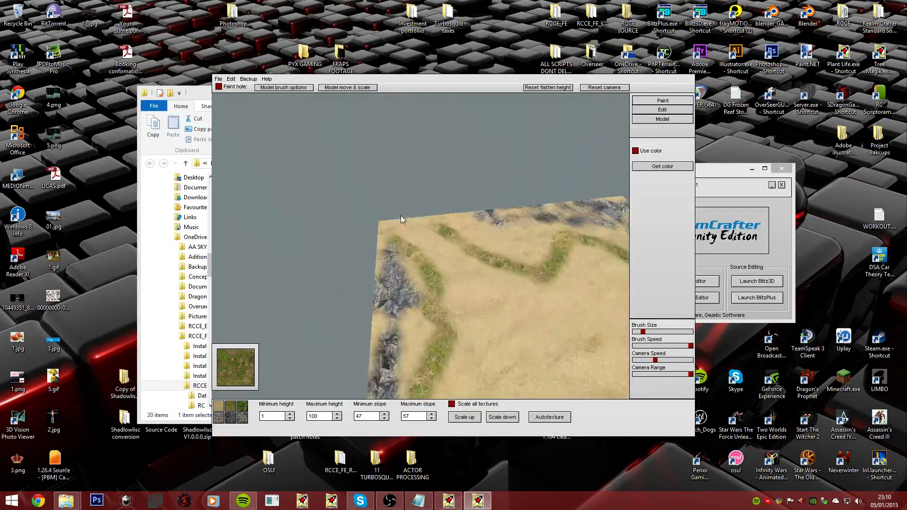
key("Down")
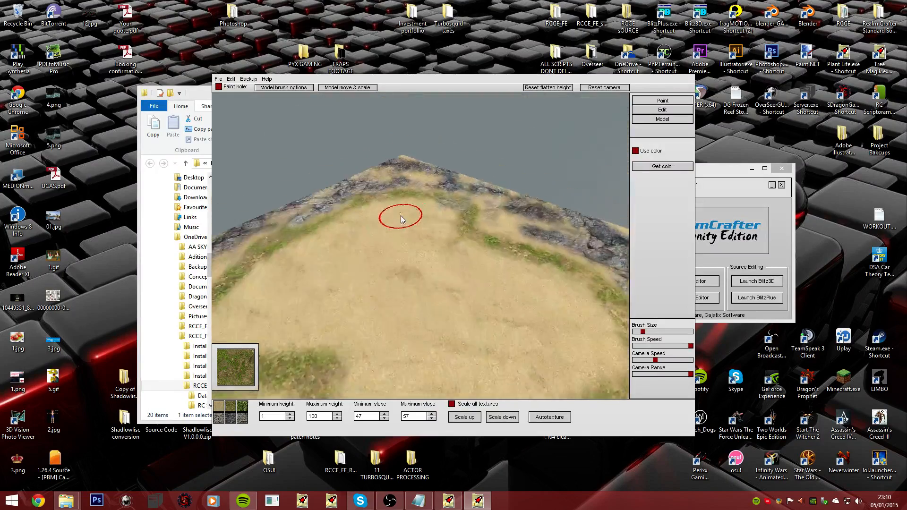
key("Up")
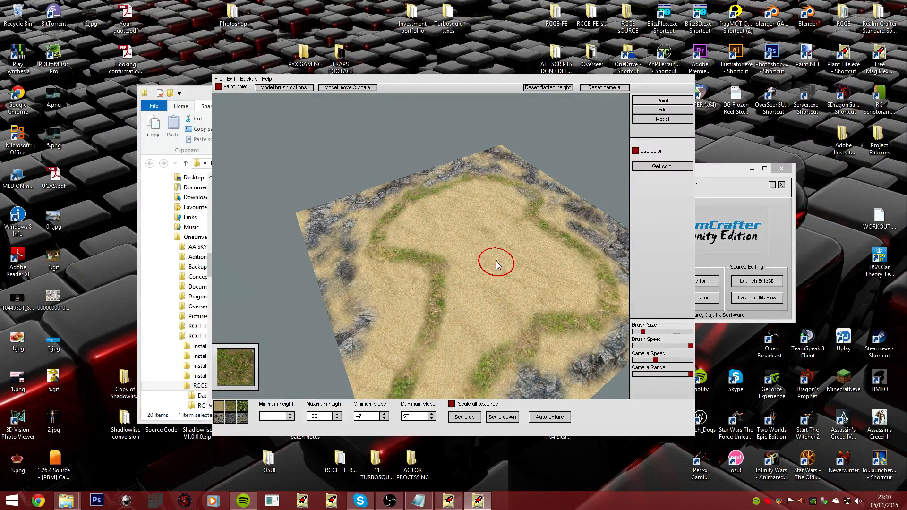
key("Up")
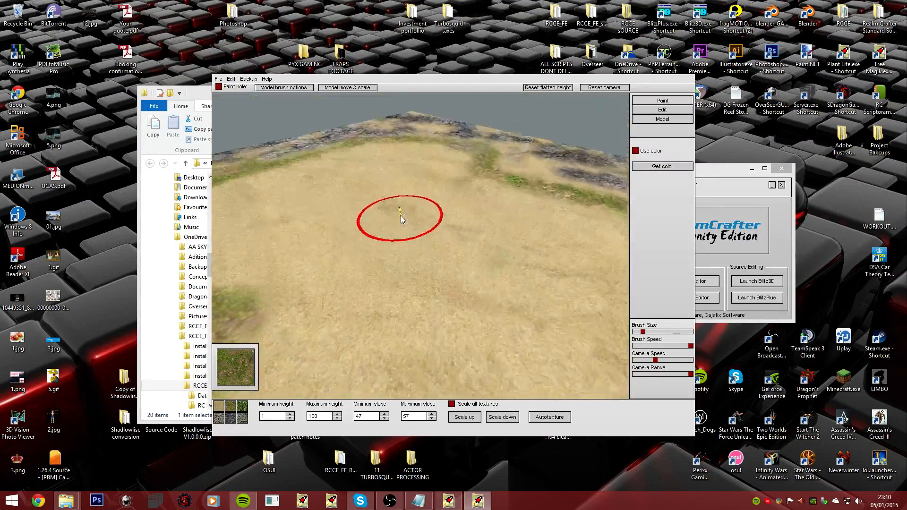
key("Down")
- Switch between the editing and painting modes and review the land raising, lowering, pulling, pushing, smoothing and flattening tools
left_click(672, 109)
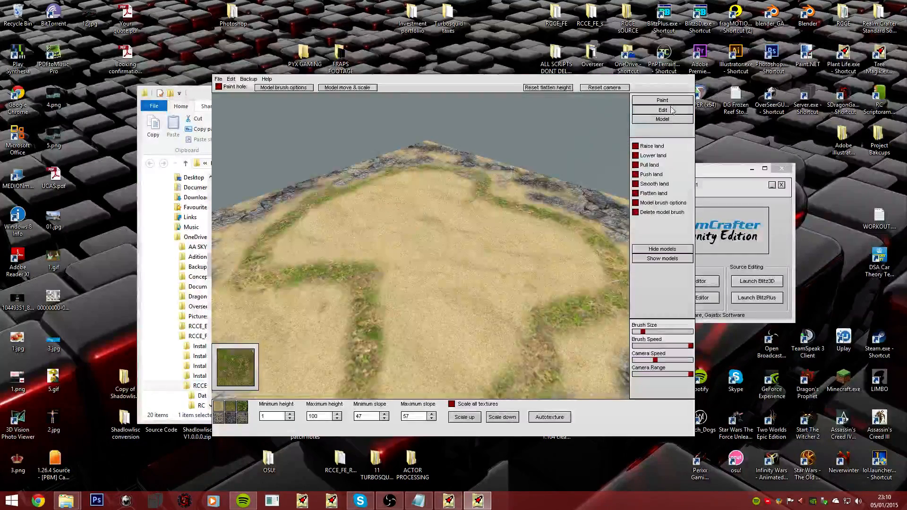
left_click(673, 104)
left_click(668, 110)
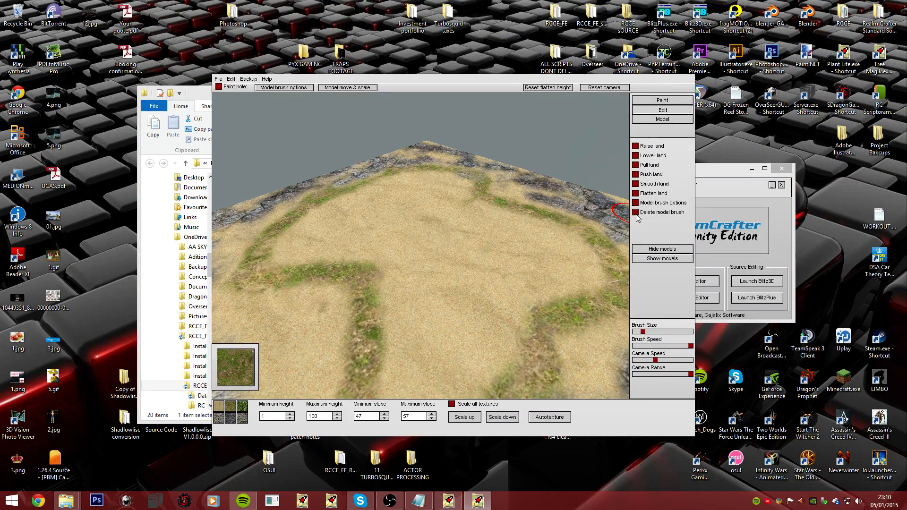
key("Left")
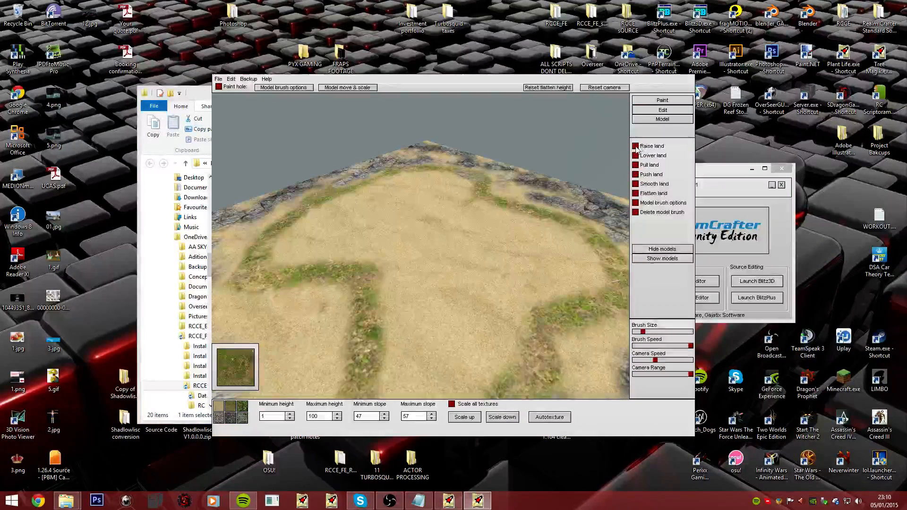
key("Up")
- Return to painting mode and fill the sand between the grass border and the nearby terrain edge with dark rock patches
right_click_drag(400, 219, 401, 217)
key("s")
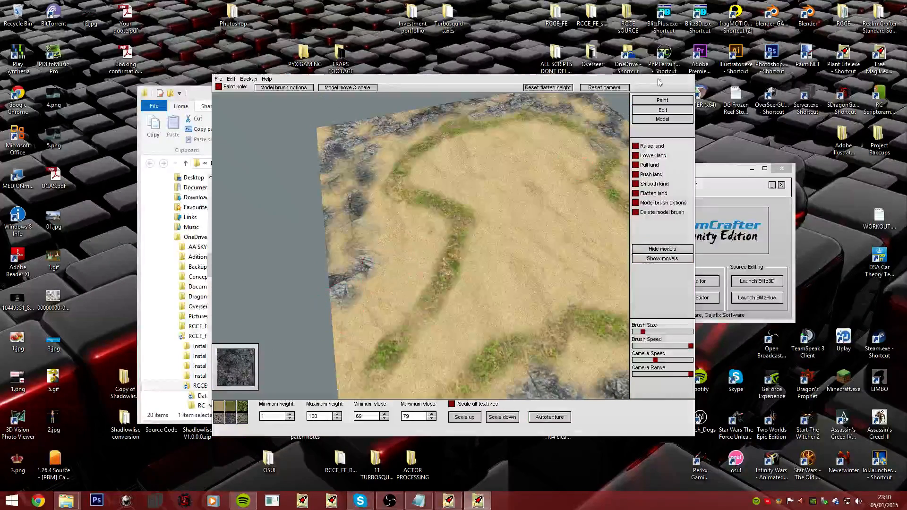
left_click(638, 101)
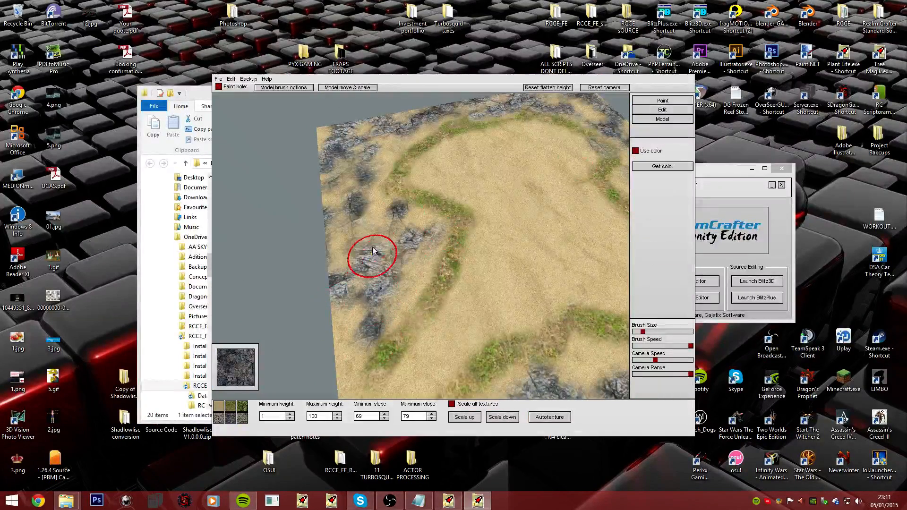
- Switch to the terrain editing mode and look over the painted terrain up close and from above
left_click(671, 110)
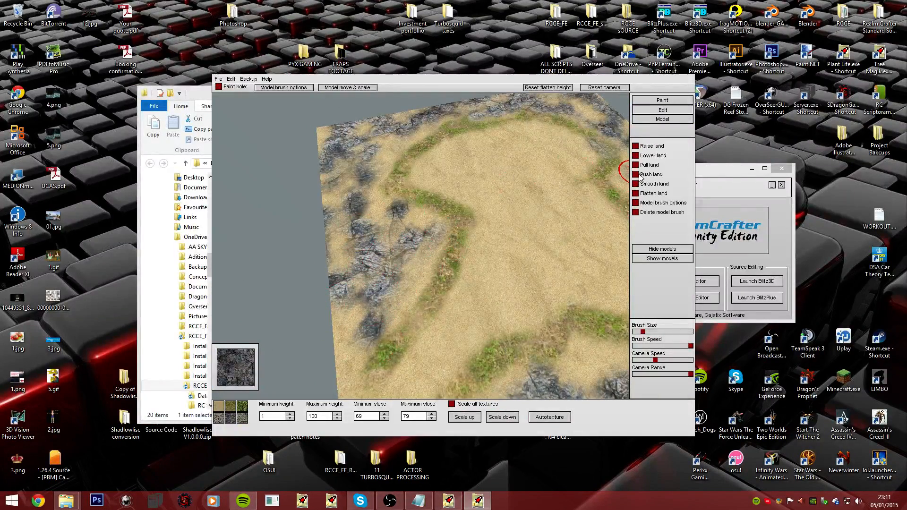
key("Down")
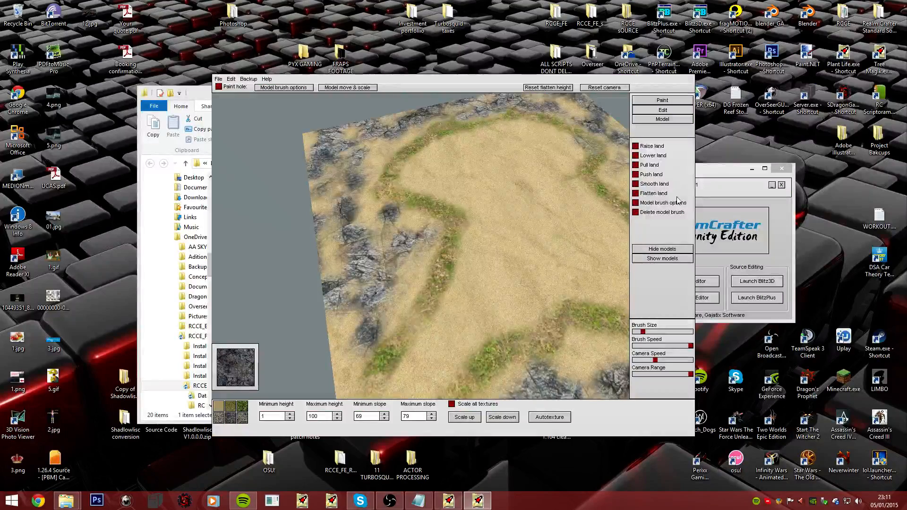
key("Up")
key("Down")
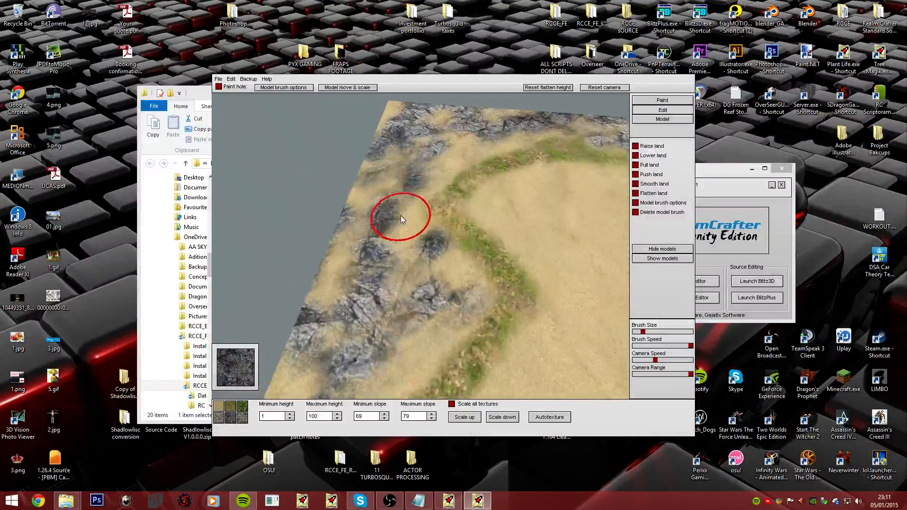
key("Down")
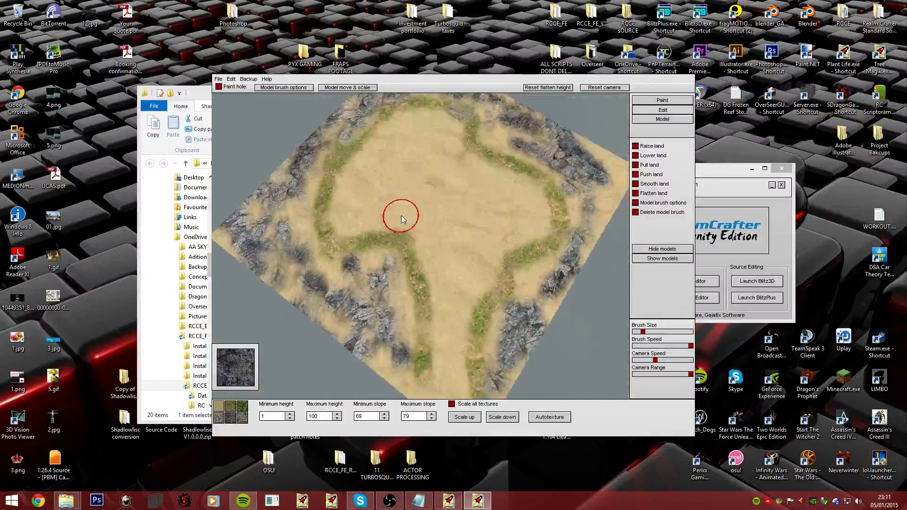
- Inspect the painted terrain from above, along the rocky border and at ground level inside the grass outline
key("Up")
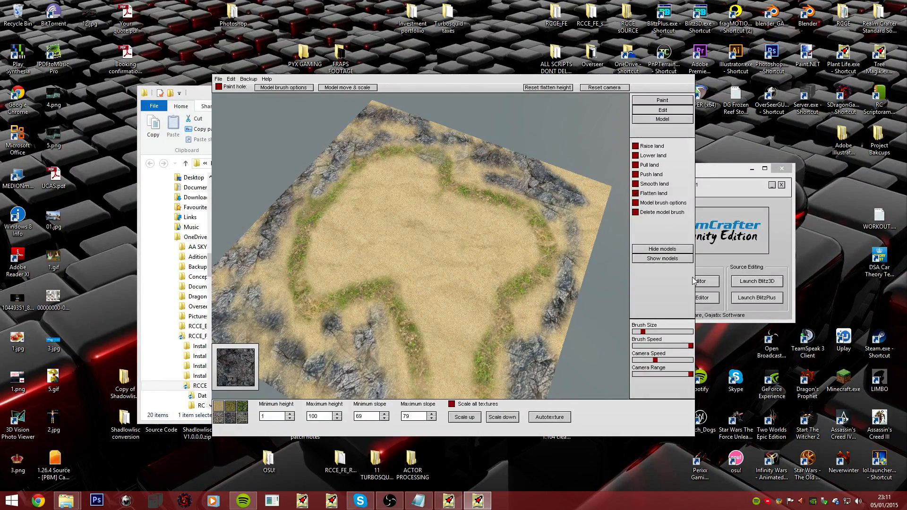
key("Up")
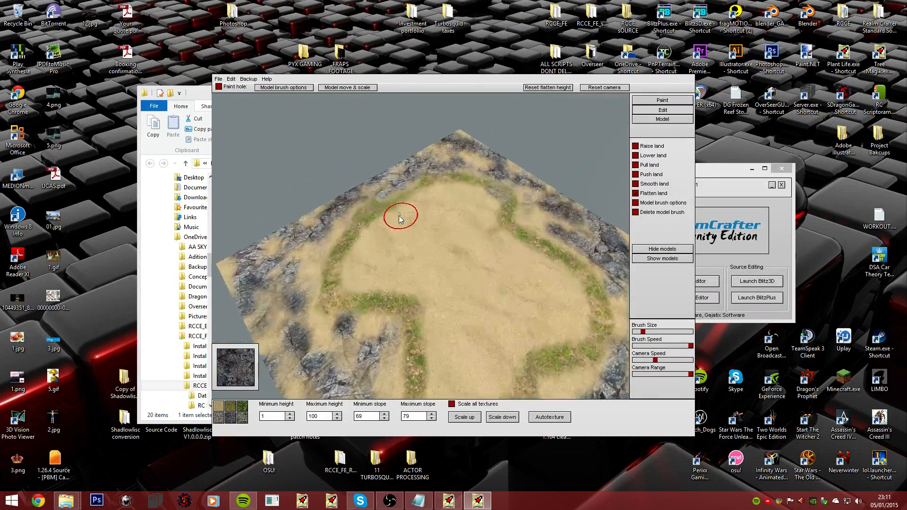
key("Up")
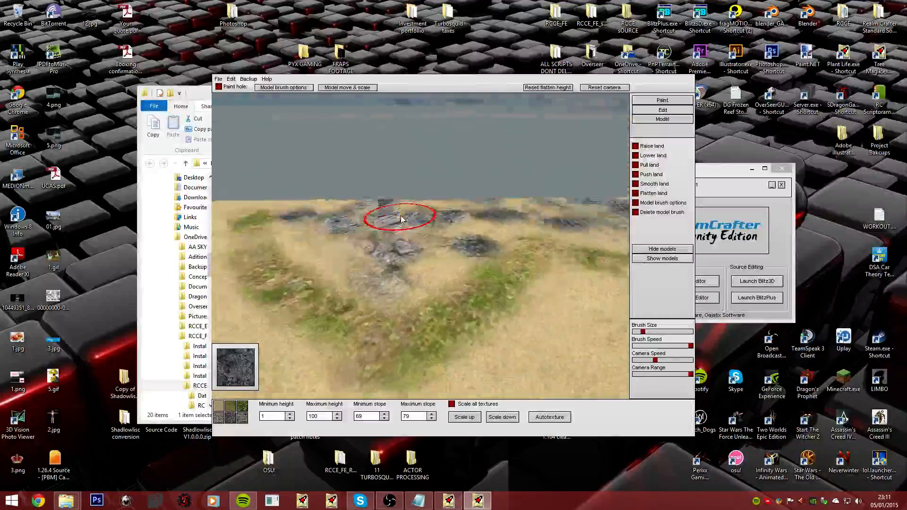
right_click_drag(401, 219, 401, 219)
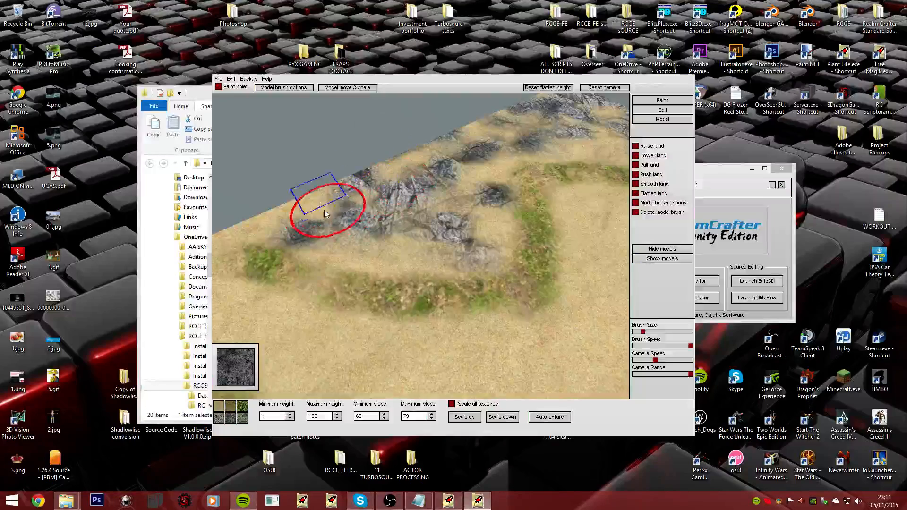
key("Up")
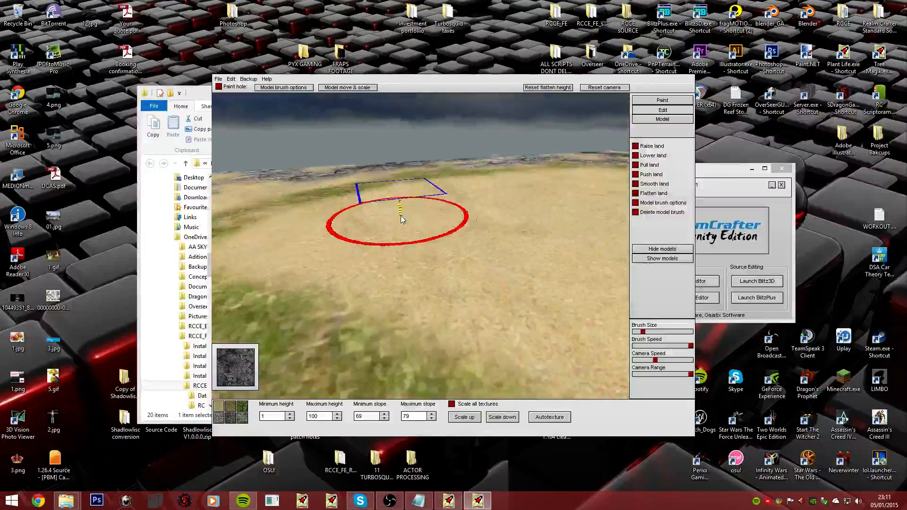
key("Up")
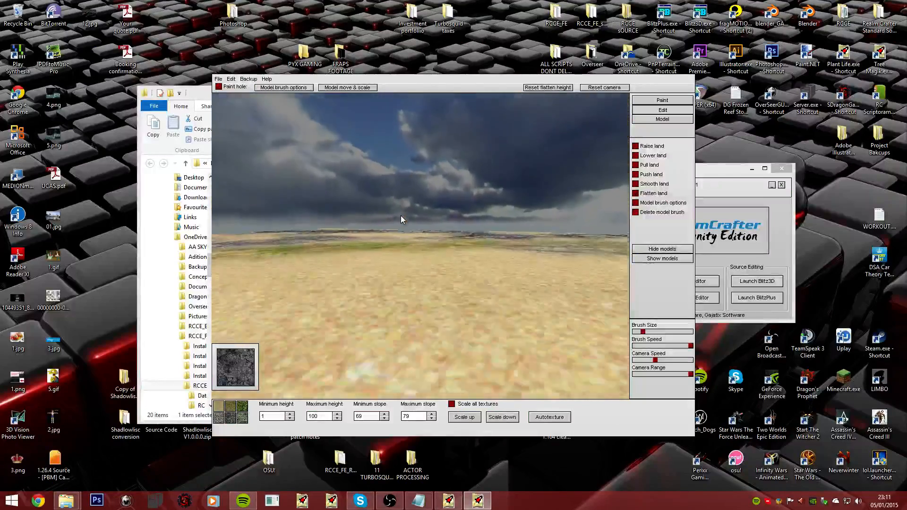
key("Down")
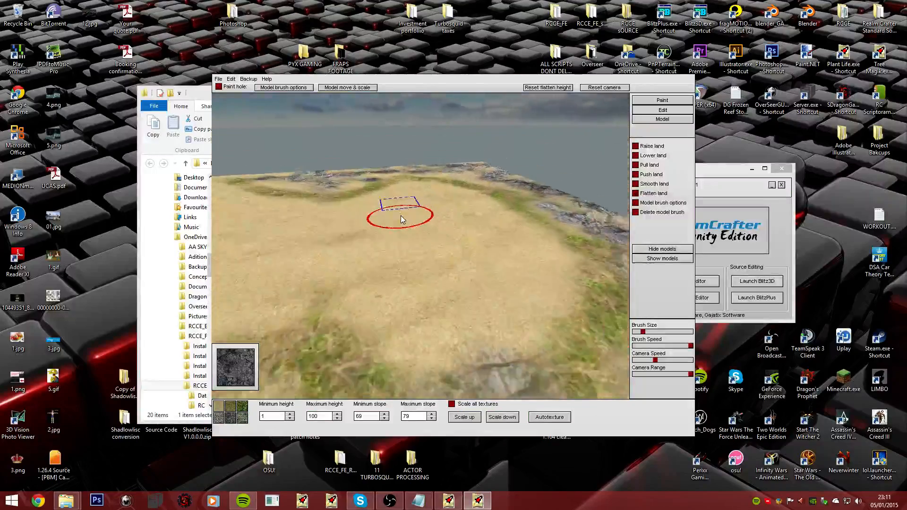
key("Down")
key("Up")
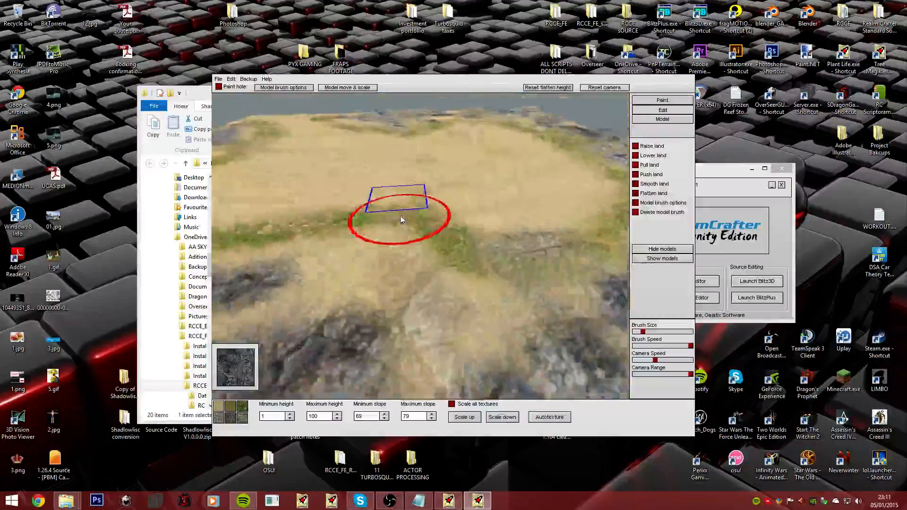
key("Down")
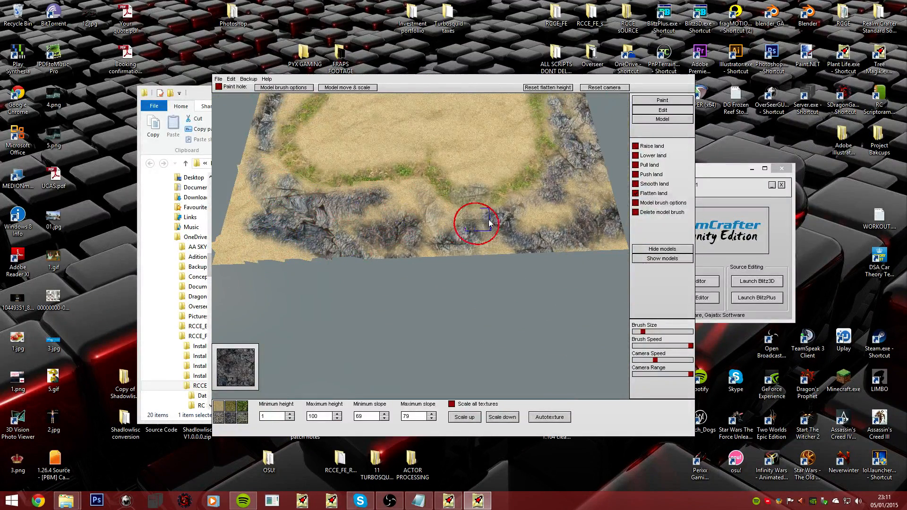
- Raise the rock-painted land behind the grass border at the closed end of the area into a ridge
left_click_drag(547, 231, 406, 250)
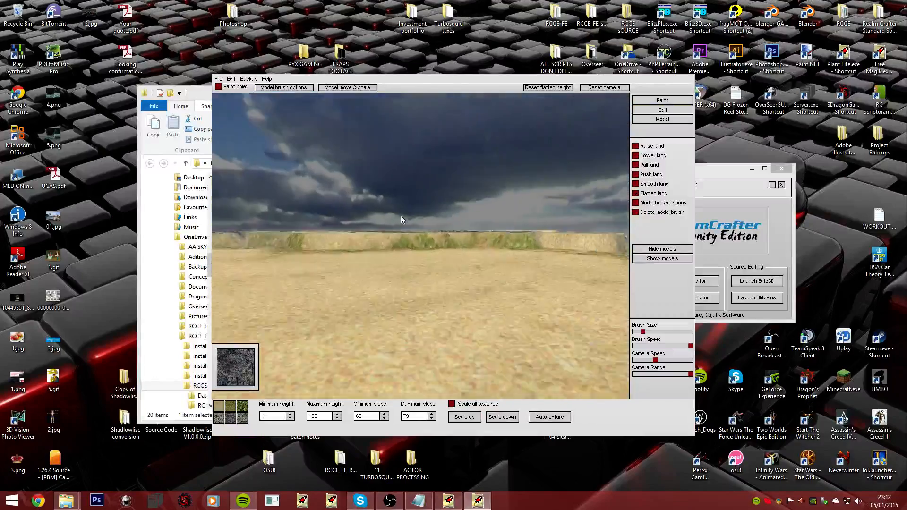
left_click_drag(401, 219, 401, 219)
right_click_drag(401, 219, 399, 218)
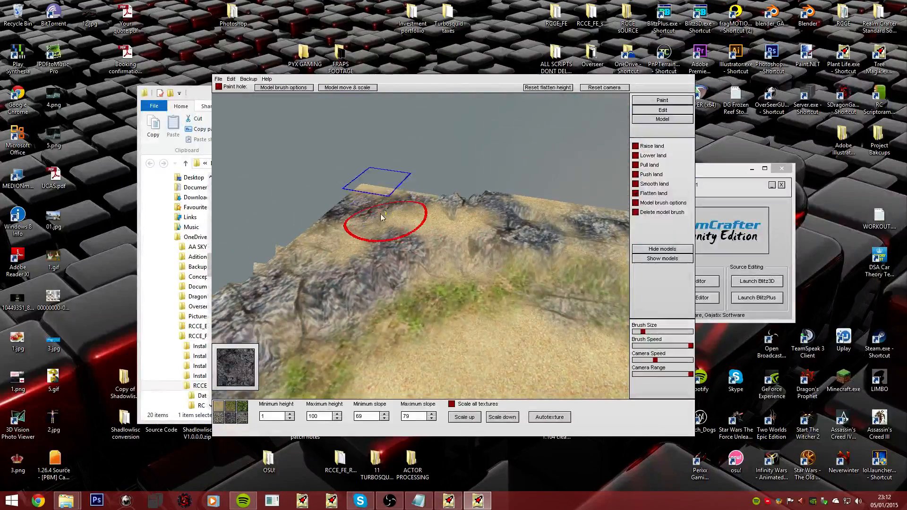
mouse_move(364, 206)
left_mouse_down()
mouse_move(370, 220)
mouse_move(540, 180)
left_mouse_up()
mouse_move(450, 183)
right_mouse_down()
mouse_move(401, 219)
mouse_move(443, 206)
right_mouse_up()
mouse_move(443, 206)
left_mouse_down()
mouse_move(424, 171)
mouse_move(321, 127)
left_mouse_up()
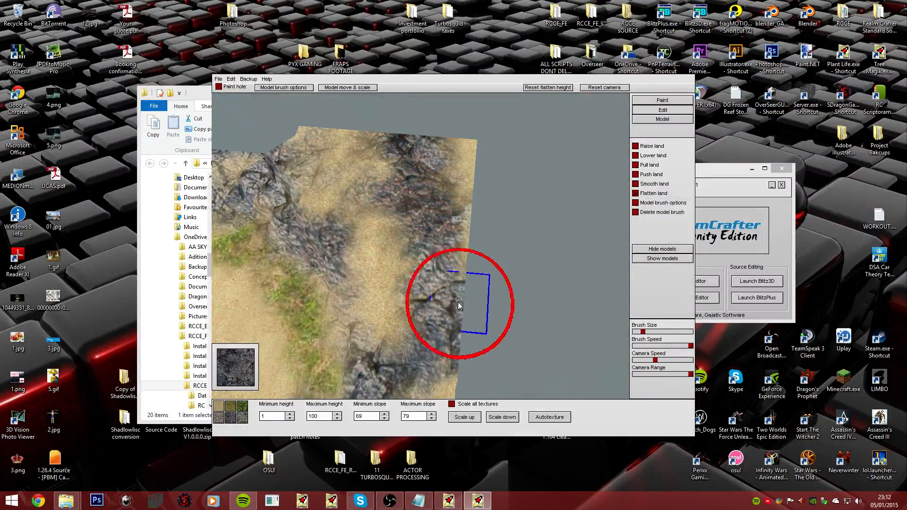
- Raise the rocky terrain corner and the low gap beside it into higher cliffs behind the grass border
mouse_move(462, 293)
right_mouse_down()
mouse_move(397, 208)
mouse_move(405, 183)
mouse_move(399, 216)
right_mouse_up()
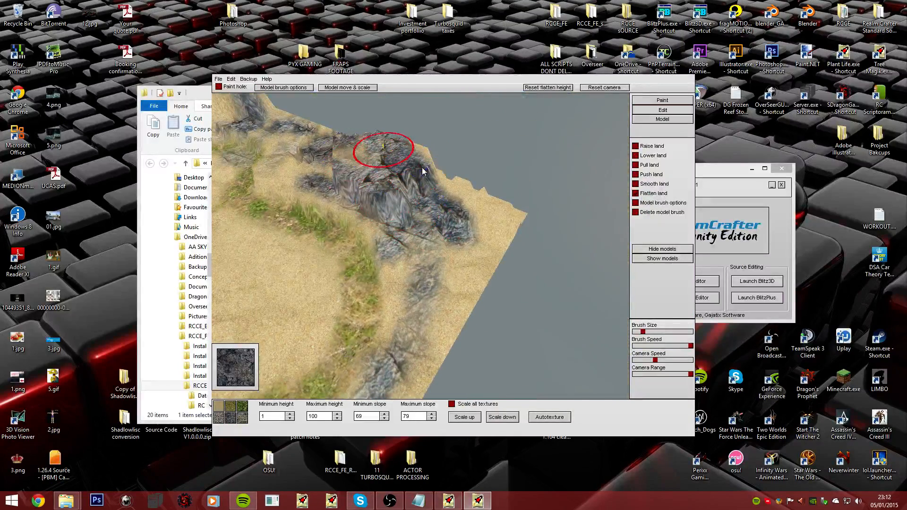
left_click_drag(499, 235, 444, 183)
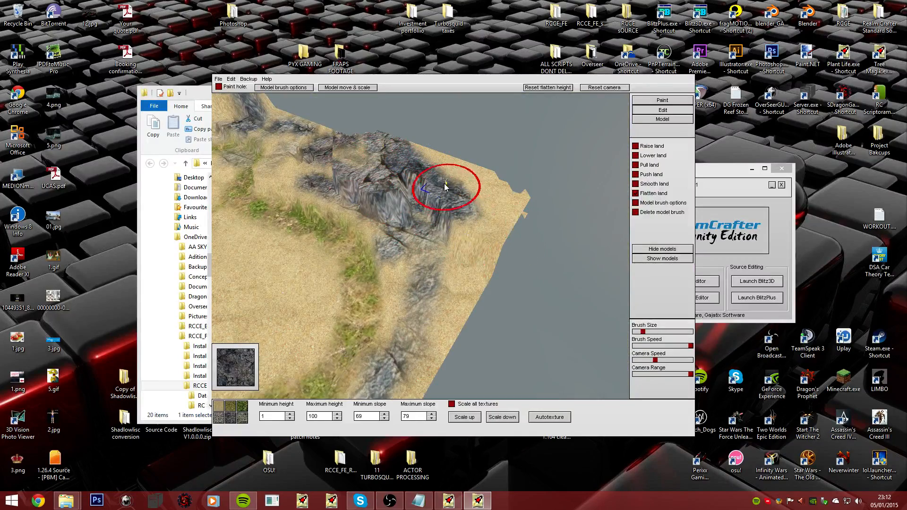
mouse_move(492, 260)
right_mouse_down()
mouse_move(403, 218)
mouse_move(383, 251)
mouse_move(468, 263)
mouse_move(401, 219)
mouse_move(442, 219)
right_mouse_up()
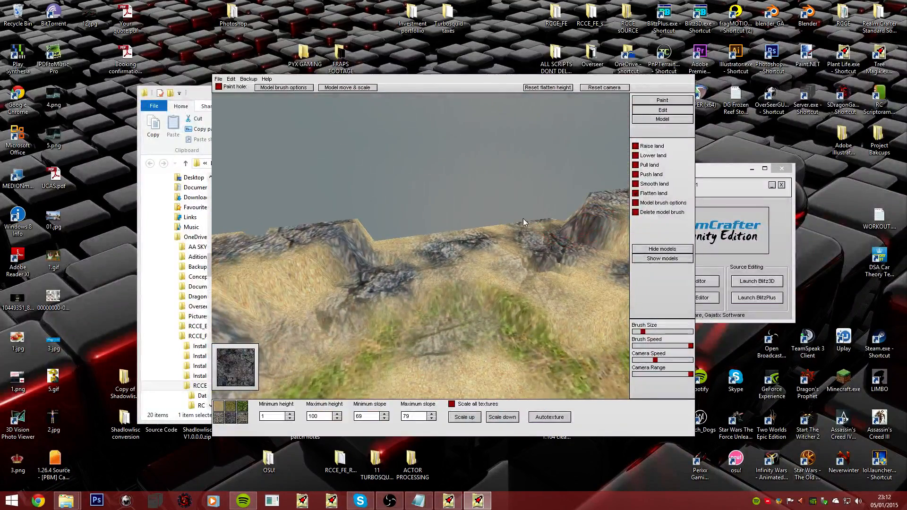
left_click_drag(466, 228, 410, 236)
right_click_drag(356, 236, 403, 217)
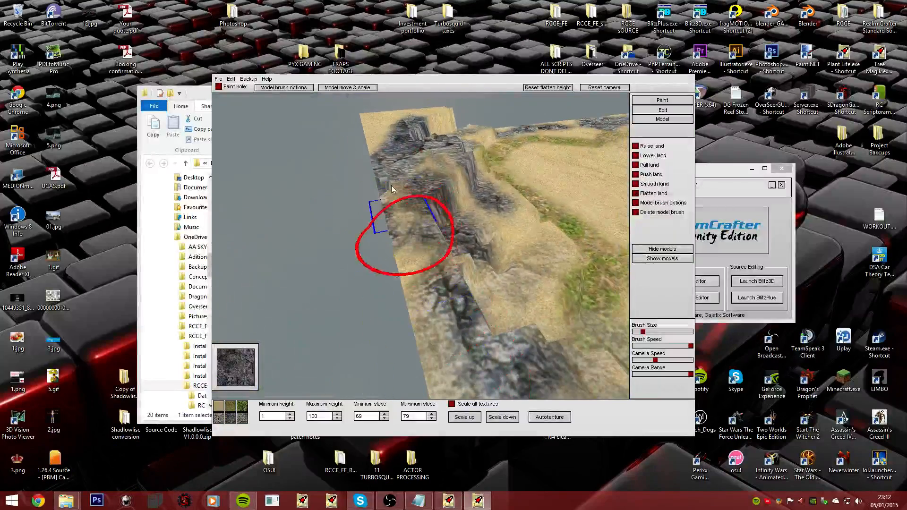
- Raise the rocky strip between the grass border and the terrain's long edge into a continuous cliff
mouse_move(386, 167)
right_mouse_down()
mouse_move(405, 219)
mouse_move(394, 215)
mouse_move(431, 213)
right_mouse_up()
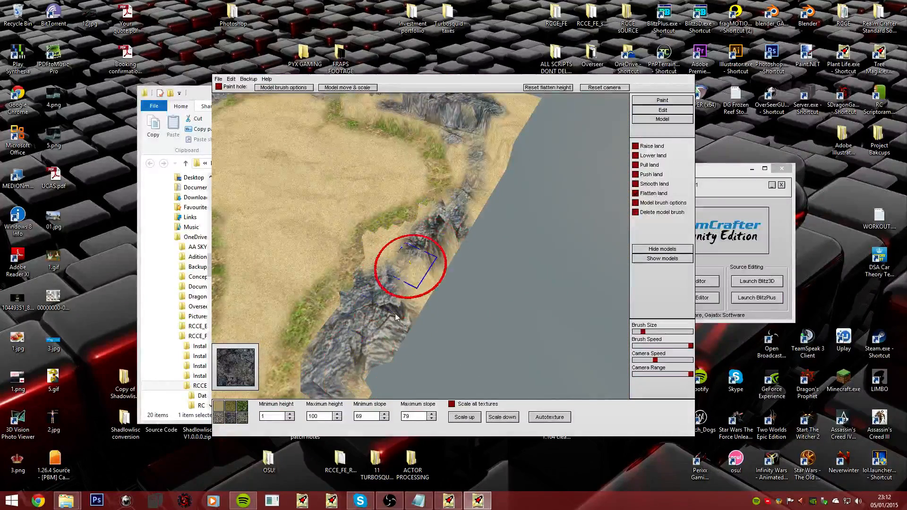
left_click_drag(395, 317, 498, 171)
mouse_move(494, 114)
right_mouse_down()
mouse_move(405, 223)
mouse_move(395, 208)
mouse_move(403, 219)
mouse_move(456, 194)
right_mouse_up()
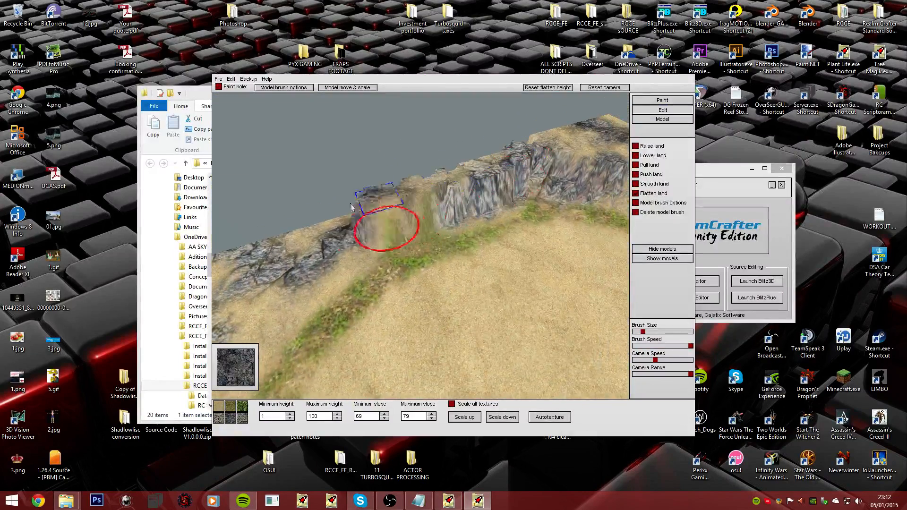
mouse_move(236, 231)
right_mouse_down()
mouse_move(403, 219)
mouse_move(433, 233)
right_mouse_up()
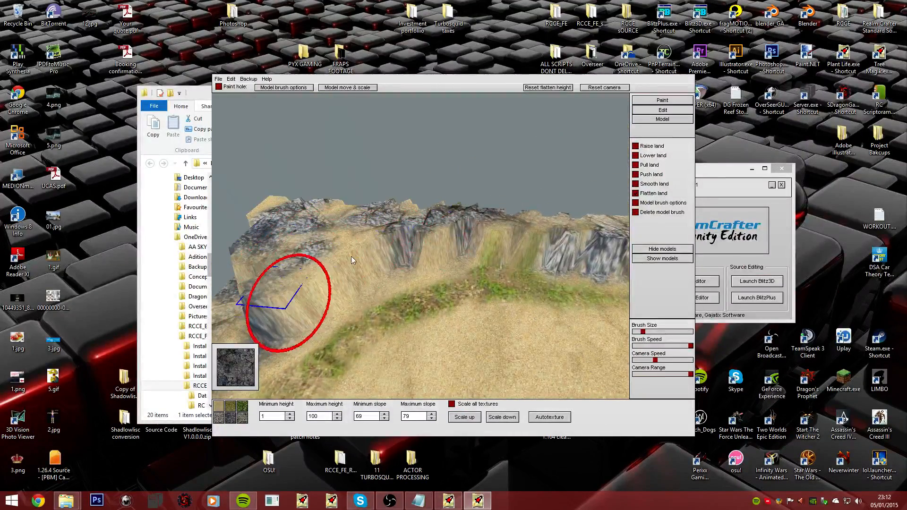
- Extend the raised land over the rock patches where the grass border bends inward toward the path
right_click_drag(253, 301, 409, 222)
left_click_drag(531, 249, 347, 263)
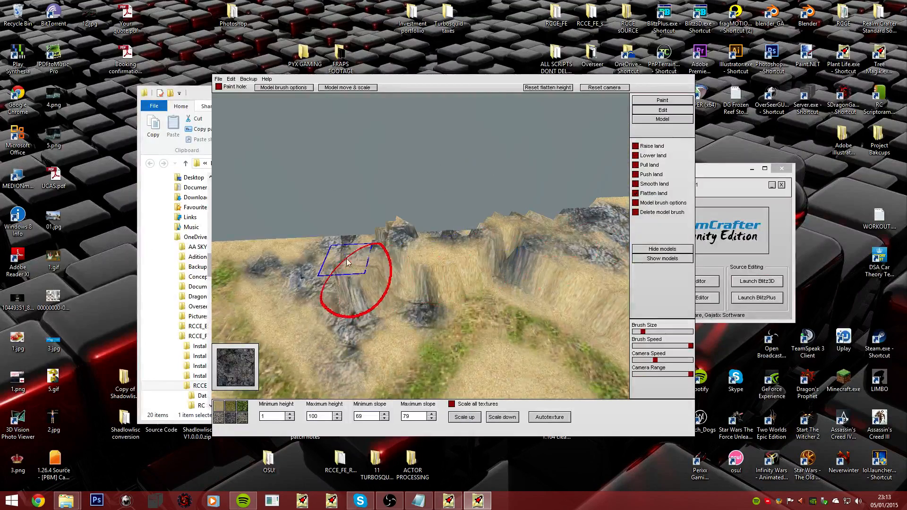
mouse_move(239, 237)
left_mouse_down()
mouse_move(293, 299)
mouse_move(406, 289)
left_mouse_up()
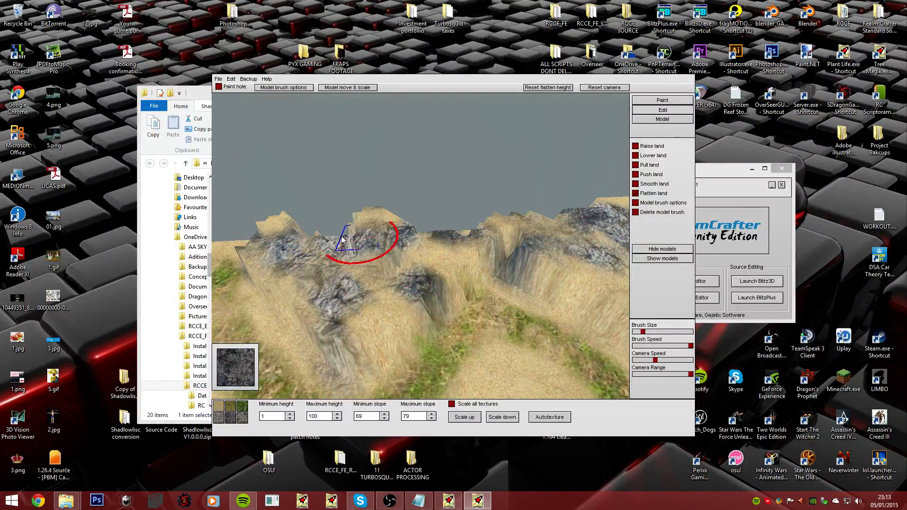
- Build up the broad rocky area outside the inward bend, including the patches along the outer terrain edge
mouse_move(403, 208)
right_mouse_down()
mouse_move(402, 219)
mouse_move(373, 205)
right_mouse_up()
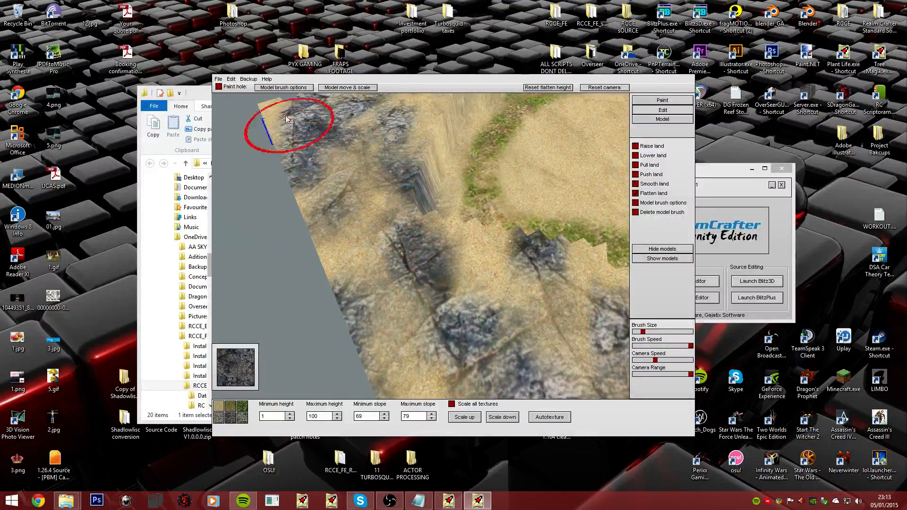
mouse_move(286, 118)
right_mouse_down()
mouse_move(405, 216)
mouse_move(398, 209)
mouse_move(398, 221)
right_mouse_up()
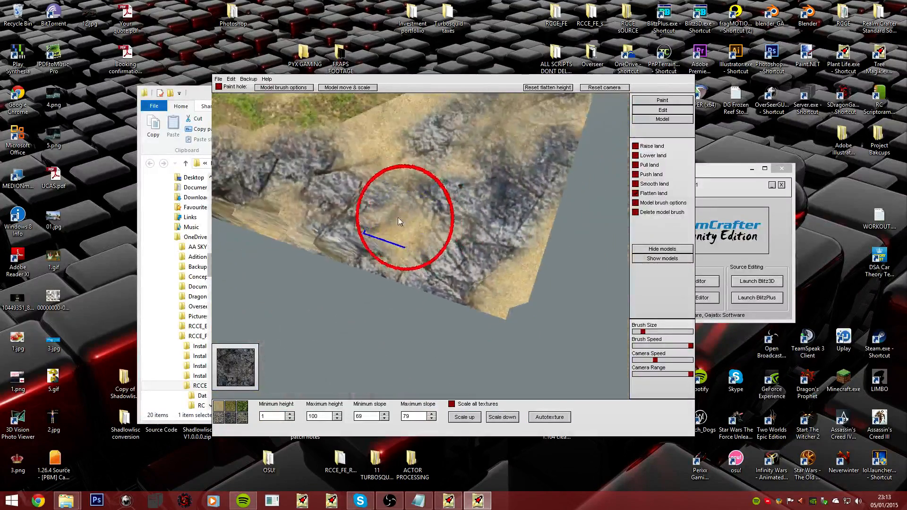
right_click_drag(249, 217, 437, 265)
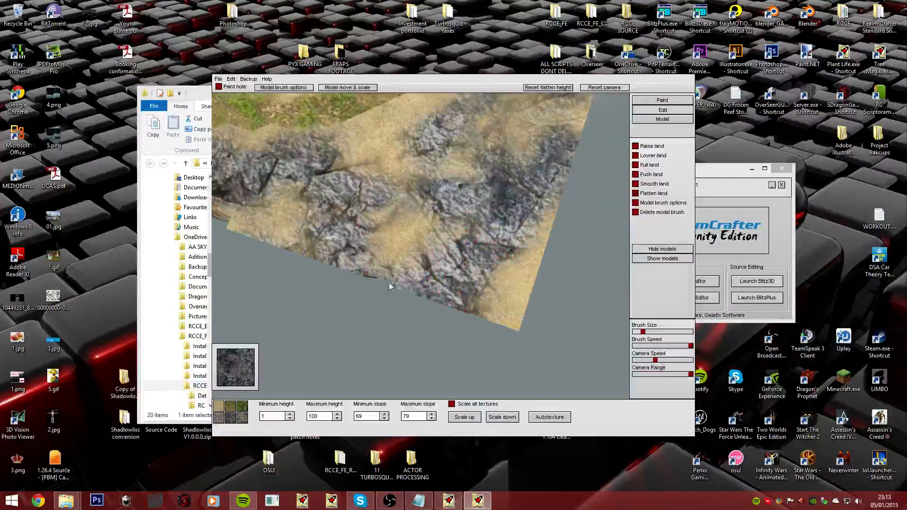
right_click_drag(365, 271, 401, 219)
mouse_move(316, 132)
right_mouse_down()
mouse_move(396, 220)
mouse_move(405, 203)
mouse_move(402, 221)
mouse_move(443, 141)
right_mouse_up()
mouse_move(364, 138)
right_mouse_down()
mouse_move(426, 198)
mouse_move(402, 208)
mouse_move(402, 220)
mouse_move(419, 175)
right_mouse_up()
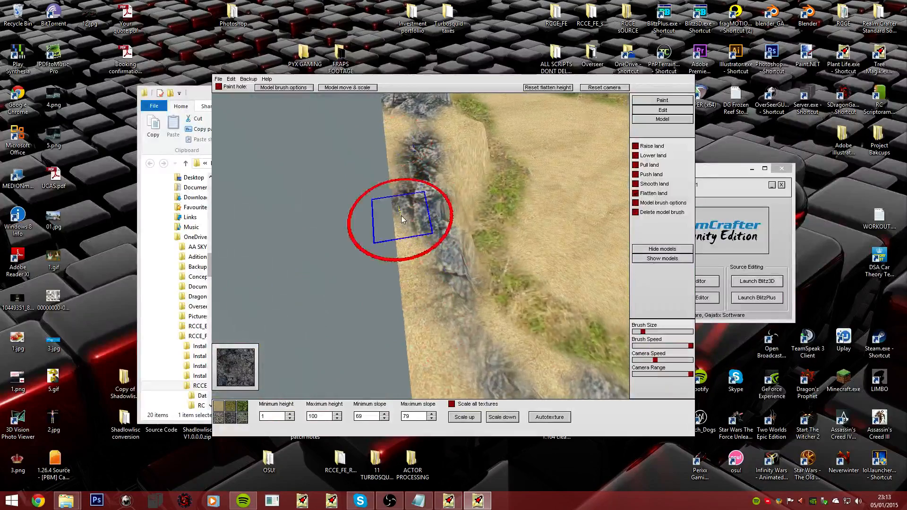
- Raise a second, higher tier of steep cliffs on the terrain corner and its neighbouring rock patches
mouse_move(401, 220)
right_mouse_down()
mouse_move(401, 207)
mouse_move(375, 282)
right_mouse_up()
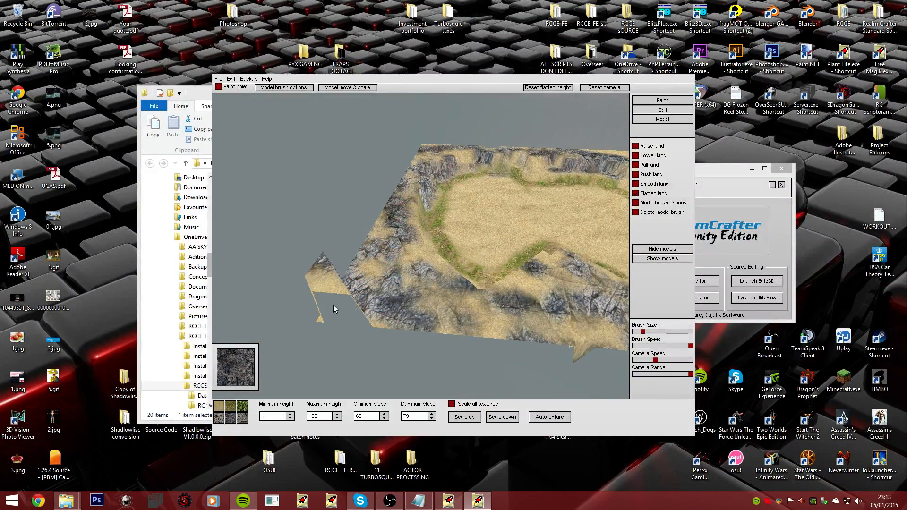
right_click_drag(322, 313, 442, 217)
left_click_drag(443, 218, 546, 163)
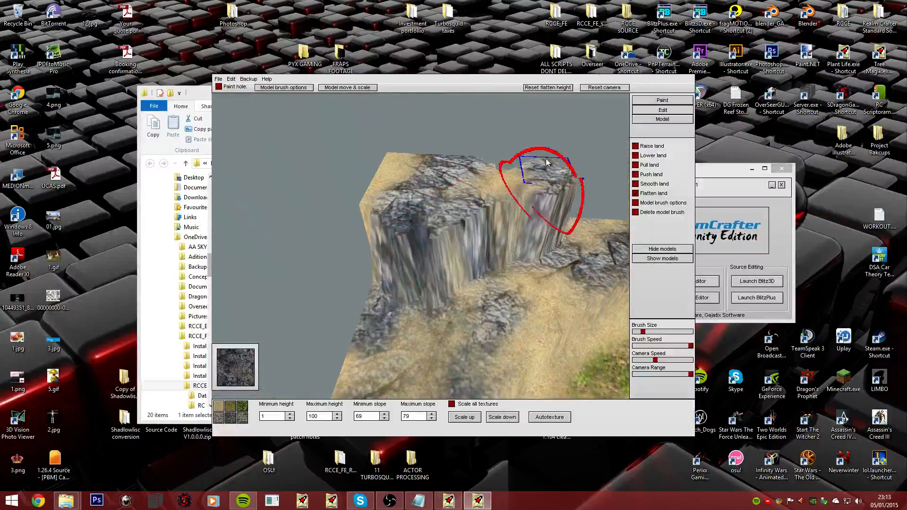
mouse_move(399, 242)
right_mouse_down()
mouse_move(387, 213)
mouse_move(401, 219)
right_mouse_up()
left_click_drag(438, 218, 477, 249)
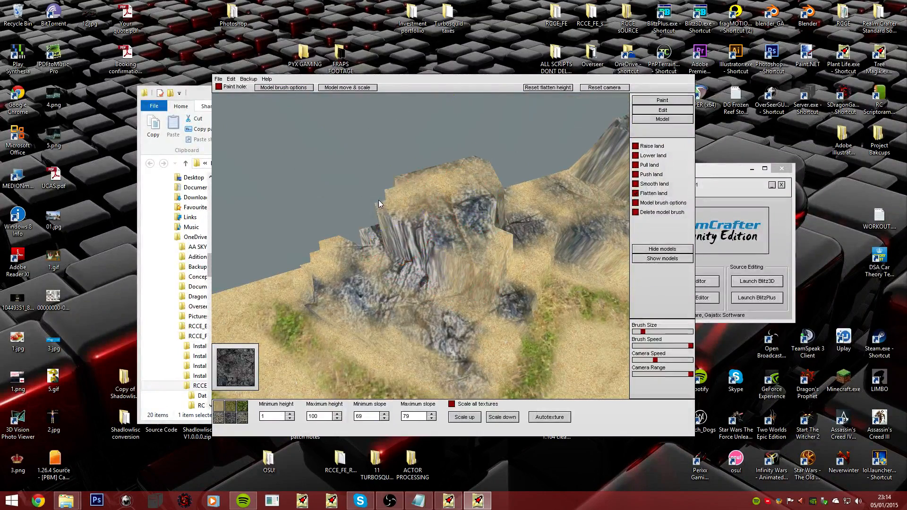
- Heighten the outer rock patches beside the grass-lined path and at the terrain corner into tall, steep peaks
mouse_move(380, 199)
right_mouse_down()
mouse_move(401, 219)
mouse_move(392, 220)
right_mouse_up()
right_click_drag(433, 243, 429, 246)
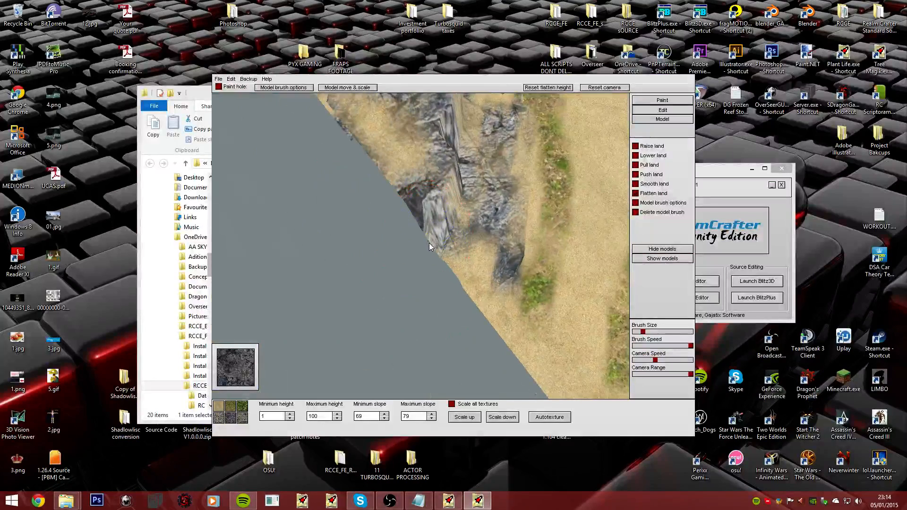
mouse_move(414, 208)
left_mouse_down()
mouse_move(404, 137)
mouse_move(409, 188)
left_mouse_up()
mouse_move(374, 146)
right_mouse_down()
mouse_move(402, 217)
mouse_move(395, 224)
right_mouse_up()
left_click_drag(403, 245, 409, 210)
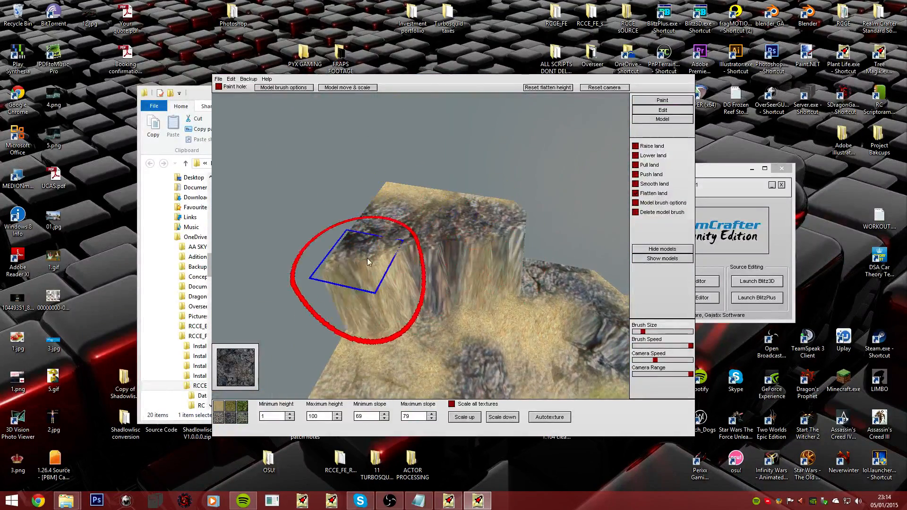
mouse_move(367, 258)
right_mouse_down()
mouse_move(307, 275)
mouse_move(406, 216)
mouse_move(449, 222)
mouse_move(402, 220)
right_mouse_up()
left_click_drag(444, 224, 370, 277)
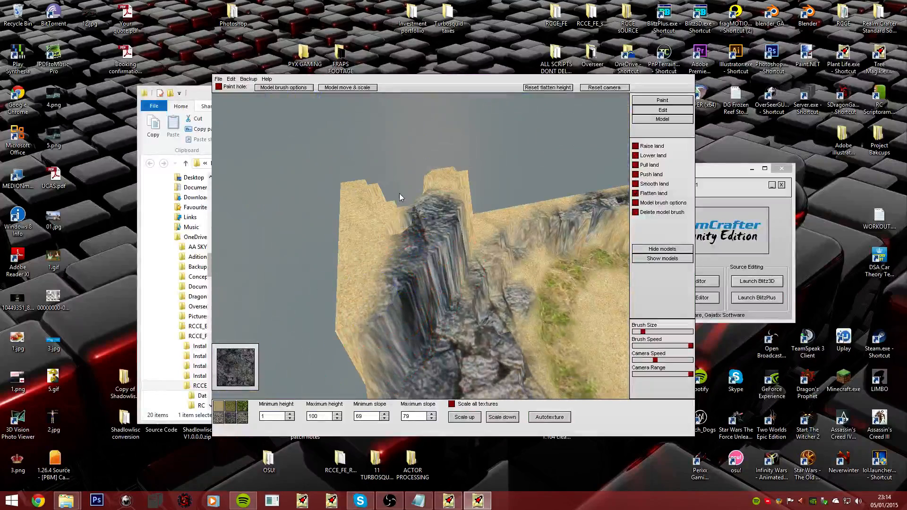
- Build up the rocky outer edge at the closed end and check the surrounding cliffs from ground level
right_click_drag(410, 182, 402, 223)
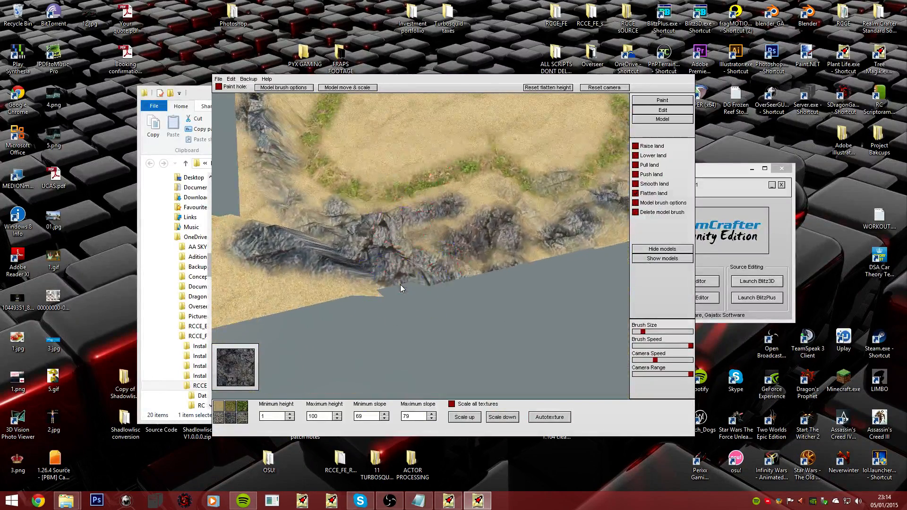
right_click_drag(324, 288, 396, 237)
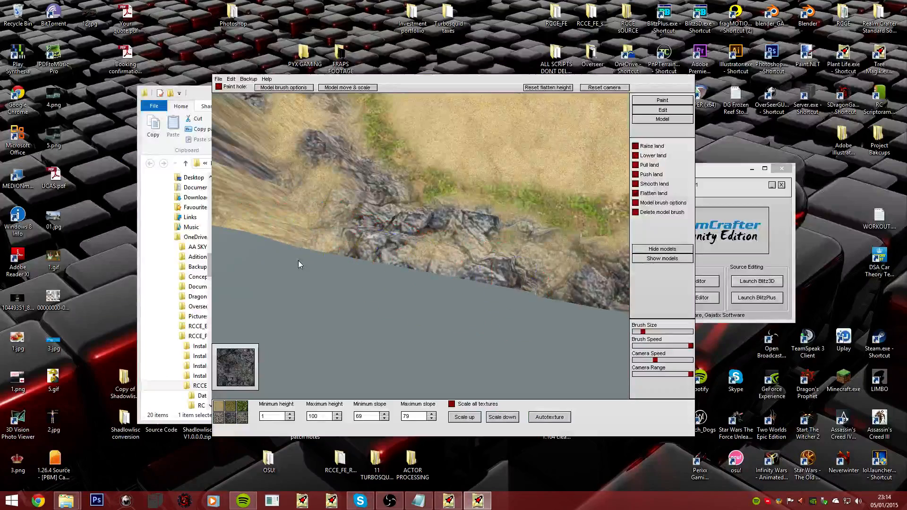
mouse_move(568, 296)
right_mouse_down()
mouse_move(395, 213)
mouse_move(451, 222)
right_mouse_up()
right_click_drag(461, 287, 405, 240)
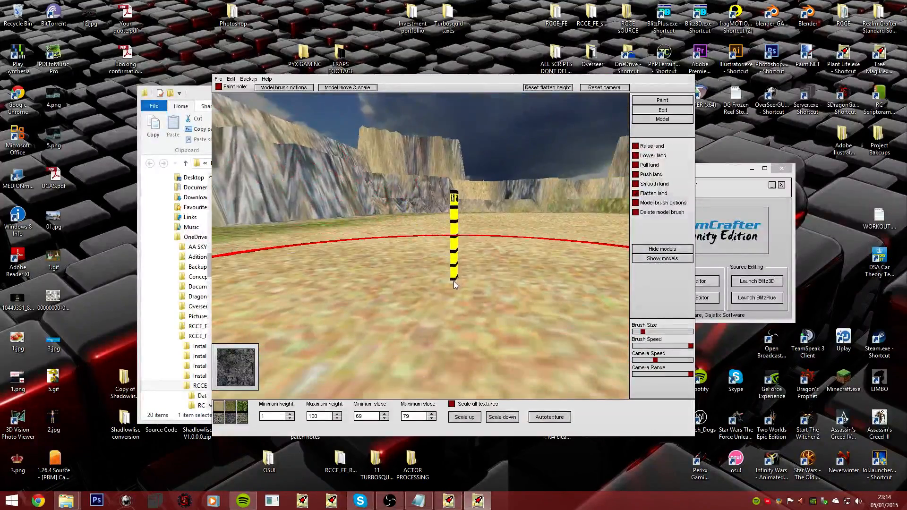
mouse_move(424, 277)
right_mouse_down()
mouse_move(401, 217)
mouse_move(416, 195)
right_mouse_up()
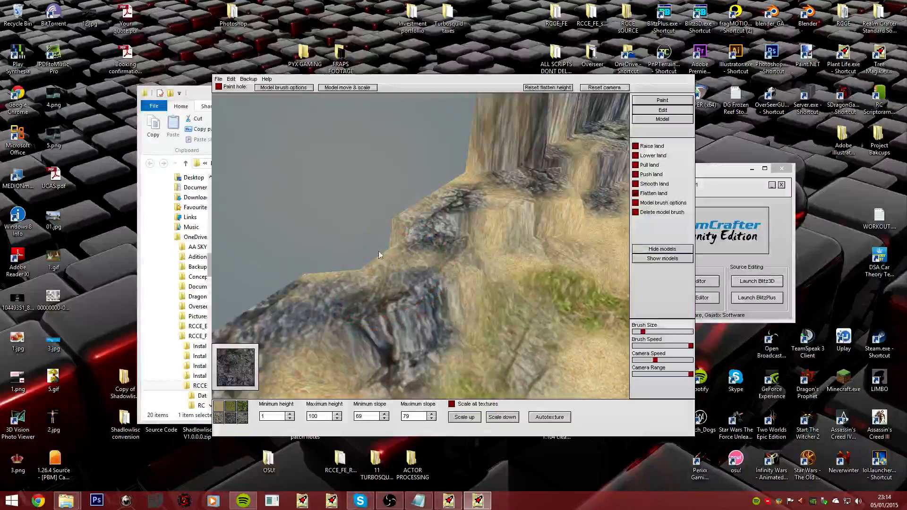
- Smooth the harsh, steep rock tiers along the outer terrain edge
right_click_drag(396, 246, 418, 202)
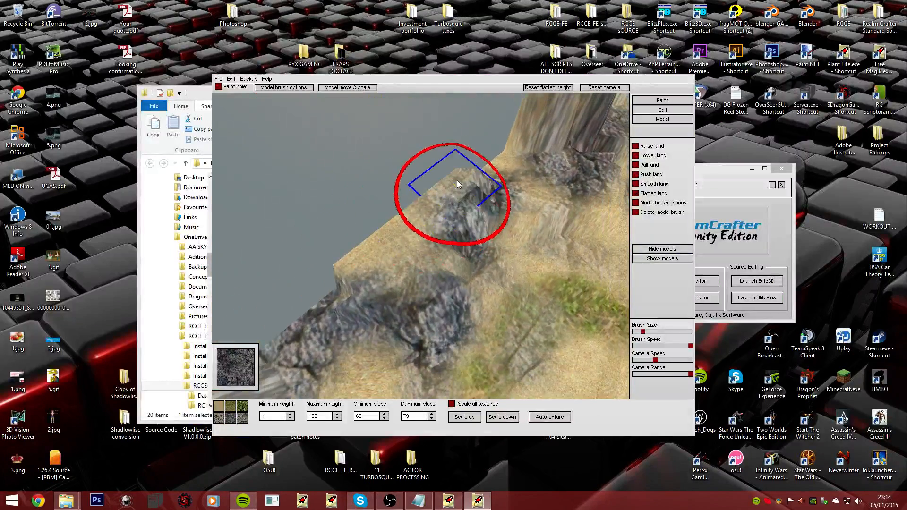
right_click_drag(371, 233, 402, 219)
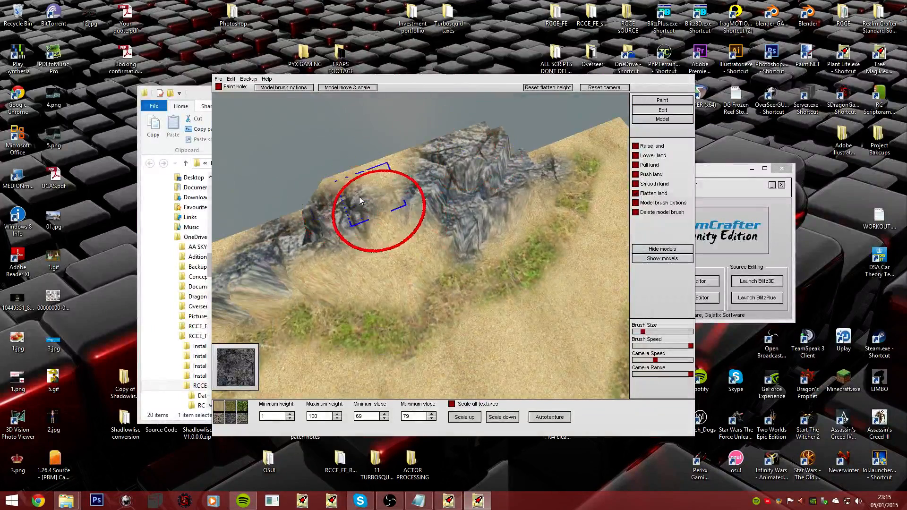
mouse_move(330, 165)
right_mouse_down()
mouse_move(388, 238)
mouse_move(401, 220)
right_mouse_up()
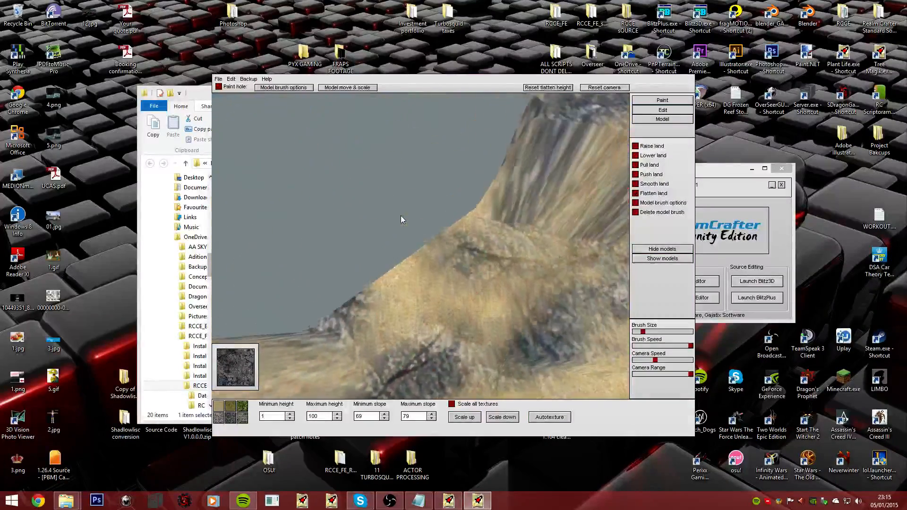
- Reduce the brush speed to about half and smooth the raised grass bank at the foot of the cliffs
mouse_move(464, 234)
right_mouse_down()
mouse_move(400, 219)
mouse_move(496, 194)
mouse_move(400, 219)
mouse_move(385, 193)
mouse_move(401, 219)
mouse_move(613, 339)
right_mouse_up()
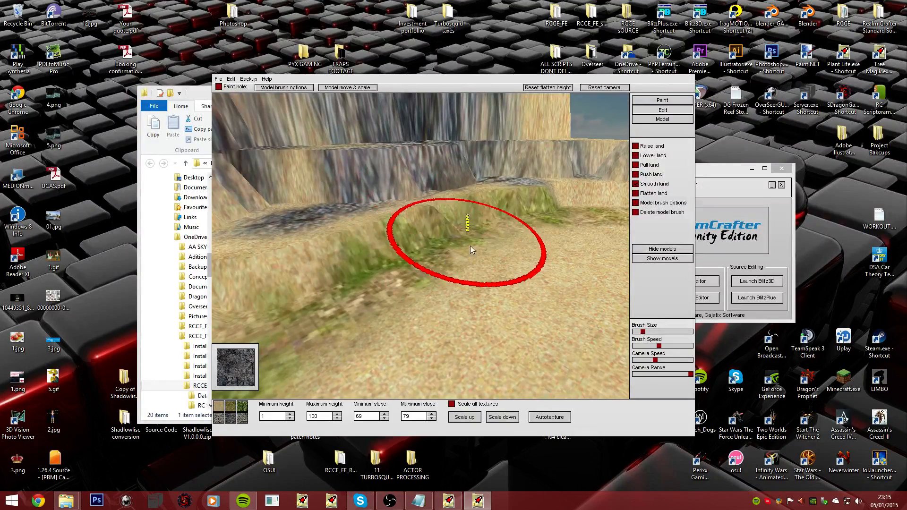
mouse_move(469, 246)
left_mouse_down()
mouse_move(356, 279)
mouse_move(423, 249)
left_mouse_up()
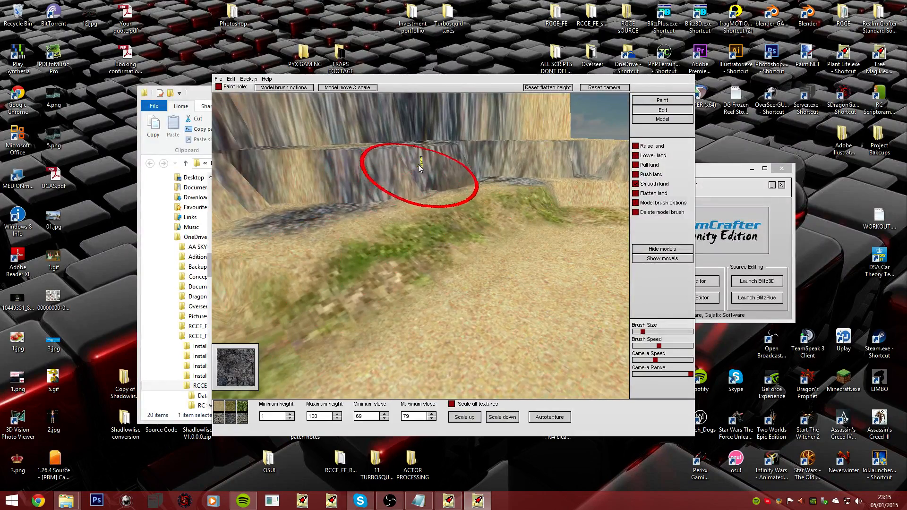
right_click_drag(419, 167, 400, 220)
left_click_drag(428, 230, 329, 231)
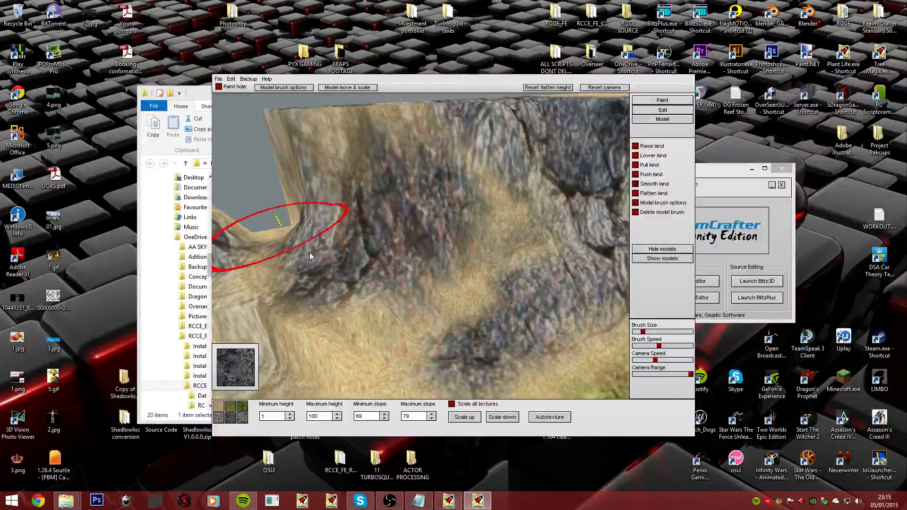
- Soften the steep rock slopes above the grass border and around the low gap in the outer edge
mouse_move(310, 257)
right_mouse_down()
mouse_move(415, 283)
mouse_move(405, 208)
mouse_move(401, 221)
right_mouse_up()
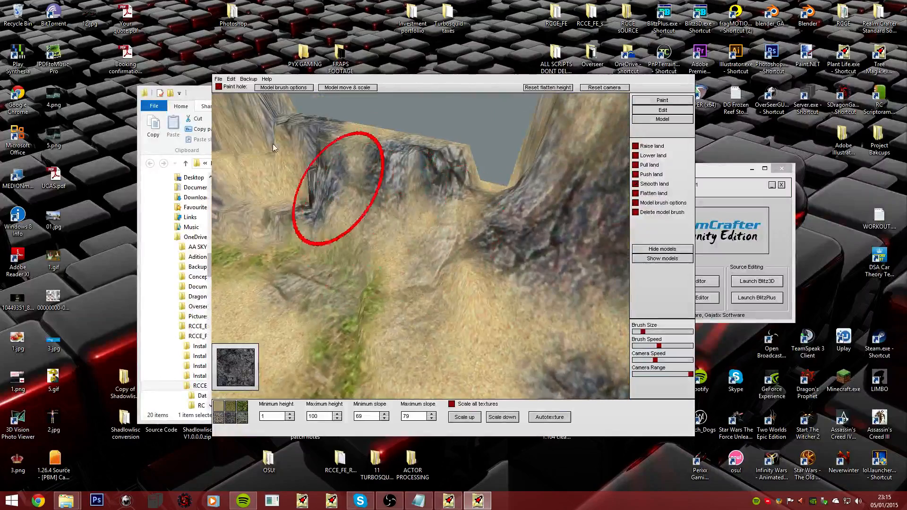
left_click_drag(262, 175, 299, 235)
right_click_drag(360, 297, 401, 219)
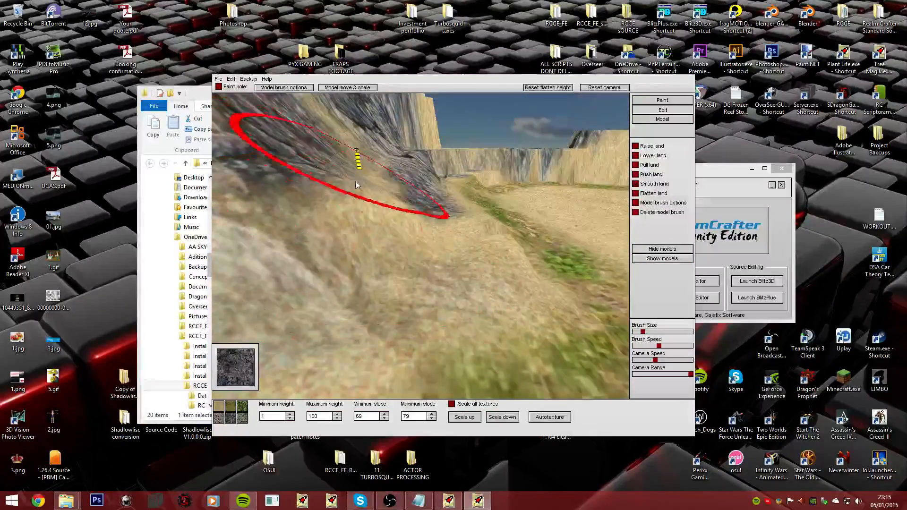
right_click_drag(293, 172, 401, 217)
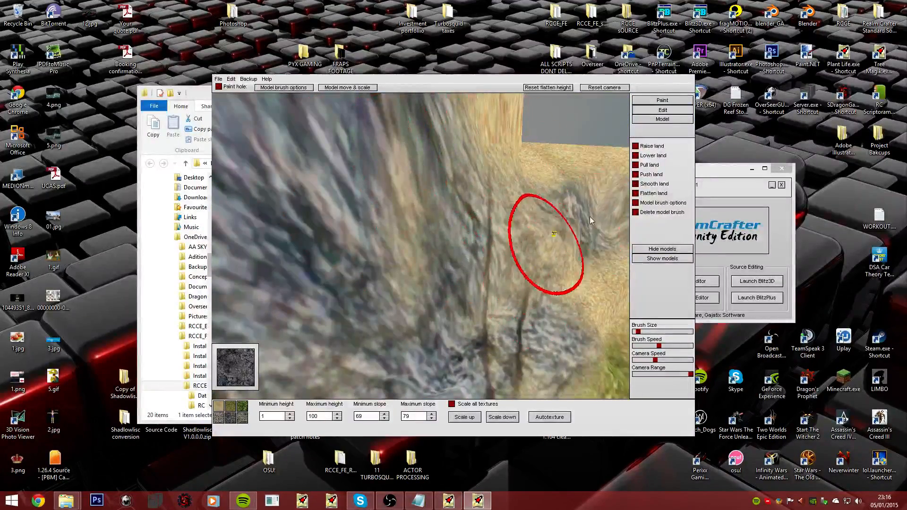
- Shrink the brush and smooth the creases and narrow ledges where the cliffs meet the sand and grass
right_click_drag(589, 216, 401, 219)
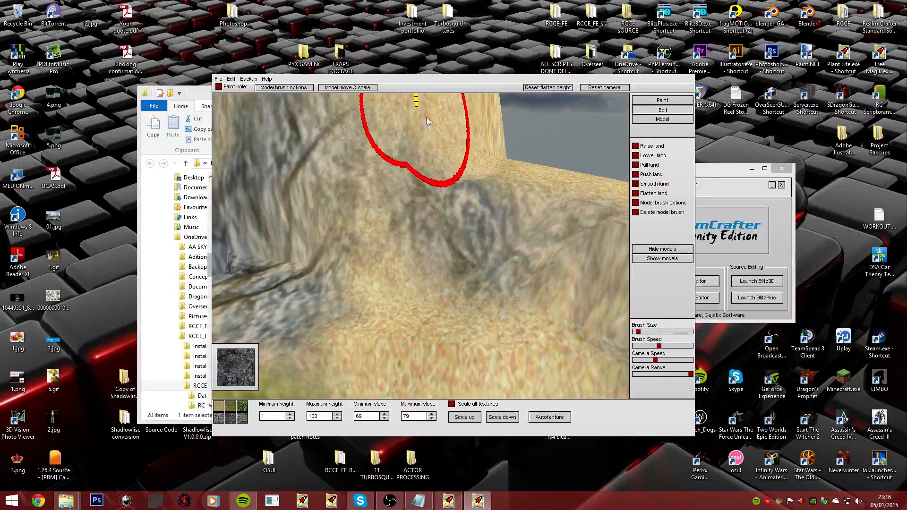
mouse_move(426, 119)
right_mouse_down()
mouse_move(401, 218)
mouse_move(353, 217)
right_mouse_up()
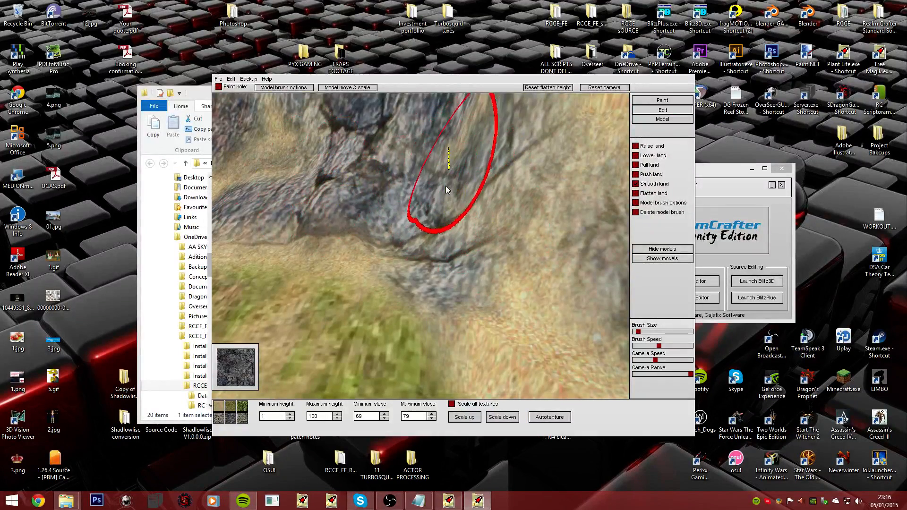
right_click_drag(419, 195, 384, 243)
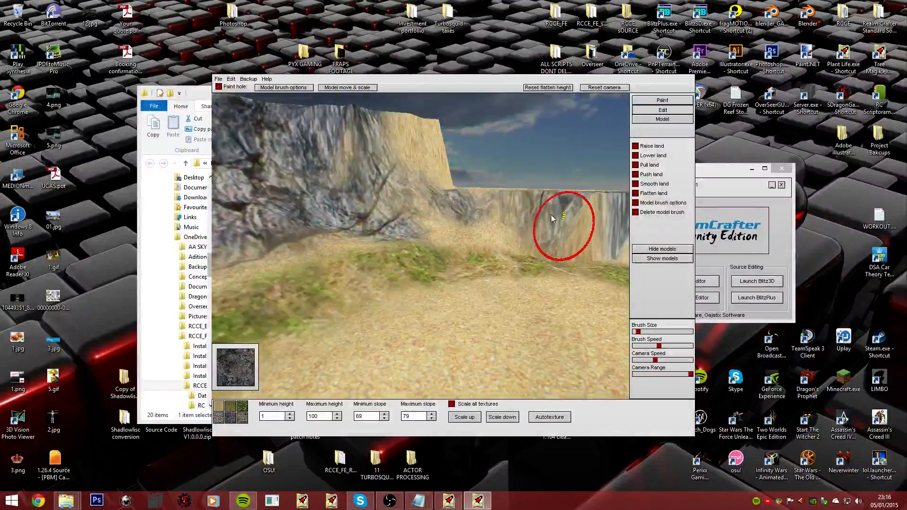
right_click_drag(542, 203, 398, 218)
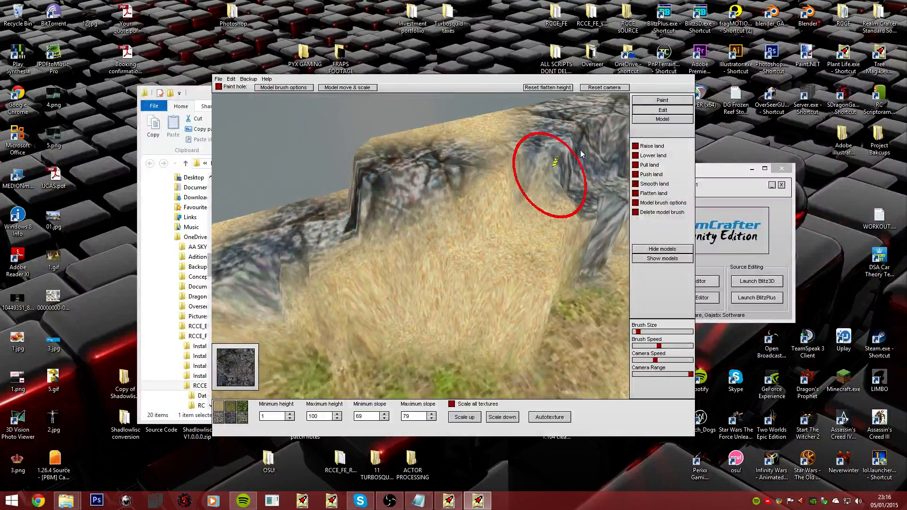
right_click_drag(569, 138, 542, 167)
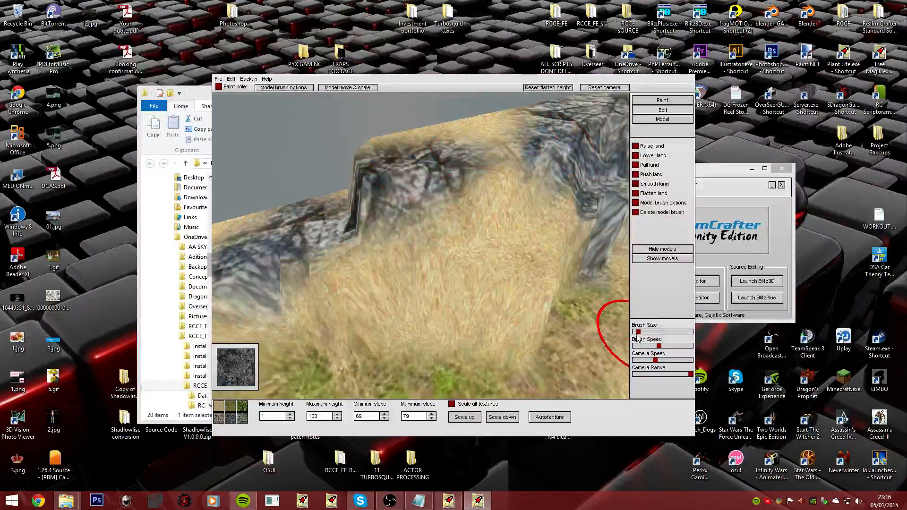
- Enlarge the brush slightly and smooth the tiered rock outcrop and sandy slopes beside the grass-lined bend
mouse_move(642, 334)
right_mouse_down()
mouse_move(409, 255)
mouse_move(335, 279)
right_mouse_up()
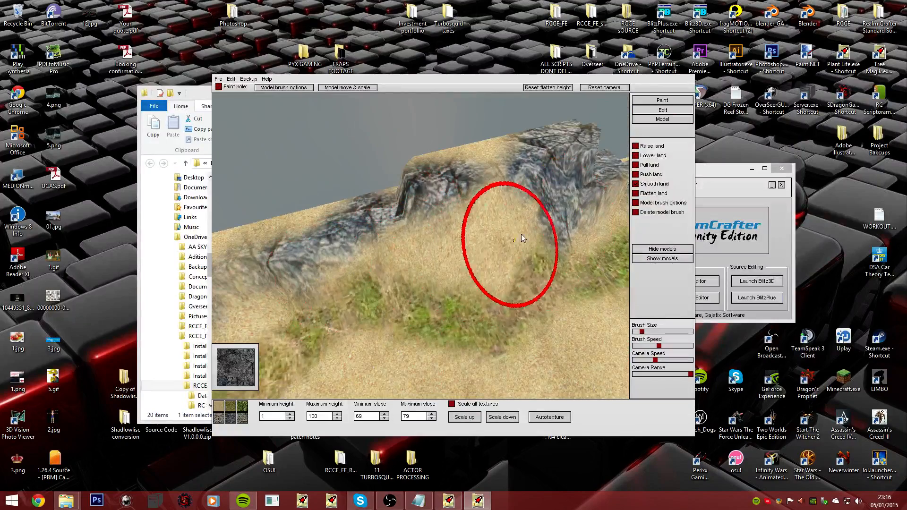
mouse_move(521, 236)
right_mouse_down()
mouse_move(405, 239)
mouse_move(443, 207)
right_mouse_up()
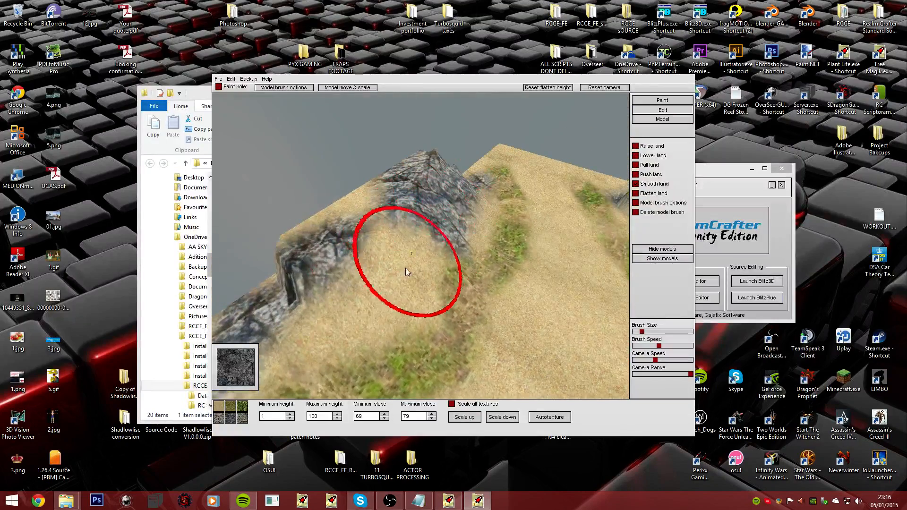
mouse_move(286, 273)
right_mouse_down()
mouse_move(403, 219)
mouse_move(405, 227)
mouse_move(388, 197)
right_mouse_up()
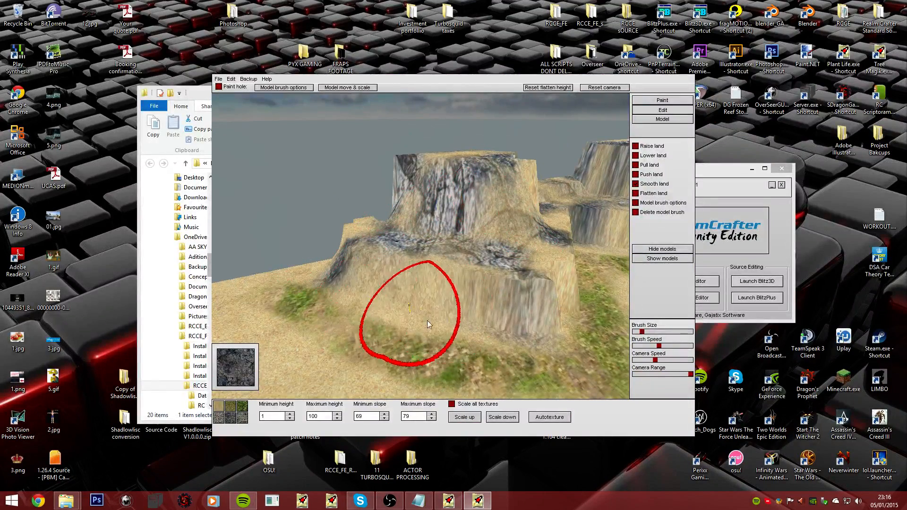
mouse_move(511, 333)
right_mouse_down()
mouse_move(399, 201)
mouse_move(401, 218)
mouse_move(375, 259)
right_mouse_up()
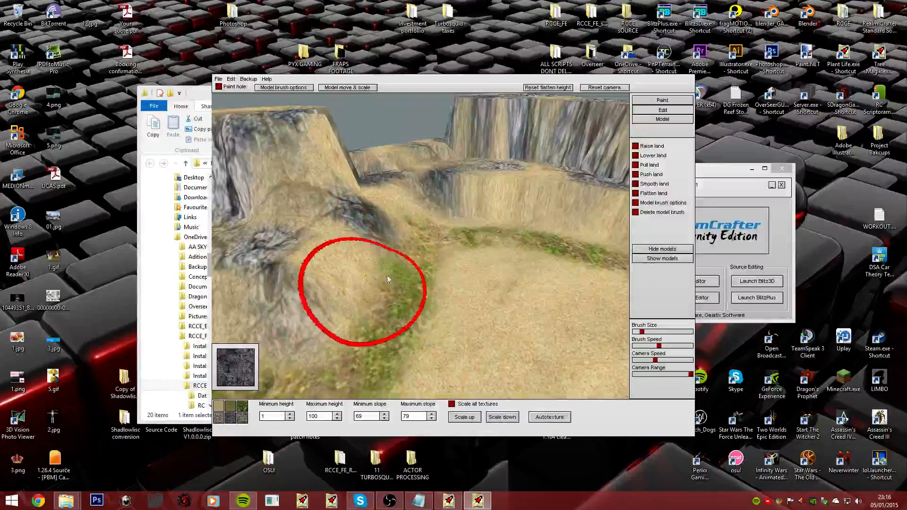
mouse_move(503, 226)
right_mouse_down()
mouse_move(396, 208)
mouse_move(499, 210)
right_mouse_up()
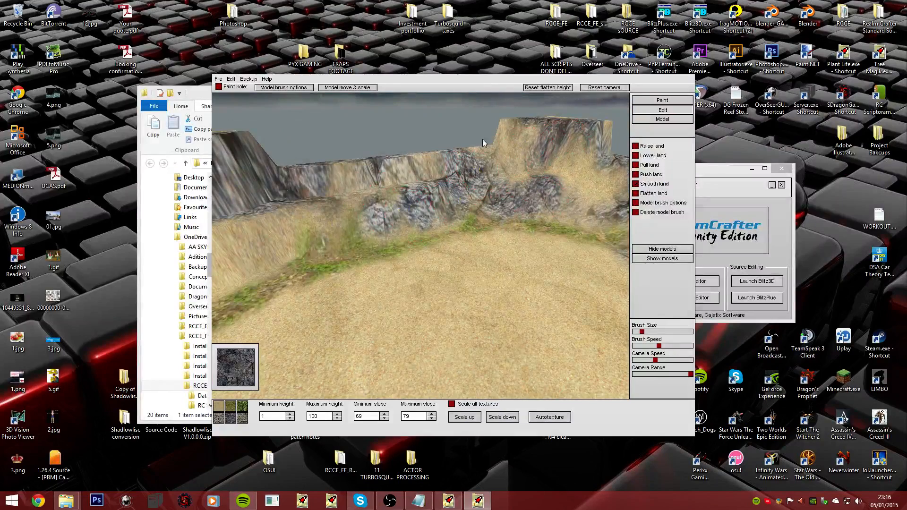
- Smooth the cliff walls and peaks around the sandy area, including the rocky stretch along the terrain edge
mouse_move(323, 163)
right_mouse_down()
mouse_move(404, 208)
mouse_move(405, 220)
right_mouse_up()
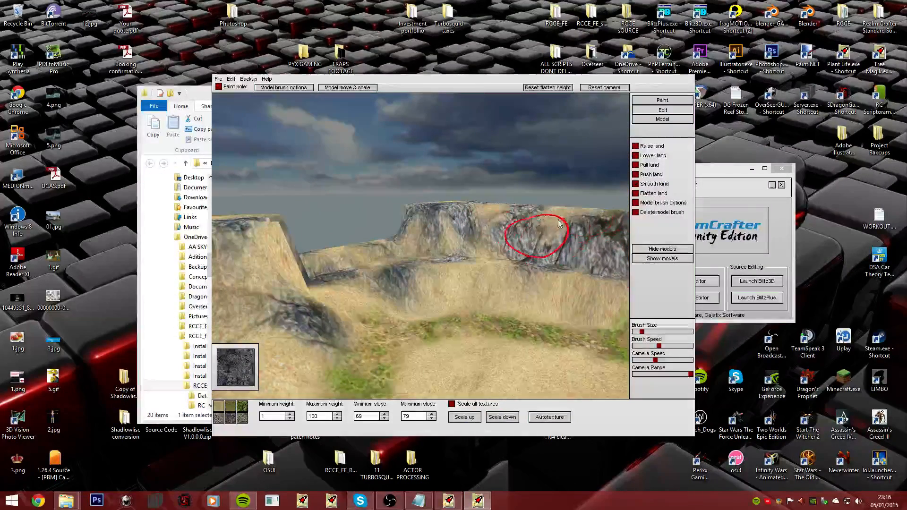
mouse_move(307, 243)
right_mouse_down()
mouse_move(417, 217)
mouse_move(397, 220)
right_mouse_up()
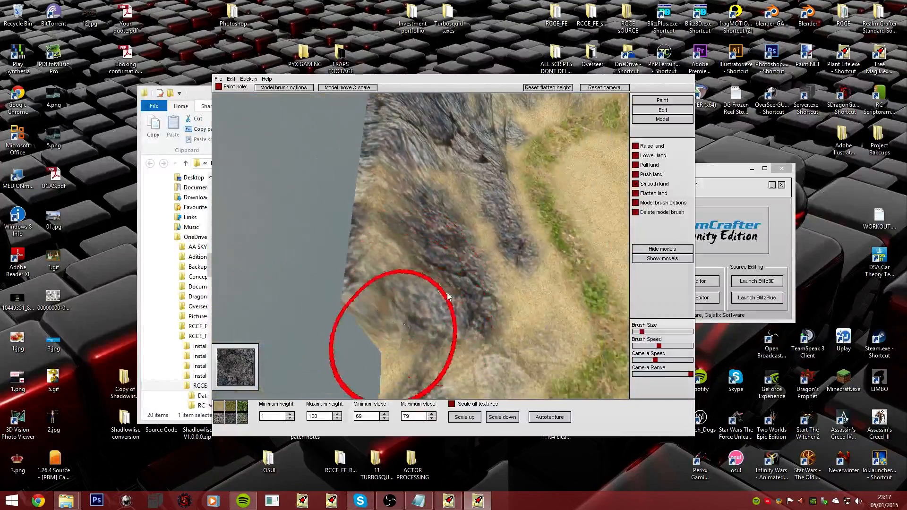
mouse_move(364, 263)
right_mouse_down()
mouse_move(400, 208)
mouse_move(405, 219)
mouse_move(405, 193)
right_mouse_up()
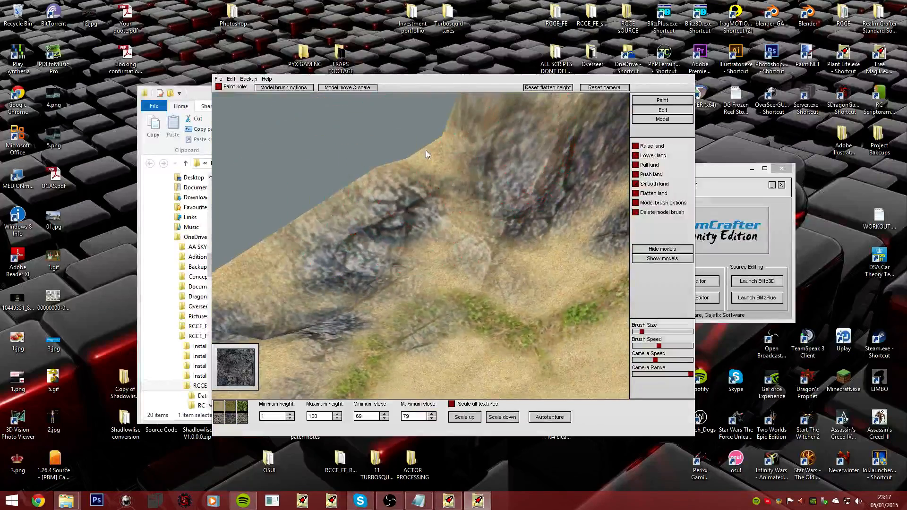
mouse_move(426, 154)
right_mouse_down()
mouse_move(399, 204)
mouse_move(404, 284)
mouse_move(493, 211)
mouse_move(405, 247)
mouse_move(401, 219)
mouse_move(513, 190)
right_mouse_up()
right_click_drag(528, 280, 417, 219)
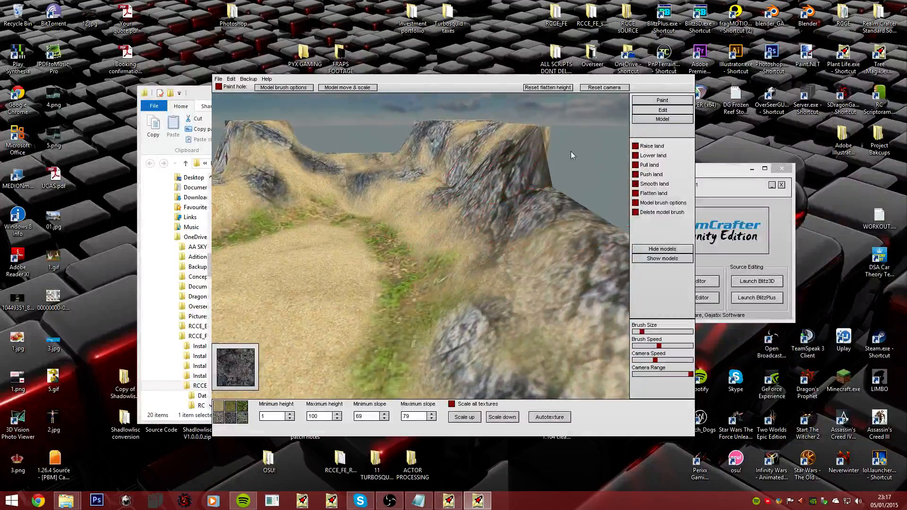
- Reduce the brush size, refine the slopes of the tall outcrop beside the path, and check them from ground level
mouse_move(479, 151)
right_mouse_down()
mouse_move(402, 219)
mouse_move(564, 301)
right_mouse_up()
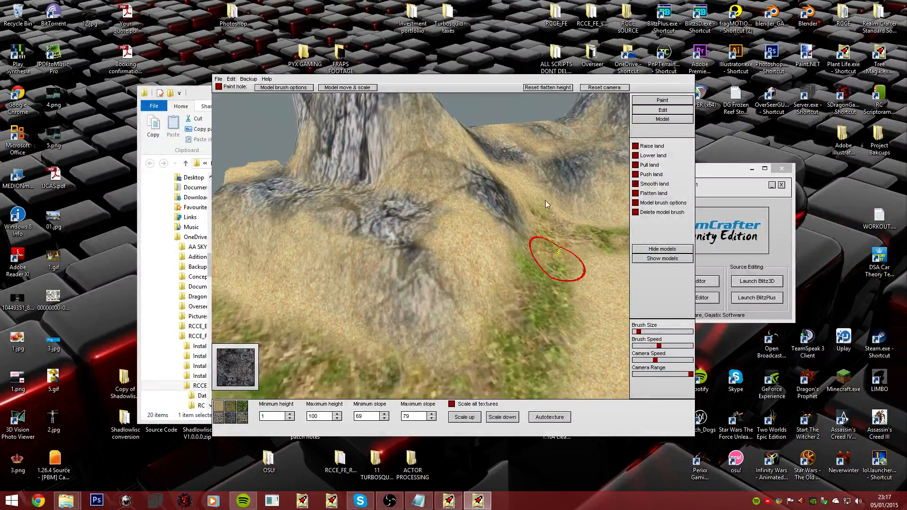
mouse_move(298, 110)
right_mouse_down()
mouse_move(401, 219)
mouse_move(402, 205)
mouse_move(439, 201)
right_mouse_up()
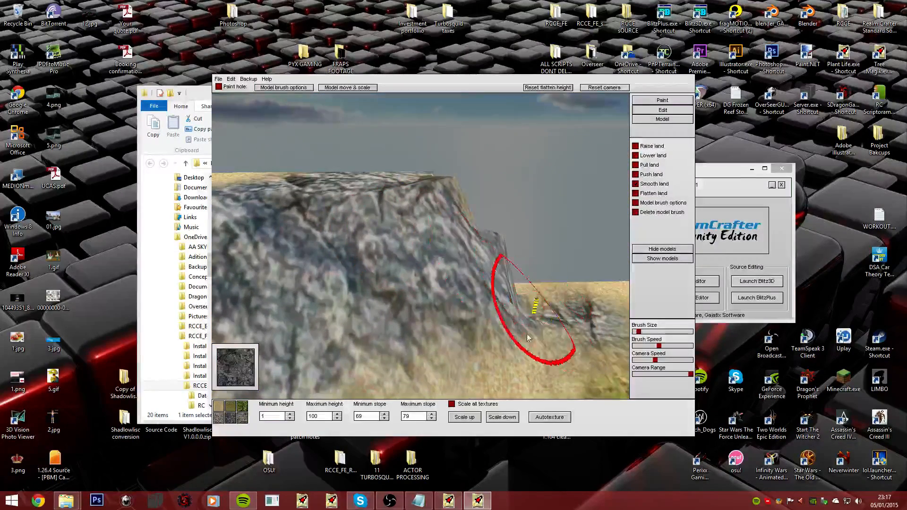
right_click_drag(527, 337, 401, 219)
key("Down")
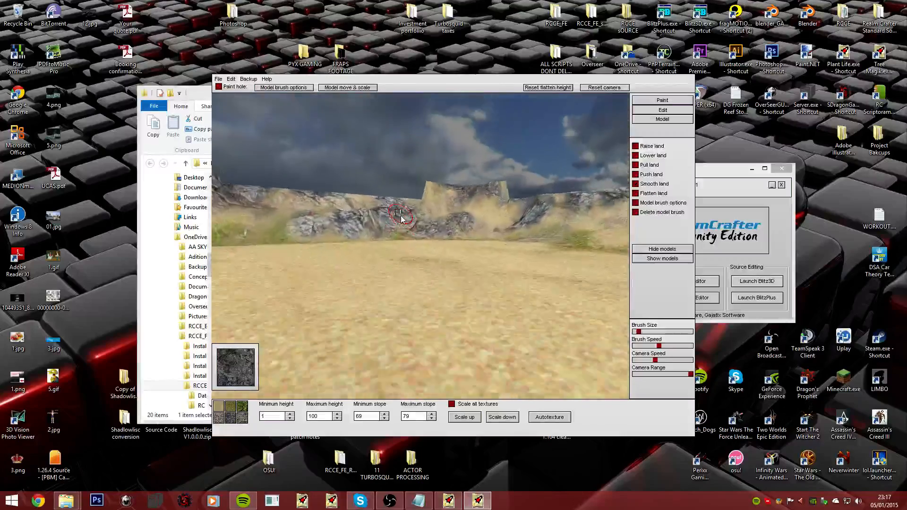
key("Up")
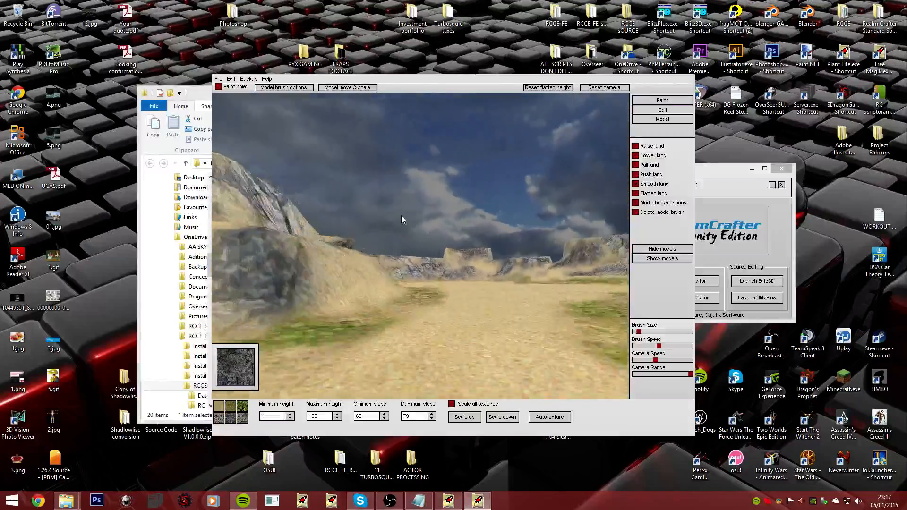
- Smooth the remaining ledges along the outer rock edge and the outcrop at the path entrance
mouse_move(401, 216)
right_mouse_down()
mouse_move(275, 215)
mouse_move(307, 219)
right_mouse_up()
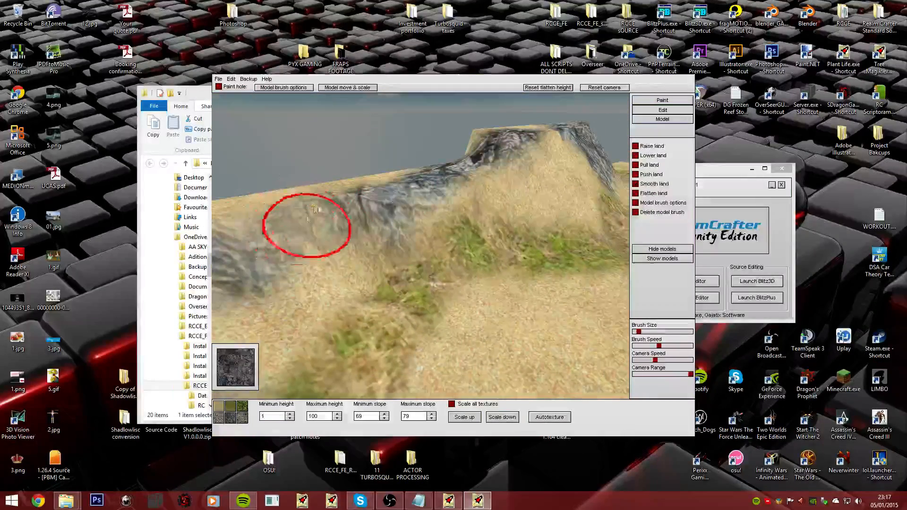
mouse_move(499, 164)
right_mouse_down()
mouse_move(395, 212)
mouse_move(402, 217)
mouse_move(395, 206)
mouse_move(400, 216)
right_mouse_up()
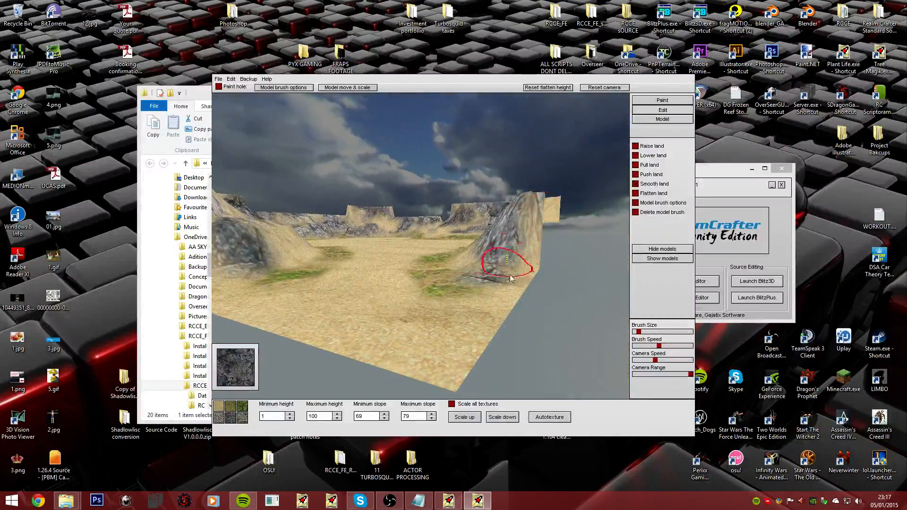
right_click_drag(528, 259, 400, 219)
right_click_drag(525, 246, 567, 241)
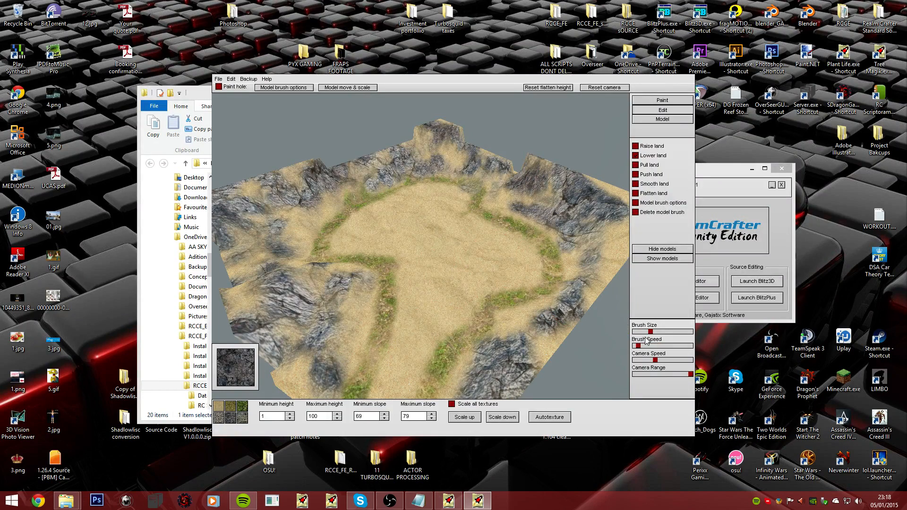
- Sculpt the central sandy floor gently with a larger brush at low brush speed, and check it from ground level
left_click_drag(651, 335, 655, 334)
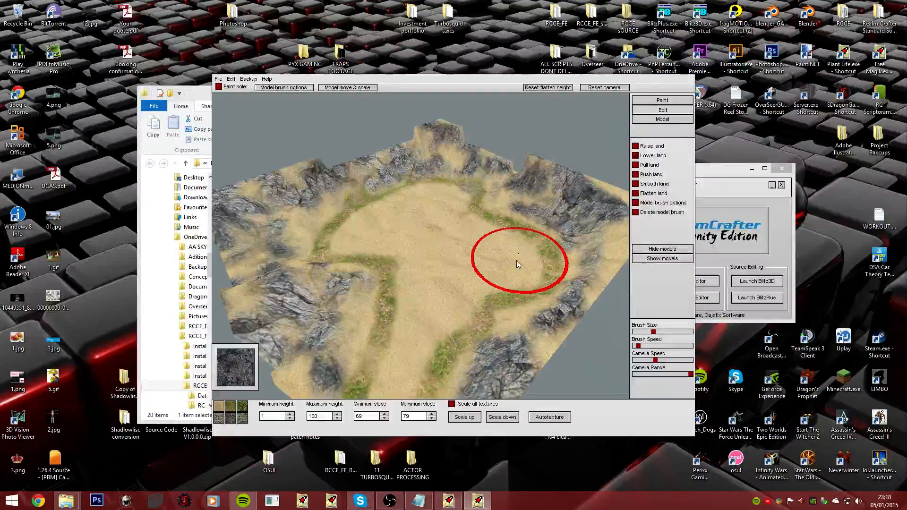
left_click_drag(516, 260, 436, 201)
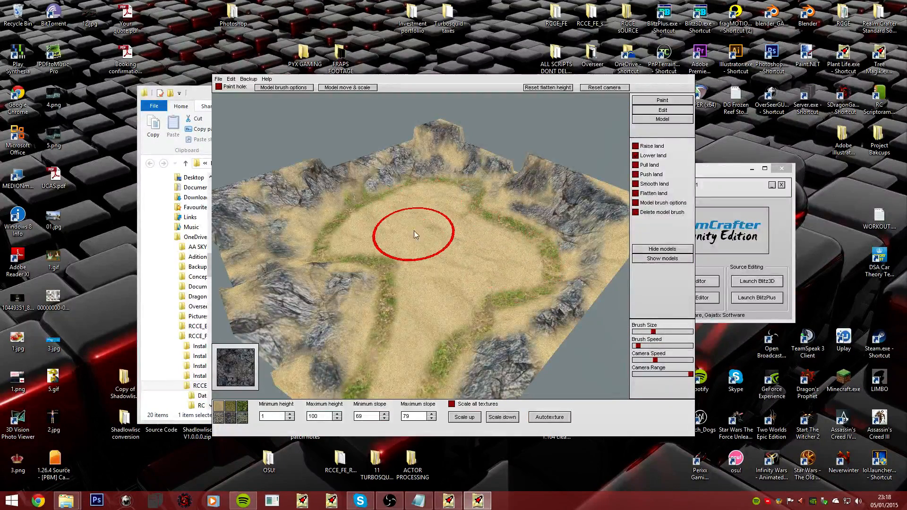
key("w")
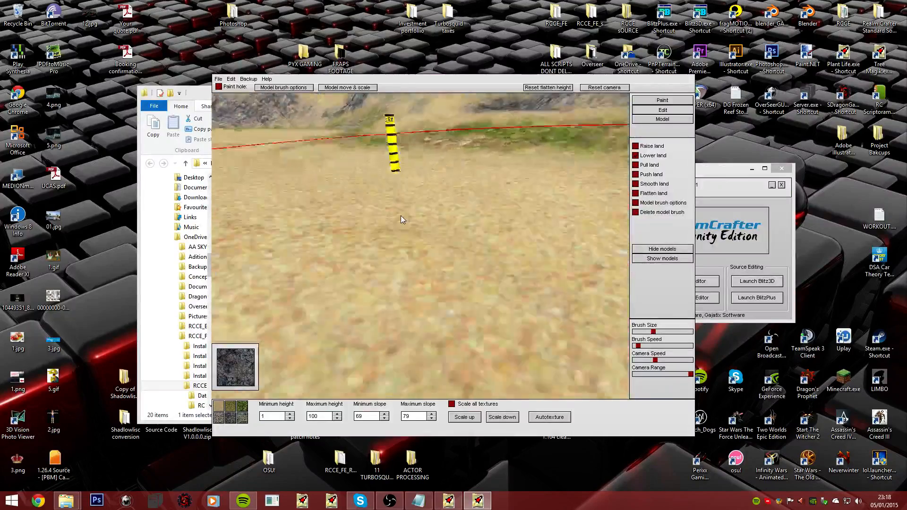
key("s")
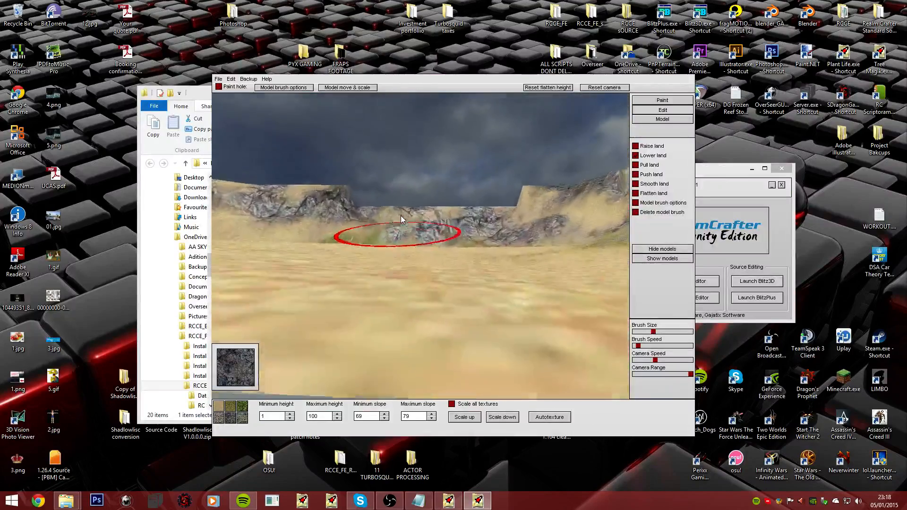
key("w")
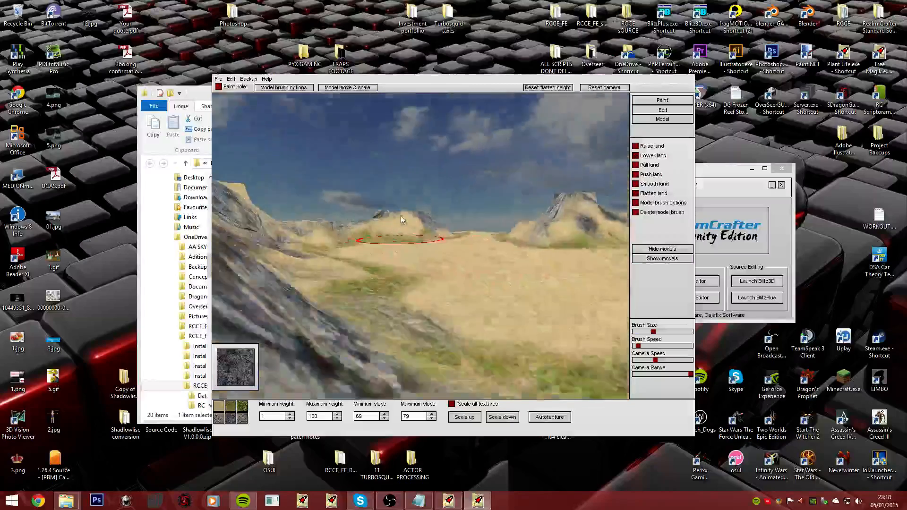
- Examine the sandy floor and the surrounding cliffs from above and from ground level
key("w")
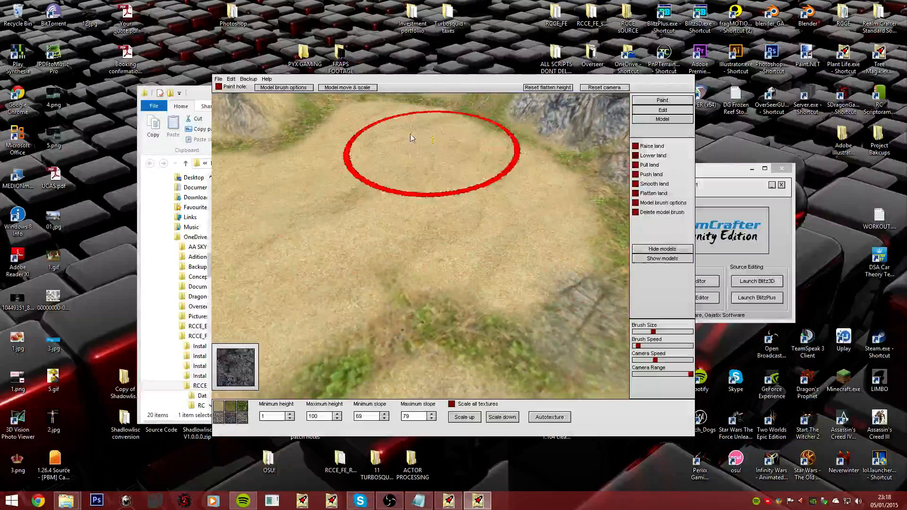
key("s")
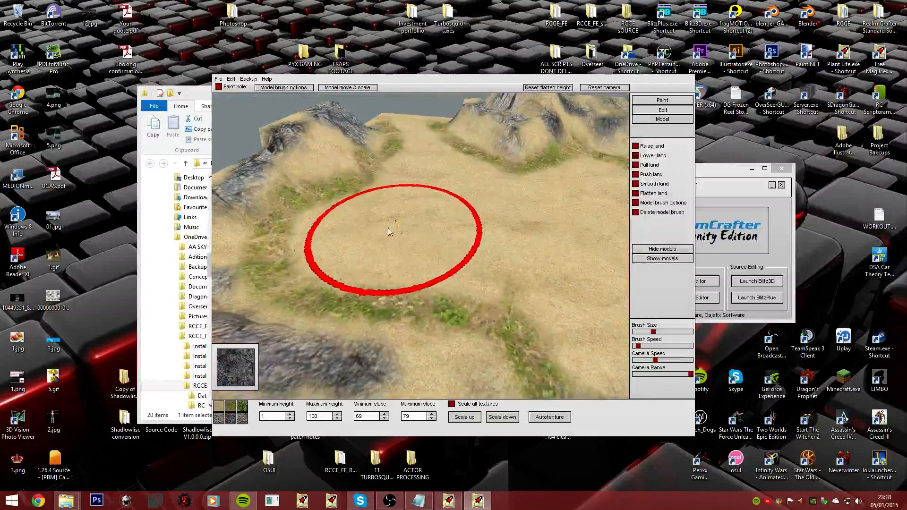
key("w")
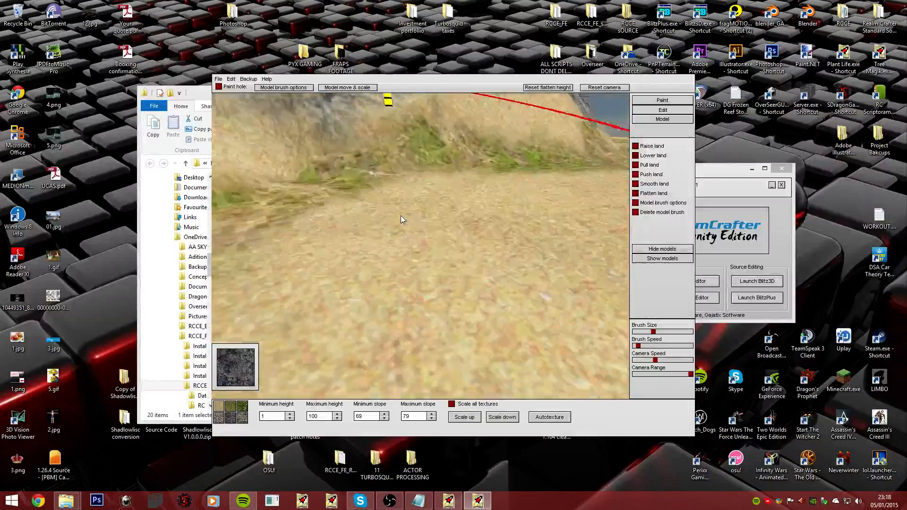
key("s")
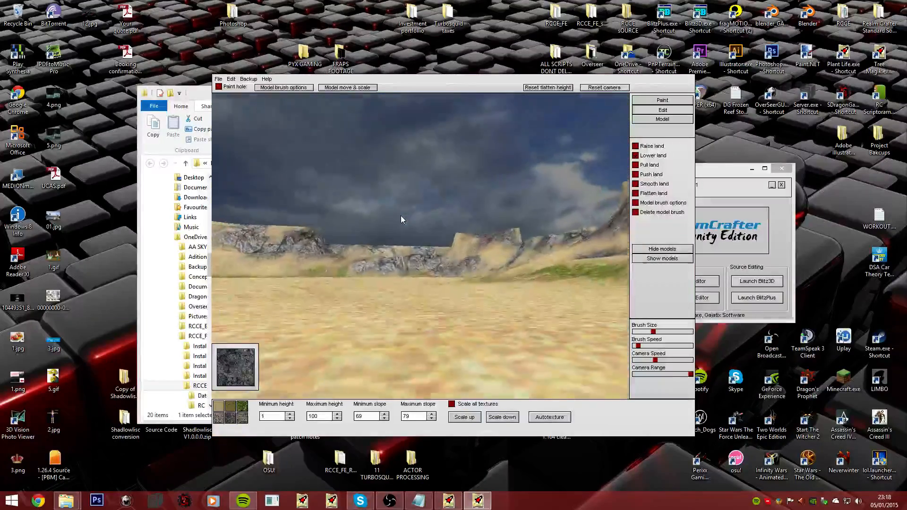
key("s")
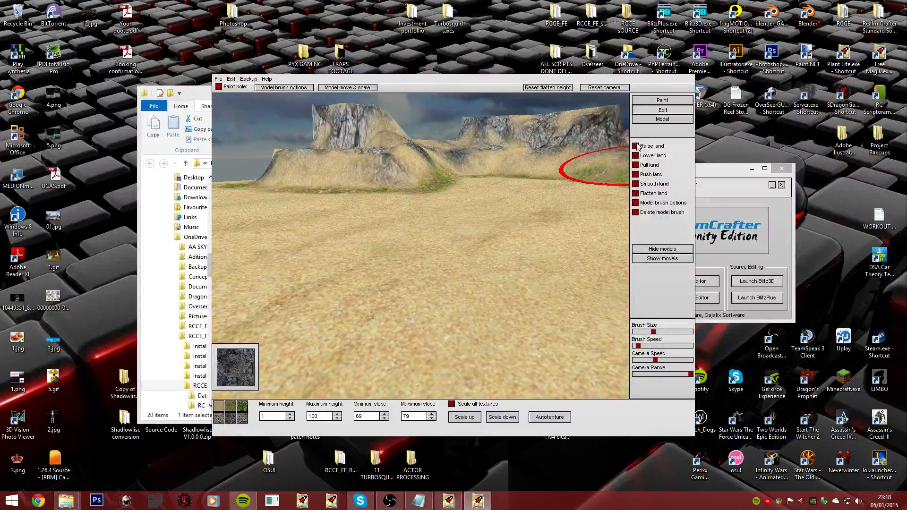
key("w")
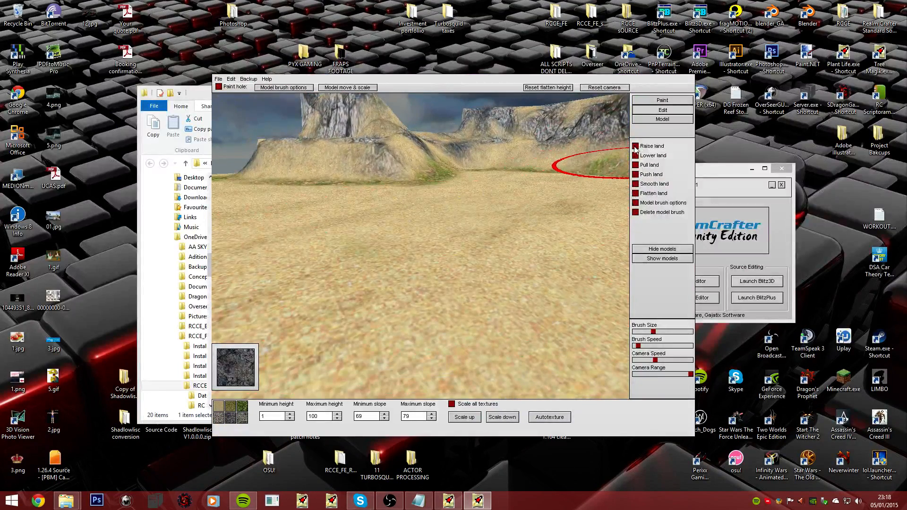
right_click_drag(634, 149, 401, 215)
key("s")
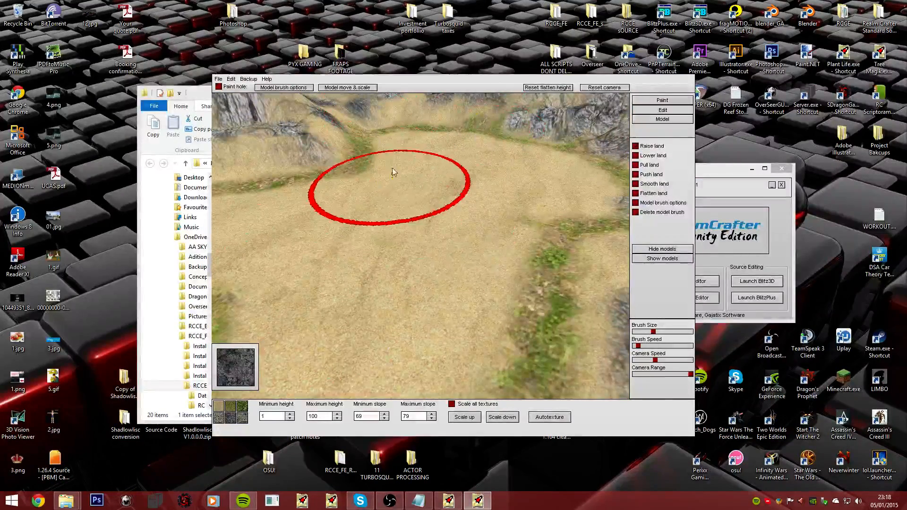
right_click_drag(343, 284, 401, 215)
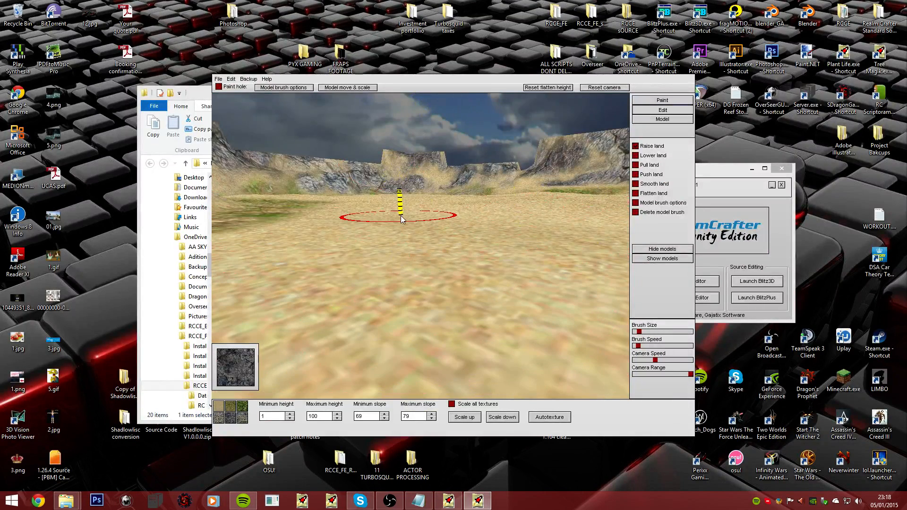
right_click_drag(400, 216, 401, 216)
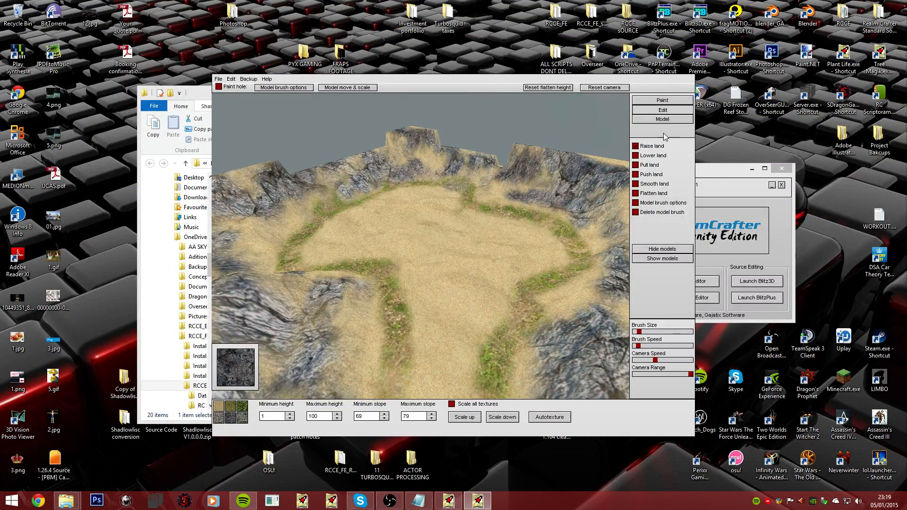
- Paint the green grass texture over the path and the whole sandy floor at maximum brush speed with a slightly larger brush
left_click(656, 102)
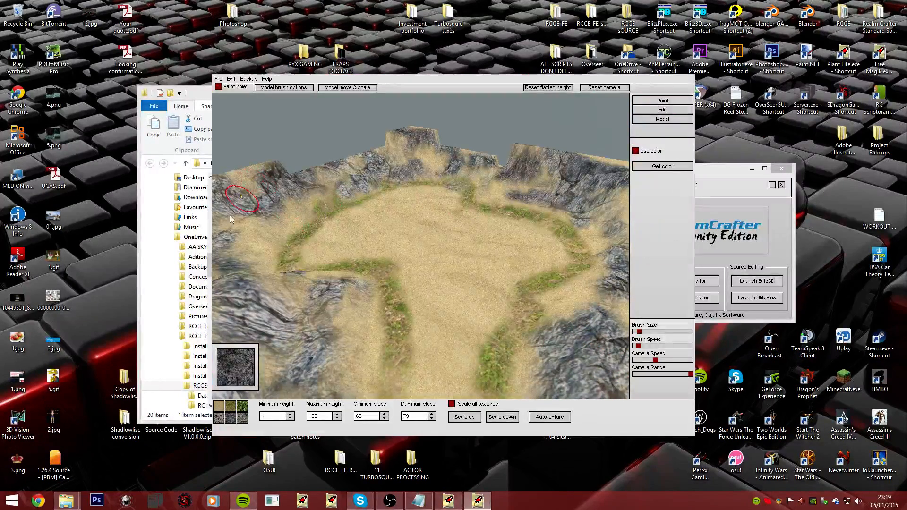
key("Right")
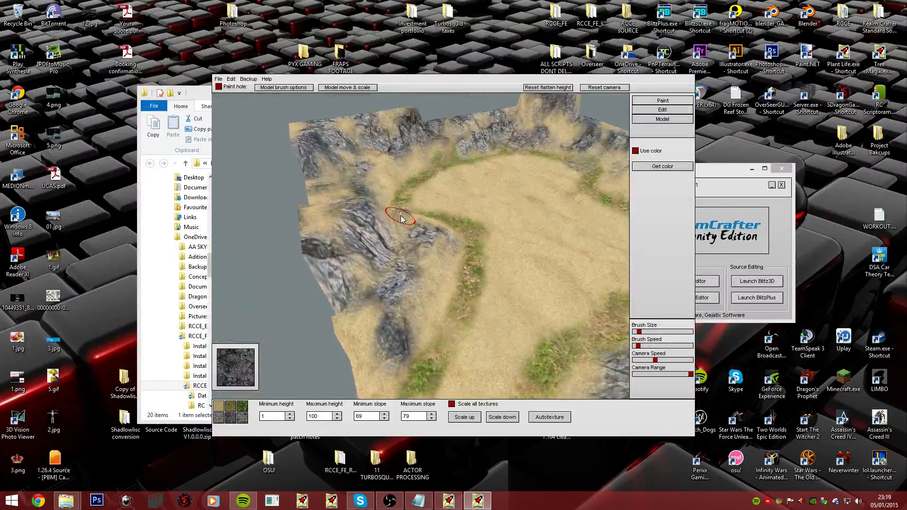
key("Up")
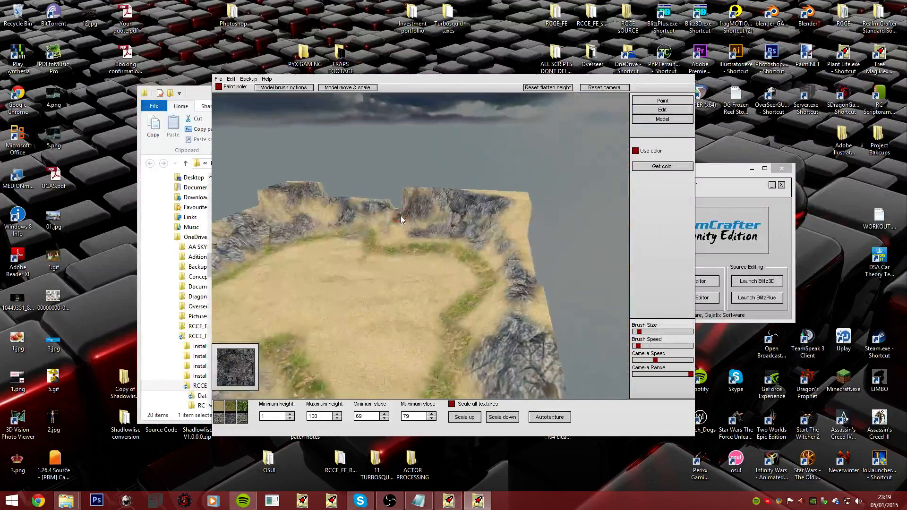
key("Down")
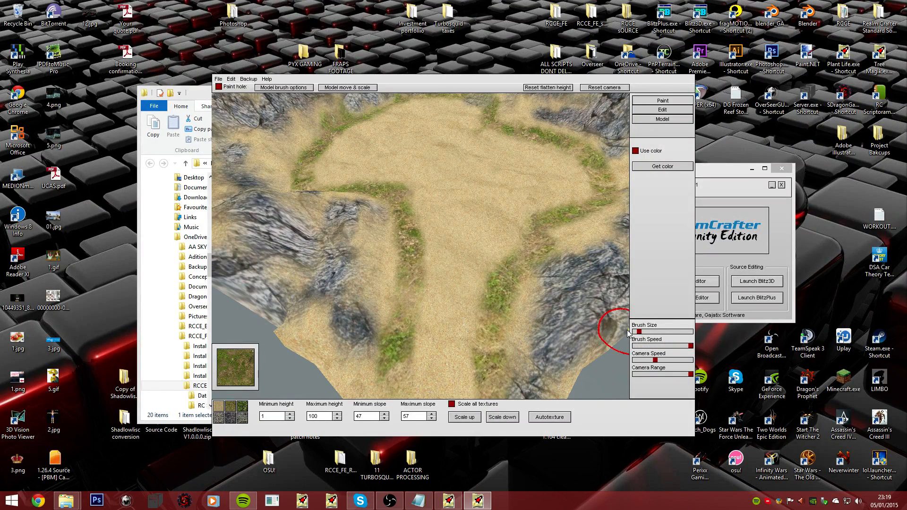
left_click_drag(639, 332, 655, 333)
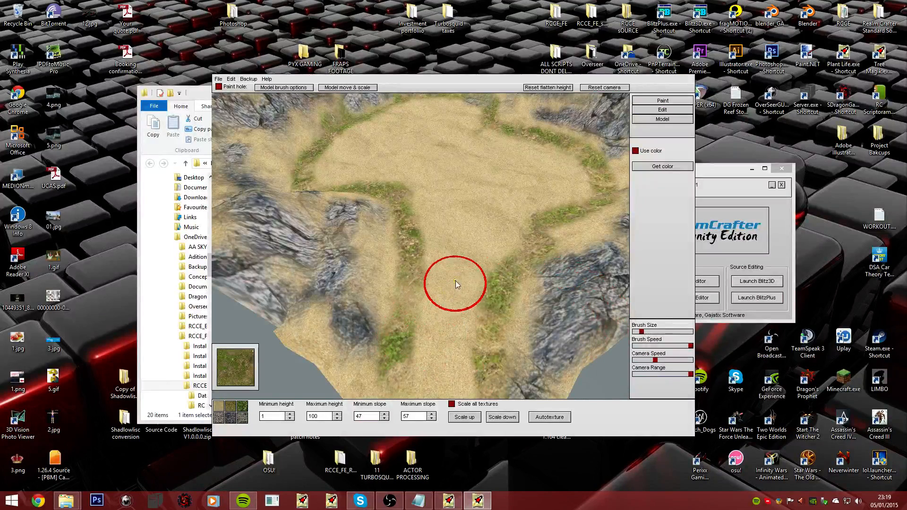
left_click_drag(455, 281, 449, 356)
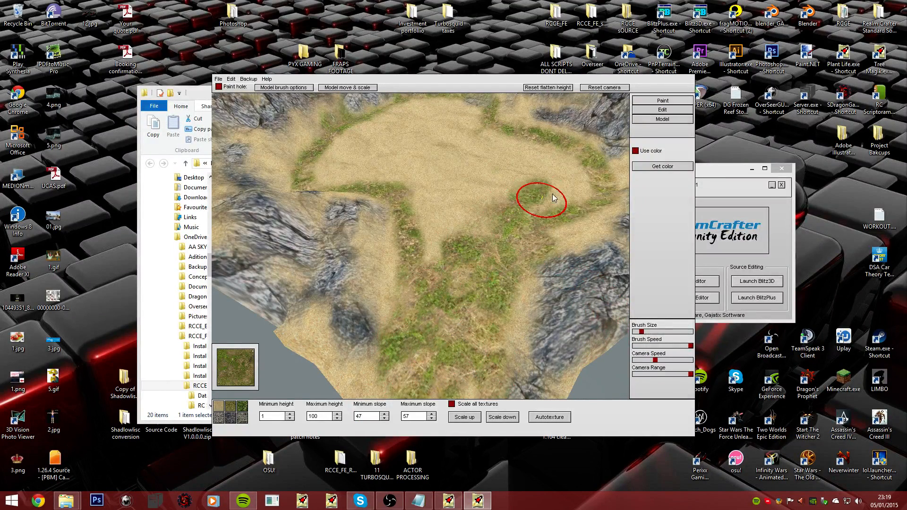
left_click_drag(567, 199, 566, 169)
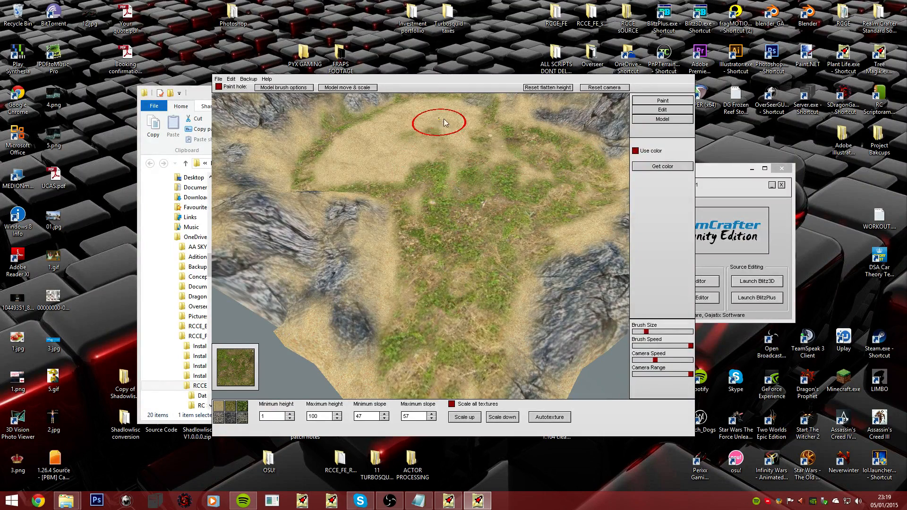
left_click_drag(443, 111, 396, 116)
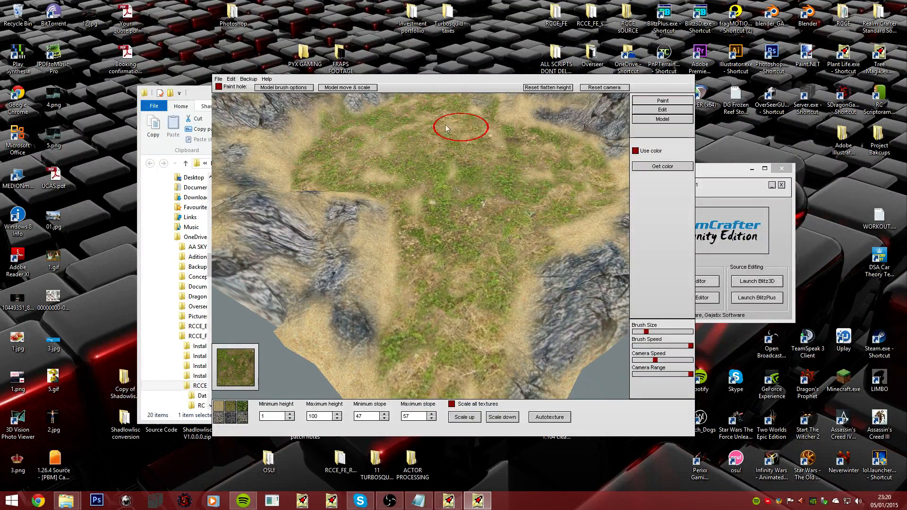
- Paint the dark rock texture over the cliff walls that surround the grassy floor
mouse_move(375, 164)
right_mouse_down()
mouse_move(401, 219)
mouse_move(557, 371)
right_mouse_up()
left_click(231, 418)
right_click_drag(397, 212, 409, 204)
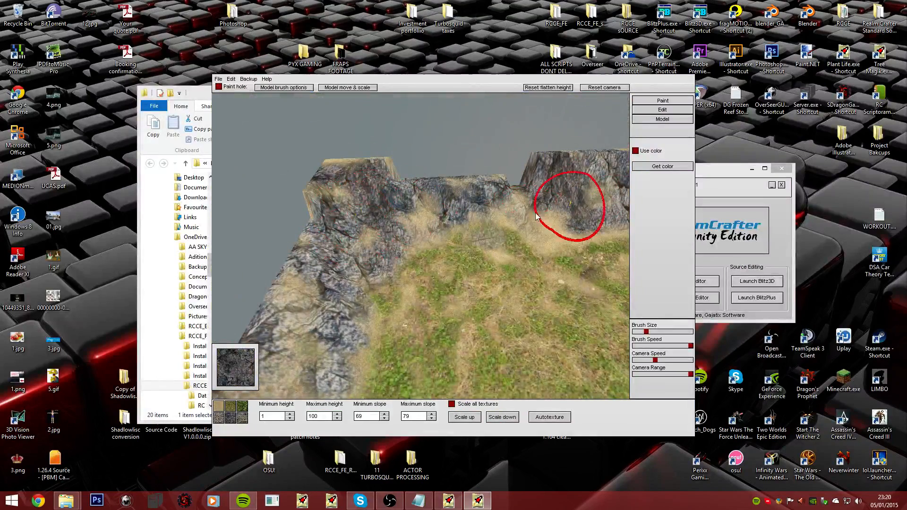
right_click_drag(516, 205, 403, 218)
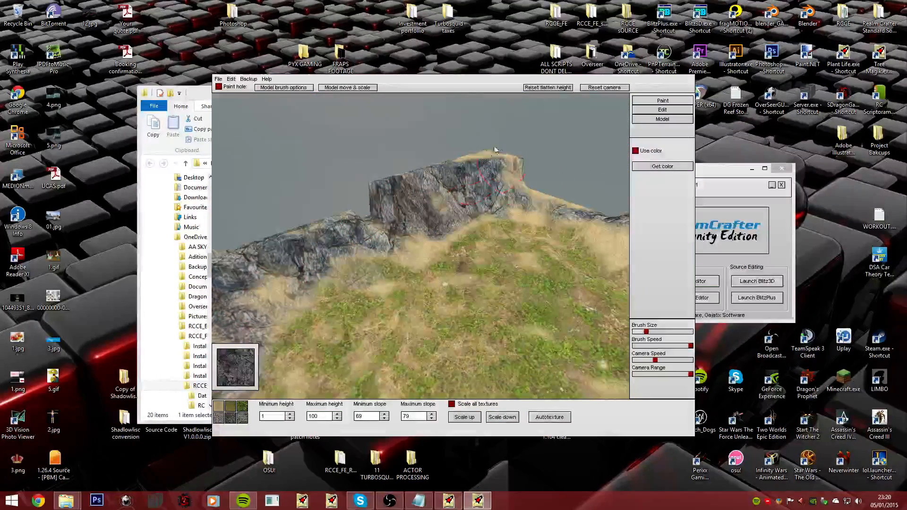
right_click_drag(573, 209, 337, 206)
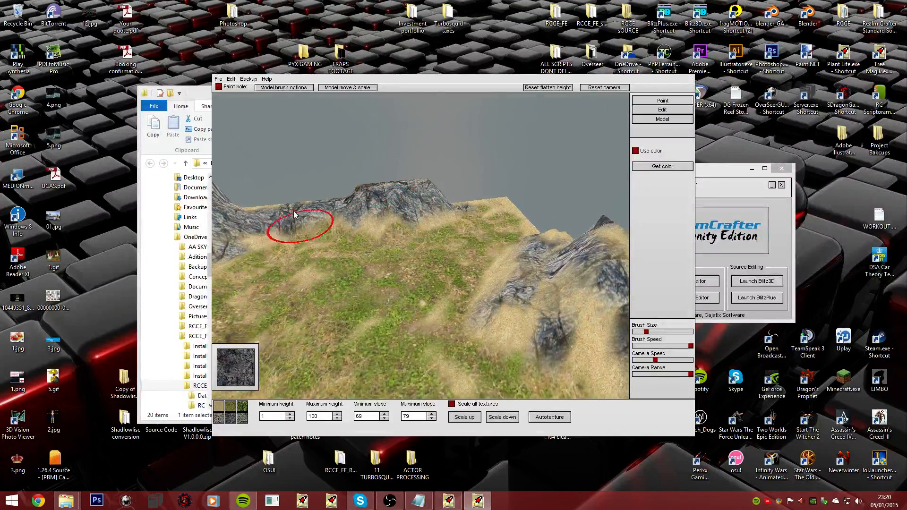
- Paint the dark rock texture over the outcrop beside the path and the remaining sandy patches on the cliff tops
mouse_move(253, 232)
right_mouse_down()
mouse_move(381, 197)
mouse_move(470, 219)
right_mouse_up()
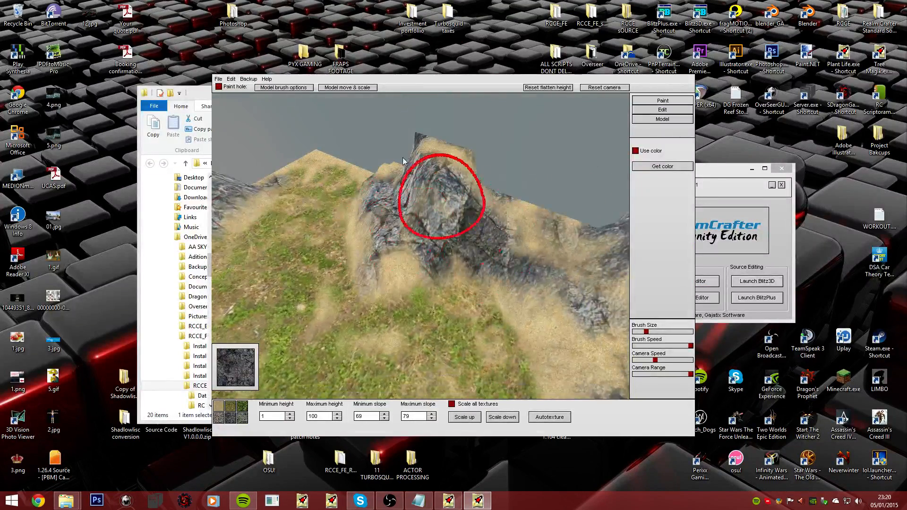
mouse_move(456, 198)
left_mouse_down()
mouse_move(472, 201)
mouse_move(577, 293)
mouse_move(570, 310)
left_mouse_up()
left_click_drag(380, 263, 378, 249)
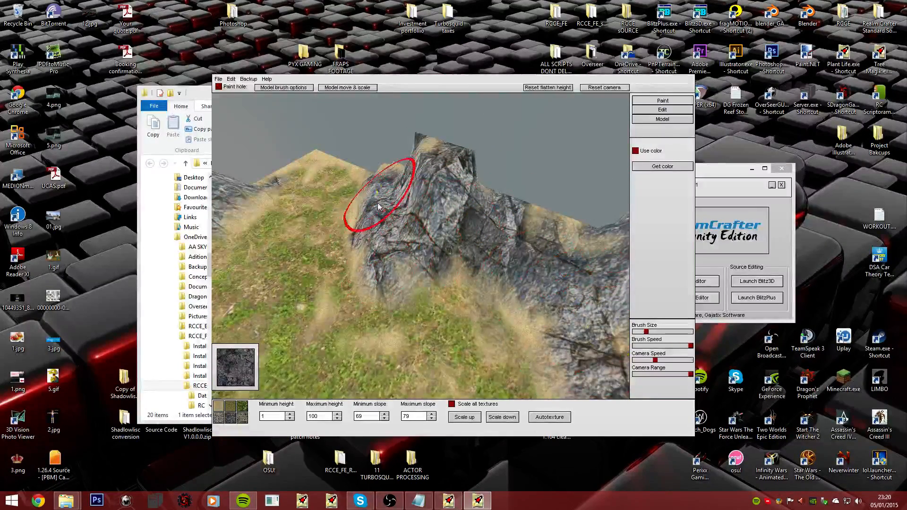
mouse_move(378, 206)
right_mouse_down()
mouse_move(403, 219)
mouse_move(348, 292)
right_mouse_up()
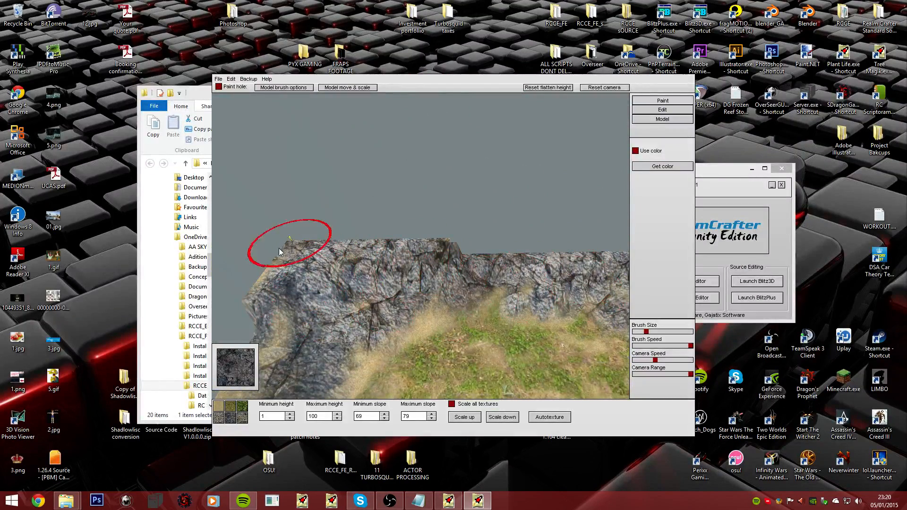
mouse_move(279, 252)
right_mouse_down()
mouse_move(404, 219)
mouse_move(384, 203)
right_mouse_up()
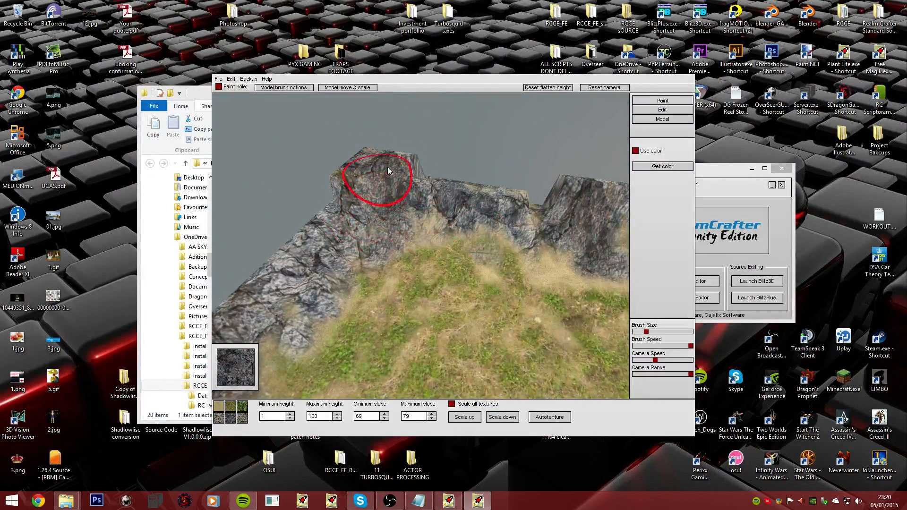
mouse_move(543, 222)
right_mouse_down()
mouse_move(399, 214)
mouse_move(412, 222)
right_mouse_up()
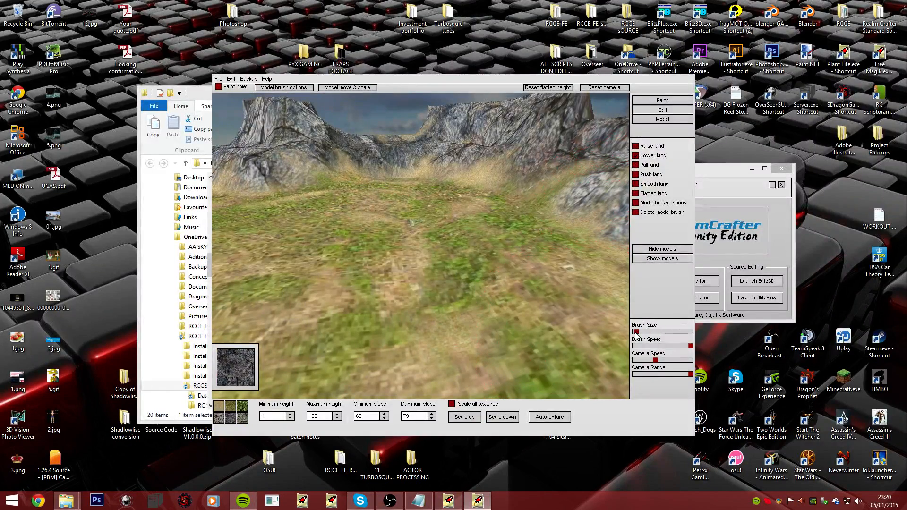
- Set a small brush and a medium brush speed, and carve a flat-bottomed hollow into the grassy floor with Flatten land
right_click_drag(638, 333, 401, 218)
scroll(396, 269, "down", 3)
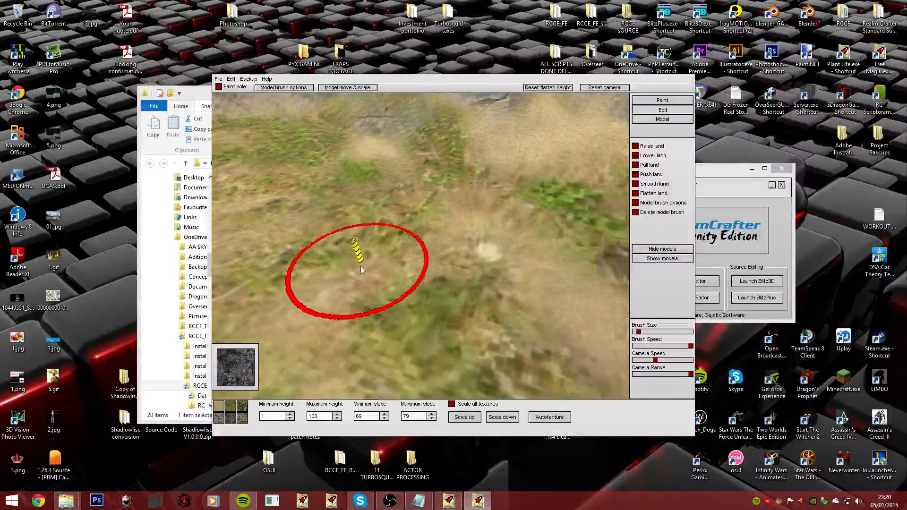
scroll(394, 213, "up", 3)
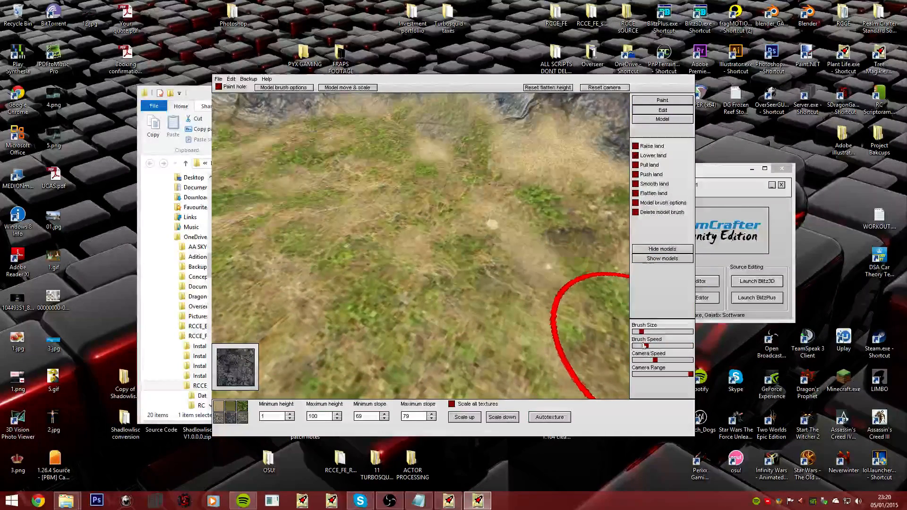
scroll(392, 222, "down", 3)
scroll(392, 218, "up", 2)
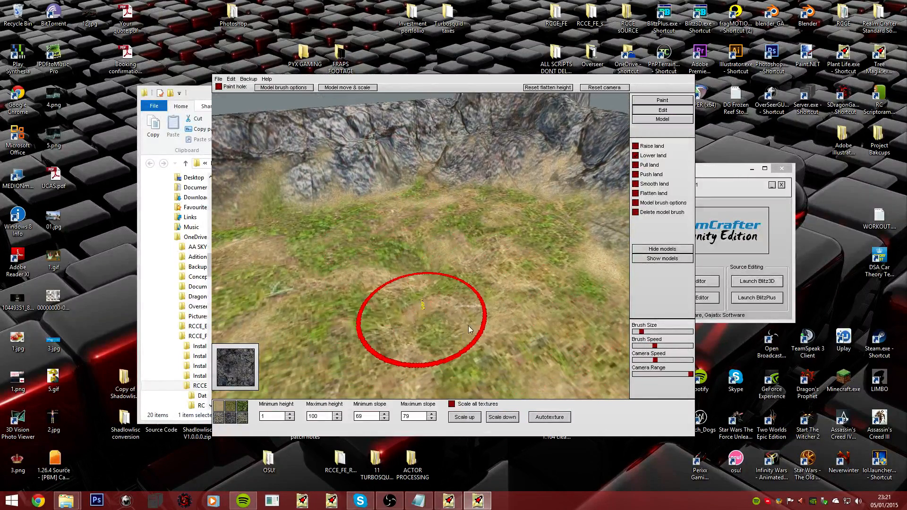
left_click(636, 193)
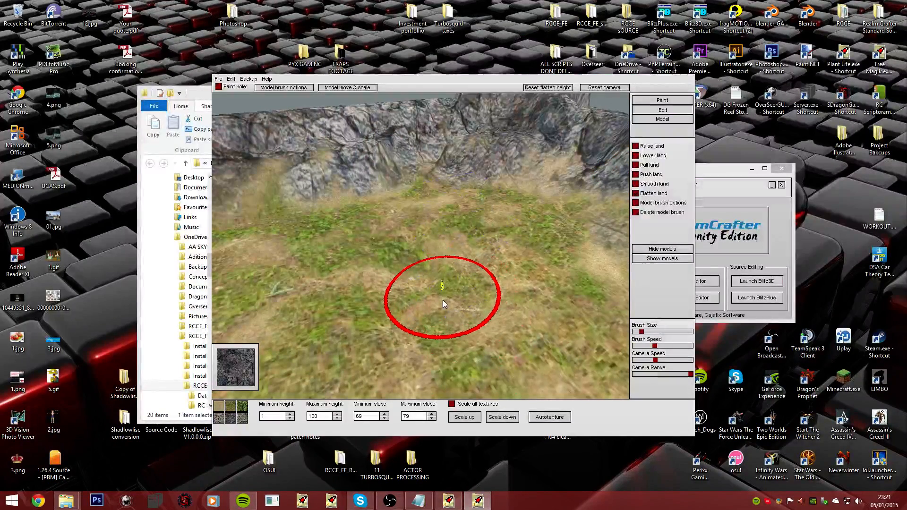
left_click(443, 299)
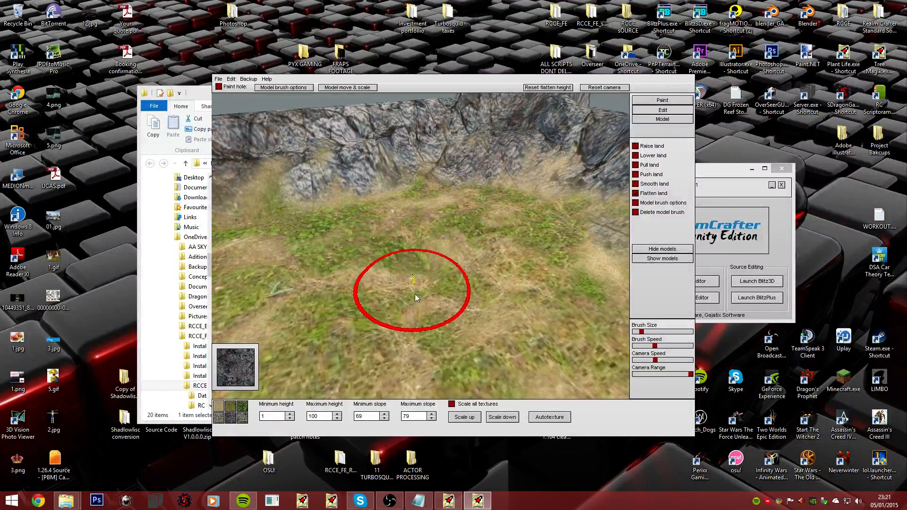
left_click(431, 301)
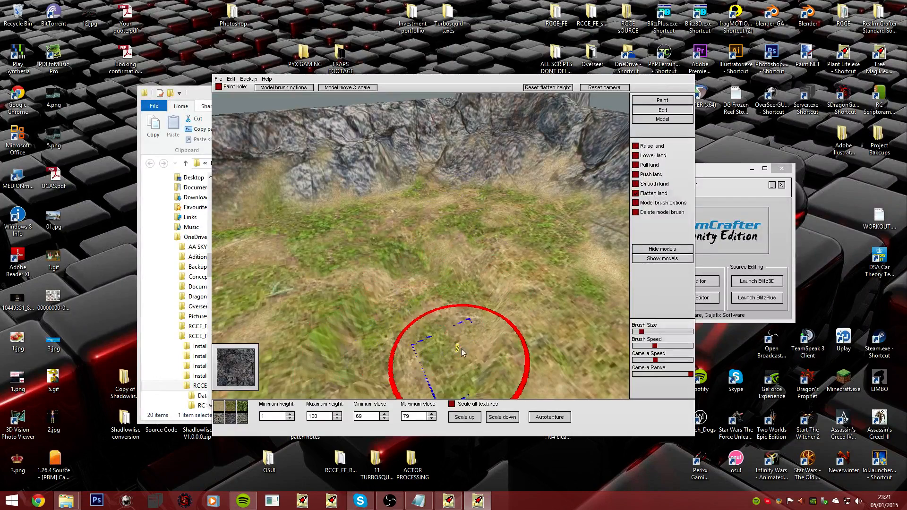
left_click(465, 313)
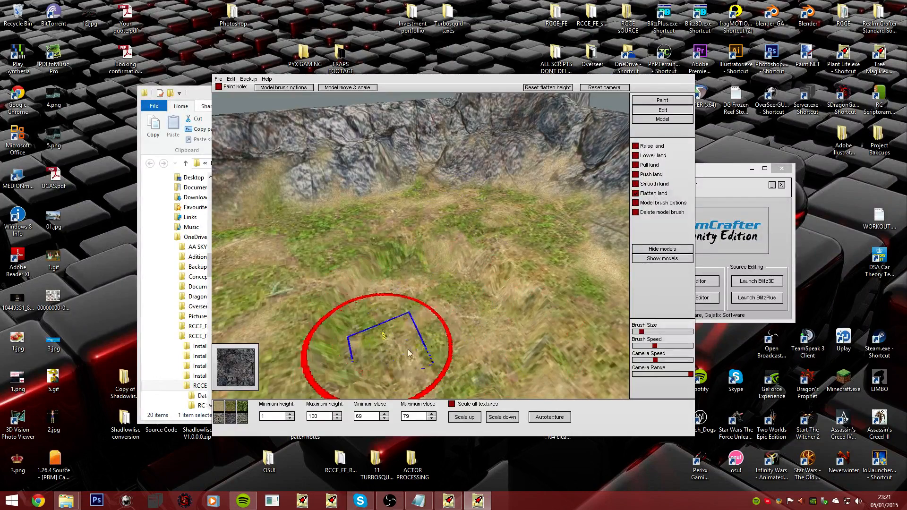
- Paint the sand texture over the bottom of the hollow in the grassy floor
mouse_move(449, 282)
right_mouse_down()
mouse_move(397, 218)
mouse_move(398, 236)
mouse_move(401, 215)
right_mouse_up()
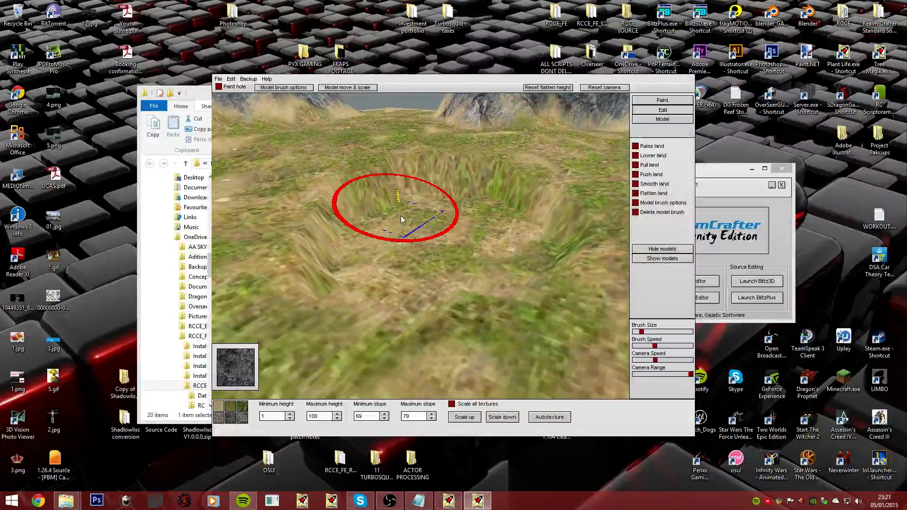
right_click_drag(577, 240, 400, 216)
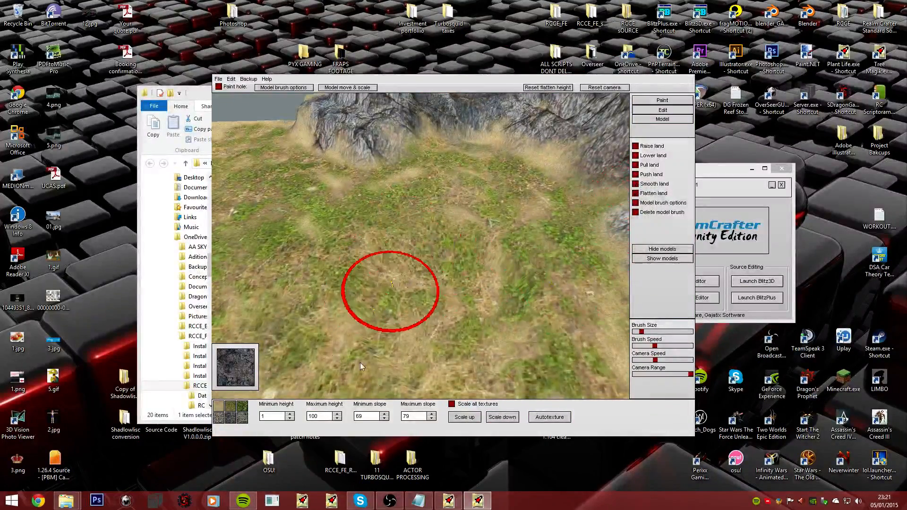
mouse_move(452, 367)
right_mouse_down()
mouse_move(402, 218)
mouse_move(406, 165)
right_mouse_up()
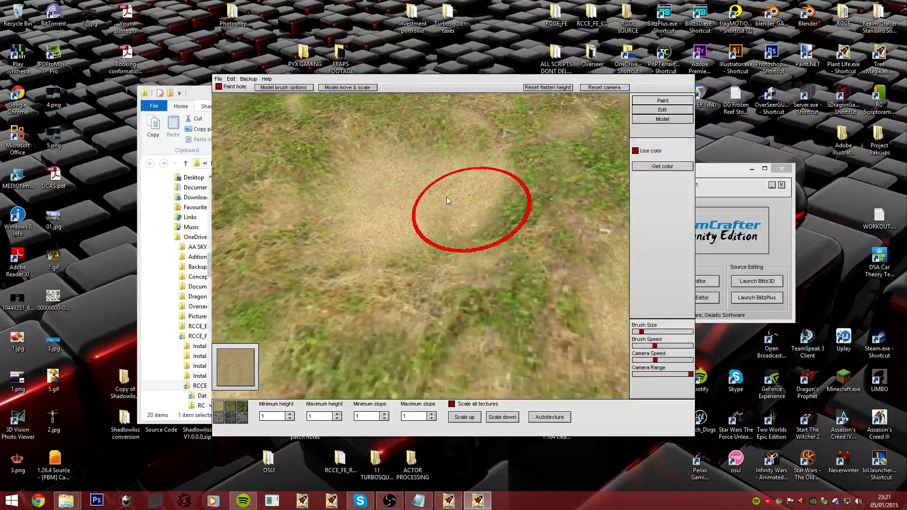
mouse_move(371, 211)
left_mouse_down()
mouse_move(428, 186)
mouse_move(431, 279)
mouse_move(310, 265)
mouse_move(424, 156)
mouse_move(313, 202)
mouse_move(496, 208)
mouse_move(435, 263)
left_mouse_up()
mouse_move(435, 264)
right_mouse_down()
mouse_move(401, 212)
mouse_move(371, 220)
right_mouse_up()
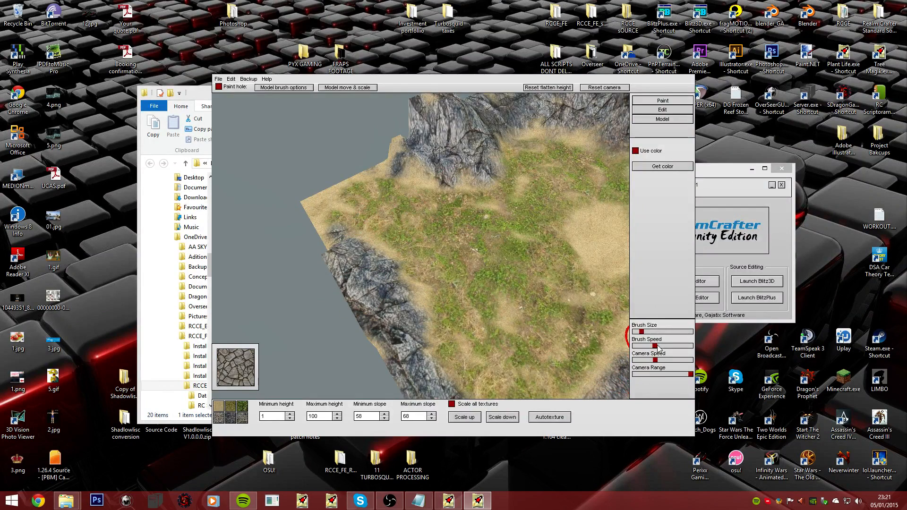
- Paint a thin cobblestone path and a paved area beside the cliffs with a very small brush at maximum brush speed
left_click_drag(636, 332, 640, 331)
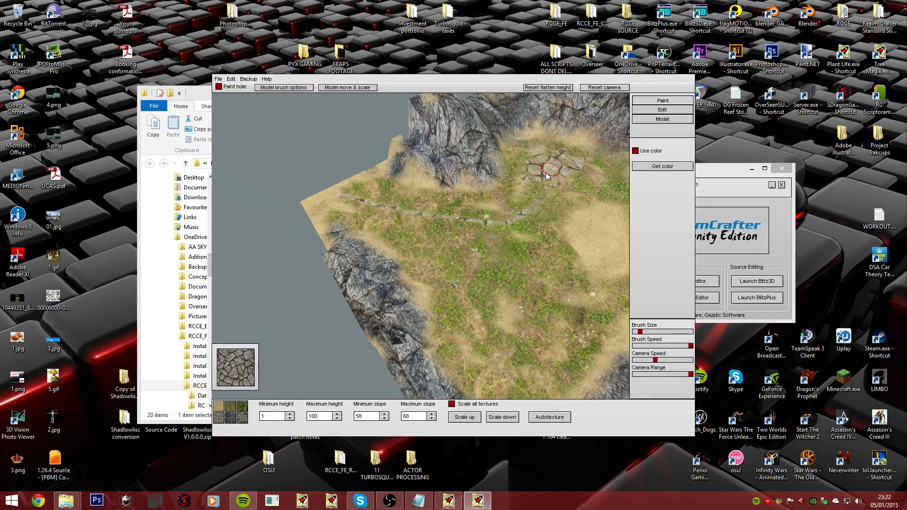
left_click_drag(527, 164, 522, 182)
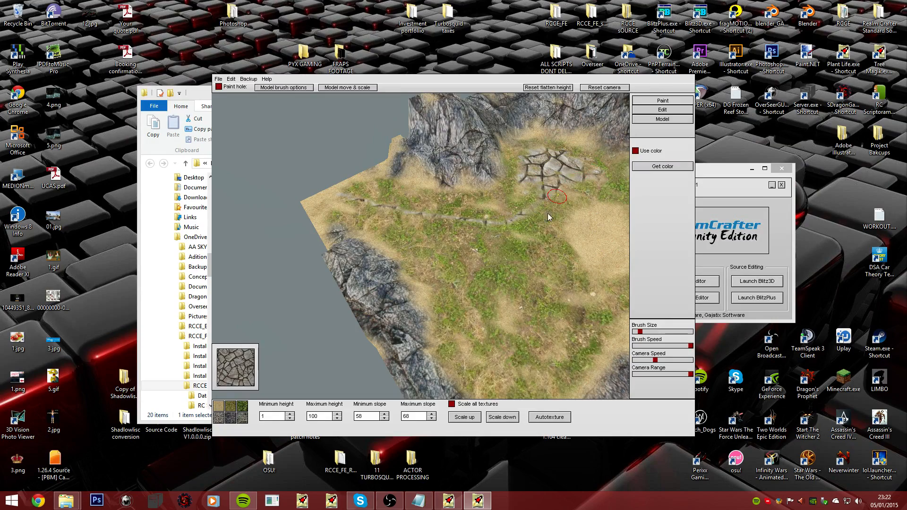
mouse_move(536, 284)
right_mouse_down()
mouse_move(401, 216)
mouse_move(427, 210)
right_mouse_up()
key("w")
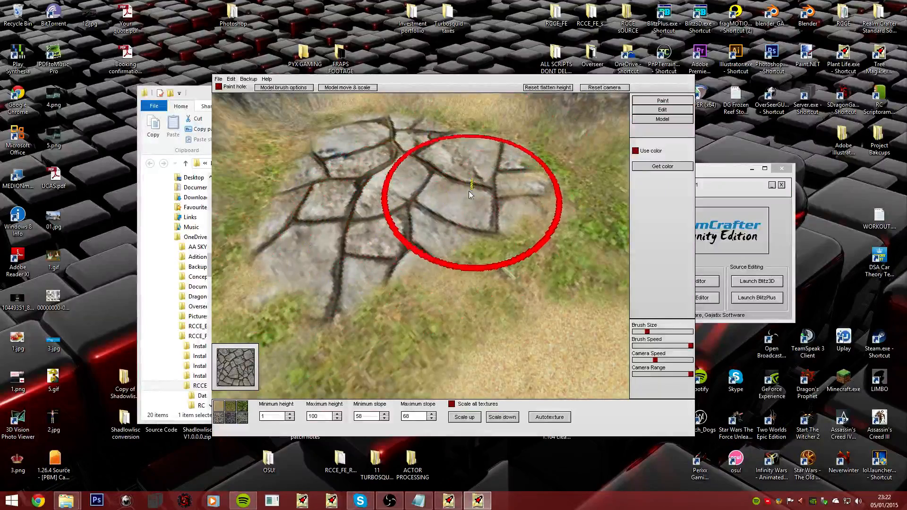
- Scale the cobblestone texture down five times so the paving stones become much smaller
right_click_drag(469, 191, 401, 217)
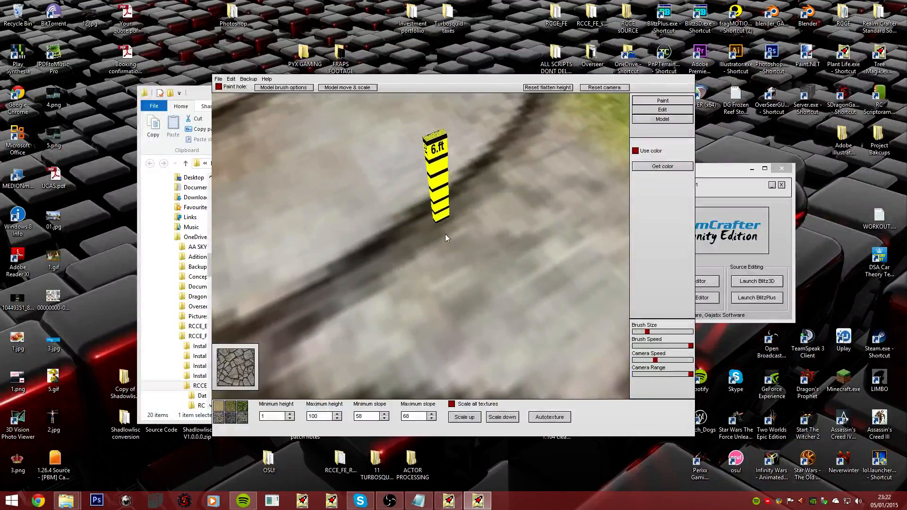
right_click_drag(497, 250, 401, 217)
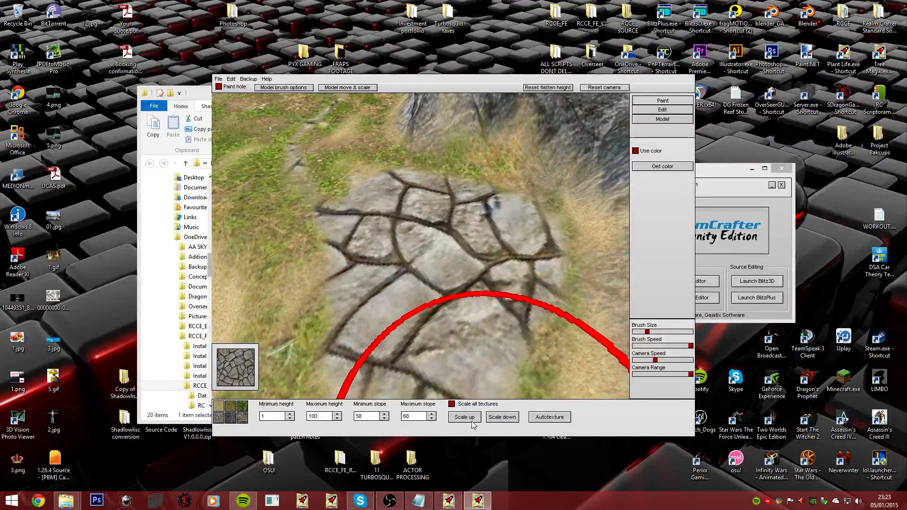
left_click(503, 417)
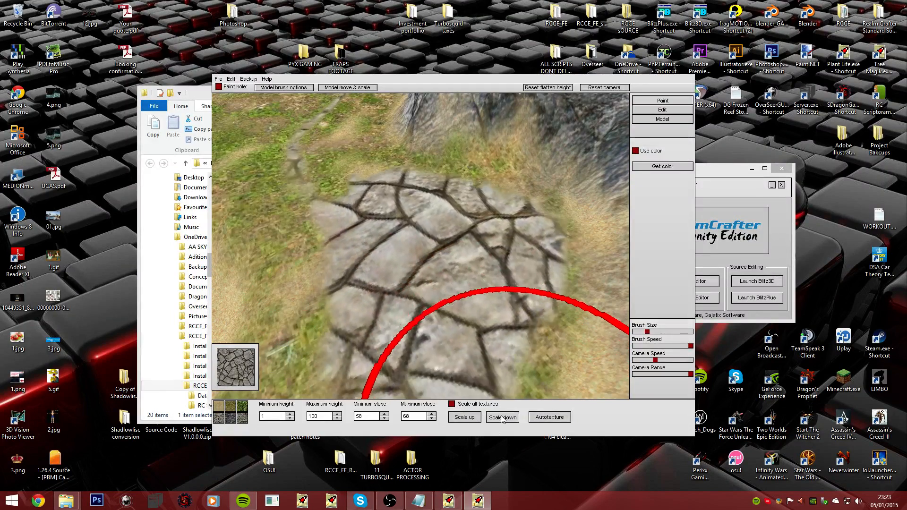
left_click(503, 417)
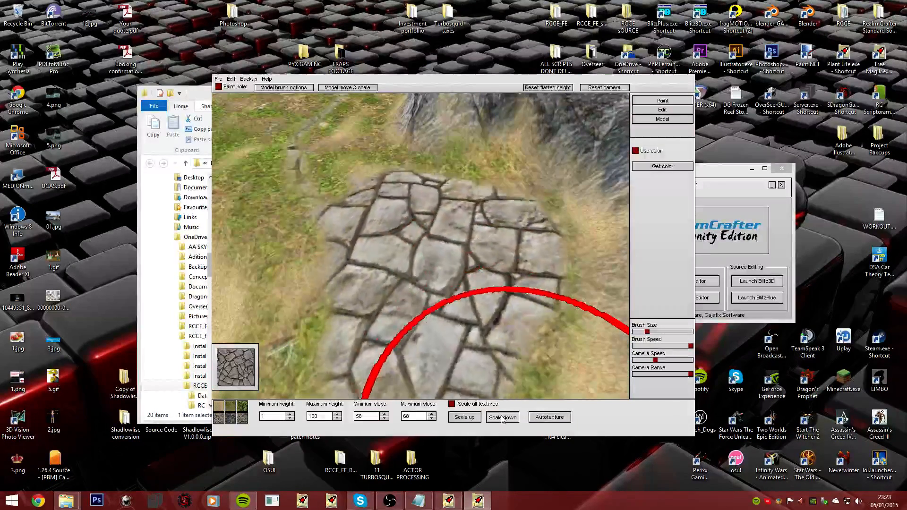
left_click(503, 418)
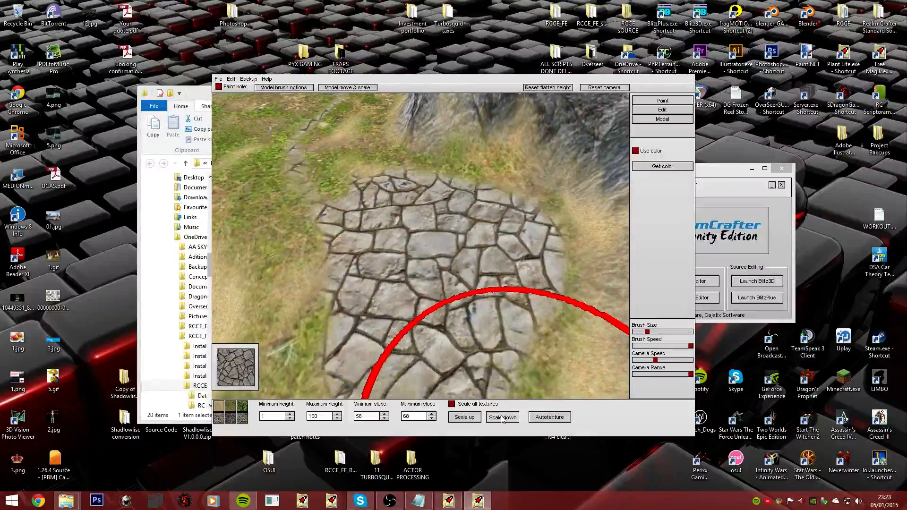
left_click(502, 418)
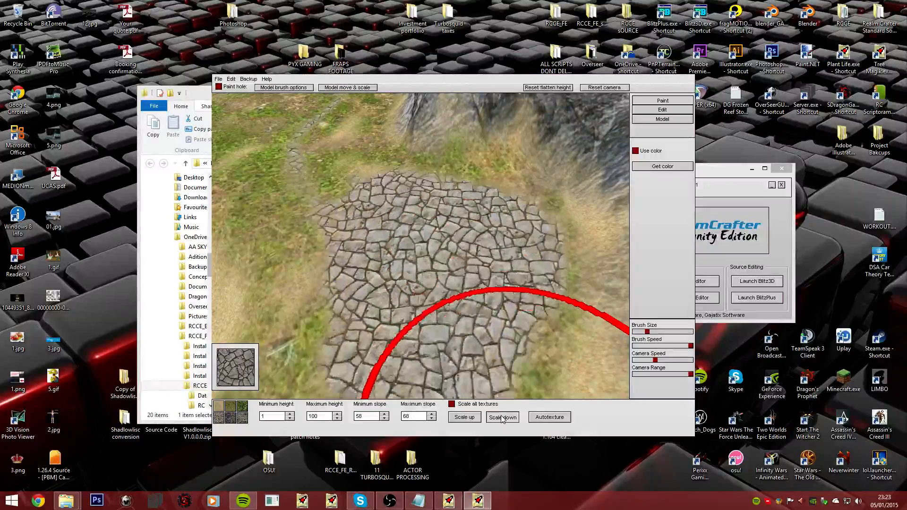
left_click(502, 417)
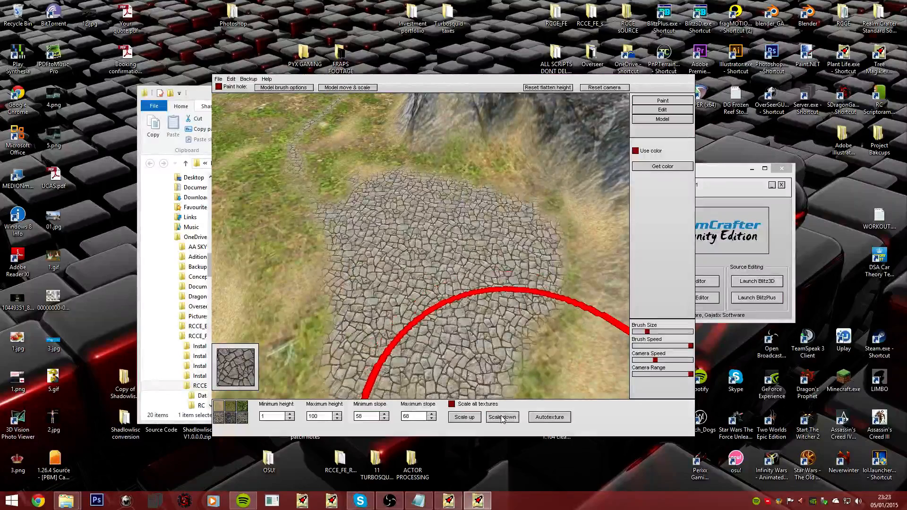
- Fine-tune the cobblestone scale against the 6 ft marker by reducing it further and enlarging it by one increment
scroll(401, 216, "down", 5)
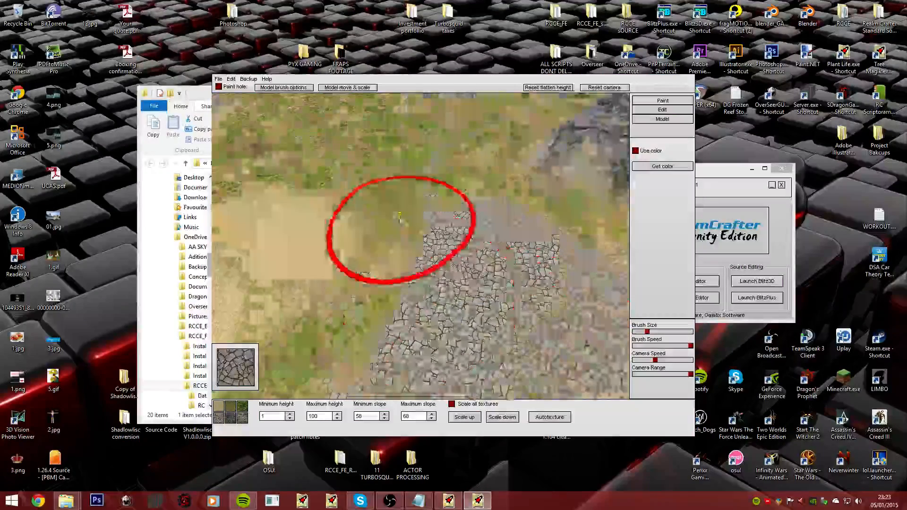
scroll(402, 218, "up", 5)
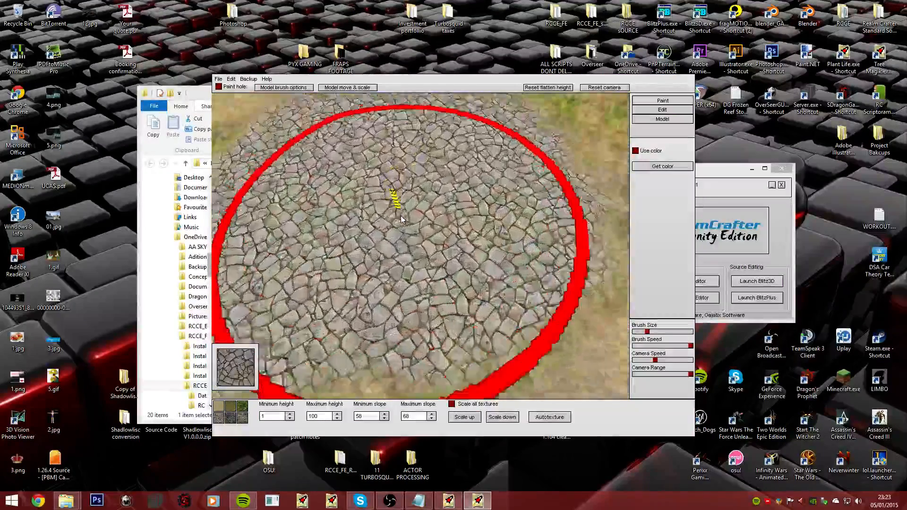
scroll(401, 219, "up", 5)
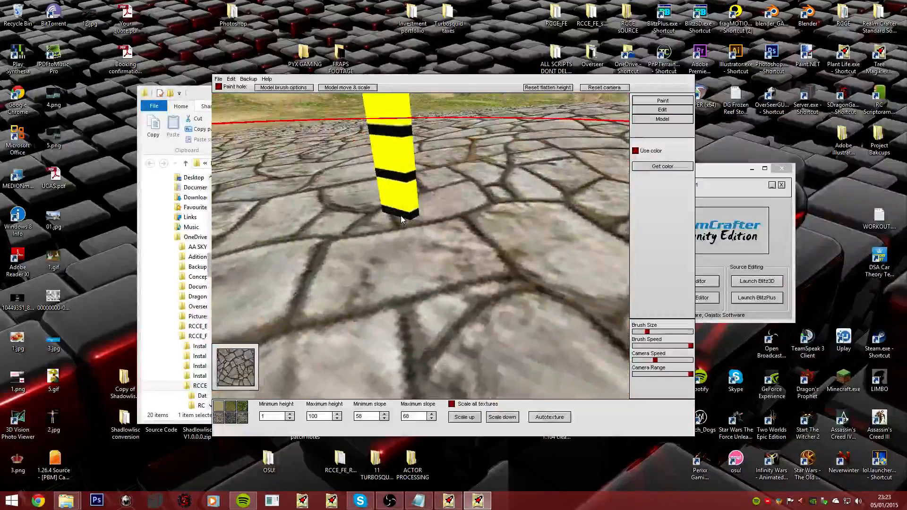
left_click_drag(401, 219, 503, 376)
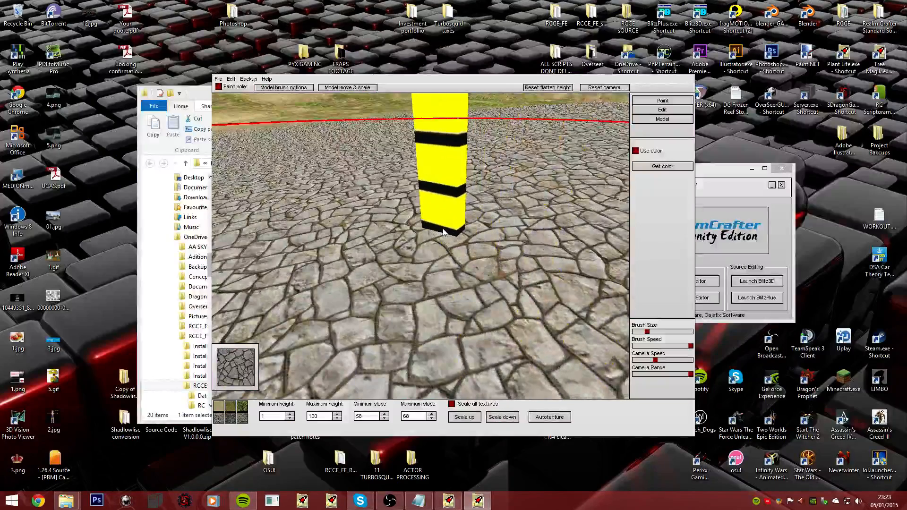
left_click(464, 418)
left_click(452, 243)
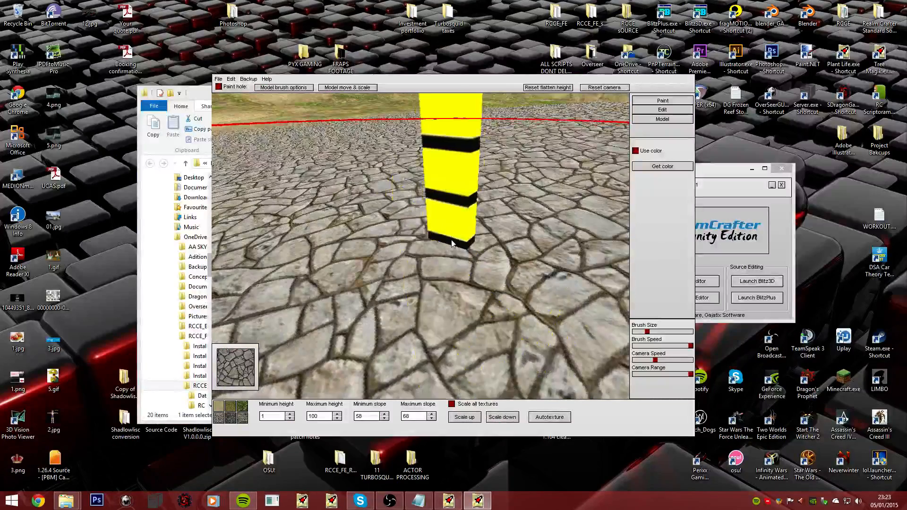
- Paint the green grass texture along the edge of the cobblestone area near the sandy hollow with a smaller brush
left_click_drag(456, 246, 398, 203)
scroll(402, 213, "down", 5)
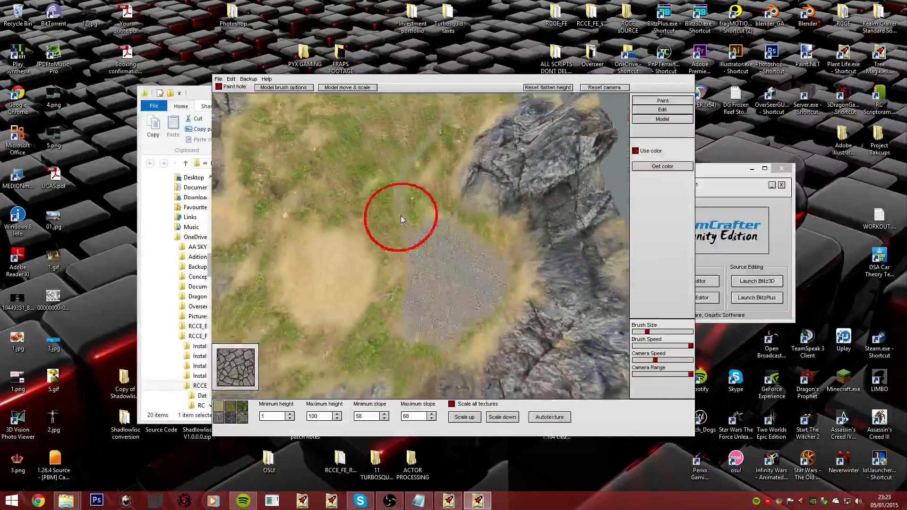
scroll(400, 219, "up", 6)
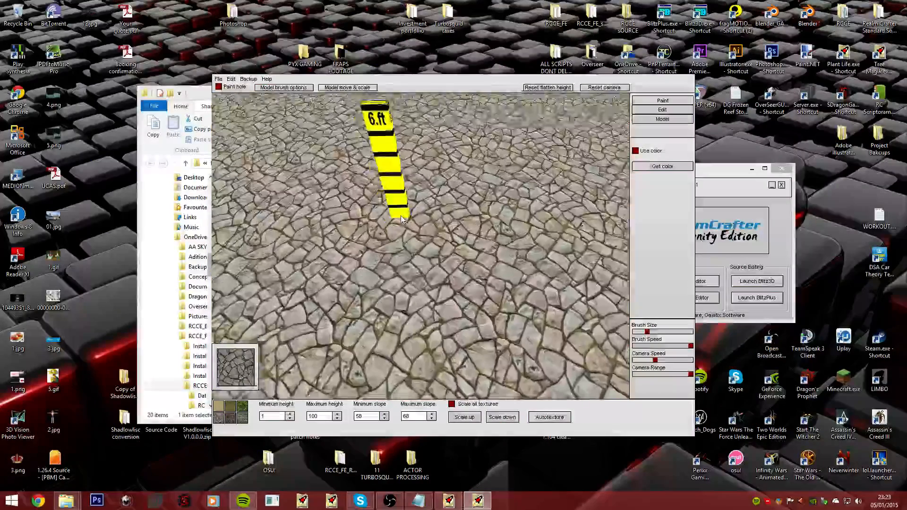
scroll(400, 218, "up", 5)
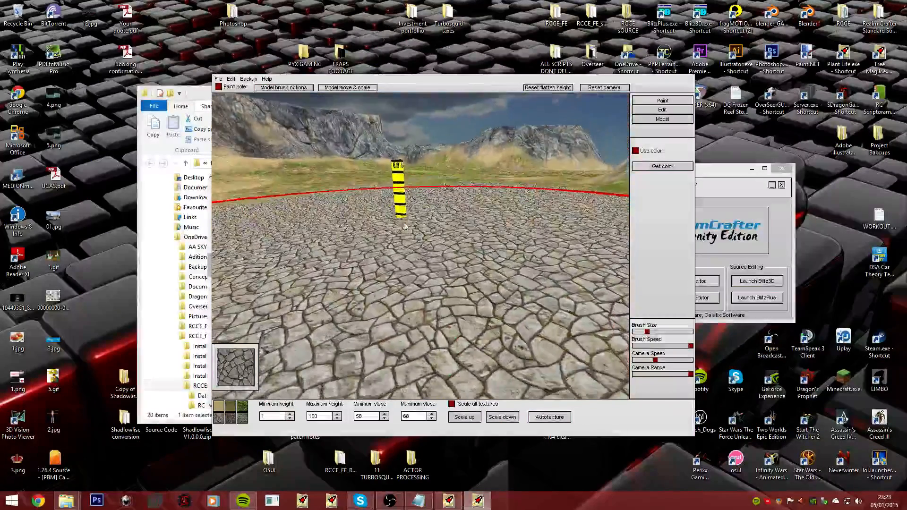
scroll(401, 219, "up", 8)
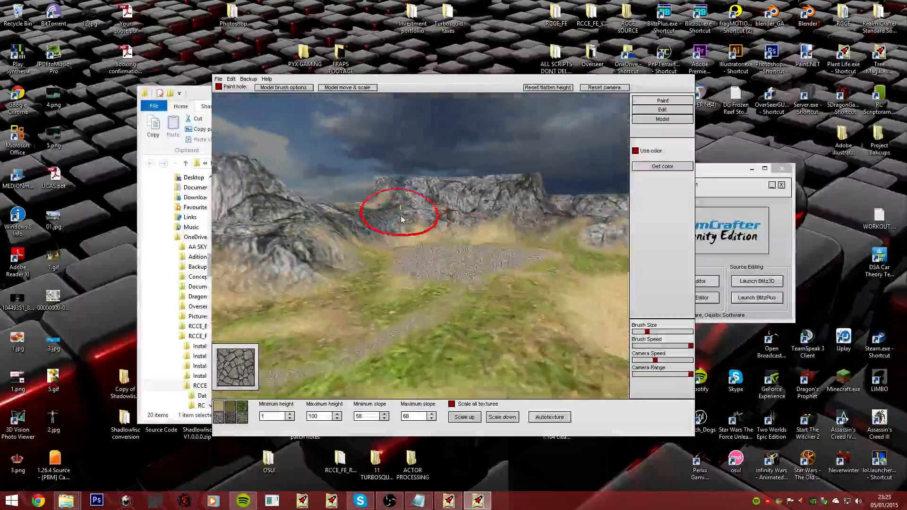
scroll(401, 219, "up", 6)
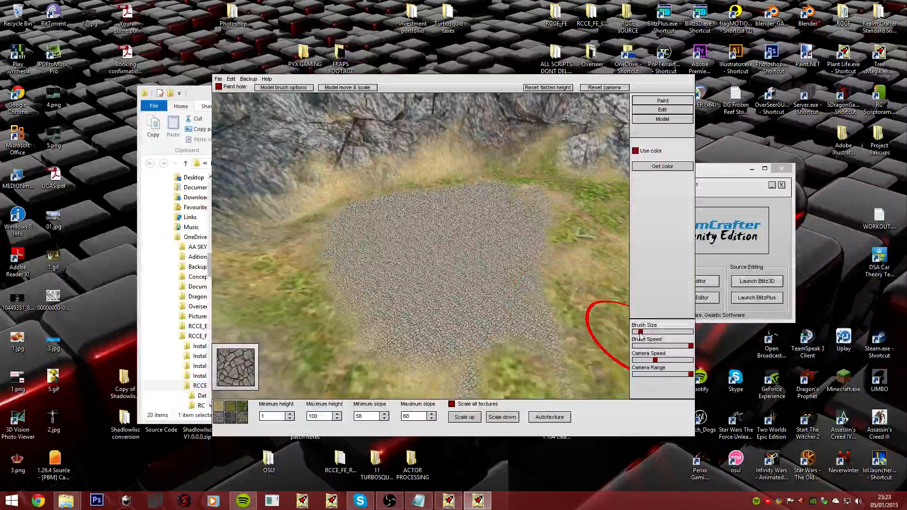
mouse_move(234, 407)
right_mouse_down()
mouse_move(395, 212)
mouse_move(475, 315)
right_mouse_up()
mouse_move(437, 275)
right_mouse_down()
mouse_move(401, 215)
mouse_move(415, 272)
mouse_move(405, 212)
mouse_move(401, 219)
mouse_move(394, 201)
mouse_move(376, 205)
right_mouse_up()
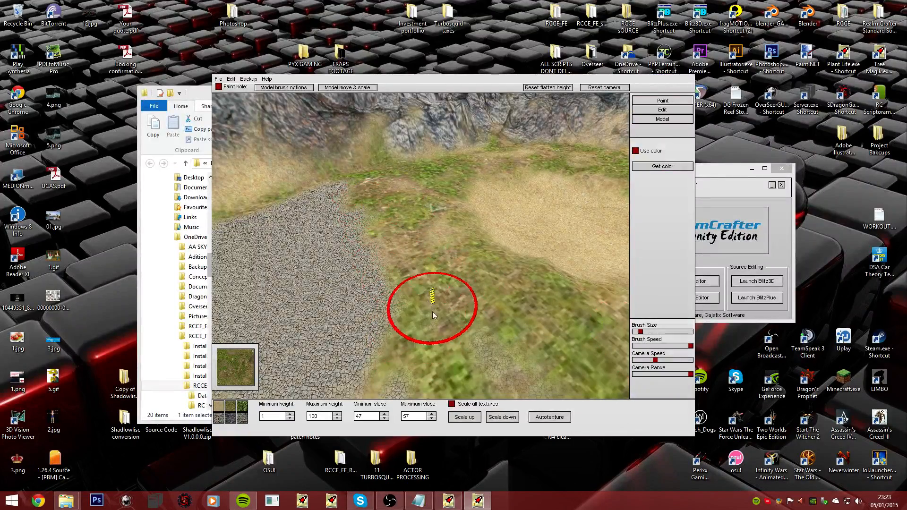
- Scale the green grass texture down four times across the open floor
mouse_move(418, 390)
right_mouse_down()
mouse_move(393, 208)
mouse_move(399, 196)
mouse_move(401, 219)
mouse_move(359, 307)
mouse_move(294, 393)
right_mouse_up()
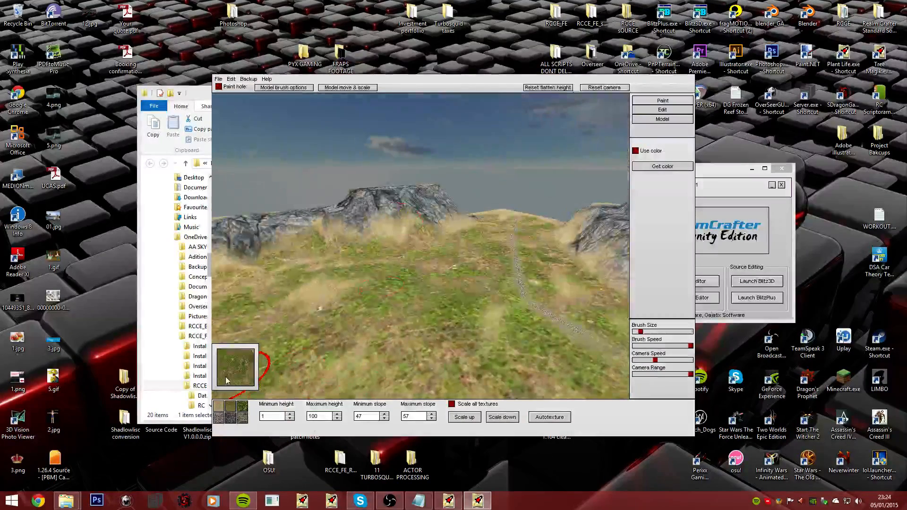
left_click(500, 419)
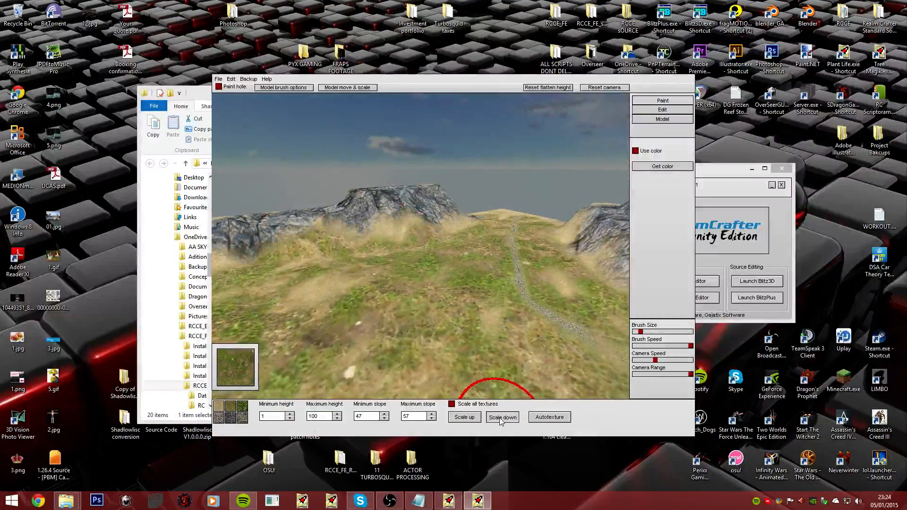
left_click(501, 418)
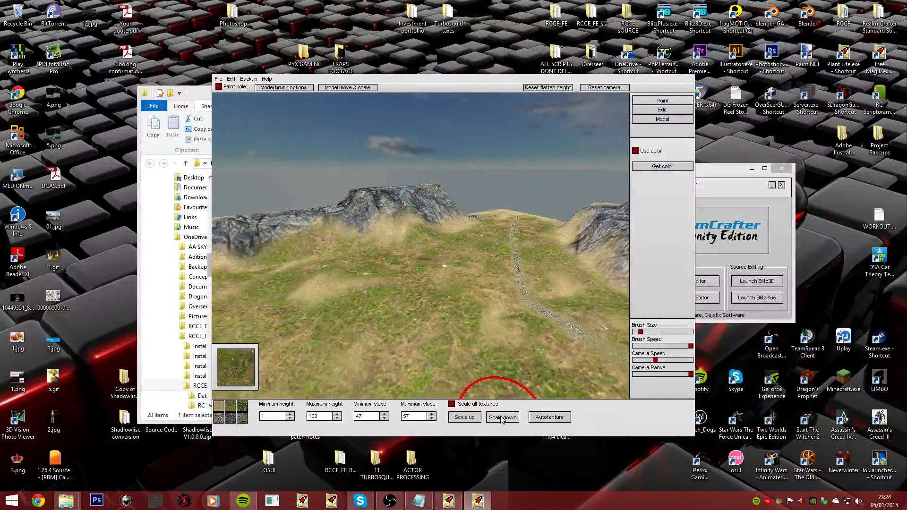
left_click(501, 418)
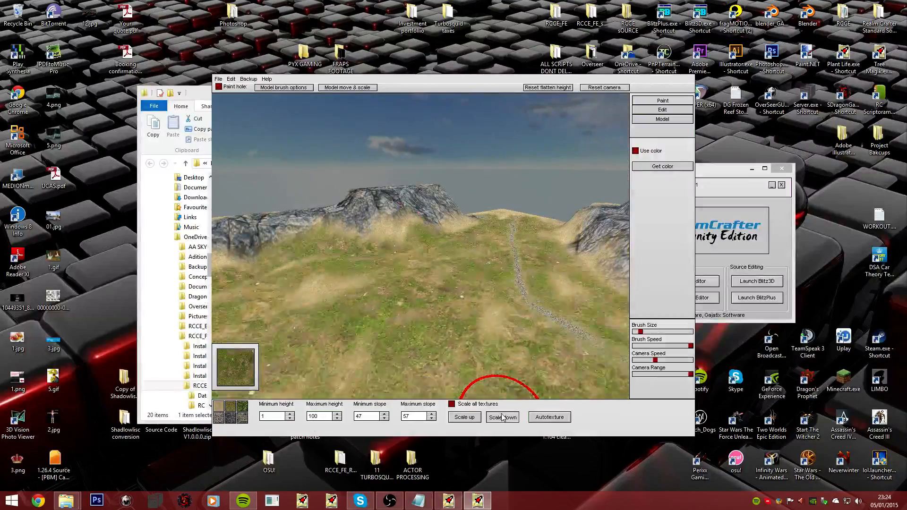
left_click(502, 418)
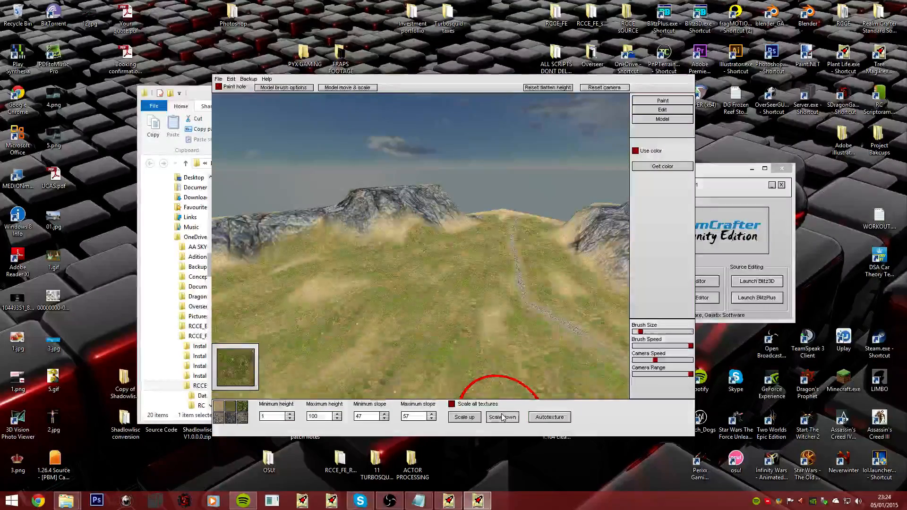
- Compare the grass detail with the 6 ft marker and scale the grass texture down once more
key("Up")
scroll(400, 215, "up", 5)
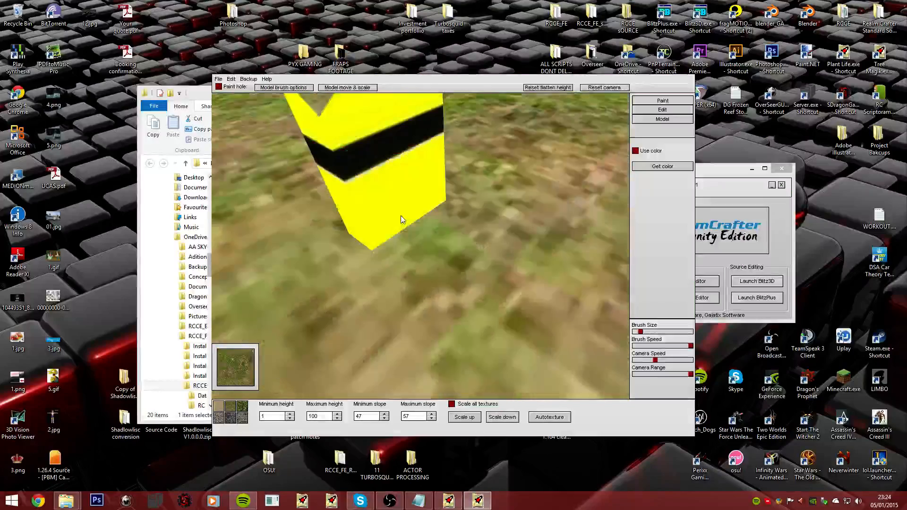
scroll(401, 216, "down", 4)
scroll(401, 218, "up", 3)
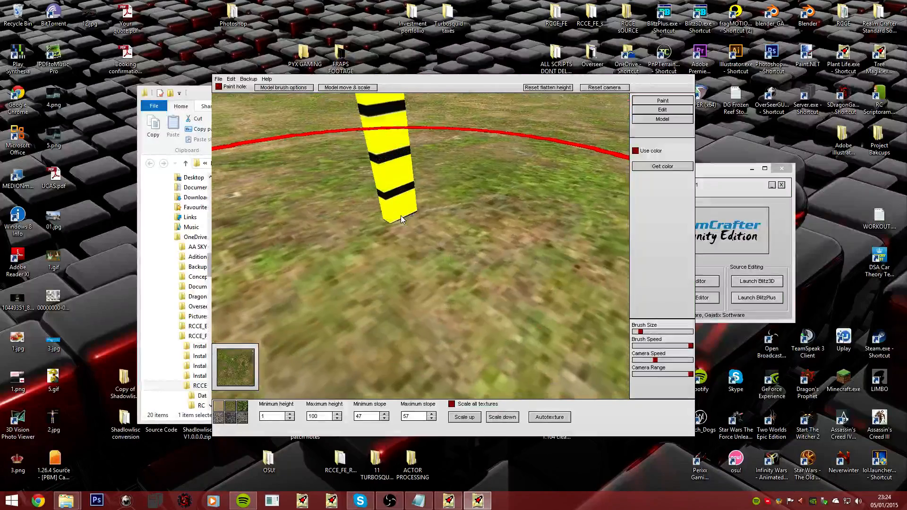
left_click(505, 417)
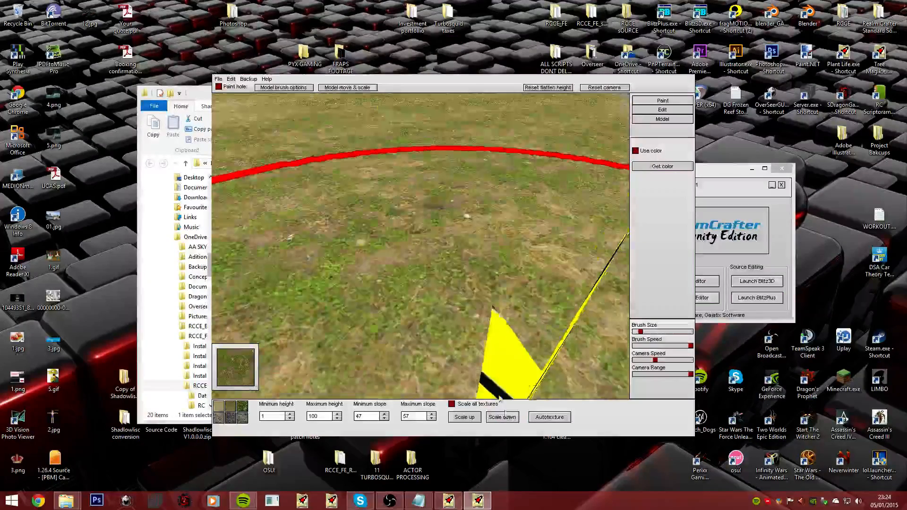
scroll(400, 218, "down", 4)
scroll(469, 276, "up", 2)
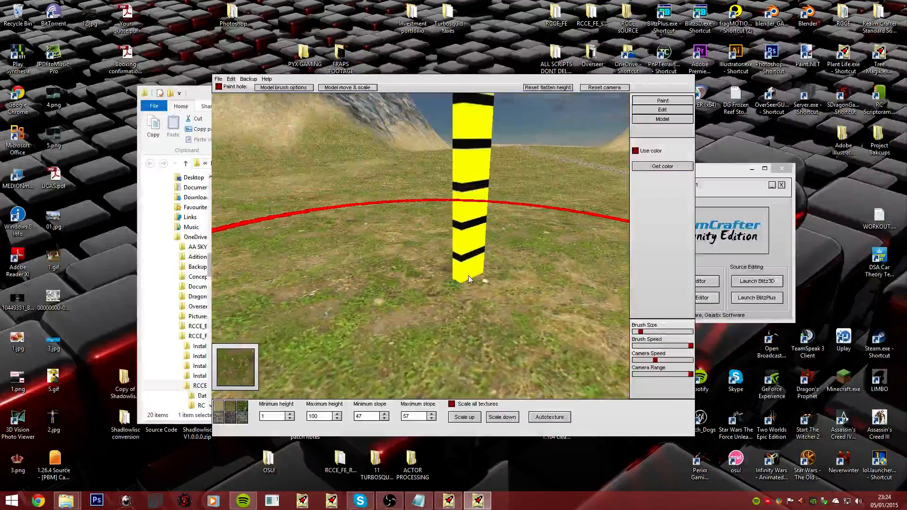
scroll(402, 219, "down", 2)
scroll(402, 219, "down", 3)
key("Up")
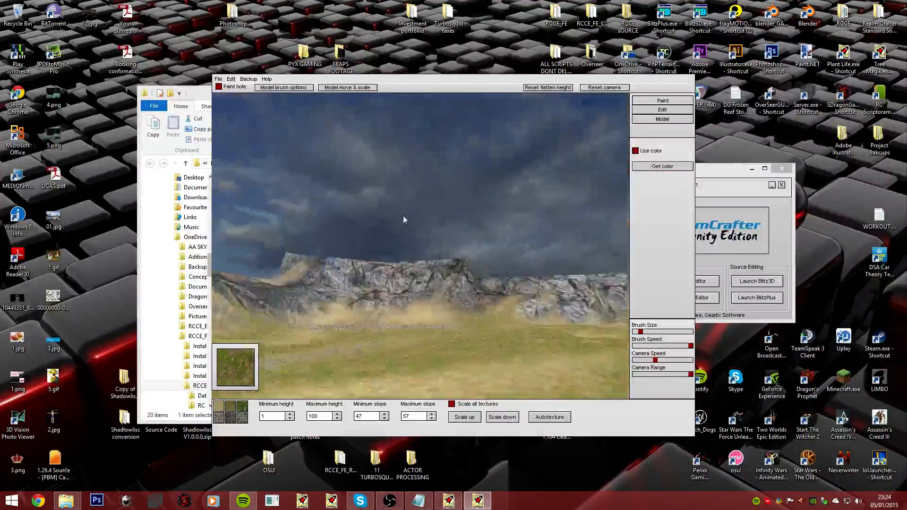
- Compare the green grass texture with the 6 ft marker and scale it up by one increment
key("Down")
key("Down")
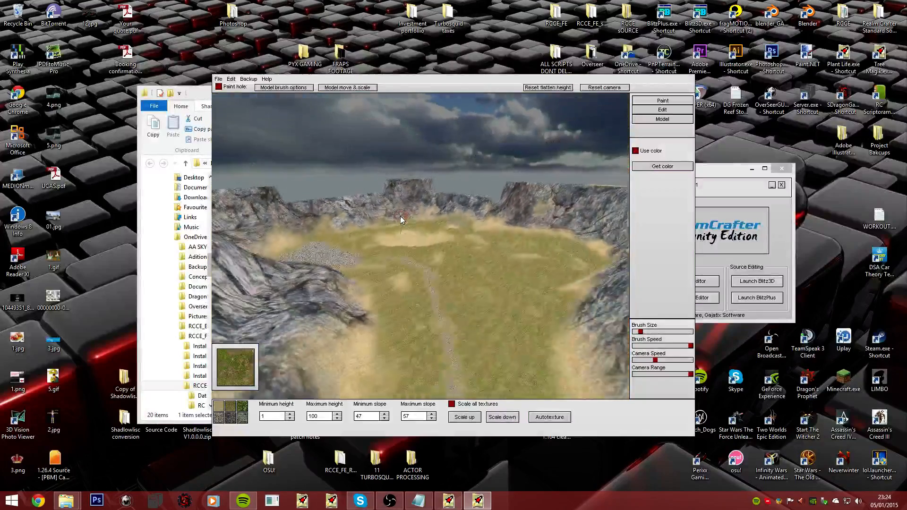
key("Up")
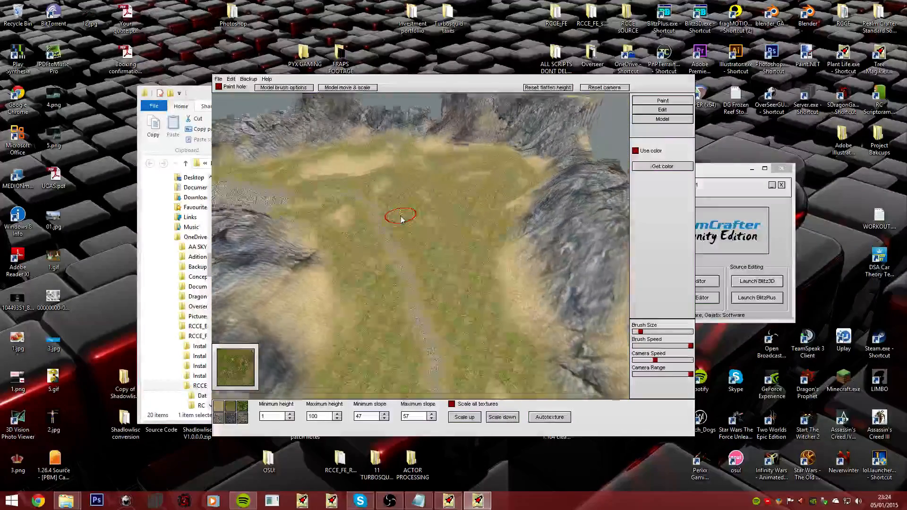
scroll(400, 215, "up", 5)
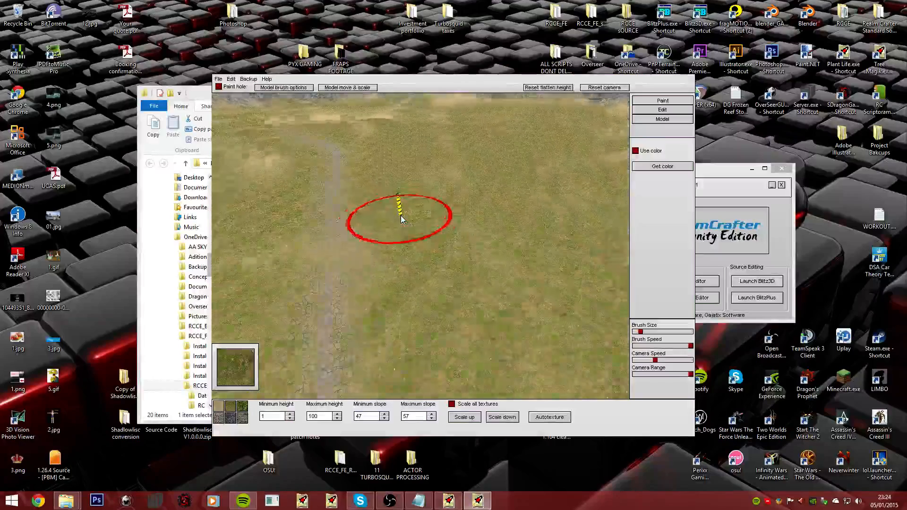
scroll(400, 216, "down", 5)
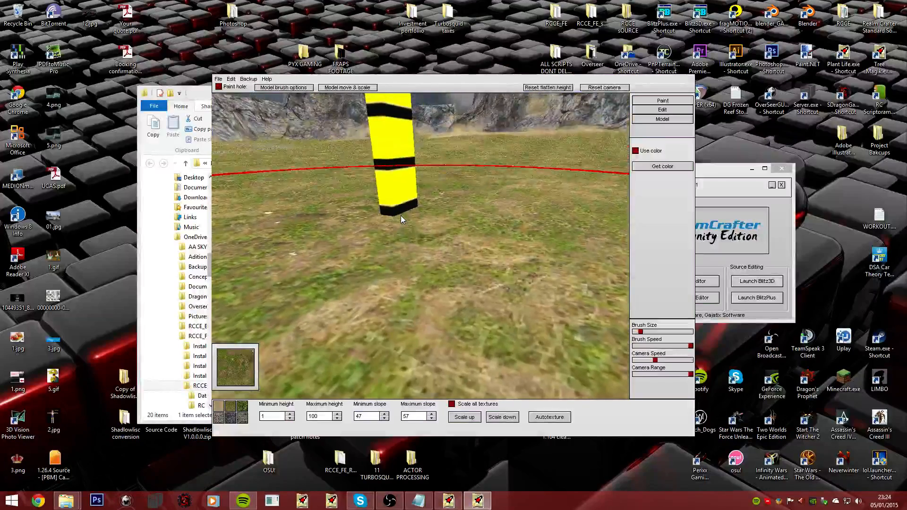
scroll(401, 215, "up", 5)
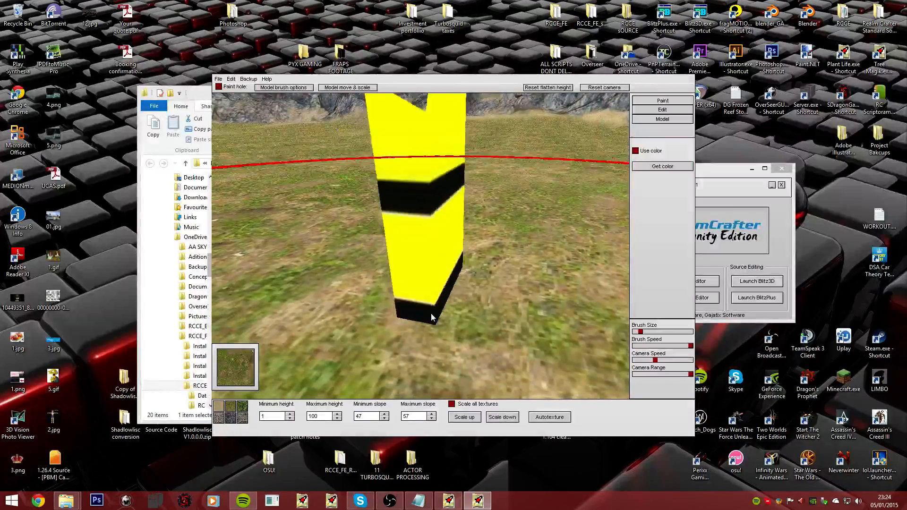
left_click(475, 418)
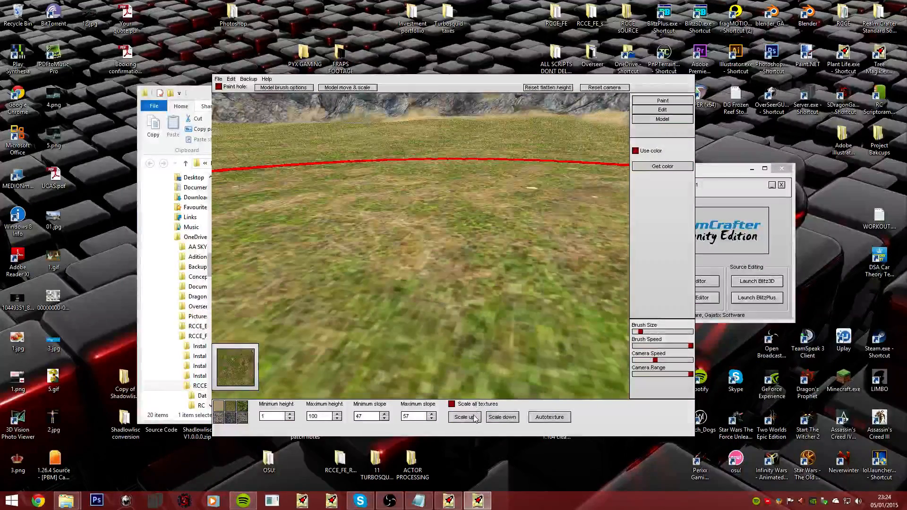
- Examine the grass texture's scale beside the 6 ft marker and from a distance across the valley floor
scroll(365, 226, "down", 5)
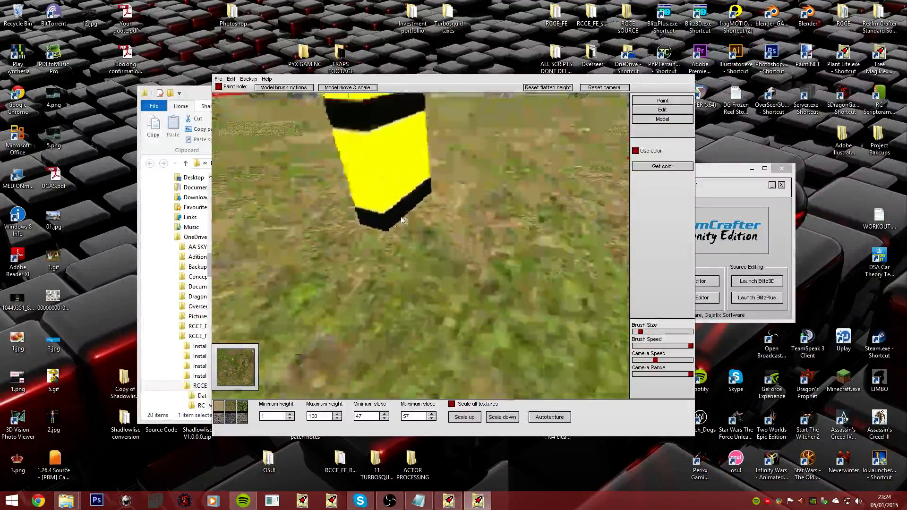
scroll(401, 217, "down", 3)
scroll(400, 217, "up", 10)
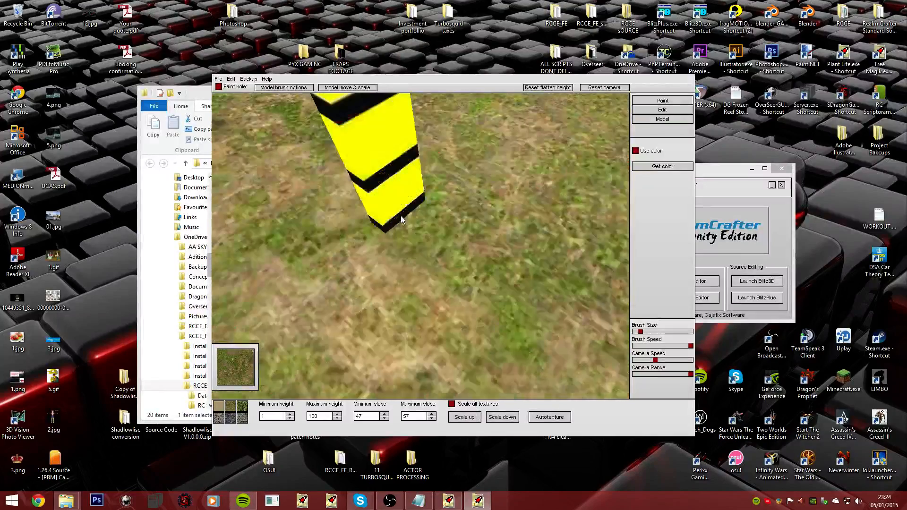
scroll(401, 216, "down", 5)
scroll(401, 215, "up", 5)
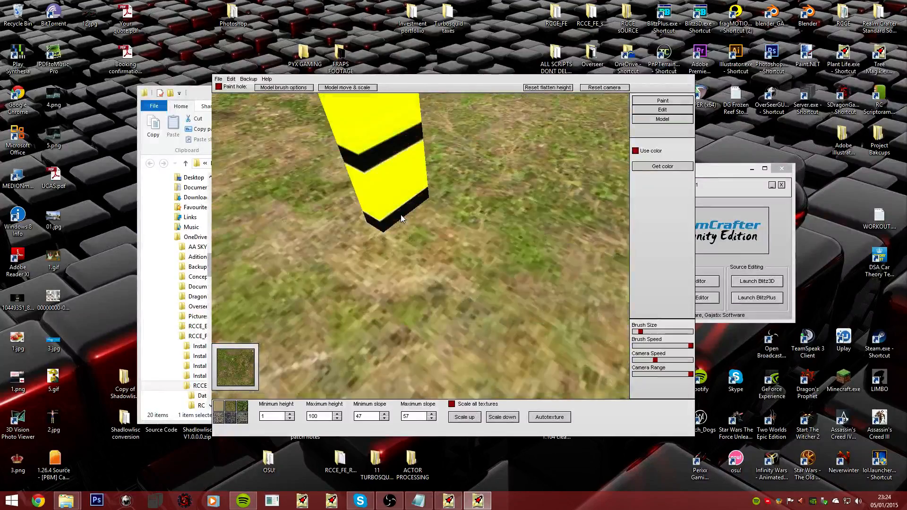
scroll(400, 216, "down", 4)
scroll(401, 215, "up", 2)
scroll(402, 217, "down", 6)
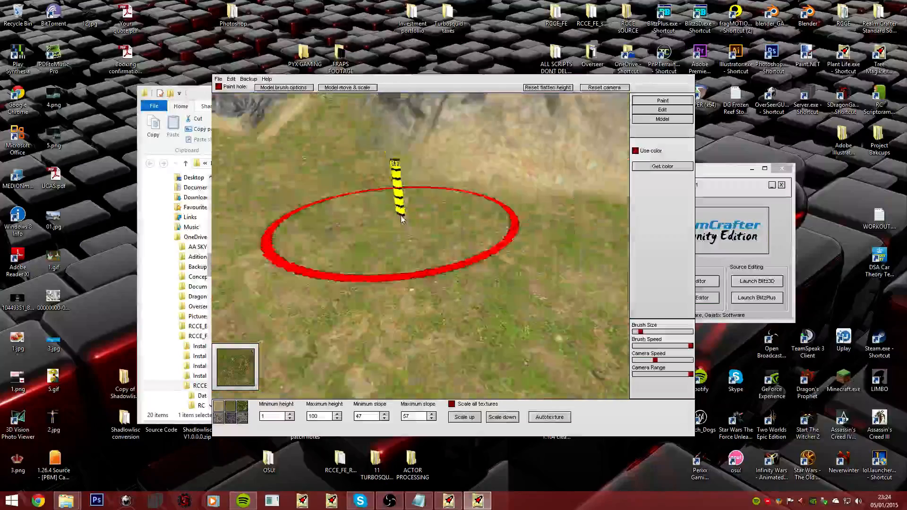
scroll(404, 218, "down", 8)
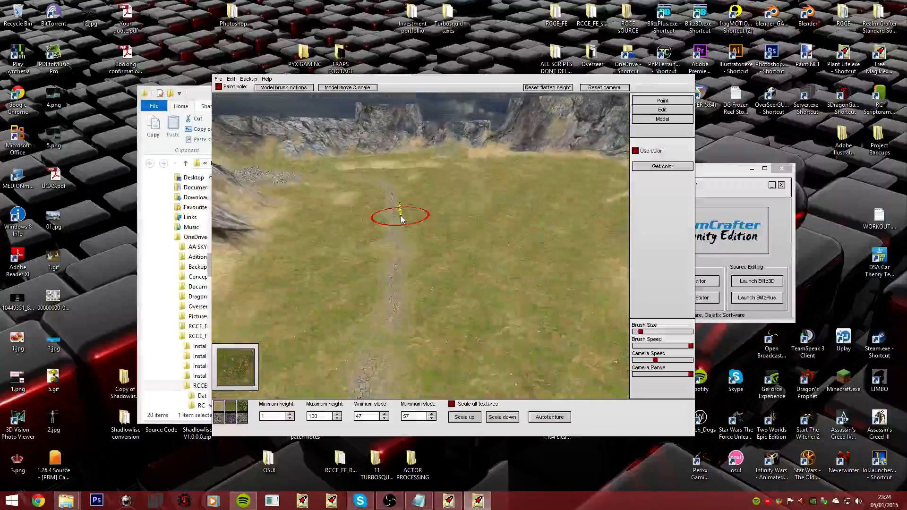
scroll(401, 215, "up", 8)
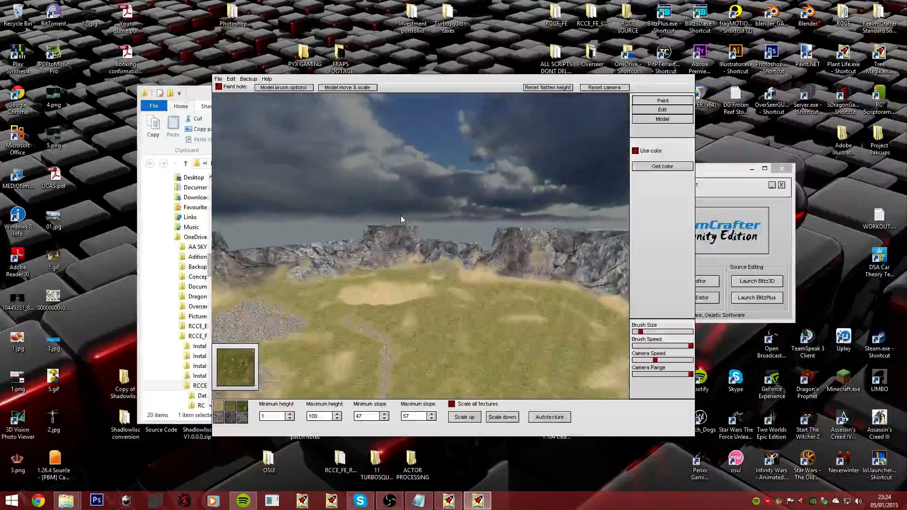
scroll(401, 216, "down", 8)
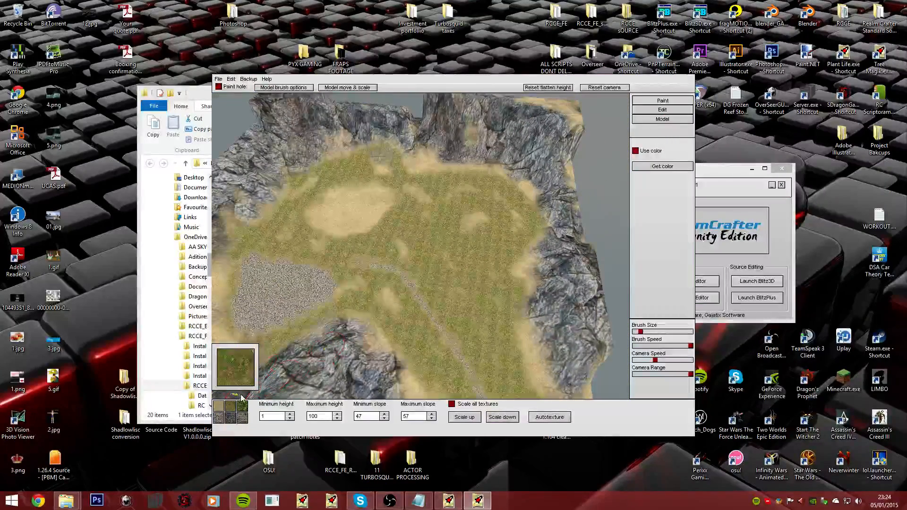
- Paint scattered patches of the dark leafy clover texture over the open grass beyond the sandy hollow
scroll(458, 231, "up", 2)
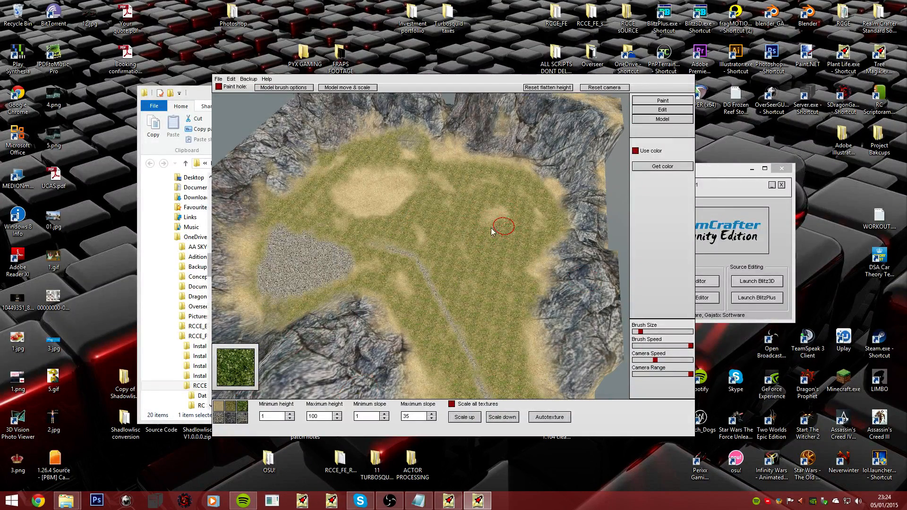
scroll(401, 212, "up", 6)
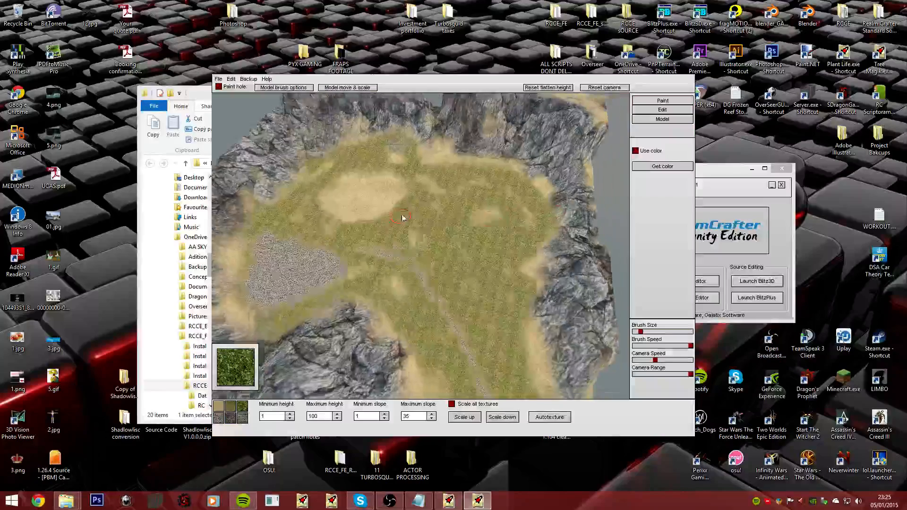
scroll(402, 218, "up", 4)
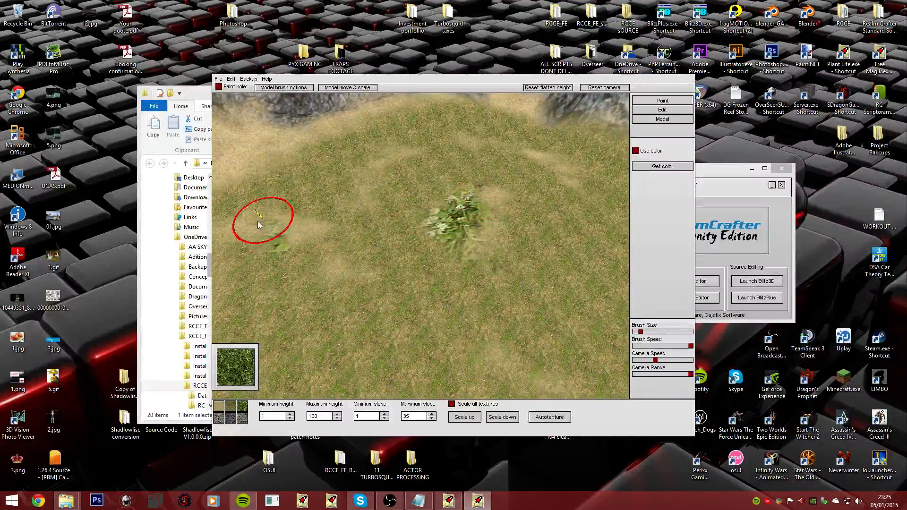
mouse_move(280, 230)
right_mouse_down()
mouse_move(392, 213)
mouse_move(488, 215)
right_mouse_up()
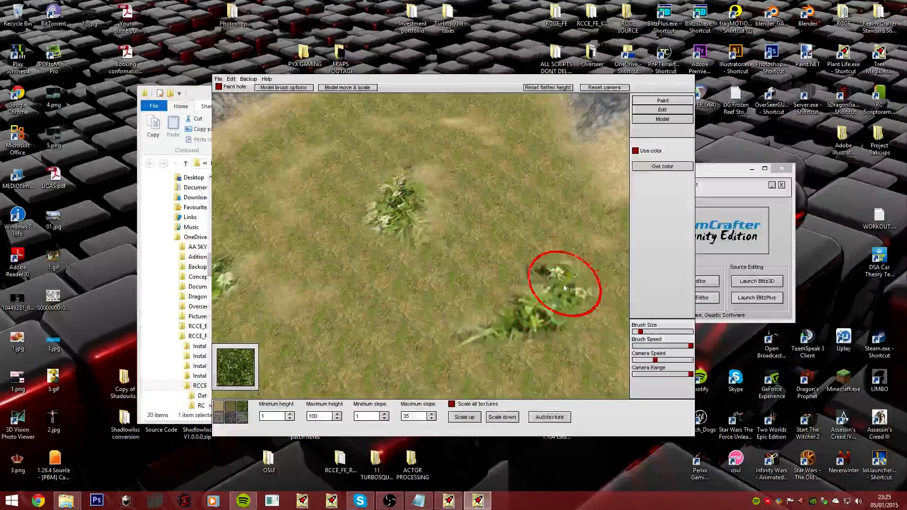
scroll(400, 217, "down", 8)
scroll(402, 217, "up", 8)
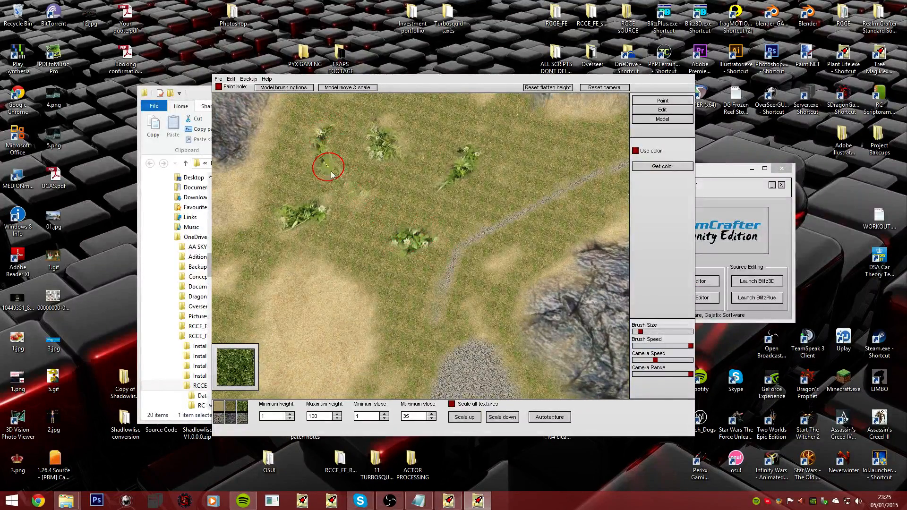
scroll(405, 212, "down", 3)
left_click(398, 171)
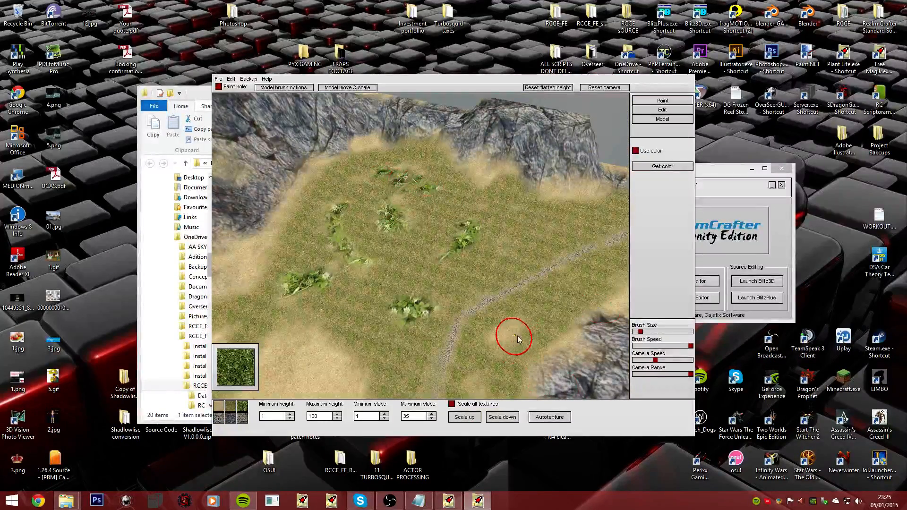
- Paint more clover patches along the cobblestone path and between the sandy hollow and the cobblestone area
key("Right")
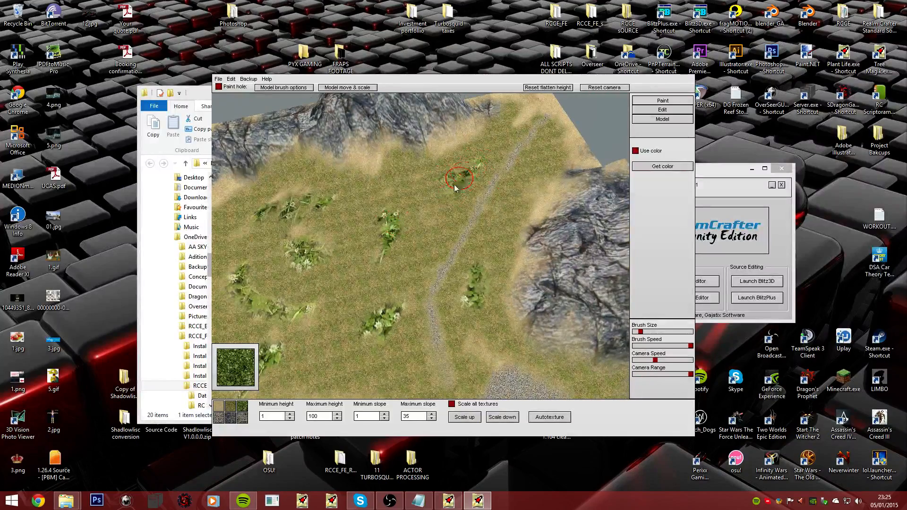
scroll(454, 188, "down", 5)
scroll(399, 208, "up", 8)
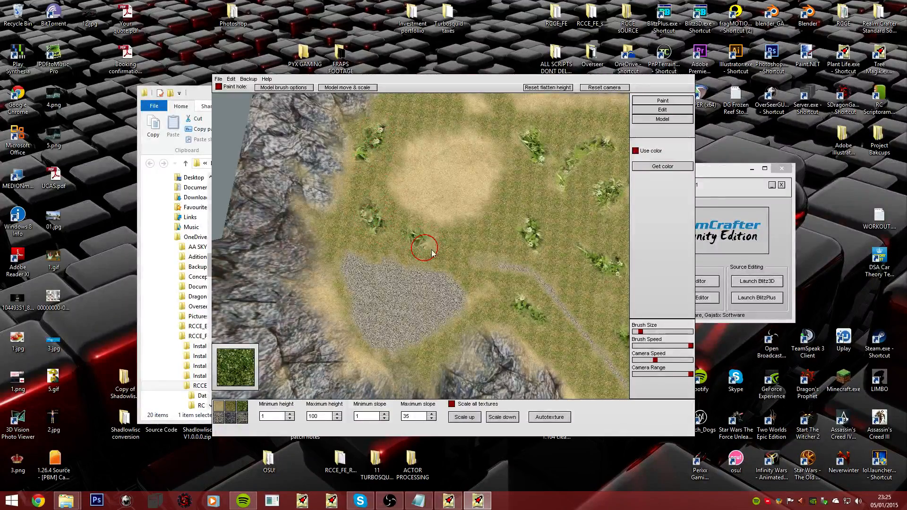
- Check a clover patch against the 6 ft marker, scale the clover texture down, and enlarge it by two increments
scroll(443, 249, "up", 6)
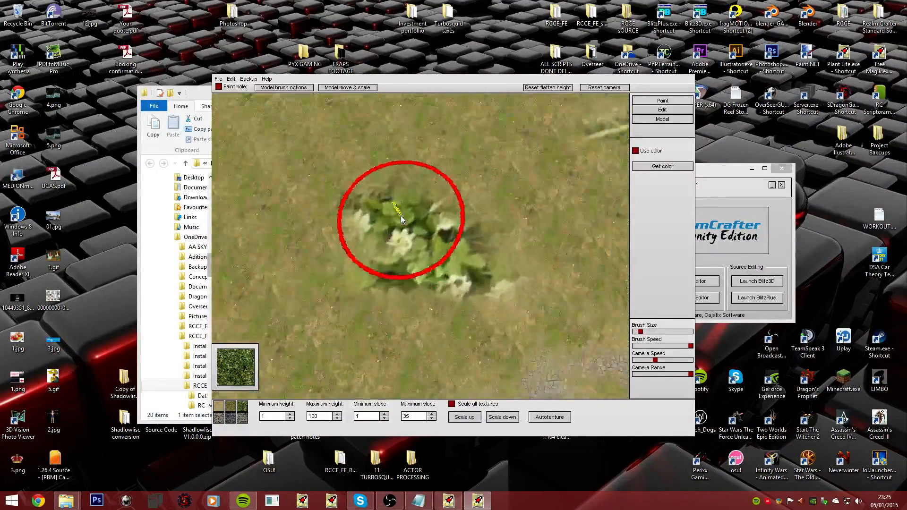
scroll(401, 219, "up", 6)
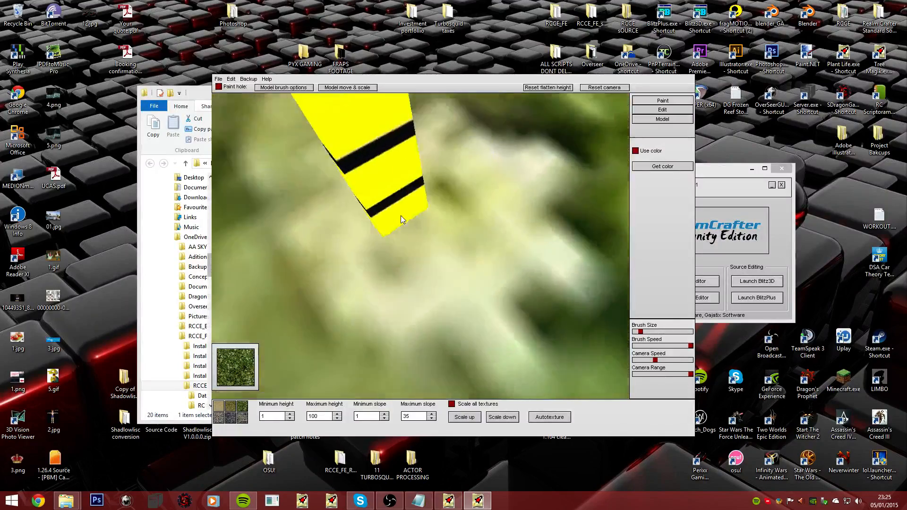
scroll(401, 219, "down", 5)
scroll(401, 218, "up", 4)
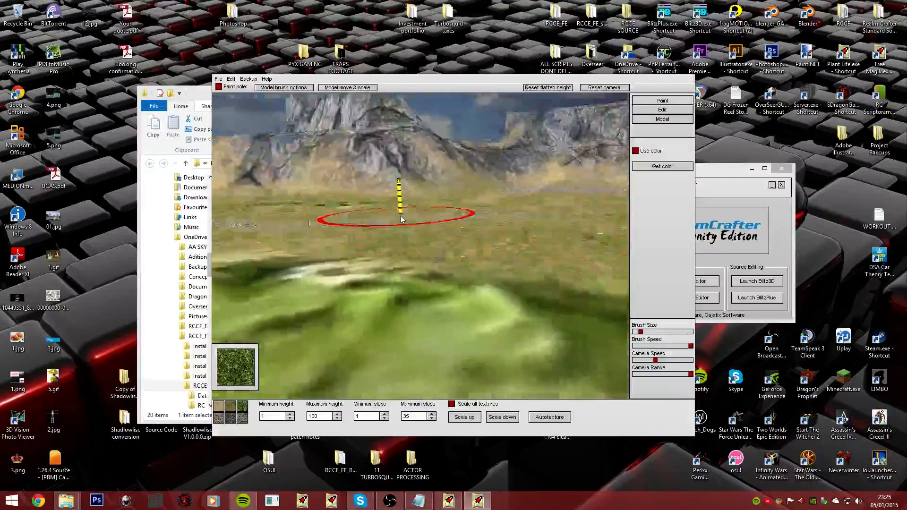
scroll(401, 219, "up", 4)
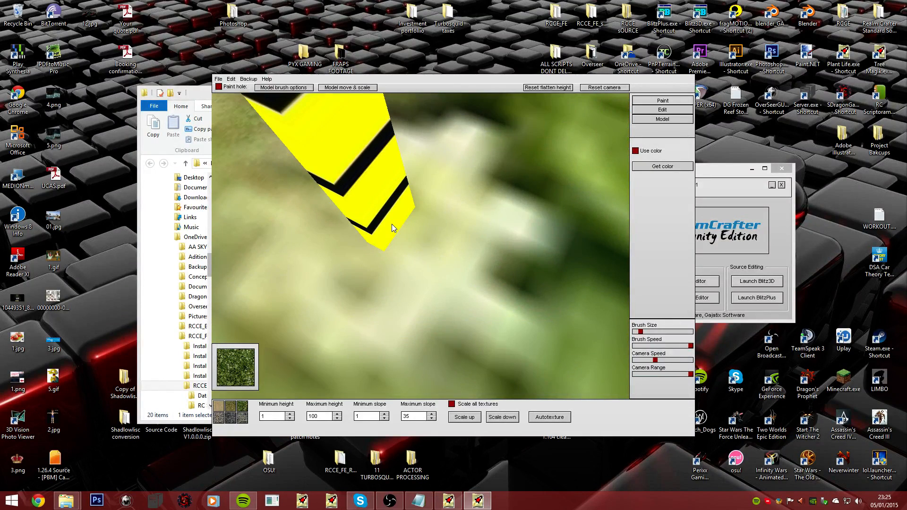
scroll(392, 223, "down", 4)
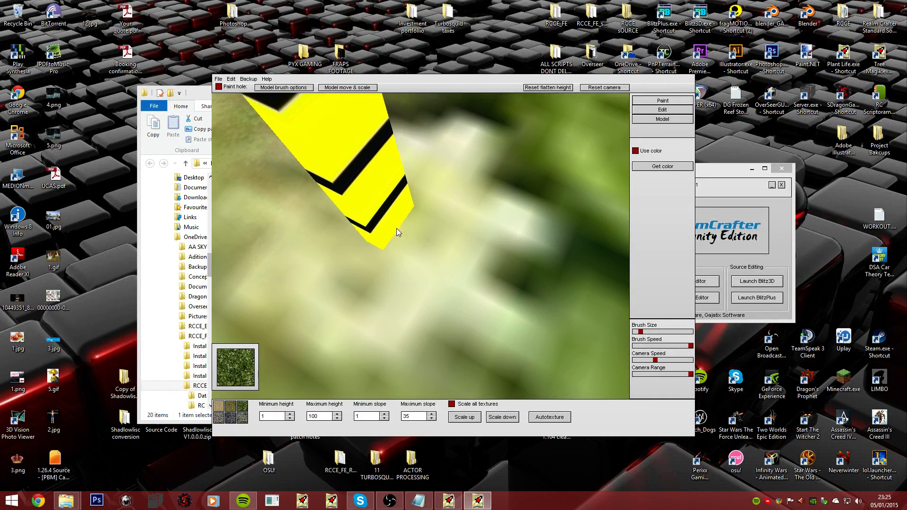
scroll(401, 216, "up", 4)
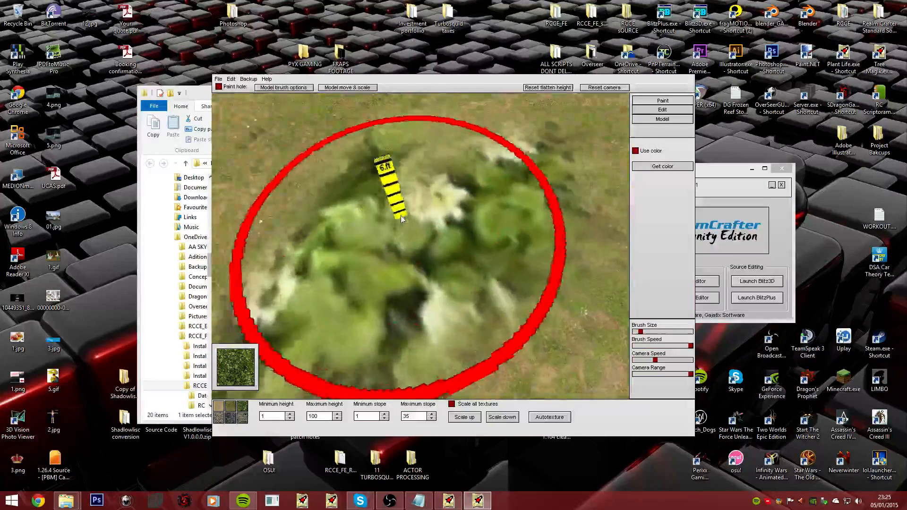
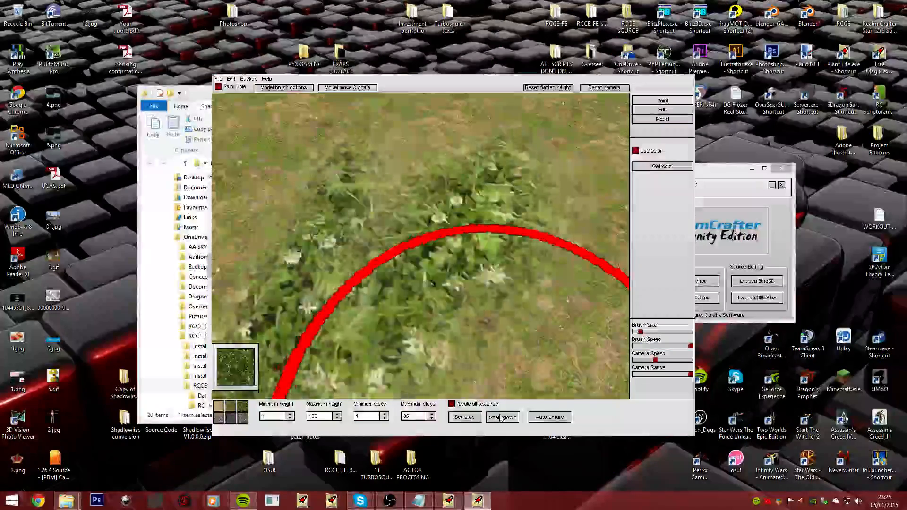
left_click(499, 415)
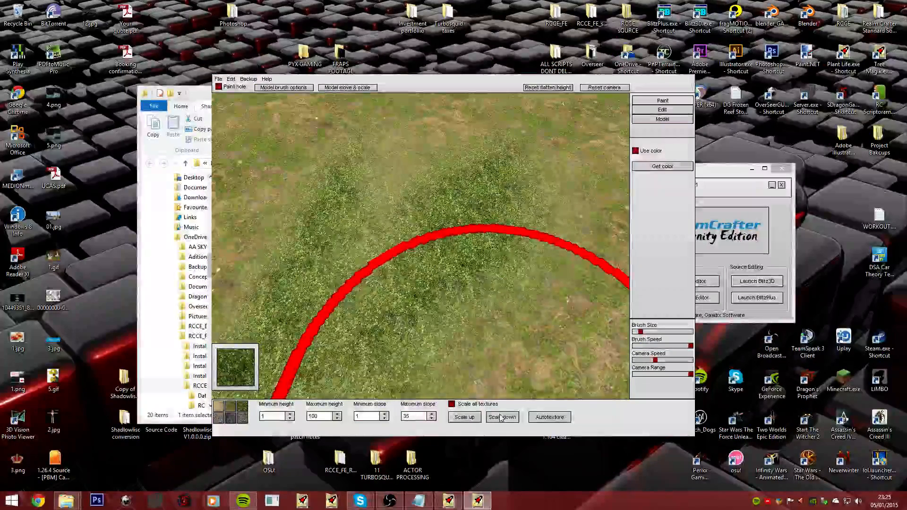
left_click(473, 417)
left_click(474, 417)
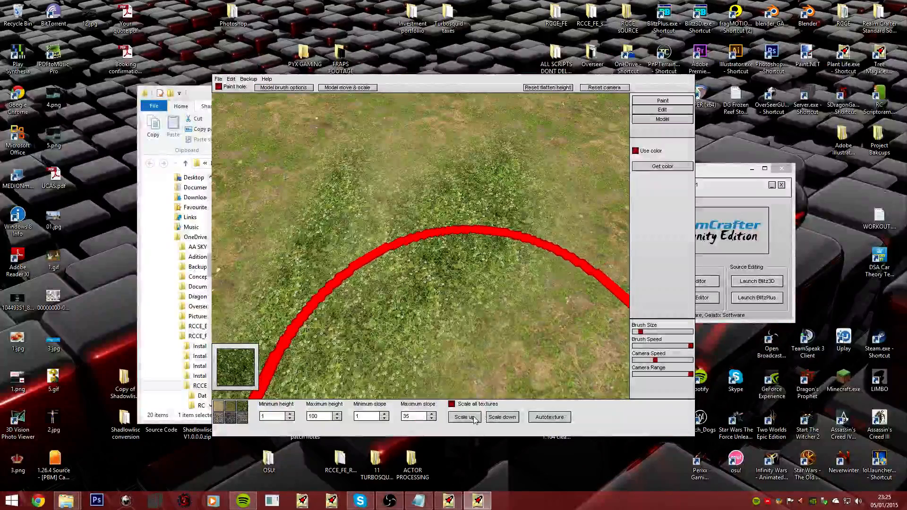
- Lower the camera speed for close inspection and scale the clover texture down by one increment
right_click_drag(400, 215, 401, 215)
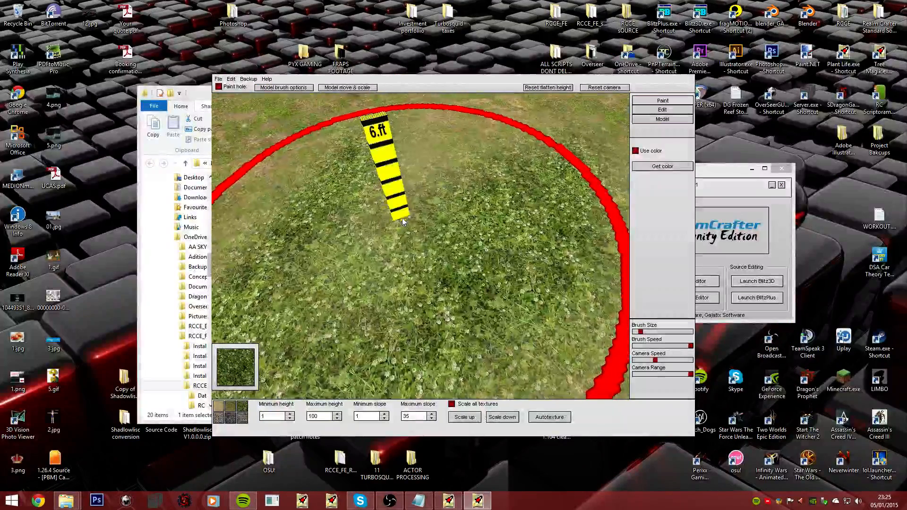
left_click_drag(654, 360, 639, 360)
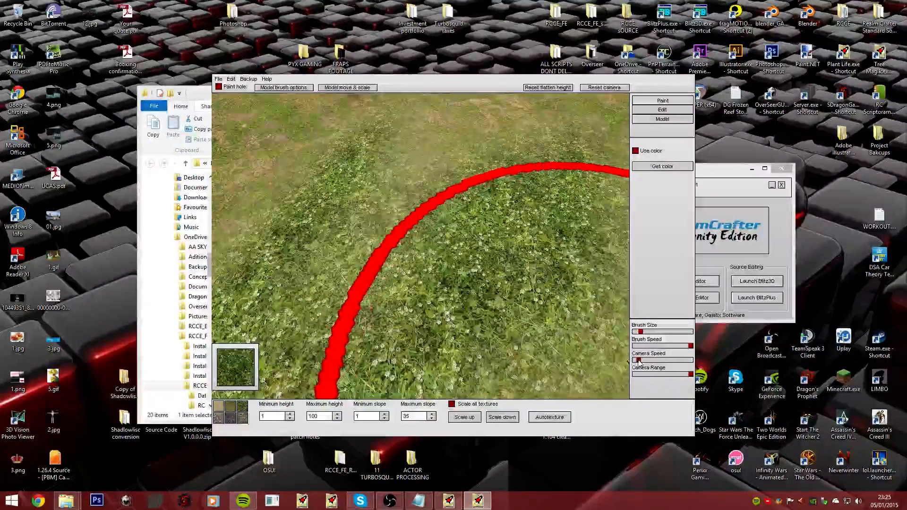
right_click_drag(401, 215, 400, 216)
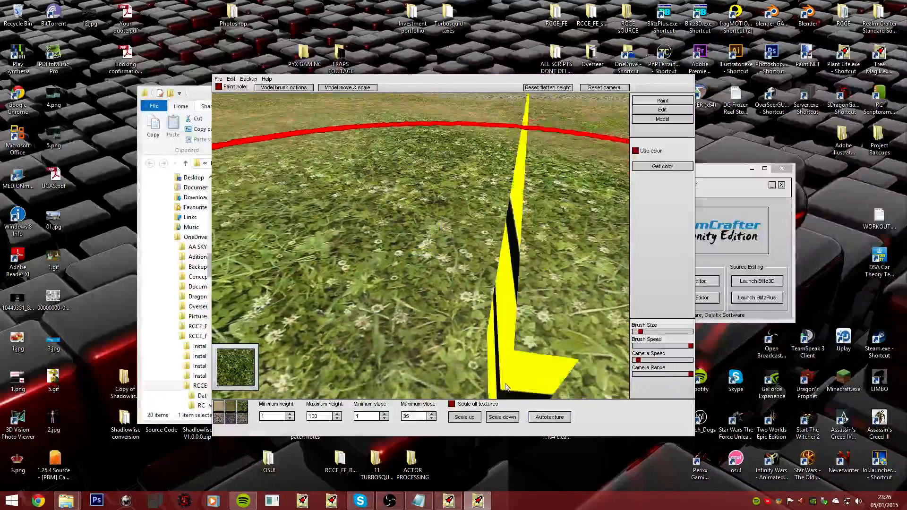
left_click(515, 417)
right_click_drag(435, 265, 401, 215)
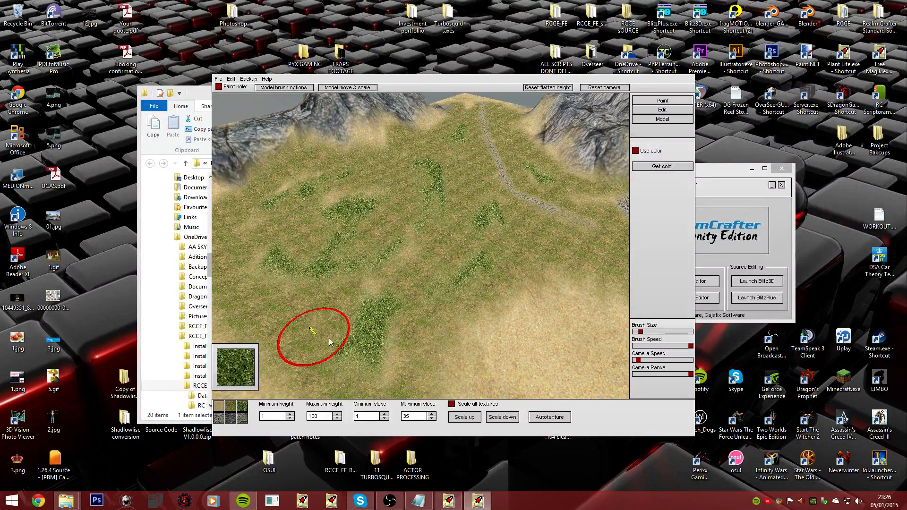
right_click_drag(244, 221, 609, 318)
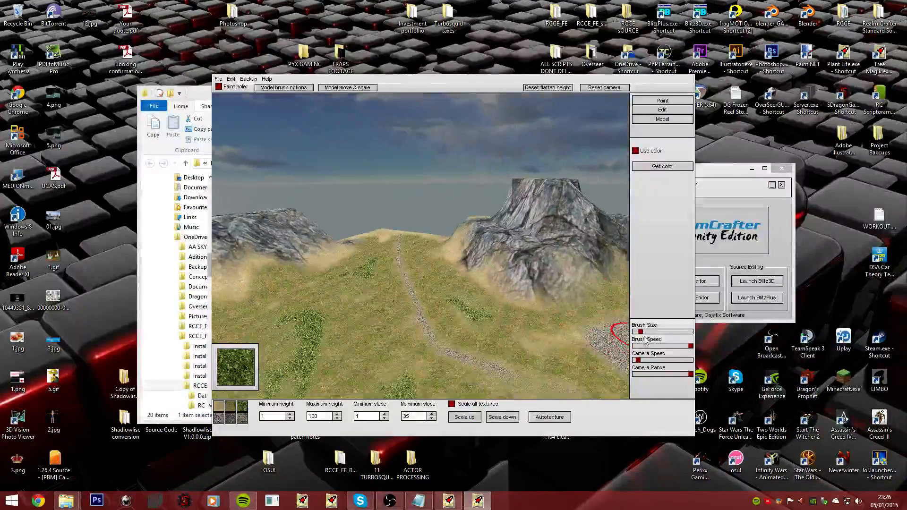
- Increase the camera speed and look over the rocky cliffs around the grass and cobblestone areas
left_click_drag(638, 360, 648, 359)
right_click_drag(400, 216, 293, 402)
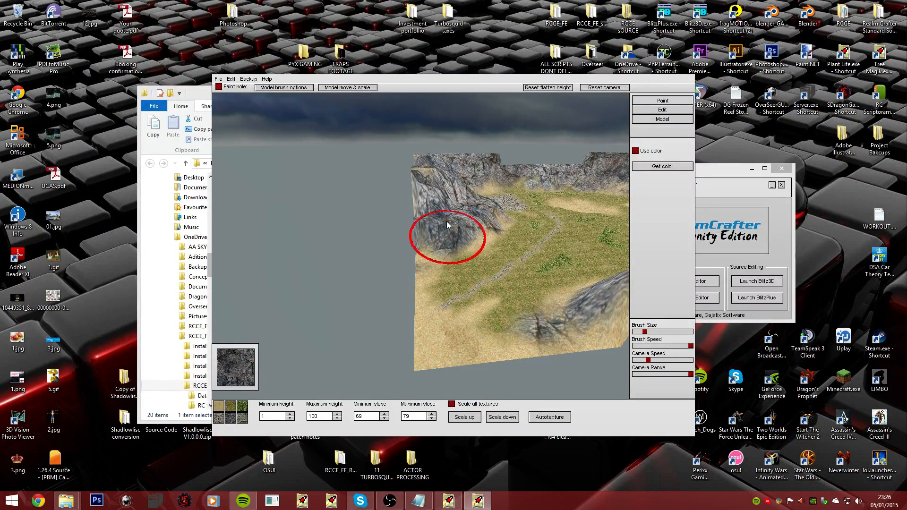
right_click_drag(421, 174, 401, 216)
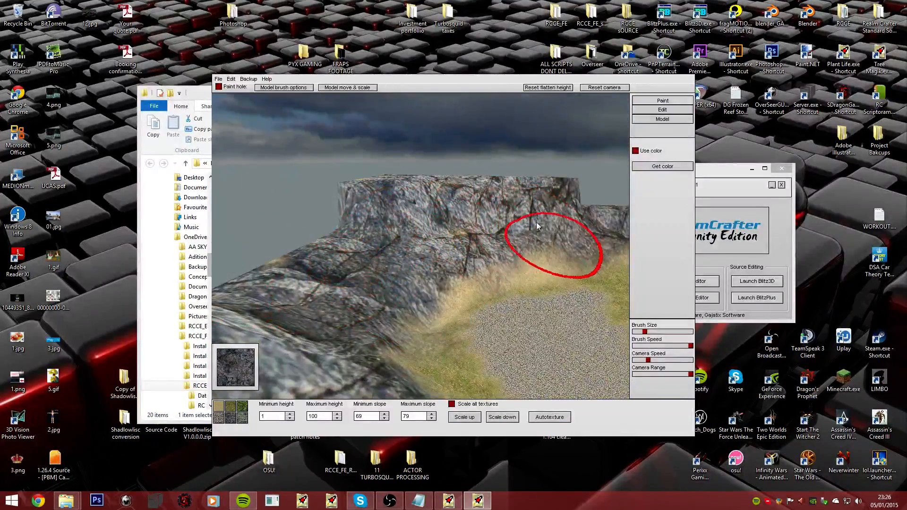
mouse_move(538, 226)
right_mouse_down()
mouse_move(404, 219)
mouse_move(404, 266)
right_mouse_up()
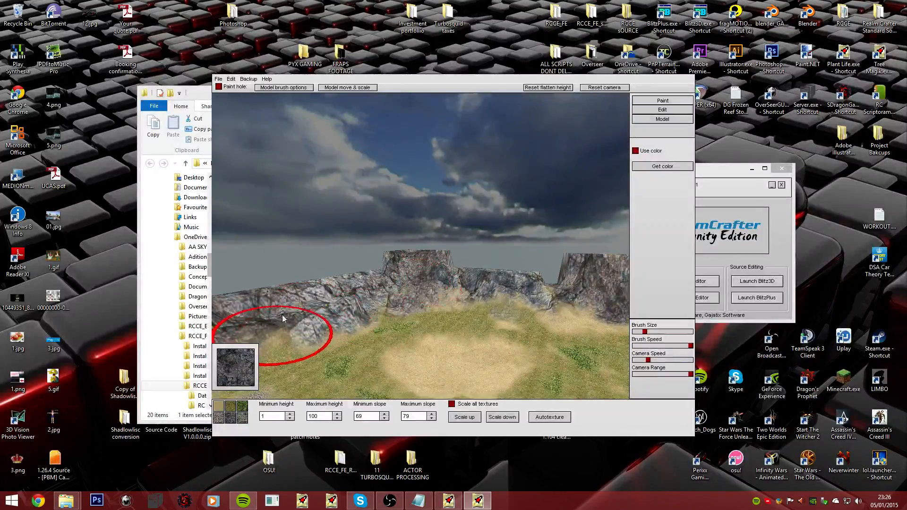
right_click_drag(283, 319, 400, 216)
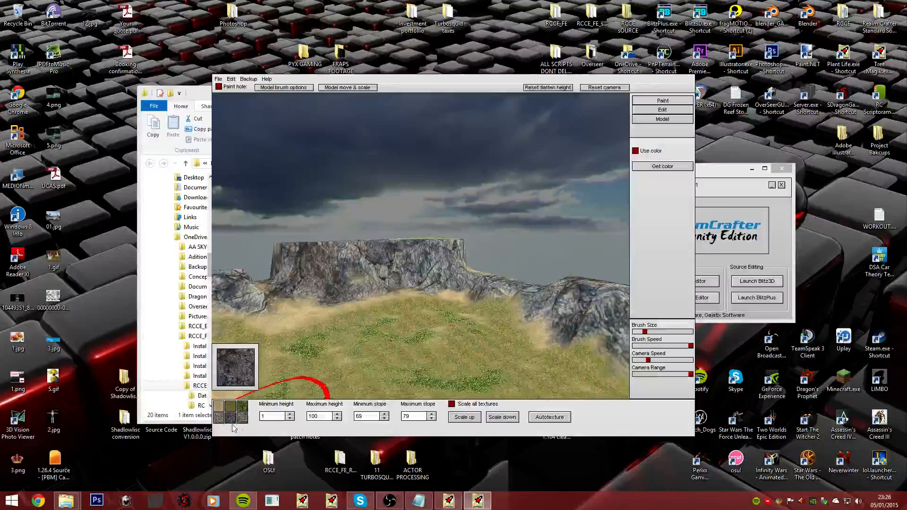
- Paint the grey rock texture with the 80 to 100 slope range over the top of the flat-topped cliff
mouse_move(391, 256)
right_mouse_down()
mouse_move(401, 215)
mouse_move(418, 249)
right_mouse_up()
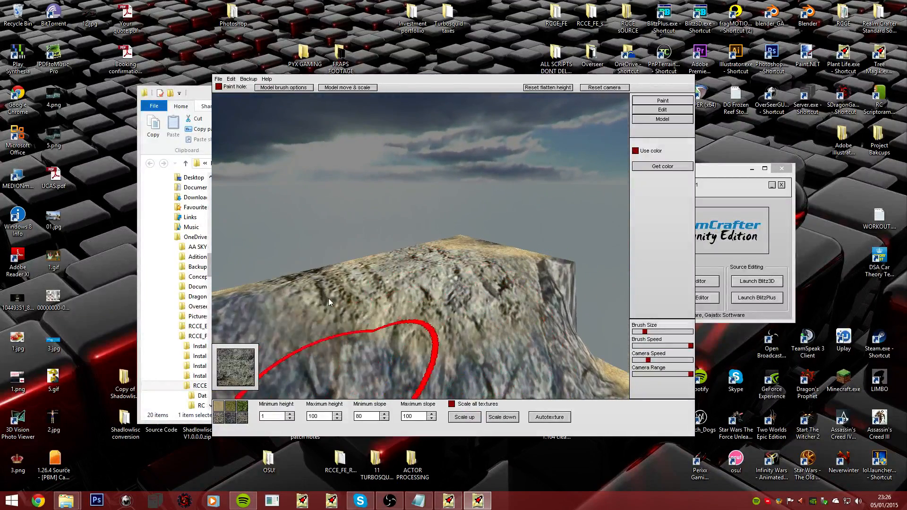
right_click_drag(274, 293, 401, 216)
key("Down")
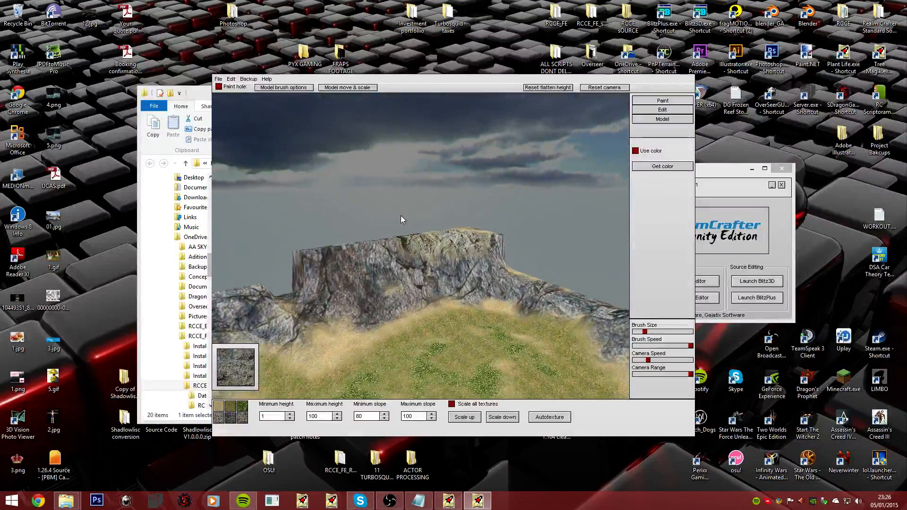
- Replace the grey rock texture with the PNG texture tex4_2.png from the RCTE_TEXTURES folder
left_click(249, 384)
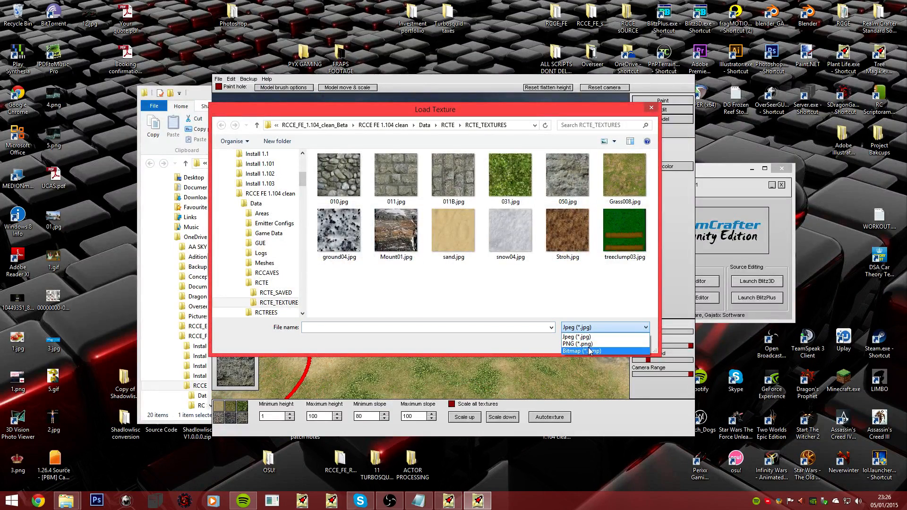
left_click(579, 343)
scroll(654, 227, "down", 2)
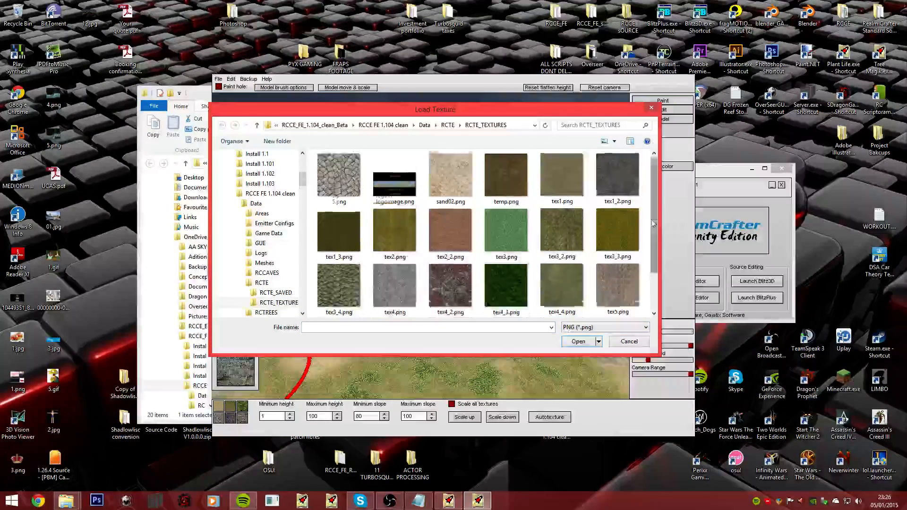
double_click(450, 293)
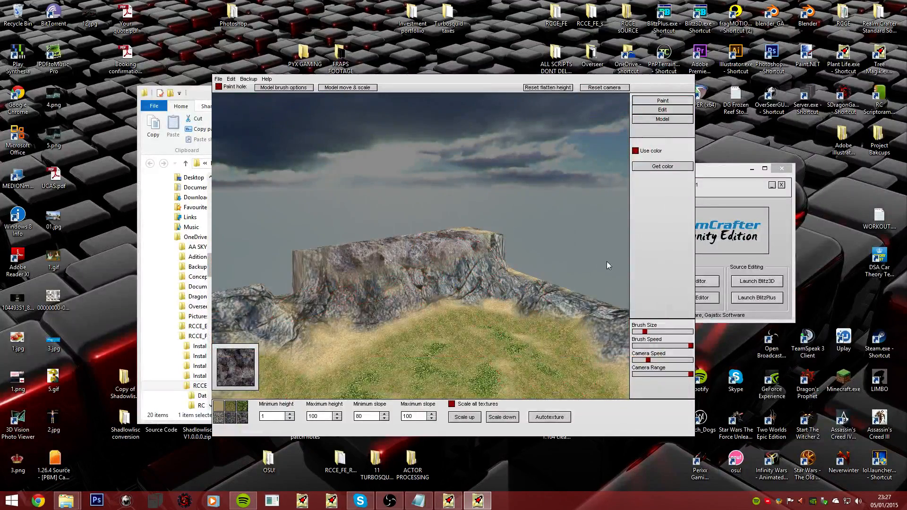
- Paint the tex4_2 rock texture onto the upper edge of the rocky cliff near the sandy slope
key("Up")
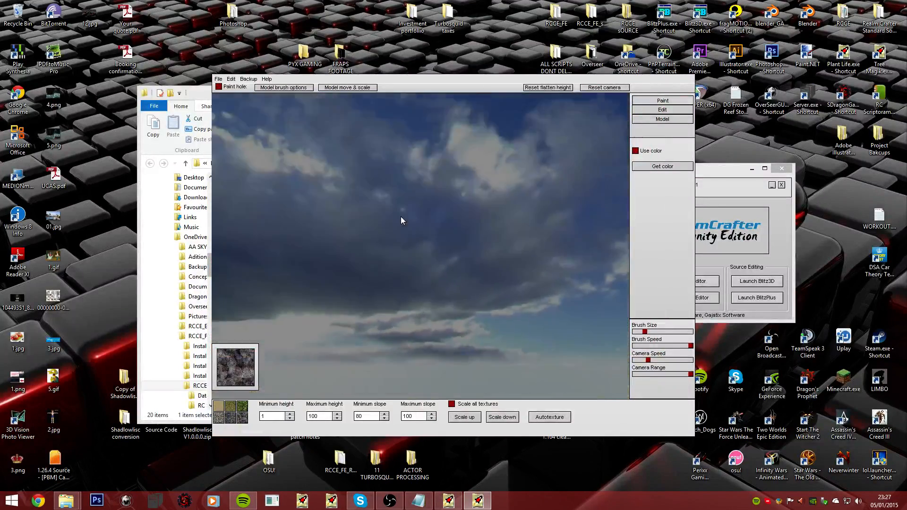
left_click_drag(401, 215, 365, 204)
key("Down")
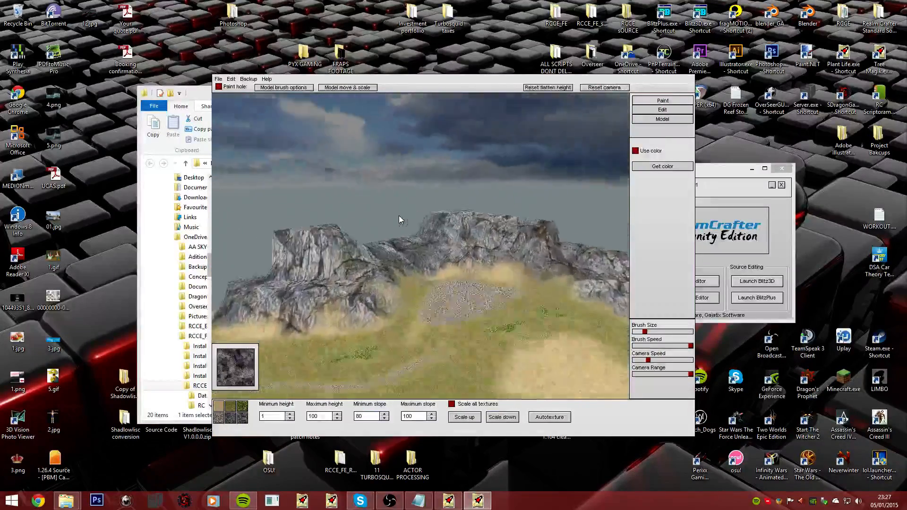
key("Up")
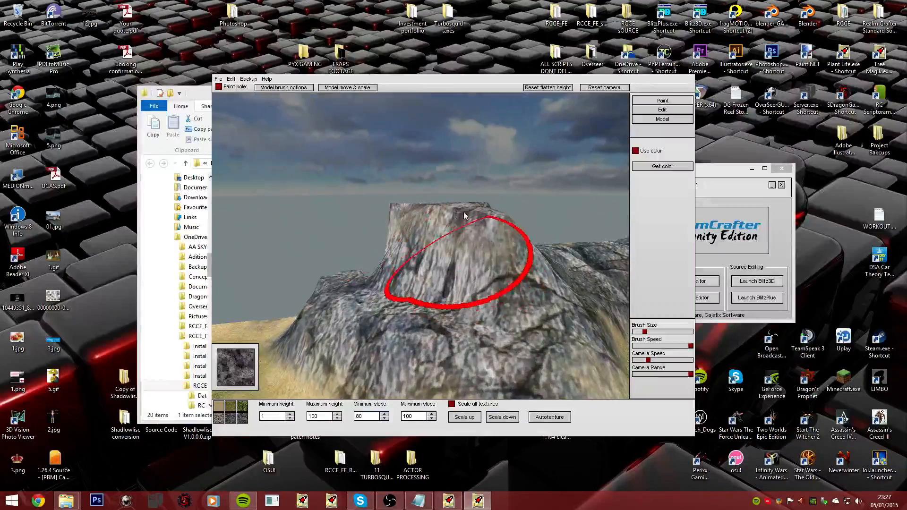
key("Up")
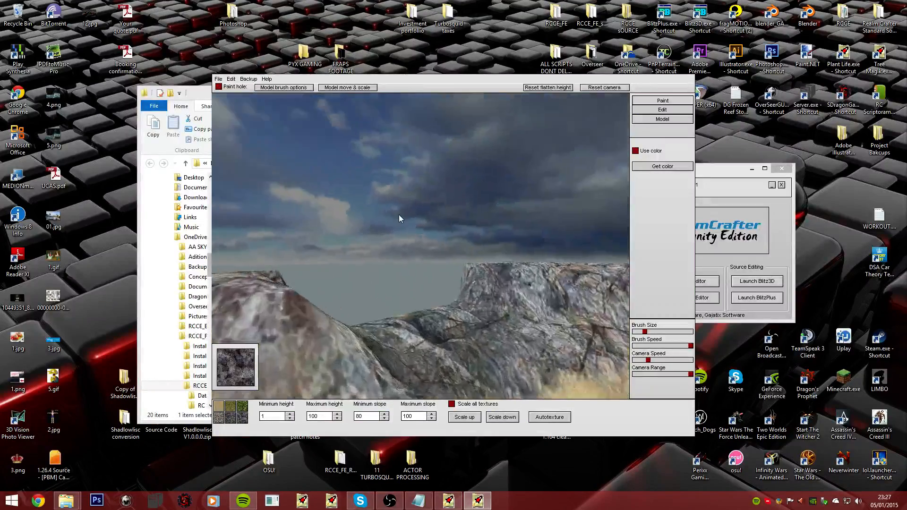
- Paint the tex4_2 rock texture along the top and rim of the cliff beside the cobblestone area
key("Up")
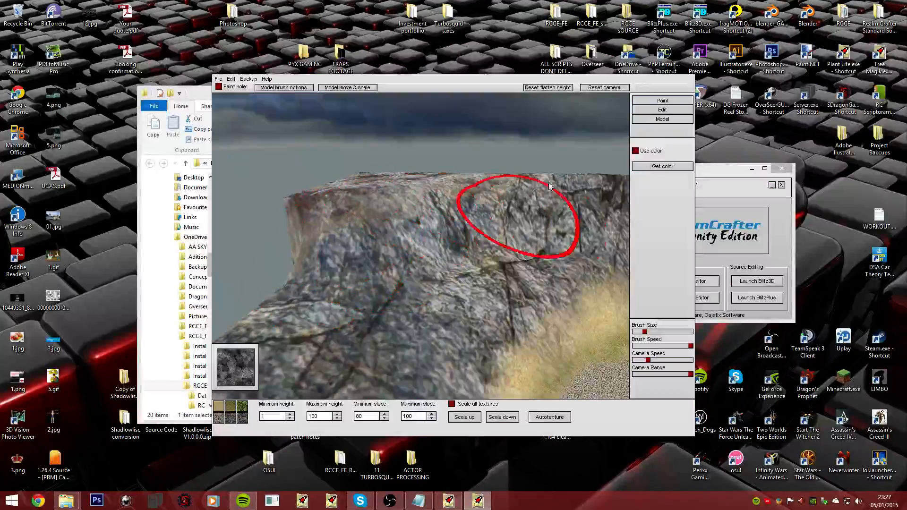
key("Down")
key("Up")
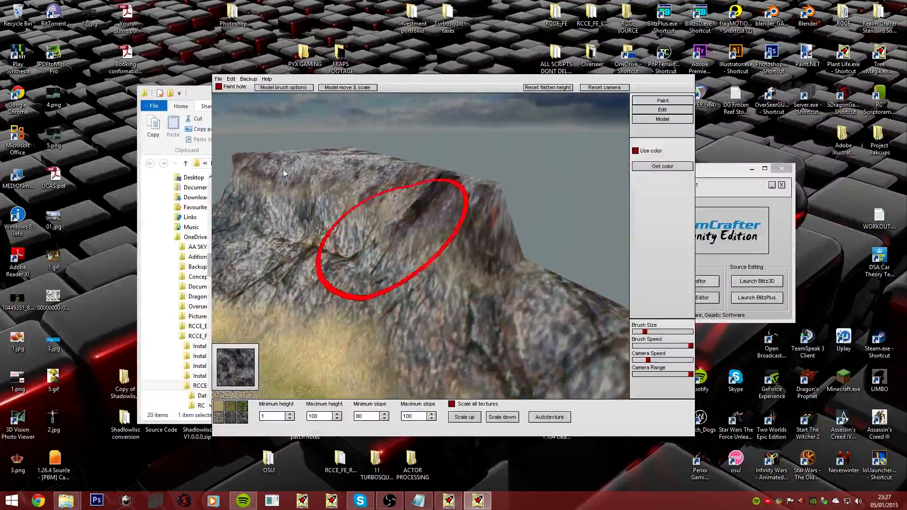
key("Down")
key("Up")
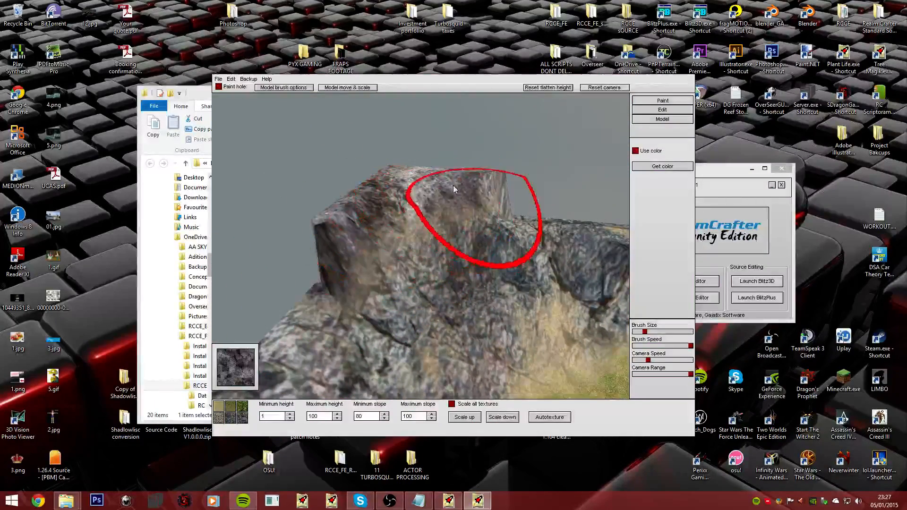
- Paint the tex4_2 rock texture along the top of the low ridge between the flat-topped cliffs
key("Down")
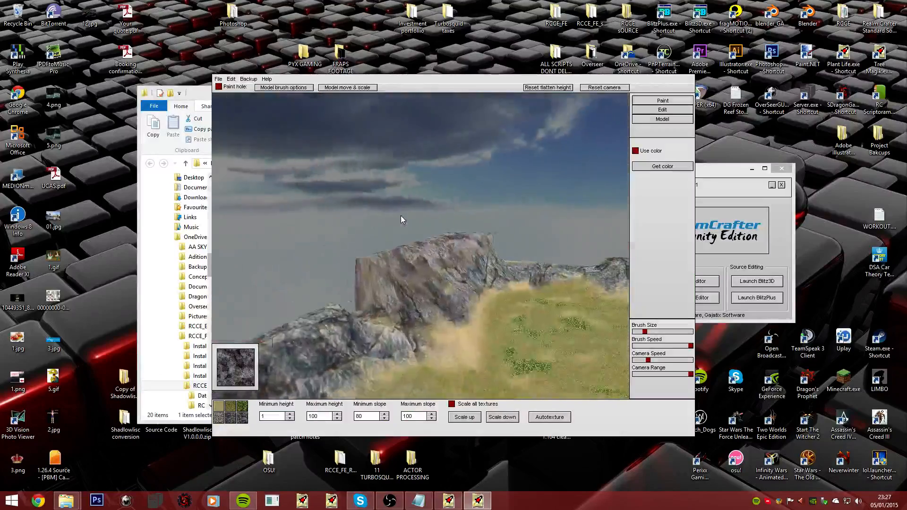
key("Up")
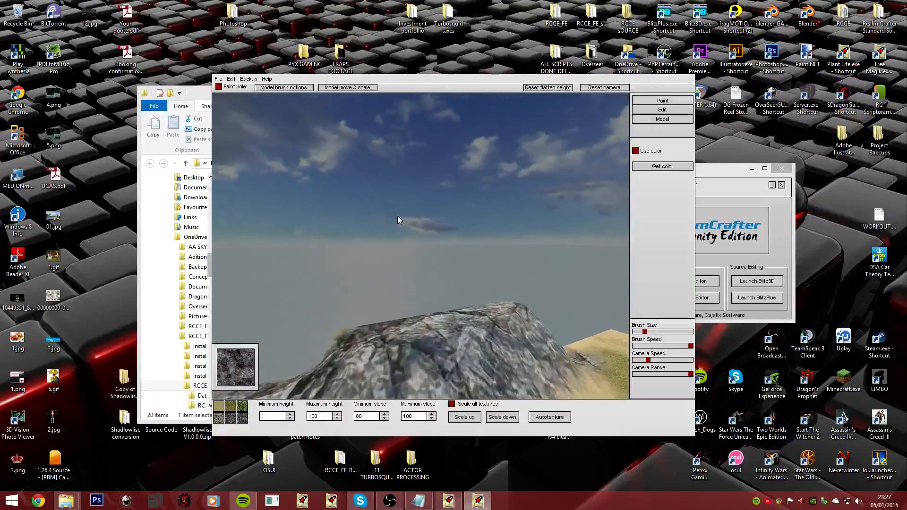
key("Down")
key("Left")
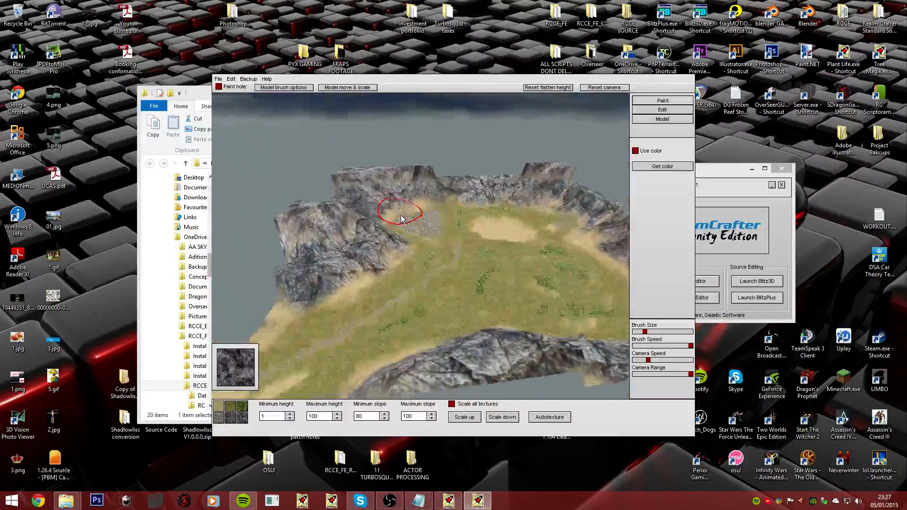
key("Up")
key("Down")
key("Left")
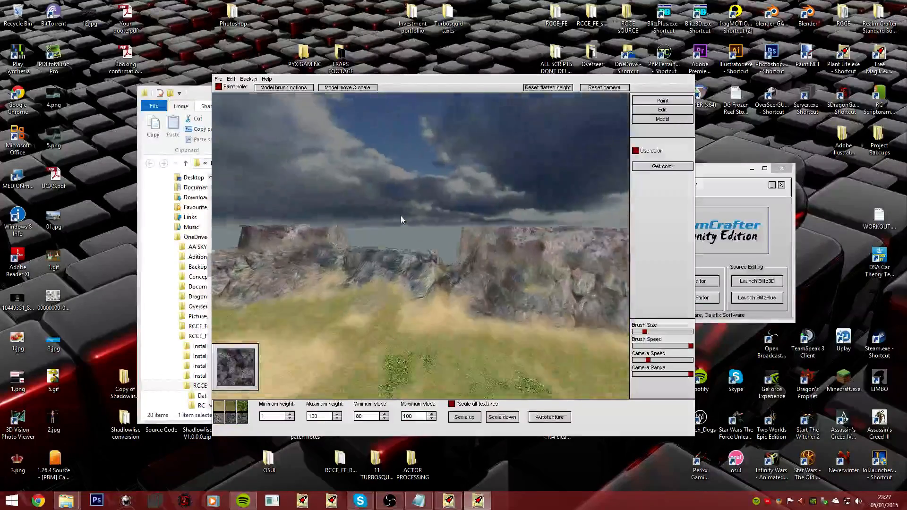
key("Up")
key("Down")
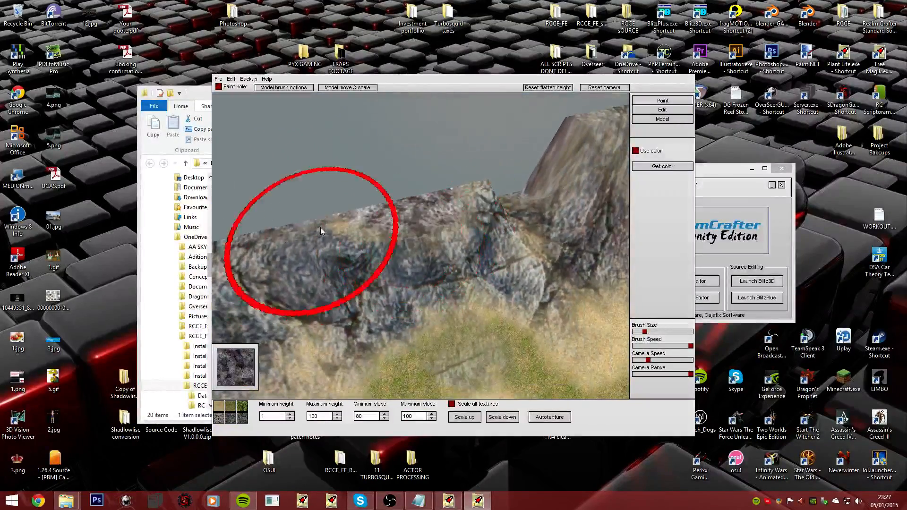
- Paint the tex4_2 rock texture over the crest of the outer hill bordering the grass
key("Down")
key("Up")
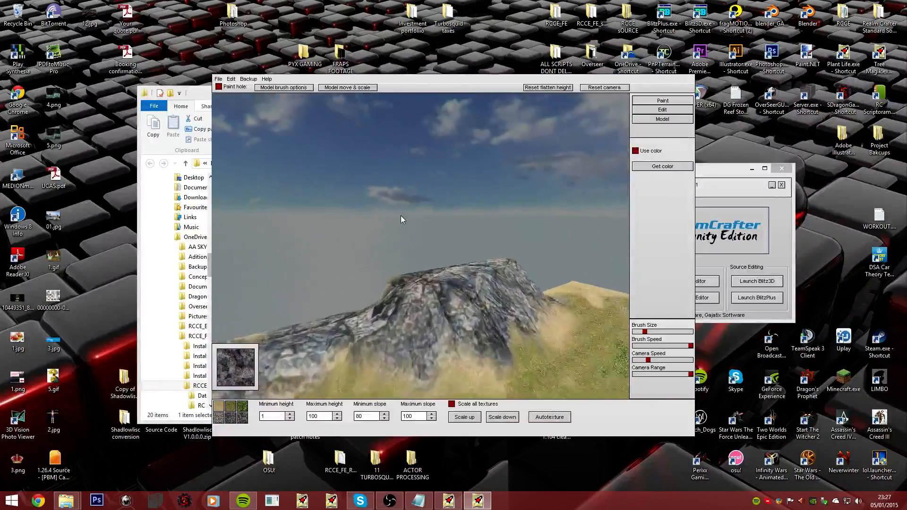
key("Down")
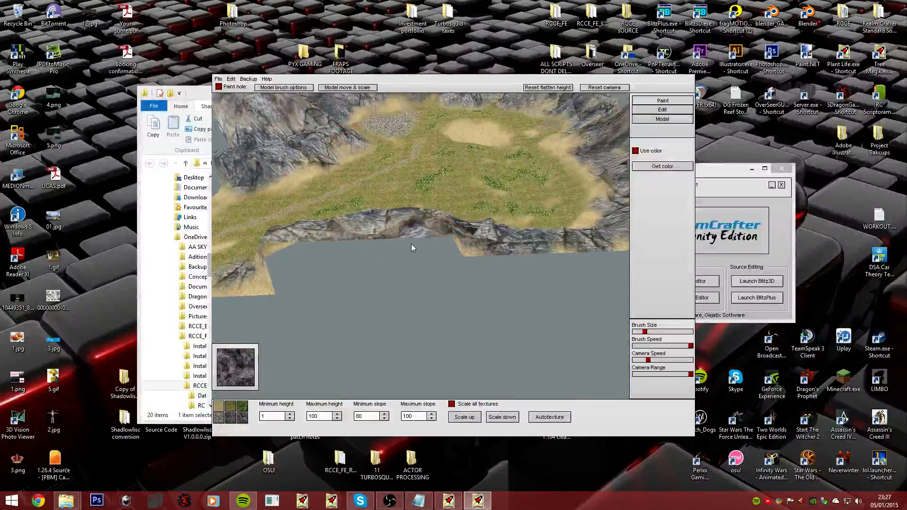
- Inspect the rock textures up close and compare the cliff face with the height marker, using a smaller brush in terrain editing mode
key("Up")
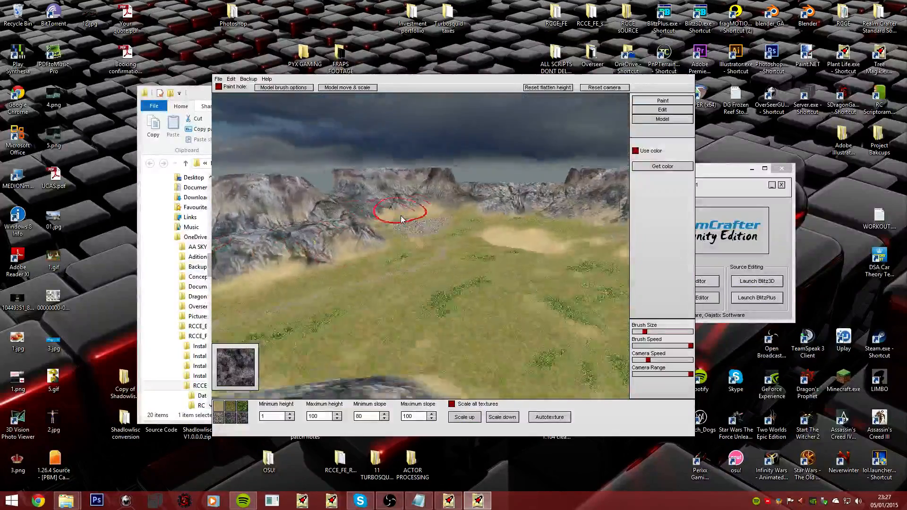
key("Up")
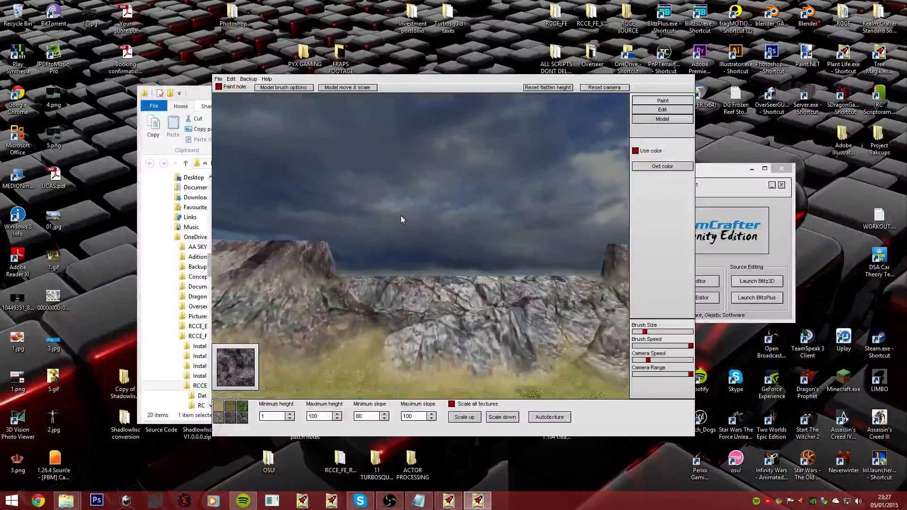
key("Up")
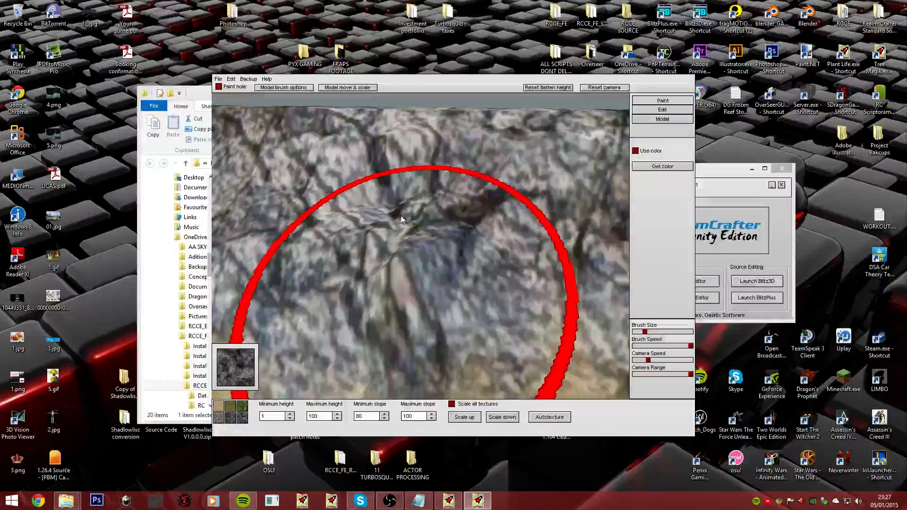
left_click(662, 110)
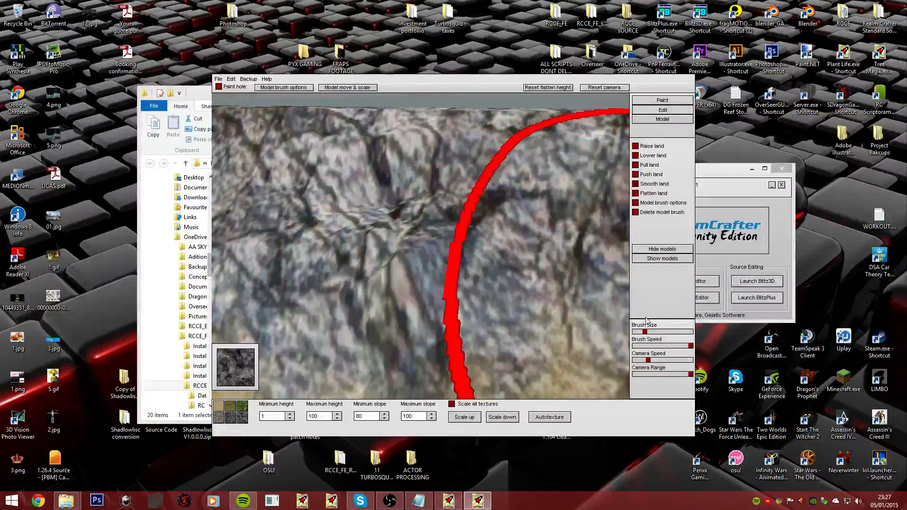
left_click_drag(645, 331, 641, 332)
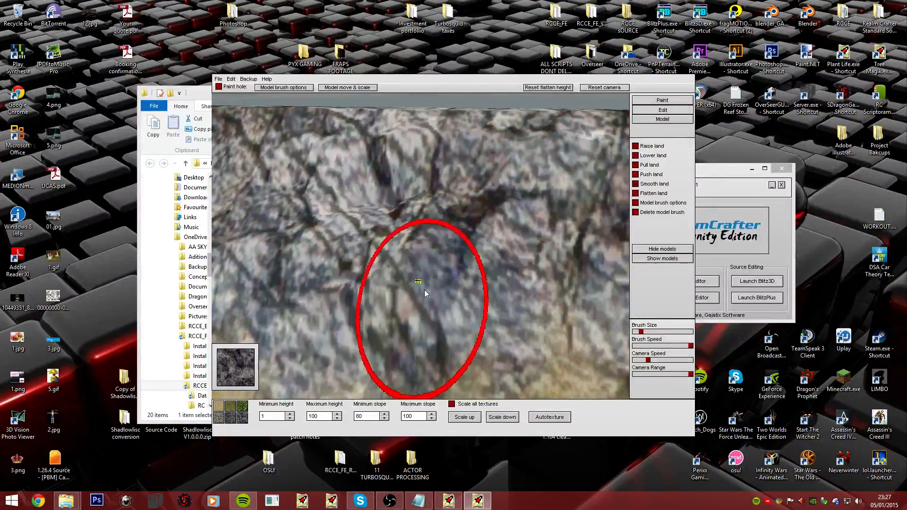
key("Down")
key("Up")
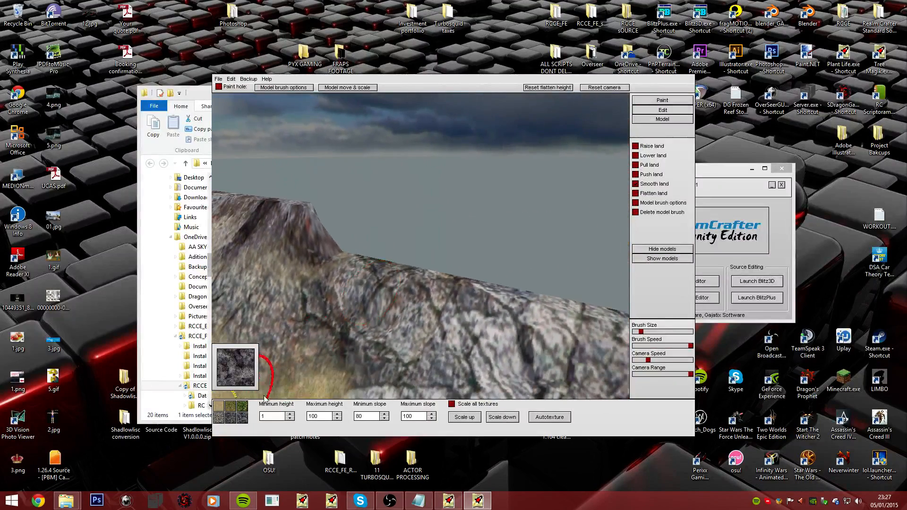
- Return to painting with a larger brush and cover the ridge top between the two peaks with the tex4_2 rock texture
left_click(663, 101)
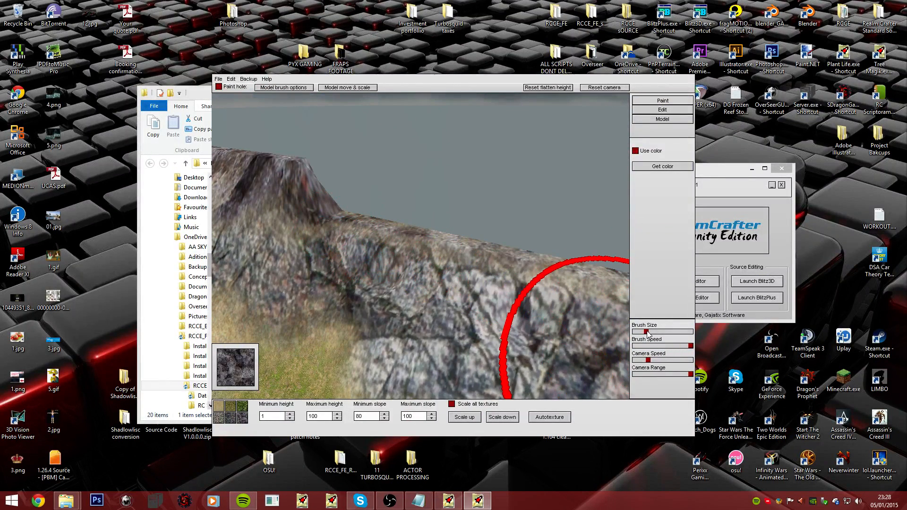
key("Down")
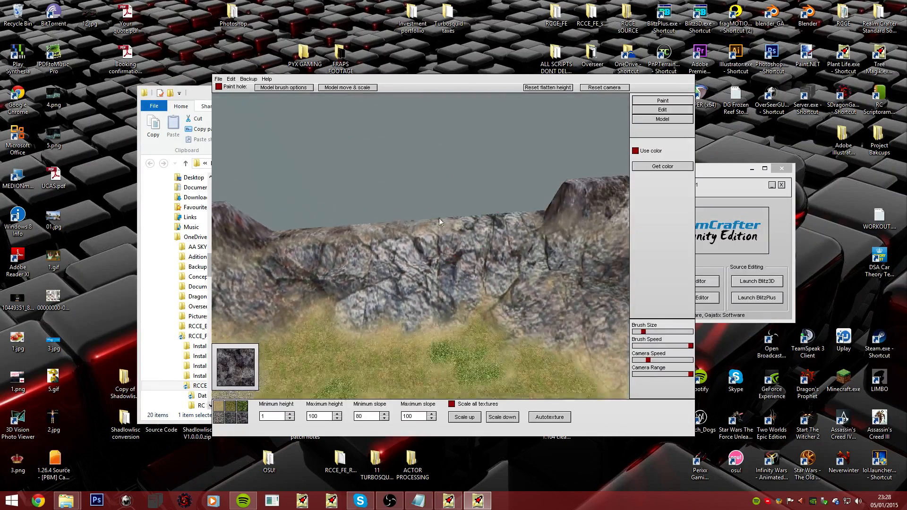
- Paint the grass texture with the 47 to 57 slope range over the flat top of the corner cliff
left_click(232, 409)
key("Up")
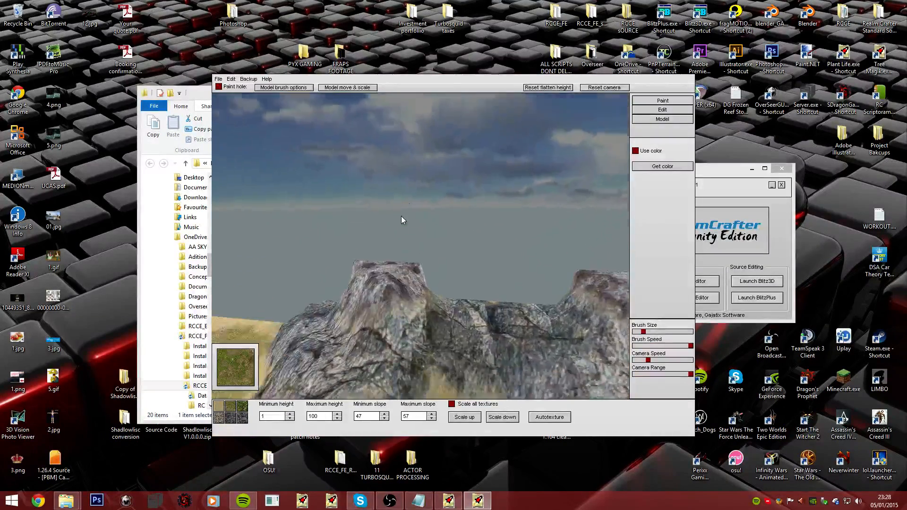
key("Down")
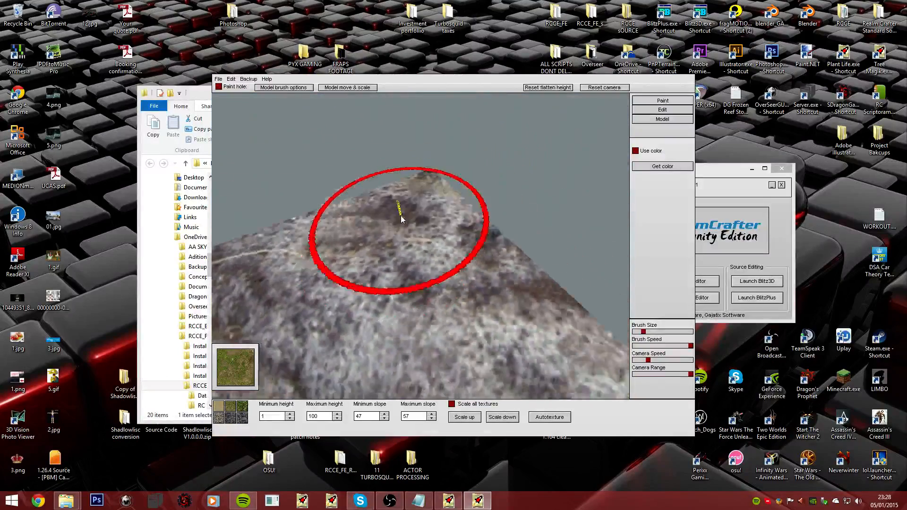
left_click_drag(402, 217, 355, 231)
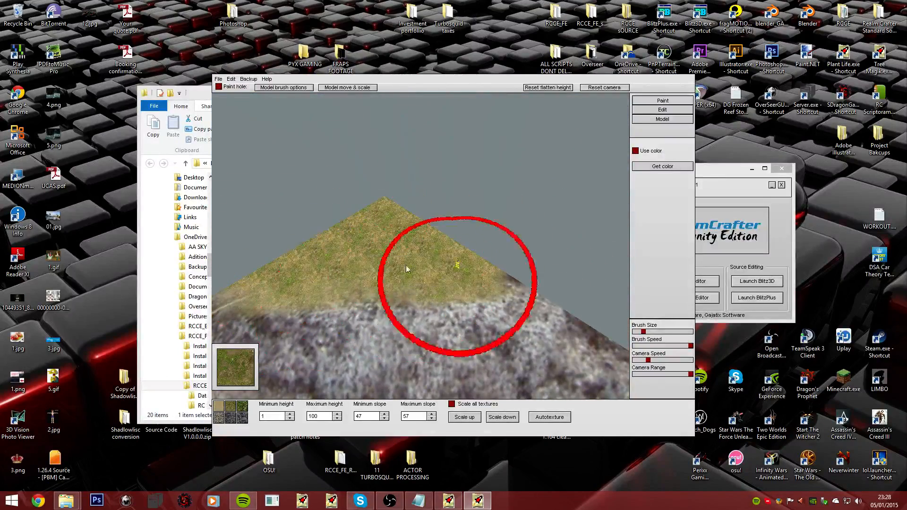
key("Up")
key("Up")
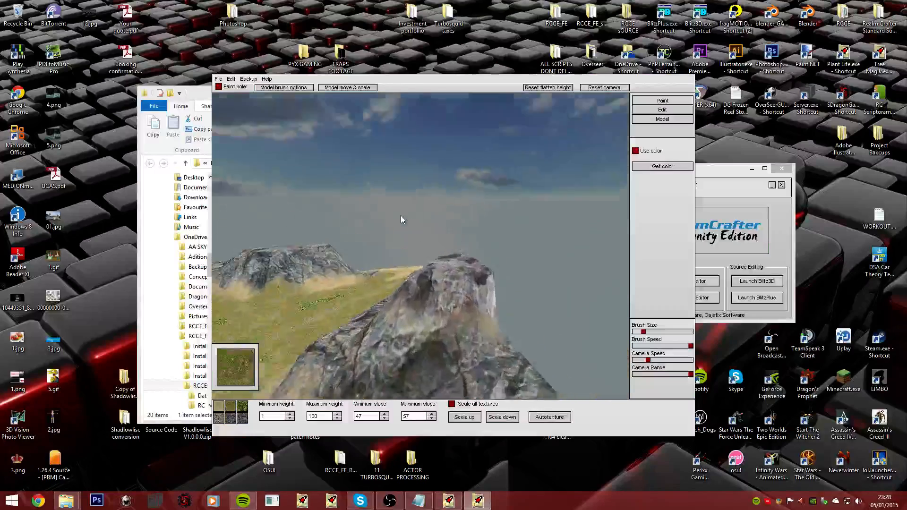
- Extend the 47 to 57 slope grass texture over the rest of the corner peak's flat top
key("Down")
mouse_move(426, 265)
left_mouse_down()
mouse_move(410, 244)
mouse_move(406, 258)
left_mouse_up()
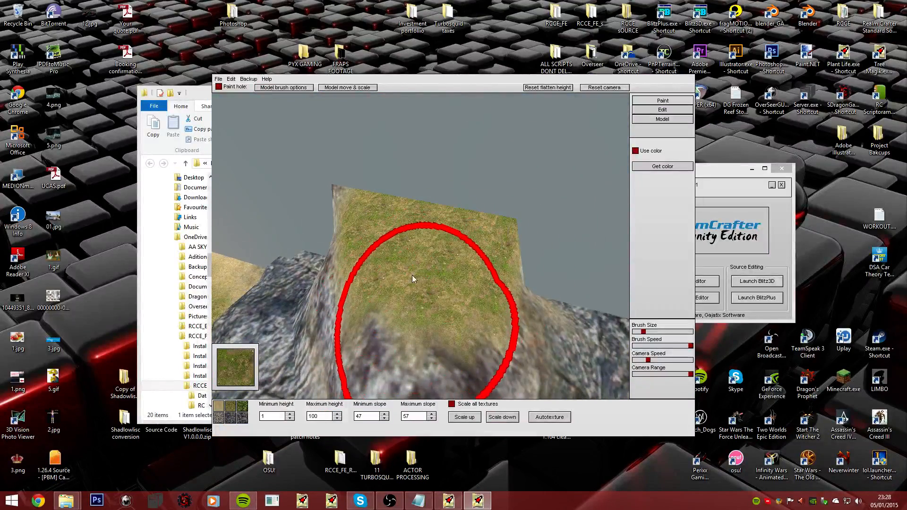
key("Down")
key("Up")
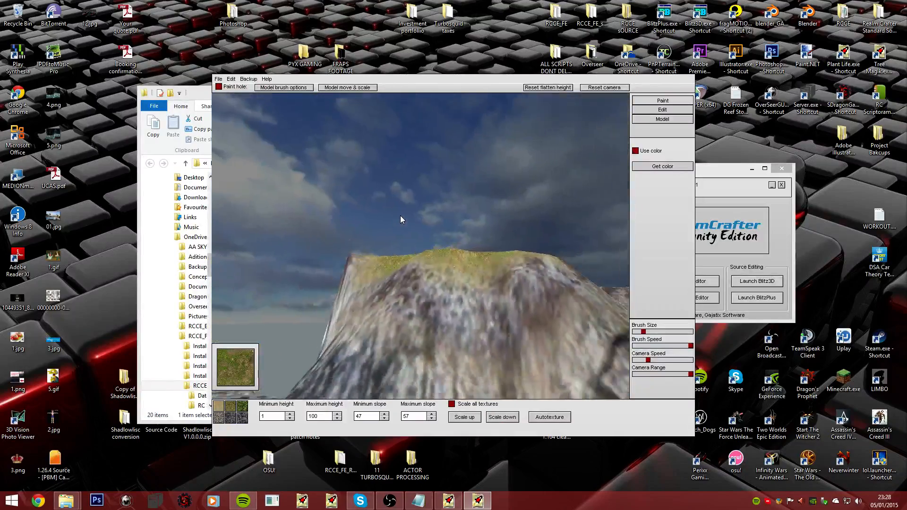
key("Up")
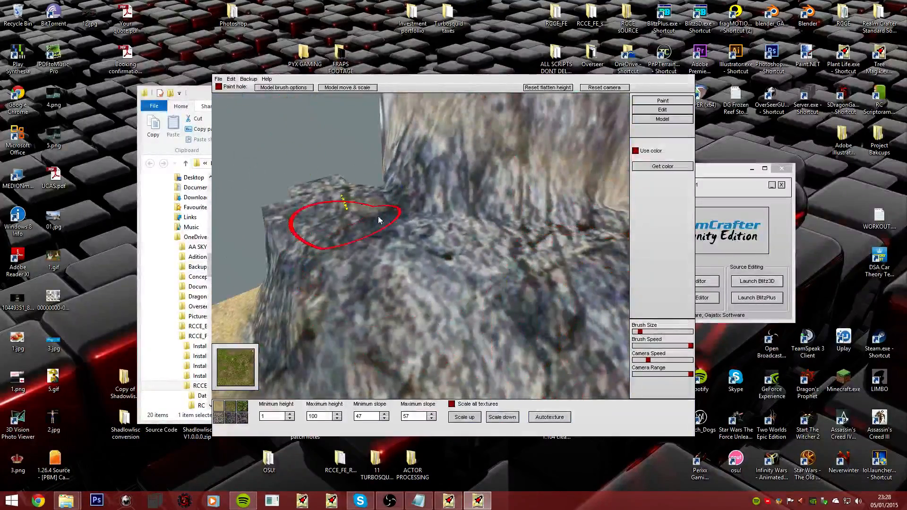
- Paint the grass texture with a smaller brush along the rocky ledges below the peak
mouse_move(379, 220)
left_mouse_down()
mouse_move(334, 283)
mouse_move(365, 213)
mouse_move(619, 331)
left_mouse_up()
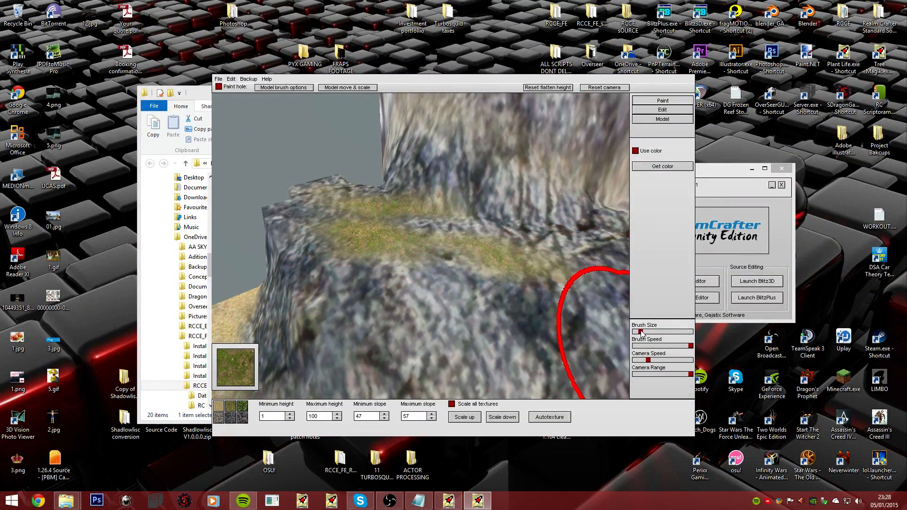
key("Down")
left_click_drag(486, 170, 313, 232)
right_click_drag(528, 163, 404, 217)
mouse_move(404, 217)
left_mouse_down()
mouse_move(329, 258)
mouse_move(355, 312)
left_mouse_up()
right_click_drag(355, 309, 401, 216)
key("Up")
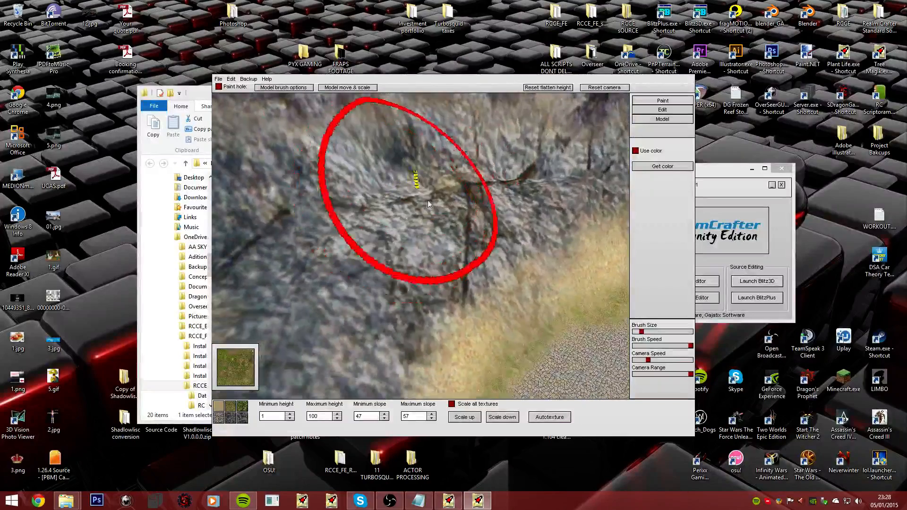
- Brush the grass texture onto the rock shelf above the stone patch and along the adjoining ridge
mouse_move(422, 188)
left_mouse_down()
mouse_move(489, 197)
mouse_move(329, 269)
left_mouse_up()
key("Up")
right_click_drag(329, 269, 401, 217)
left_click_drag(395, 227, 391, 227)
mouse_move(391, 224)
right_mouse_down()
mouse_move(401, 216)
mouse_move(368, 212)
right_mouse_up()
key("Up")
left_click_drag(368, 213, 406, 208)
right_click_drag(620, 183, 401, 217)
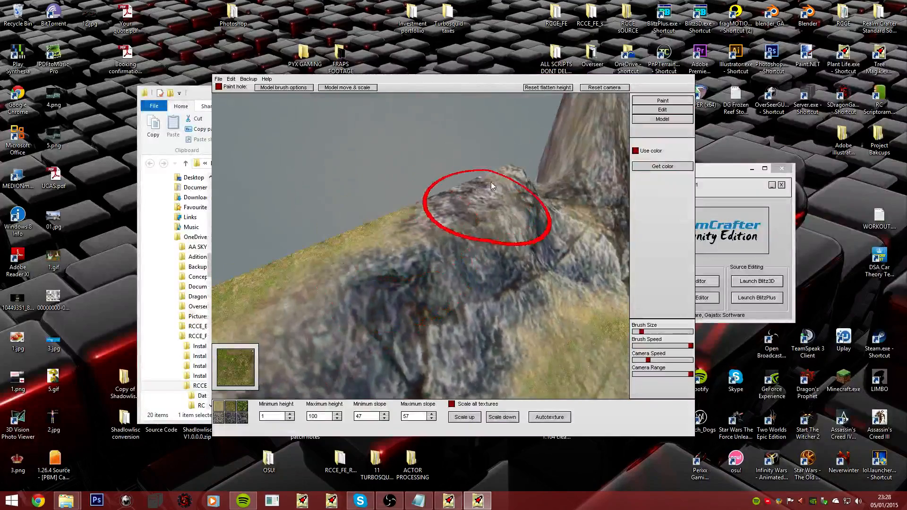
- Paint the grass texture over the ridge crest and the flat cliff top next to it
left_click_drag(492, 186, 470, 189)
mouse_move(401, 218)
right_mouse_down()
mouse_move(397, 209)
mouse_move(401, 220)
mouse_move(425, 212)
right_mouse_up()
key("Down")
mouse_move(425, 213)
left_mouse_down()
mouse_move(406, 207)
mouse_move(352, 250)
mouse_move(401, 219)
left_mouse_up()
right_click_drag(401, 218, 401, 216)
key("Up")
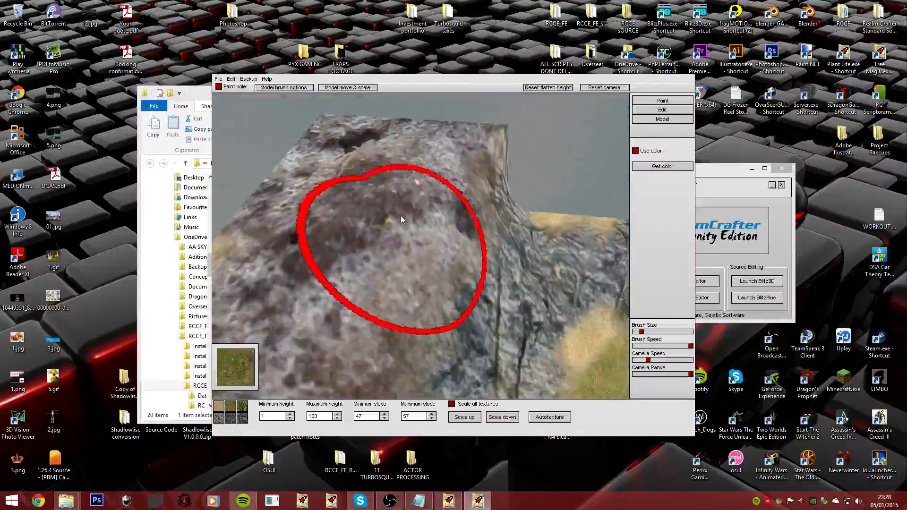
key("Down")
mouse_move(425, 183)
left_mouse_down()
mouse_move(384, 166)
mouse_move(447, 211)
mouse_move(303, 275)
left_mouse_up()
- Cover the flat tops of the outer ridge behind the grey cliffs with the grass texture
right_click_drag(400, 216, 401, 217)
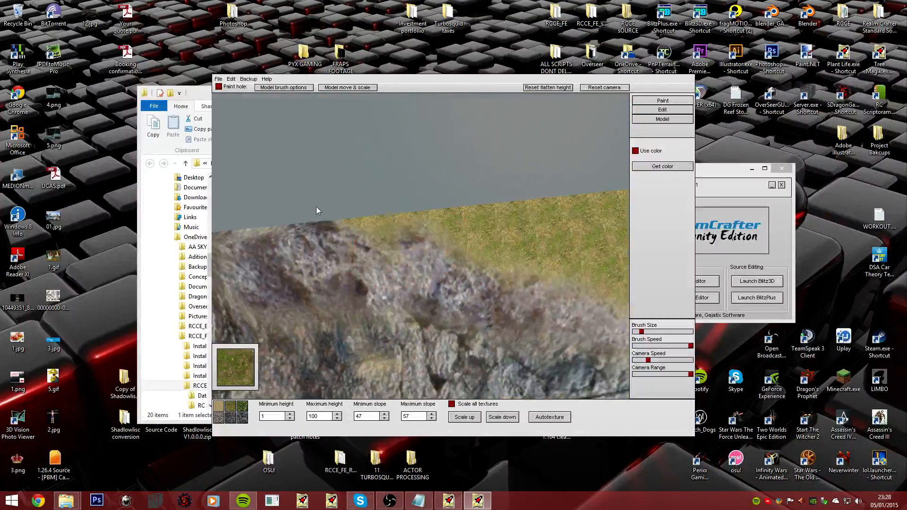
right_click_drag(574, 244, 401, 216)
key("Down")
key("Up")
key("Down")
mouse_move(487, 191)
left_mouse_down()
mouse_move(481, 184)
mouse_move(432, 204)
mouse_move(381, 247)
left_mouse_up()
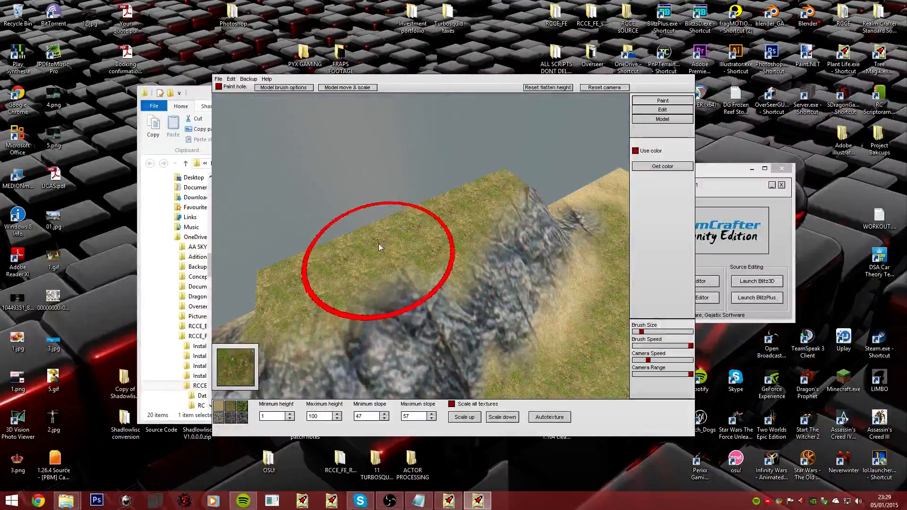
mouse_move(381, 247)
right_mouse_down()
mouse_move(403, 219)
mouse_move(339, 184)
right_mouse_up()
left_click_drag(349, 203, 384, 211)
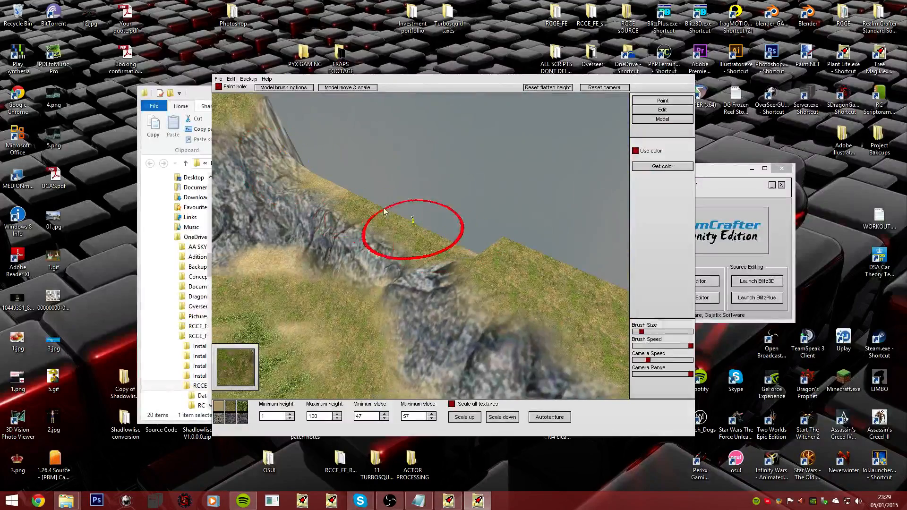
right_click_drag(349, 186, 401, 218)
- Paint grass into the gap between the rock faces with a smaller brush, then switch to the rock texture with the 80 to 100 slope range
key("w")
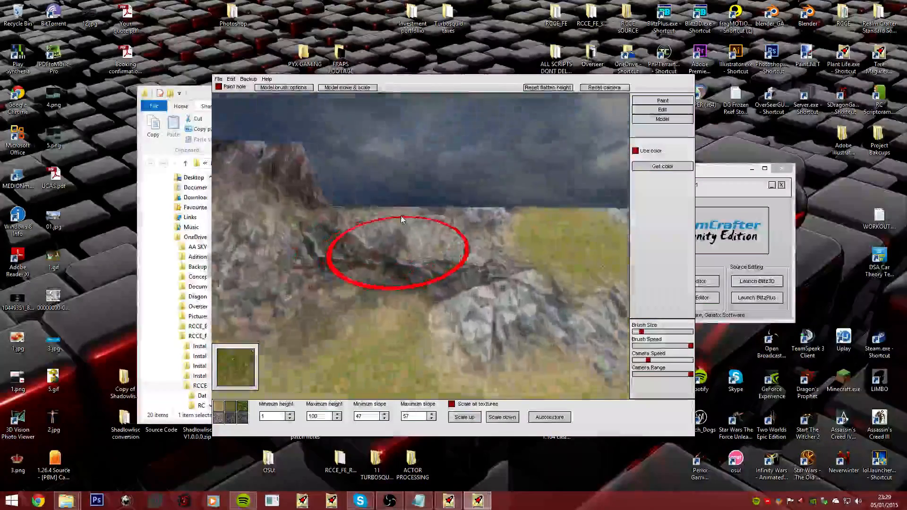
key("s")
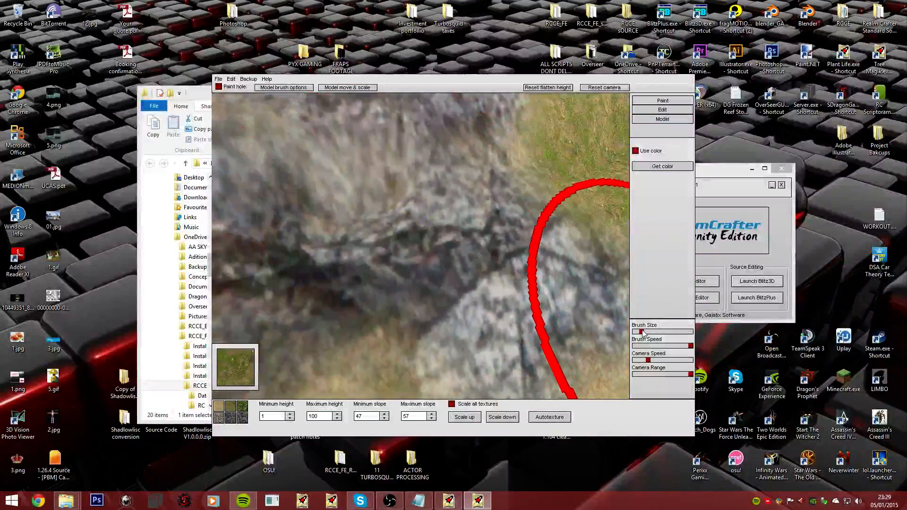
key("w")
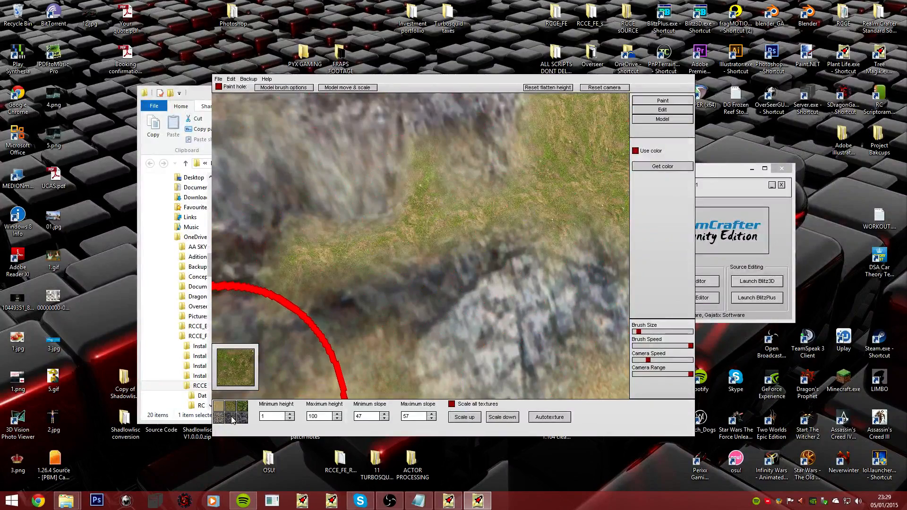
key("s")
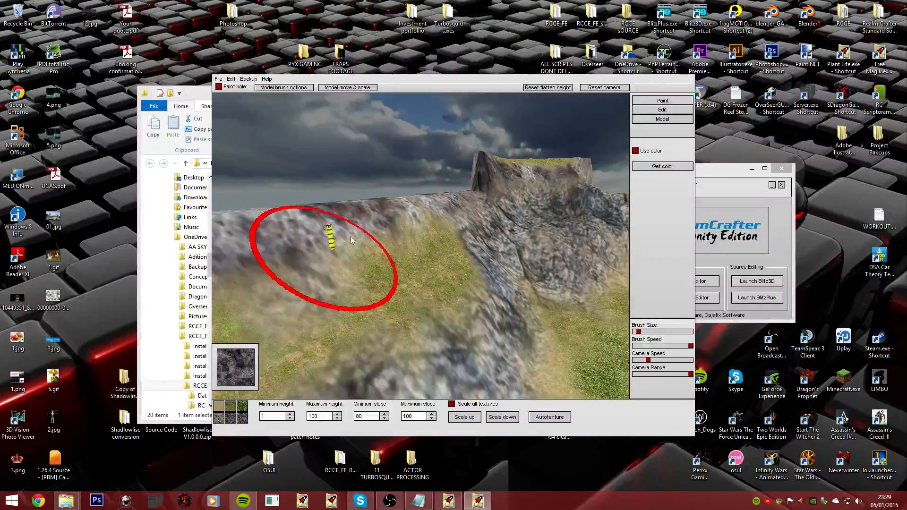
key("w")
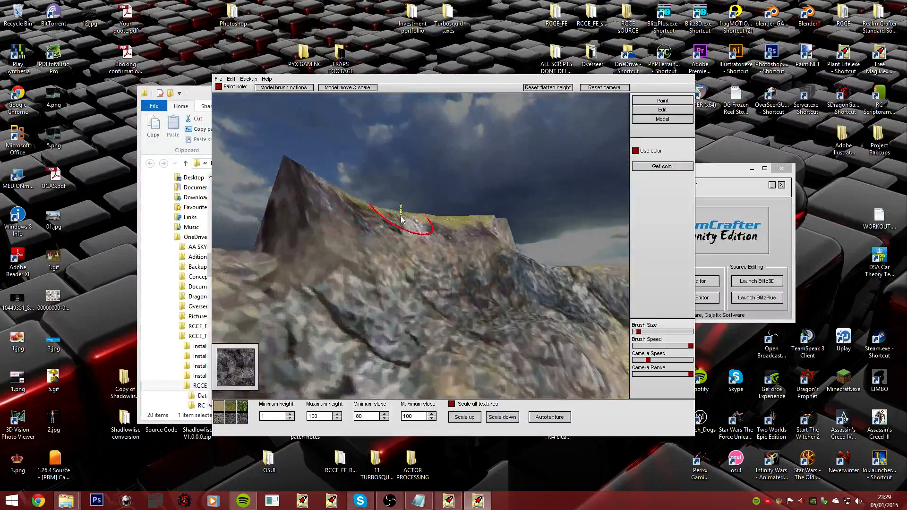
- Reselect the 47 to 57 slope grass texture and paint small patches on the ledges between the rocks
left_click(232, 407)
key("s")
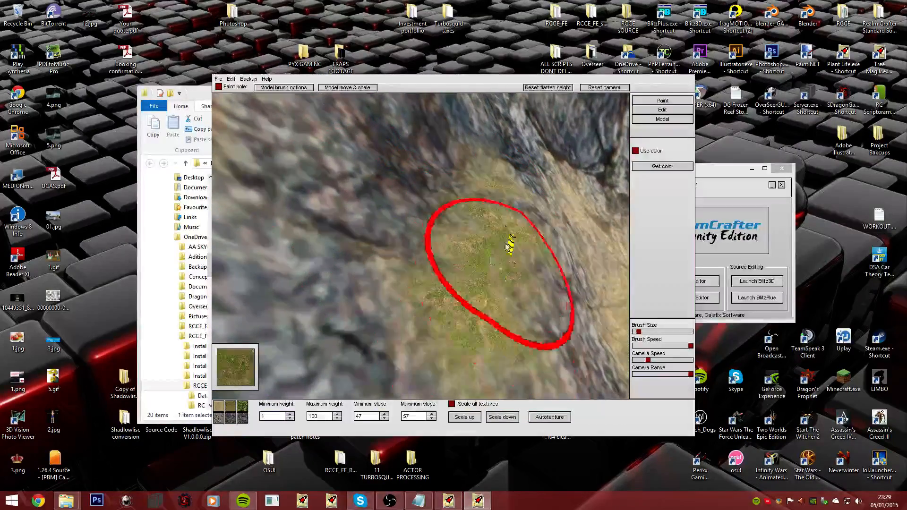
right_click_drag(444, 313, 401, 219)
key("w")
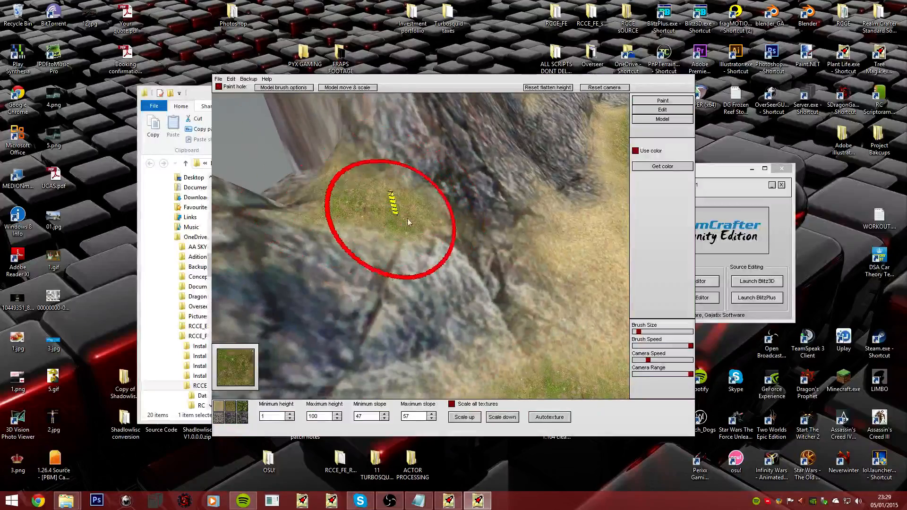
key("a")
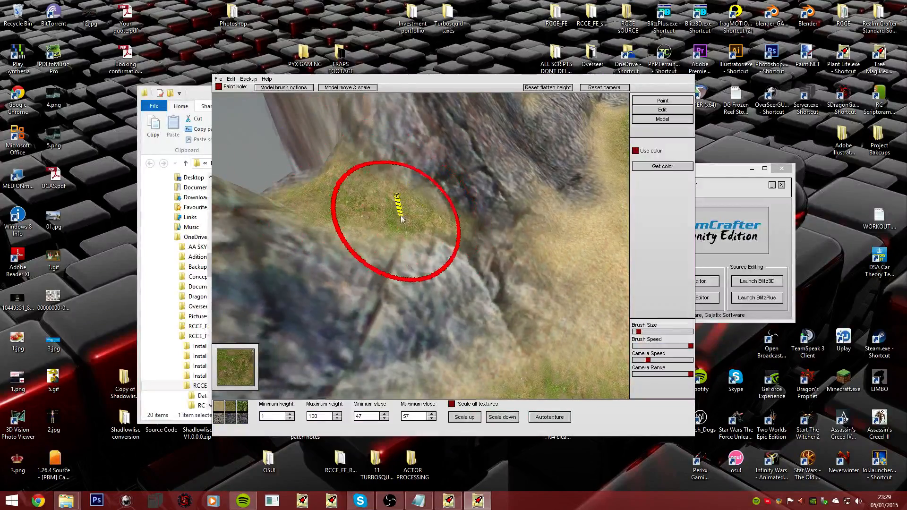
key("s")
key("w")
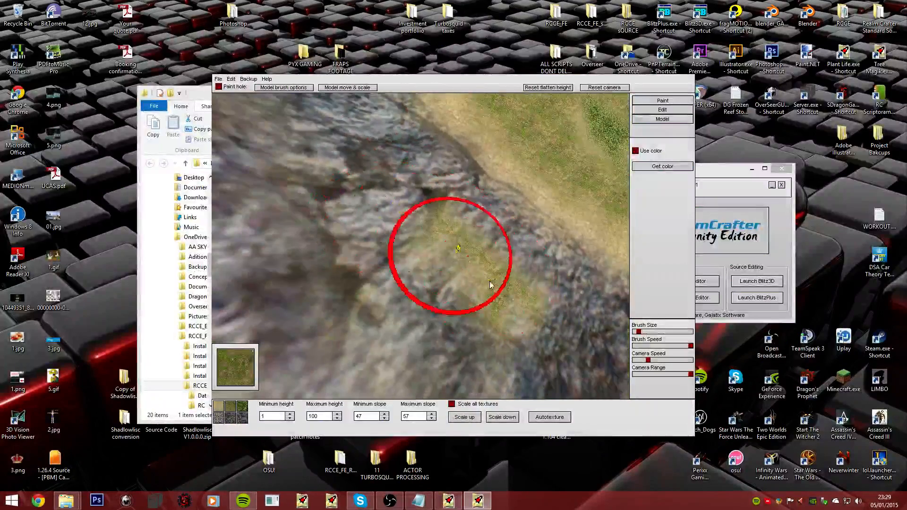
- Add patches of the dark green grass texture with the 1 to 35 slope range to the grassy plateau and a rock ledge
left_click(242, 407)
key("s")
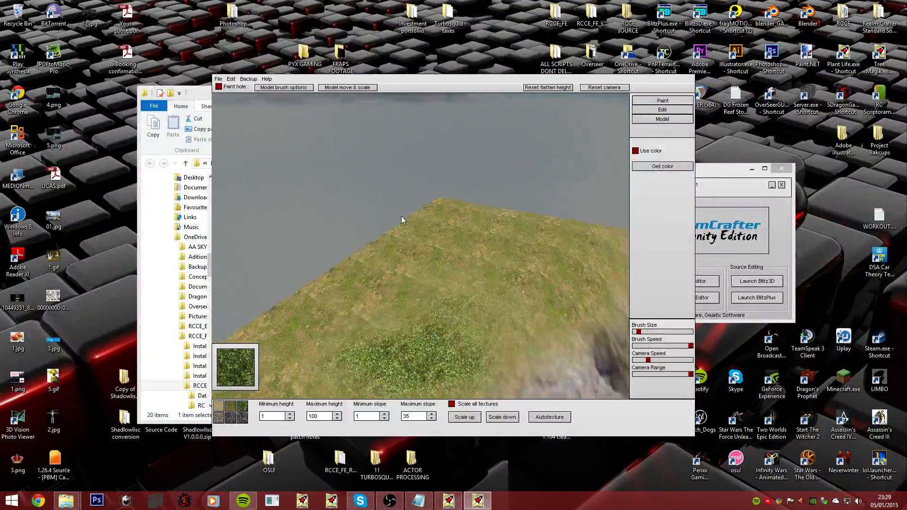
key("w")
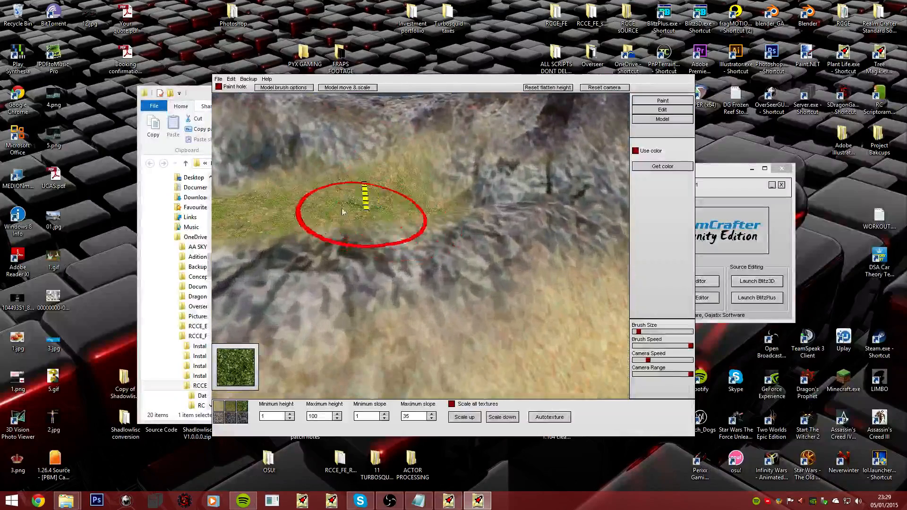
left_click_drag(288, 225, 296, 221)
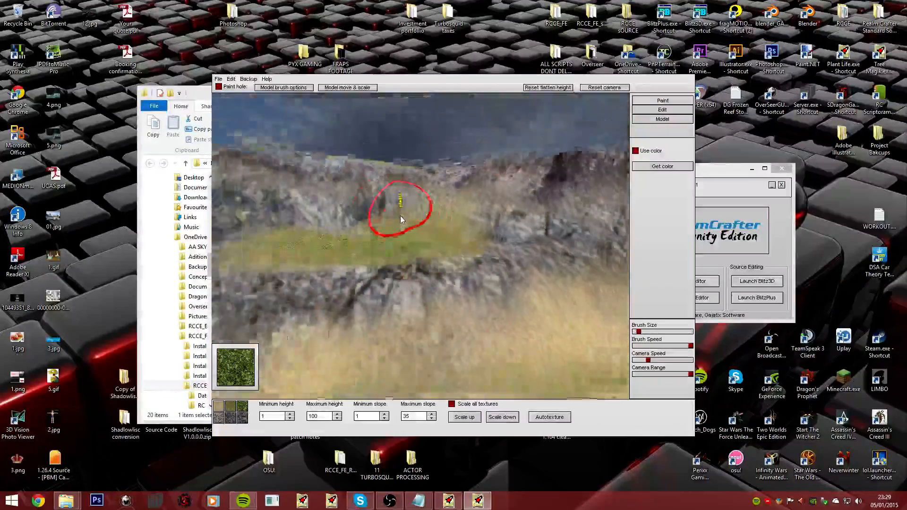
- Dab the dark green grass texture onto the saddle between the peaks and the remaining grassy ledges
key("Up")
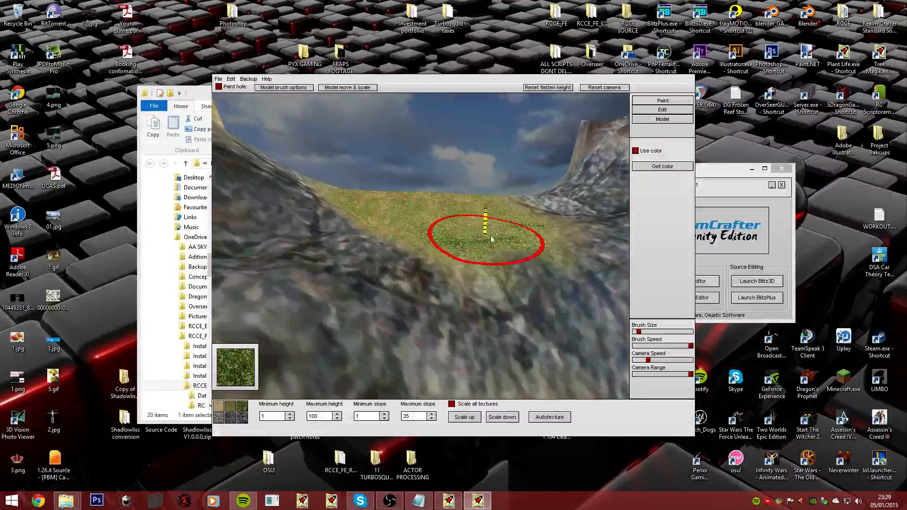
key("Up")
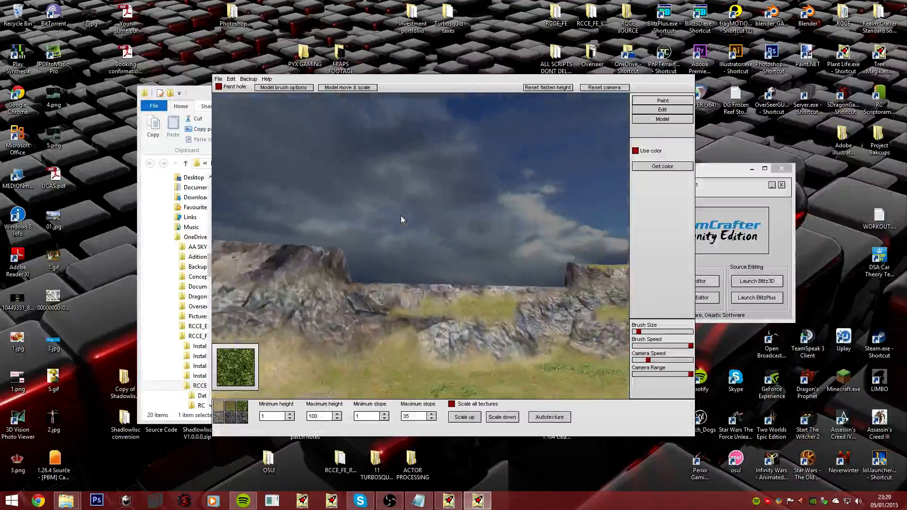
key("Up")
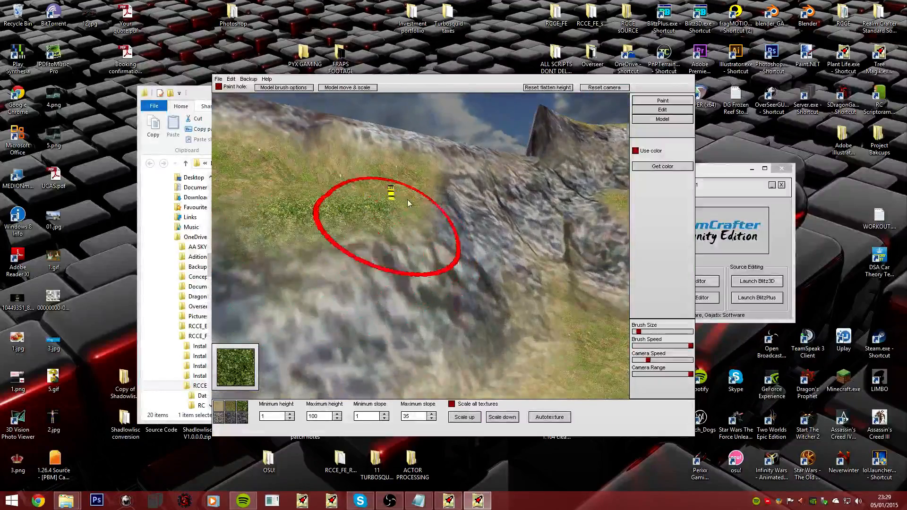
key("Down")
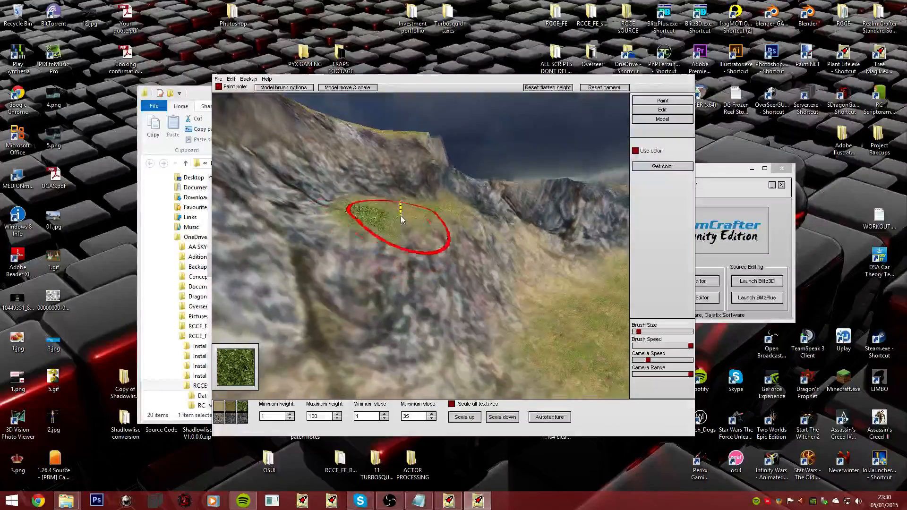
- Scale down the rock texture with the 69 to 79 slope range and check its size against the height marker on the cliff
key("Left")
key("Down")
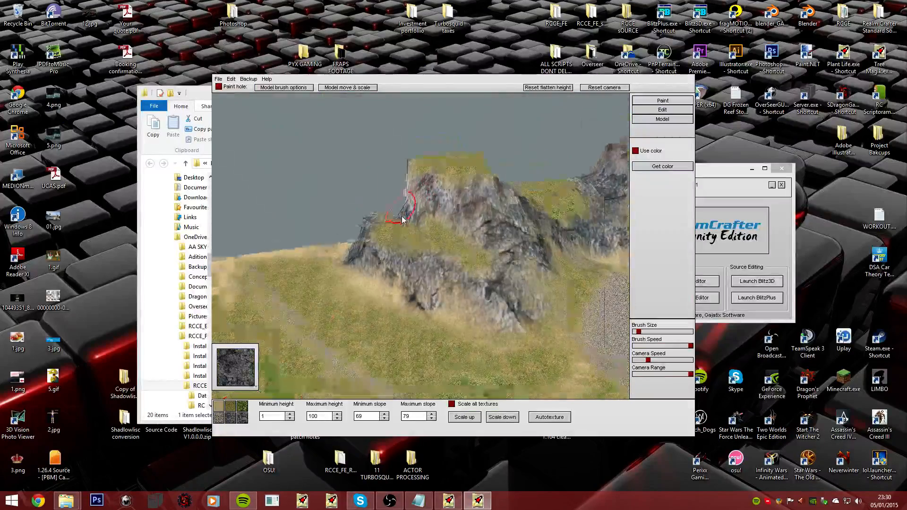
left_click(515, 421)
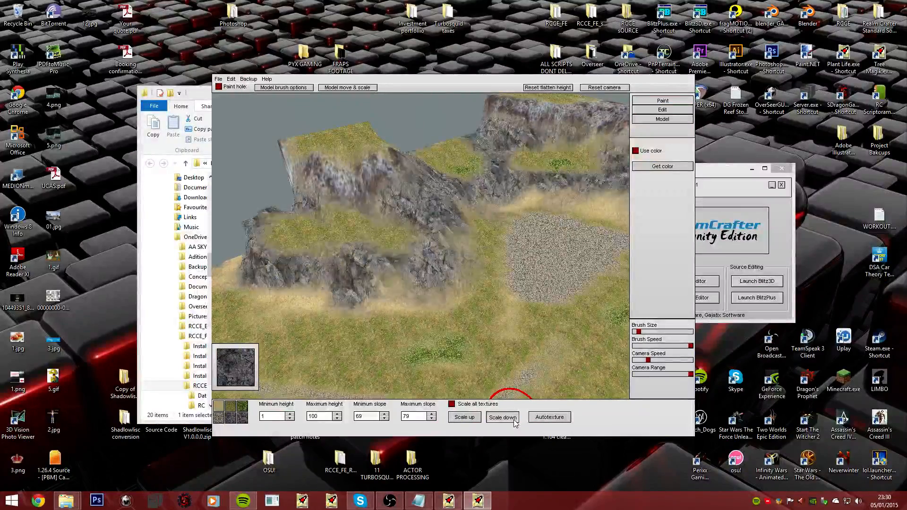
left_click(514, 420)
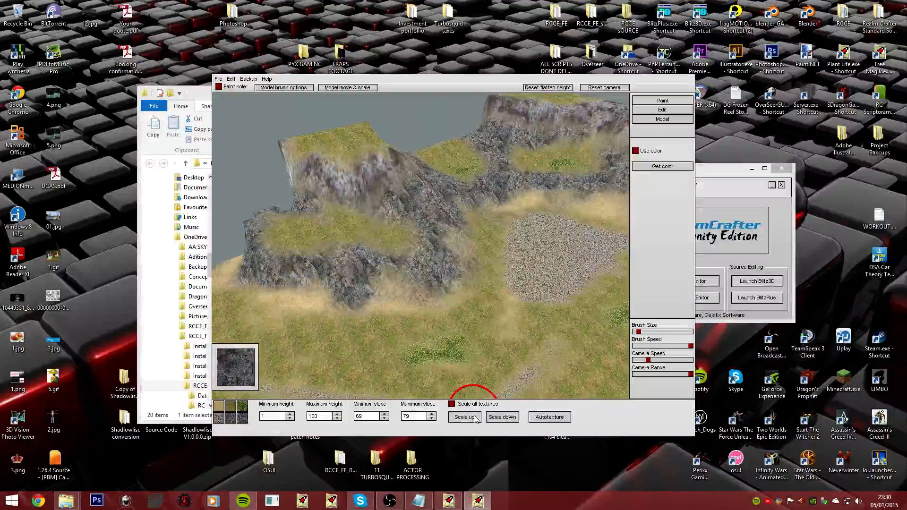
key("Up")
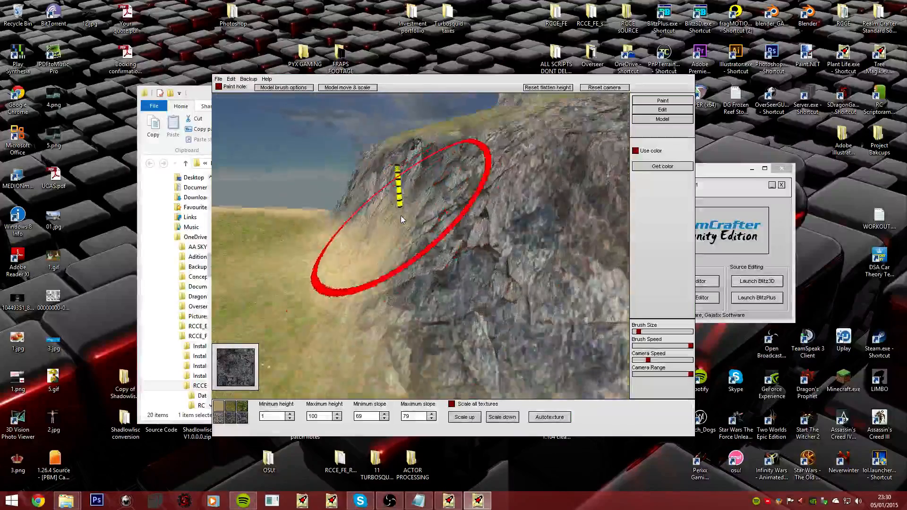
key("Up")
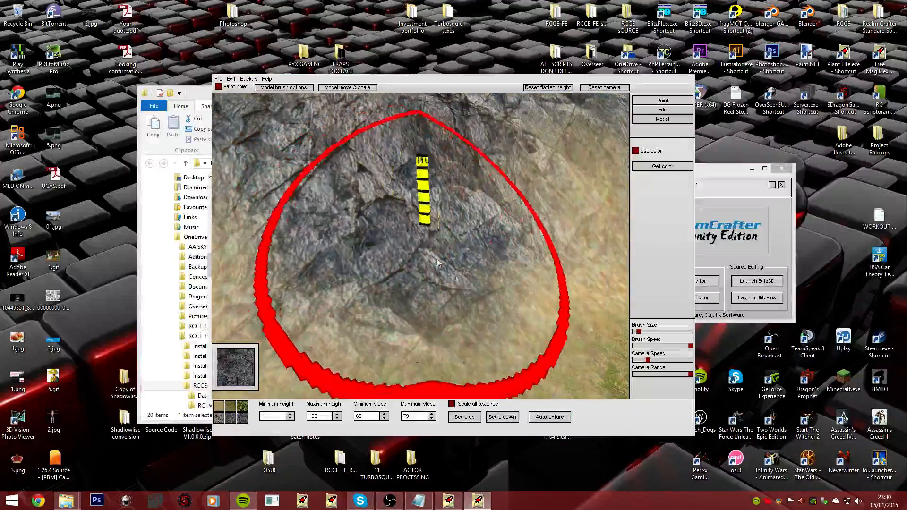
- Scale down the rock texture with the 80 to 100 slope range and inspect the cliffs from afar and up close
key("Down")
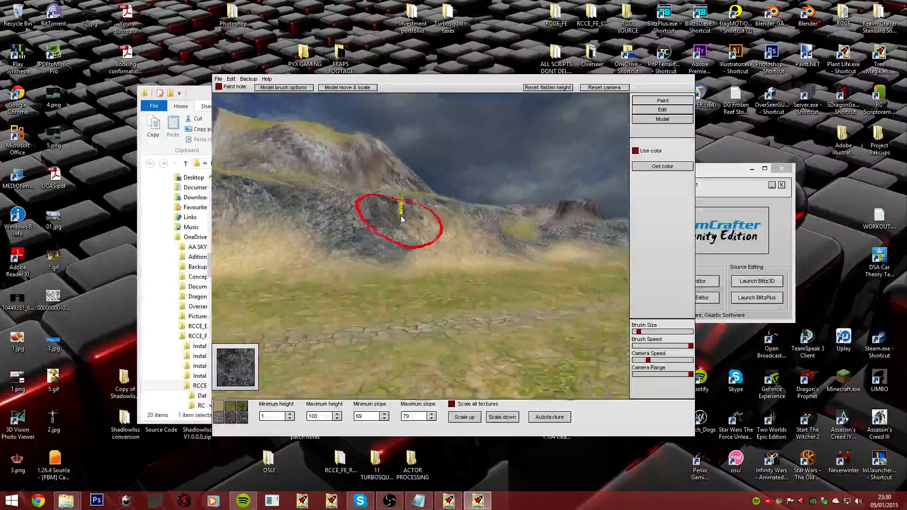
key("Up")
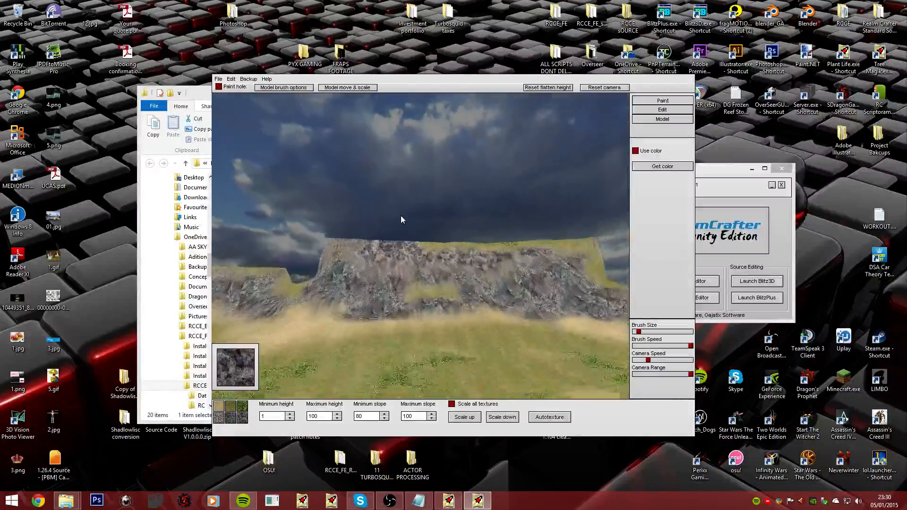
key("Down")
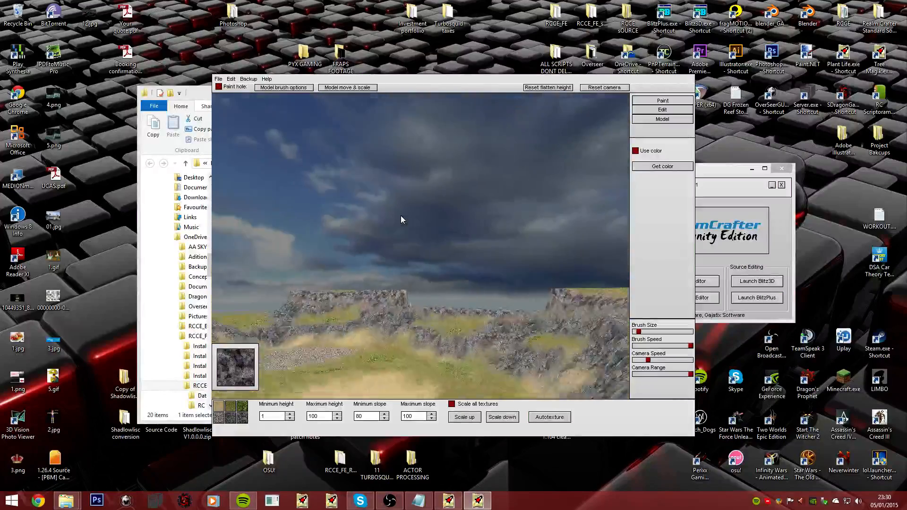
key("Up")
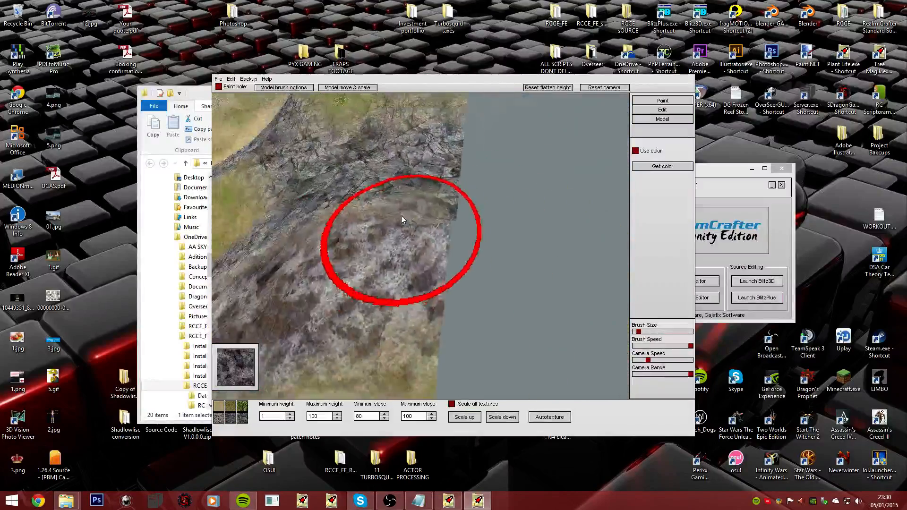
- Examine the textured cliffs from the sandy valley floor, from above the grassy ledges and along the terrain's outer edge
key("Up")
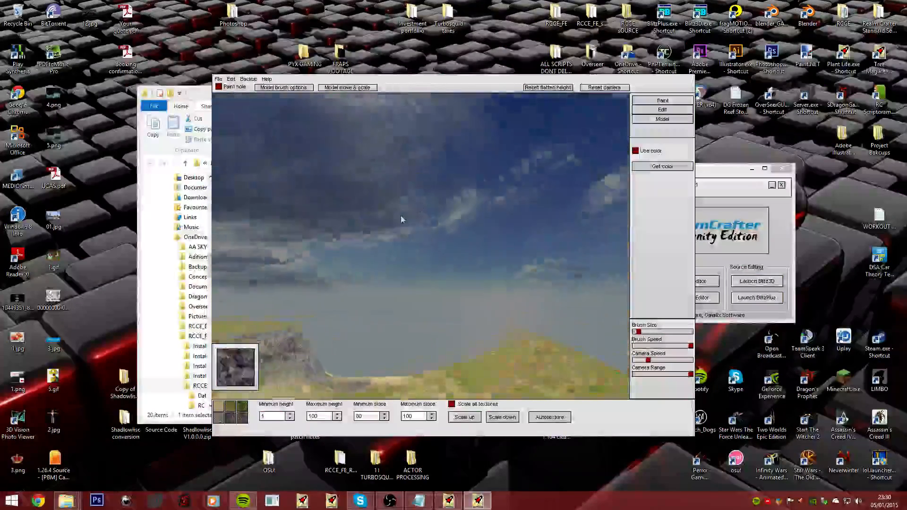
right_click_drag(401, 220, 496, 241)
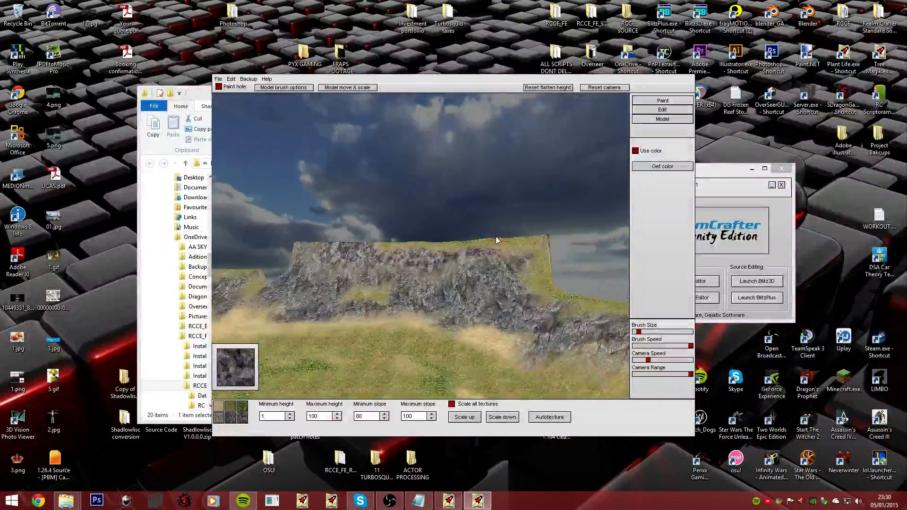
right_click_drag(400, 220, 434, 225)
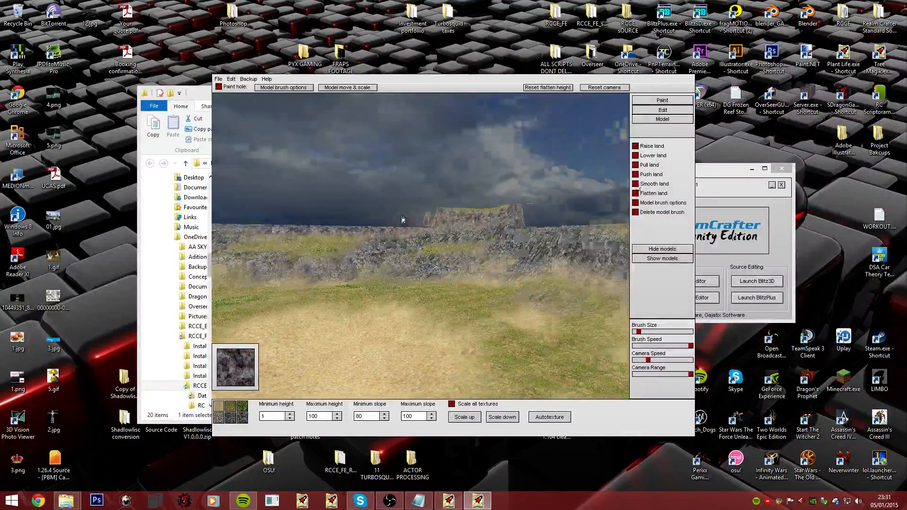
mouse_move(405, 216)
right_mouse_down()
mouse_move(423, 235)
mouse_move(398, 197)
mouse_move(402, 172)
right_mouse_up()
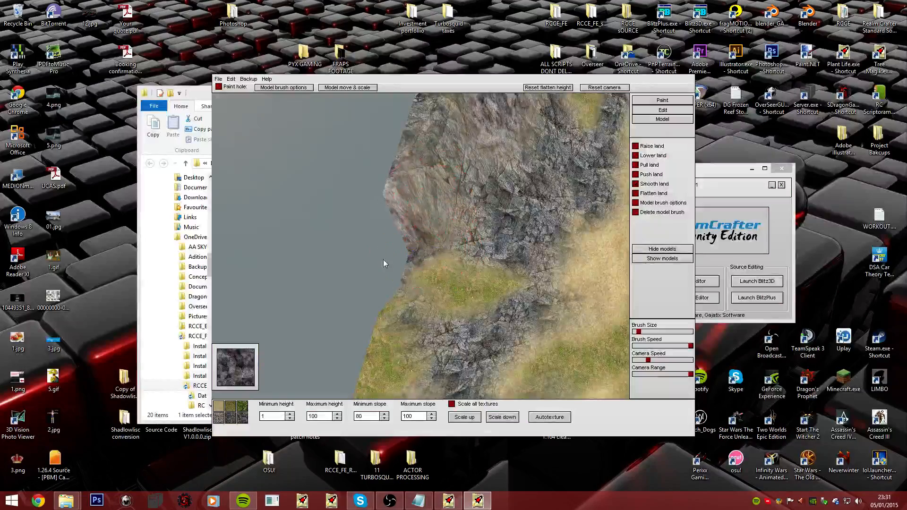
mouse_move(384, 263)
right_mouse_down()
mouse_move(403, 210)
mouse_move(399, 233)
right_mouse_up()
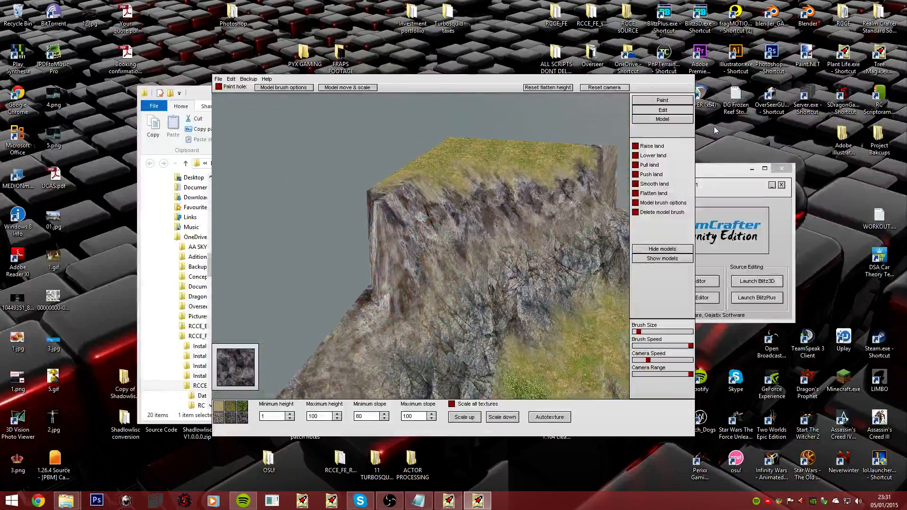
mouse_move(635, 150)
right_mouse_down()
mouse_move(403, 217)
mouse_move(411, 216)
right_mouse_up()
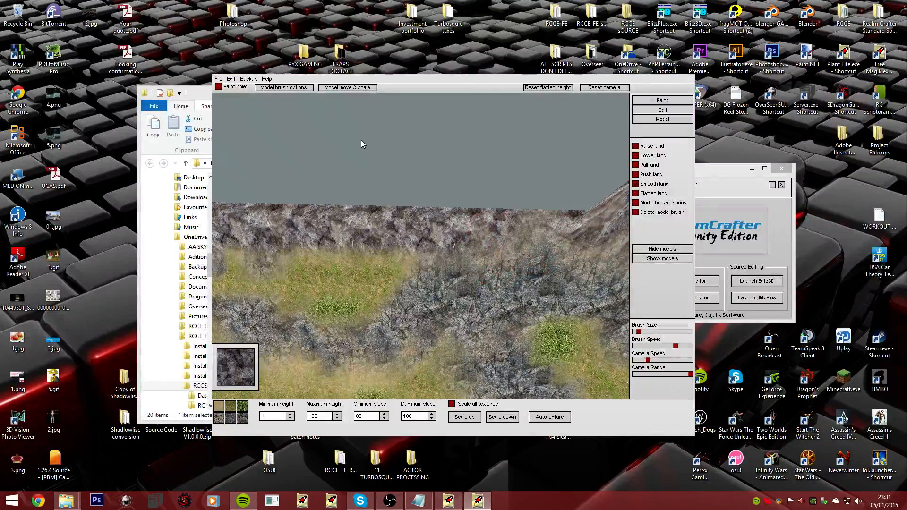
- Examine the terrain's cliffs, plateaus, path and outer rim from several viewpoints
right_click_drag(361, 140, 401, 218)
key("w")
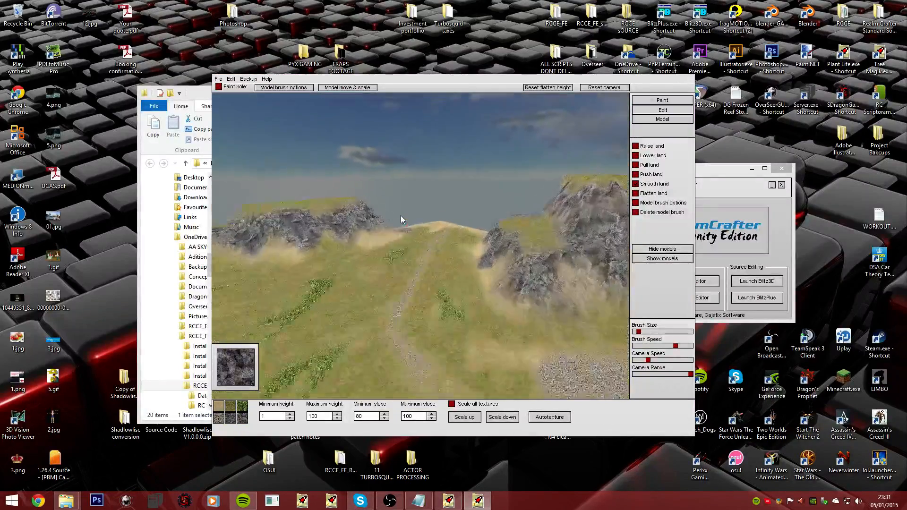
key("w")
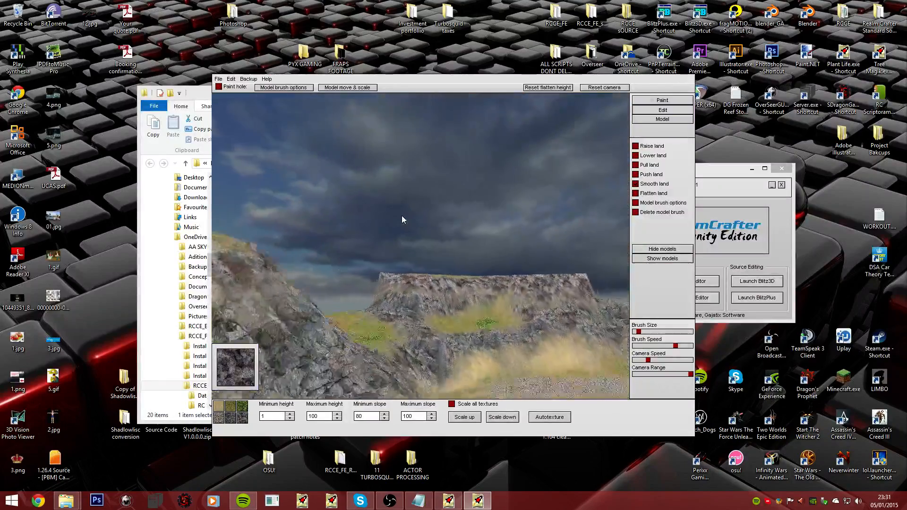
key("w")
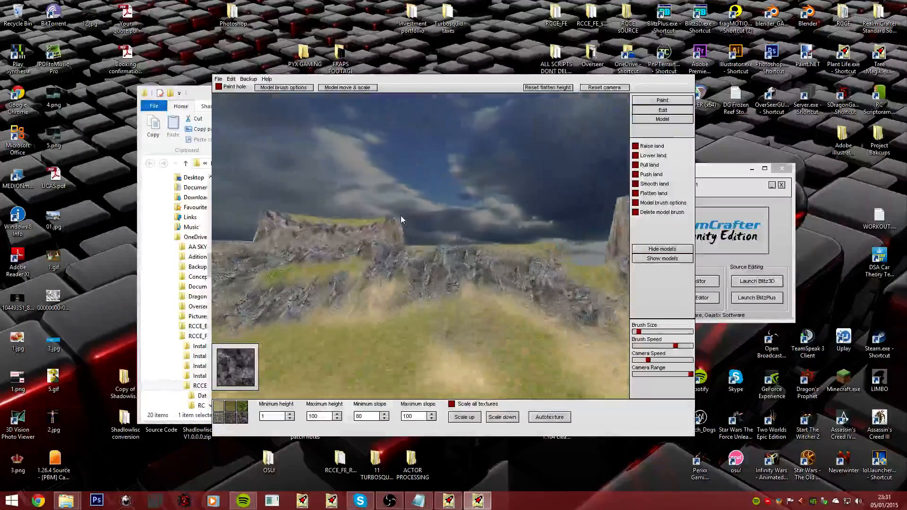
key("w")
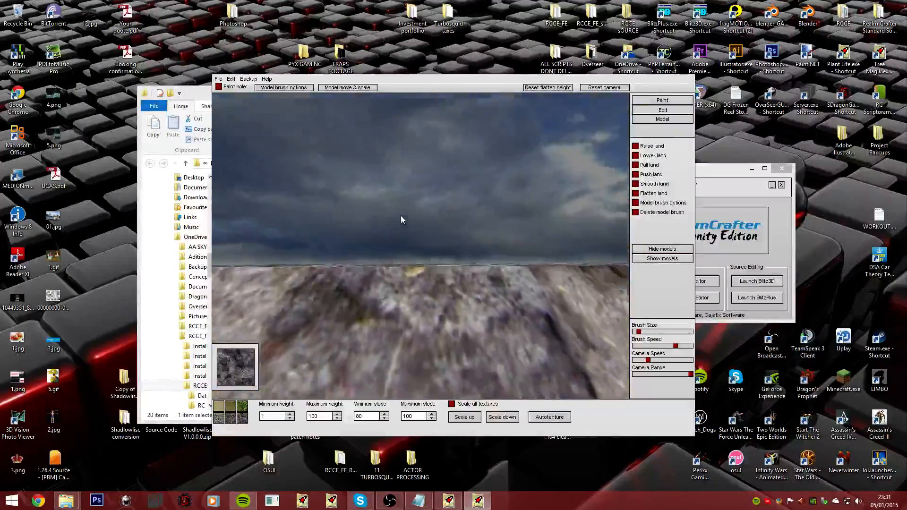
key("w")
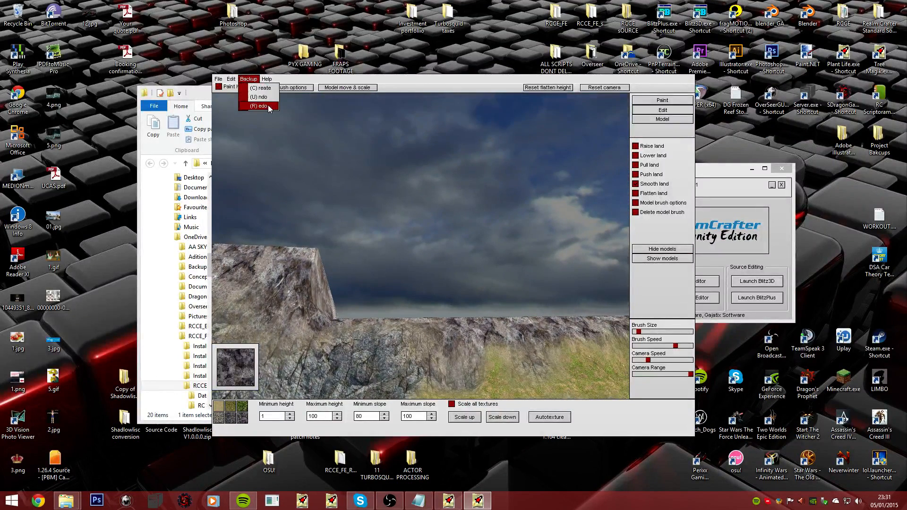
key("s")
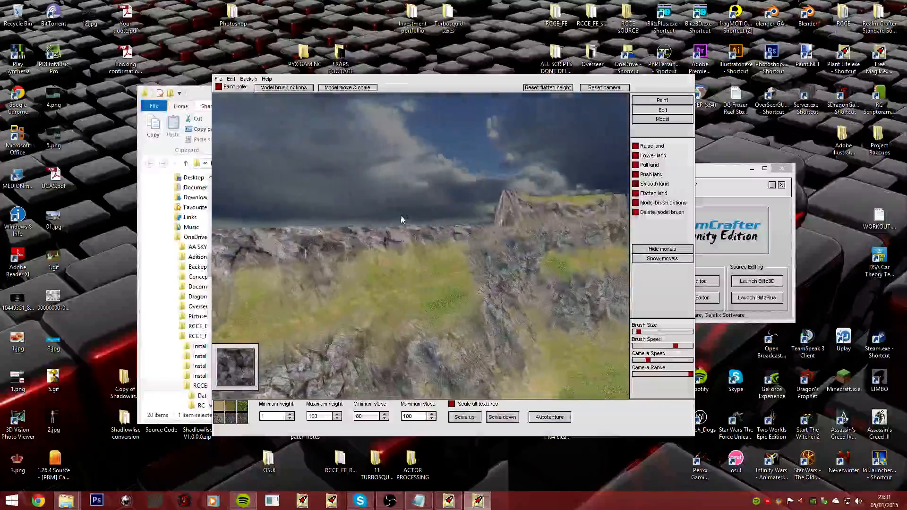
key("w")
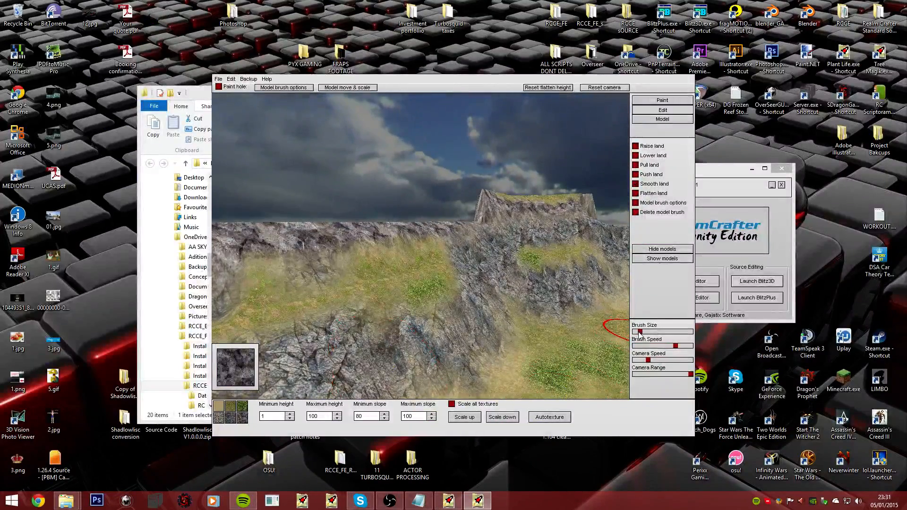
- Enlarge the brush slightly and raise a stretch of the rocky ridge along the terrain's outer edge
key("Down")
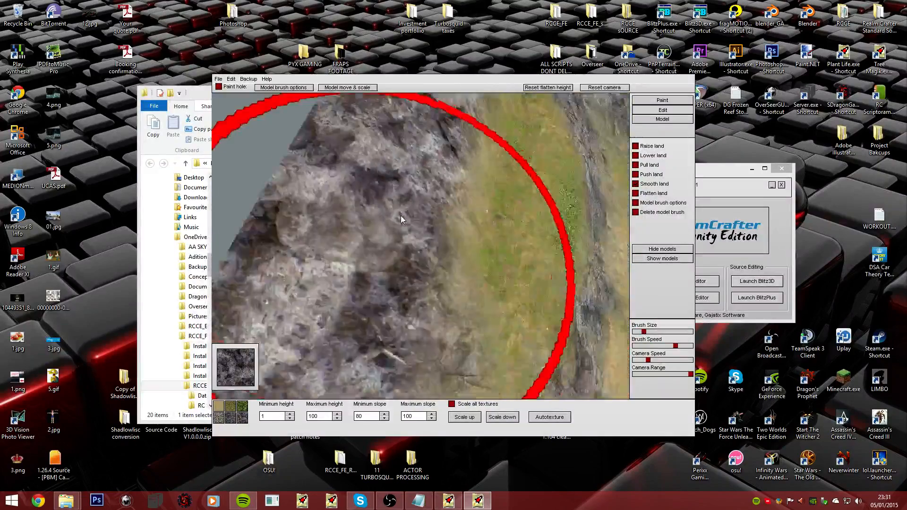
key("Left")
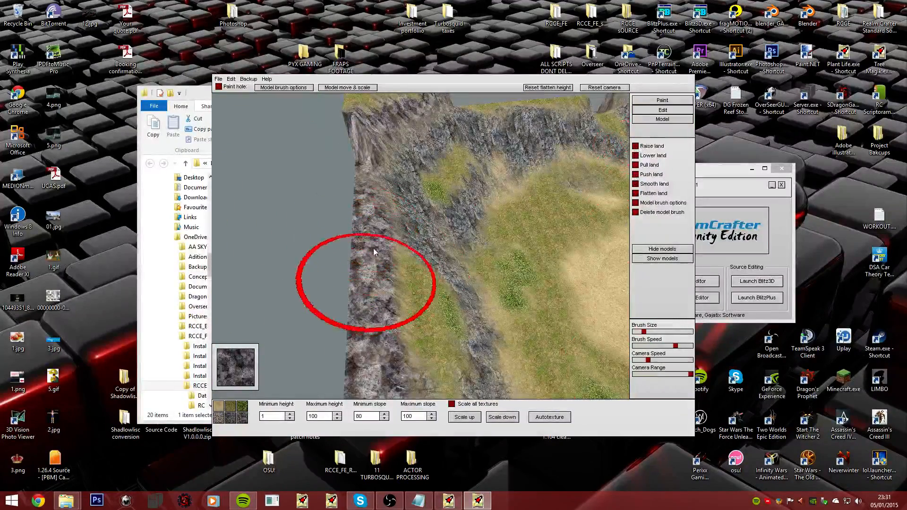
left_click_drag(370, 209, 370, 272)
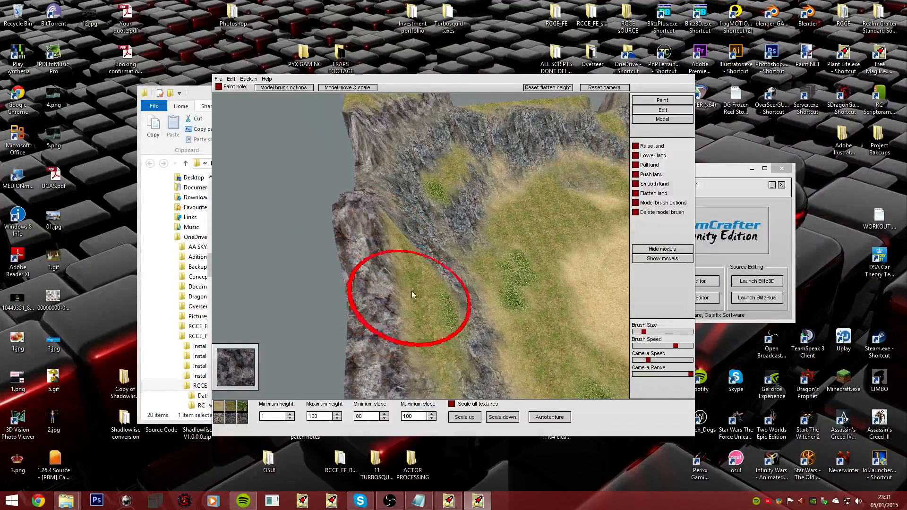
- Reduce the brush speed and raise more of the terrain's outer rim to vary the height of its cliffs
key("Up")
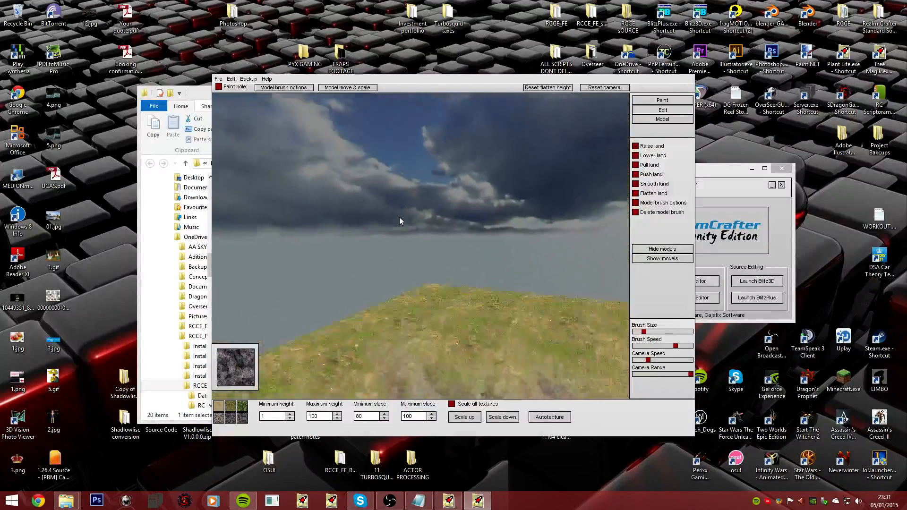
key("Down")
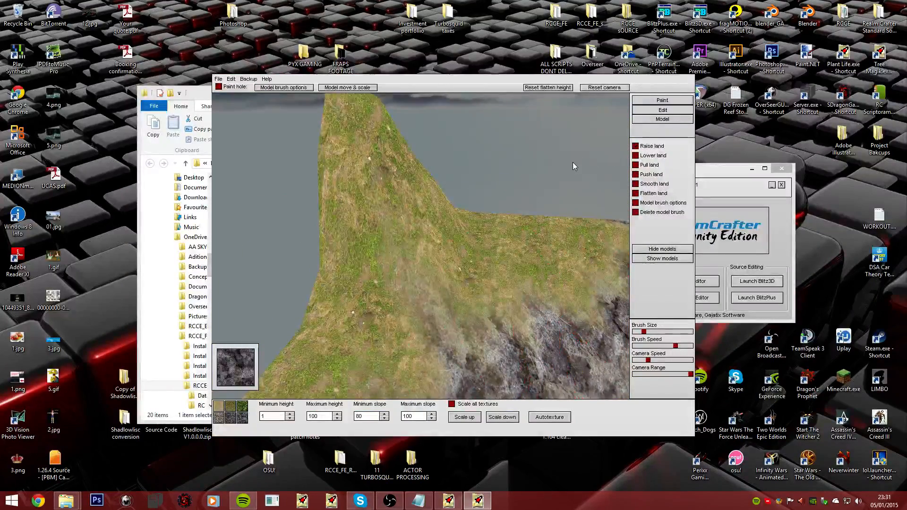
key("Up")
key("Down")
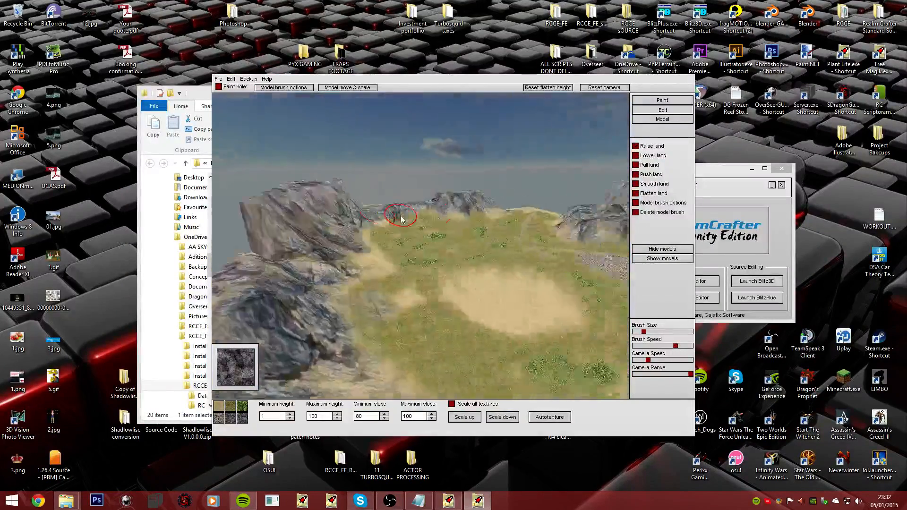
key("Down")
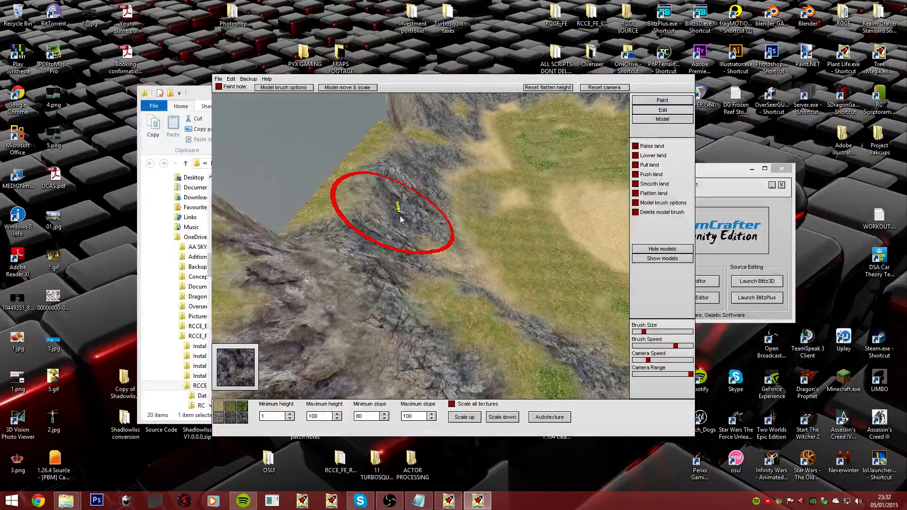
key("Down")
key("Up")
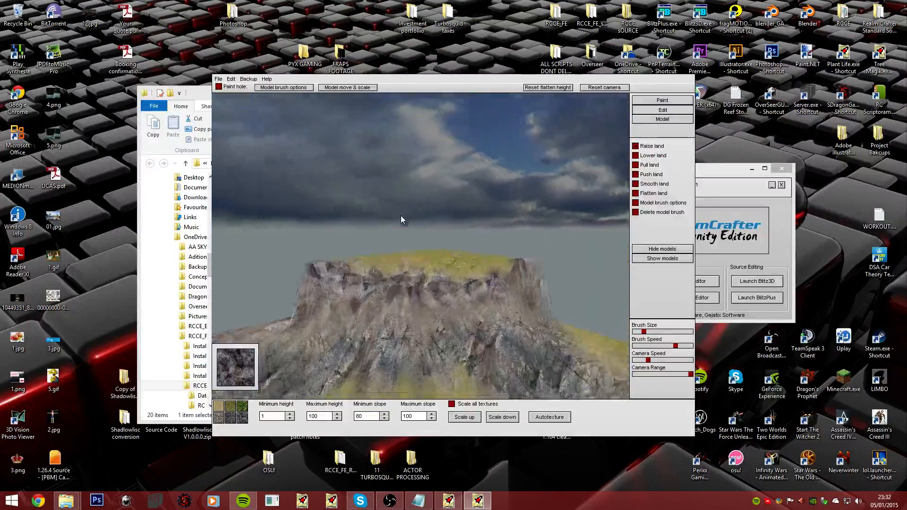
key("Up")
mouse_move(401, 217)
right_mouse_down()
mouse_move(450, 218)
mouse_move(445, 233)
mouse_move(403, 210)
mouse_move(337, 236)
mouse_move(406, 210)
mouse_move(401, 219)
mouse_move(595, 292)
right_mouse_up()
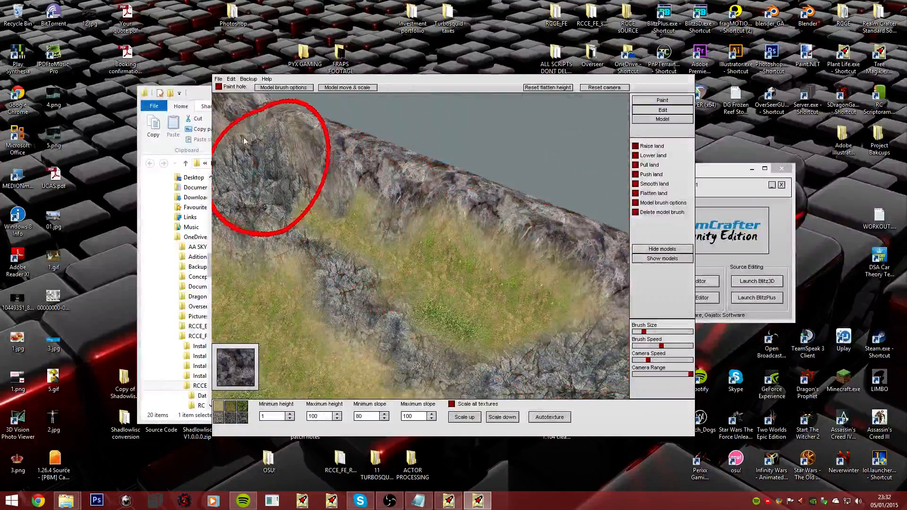
mouse_move(244, 140)
right_mouse_down()
mouse_move(398, 208)
mouse_move(402, 220)
mouse_move(385, 209)
mouse_move(418, 226)
right_mouse_up()
left_click_drag(542, 271, 336, 190)
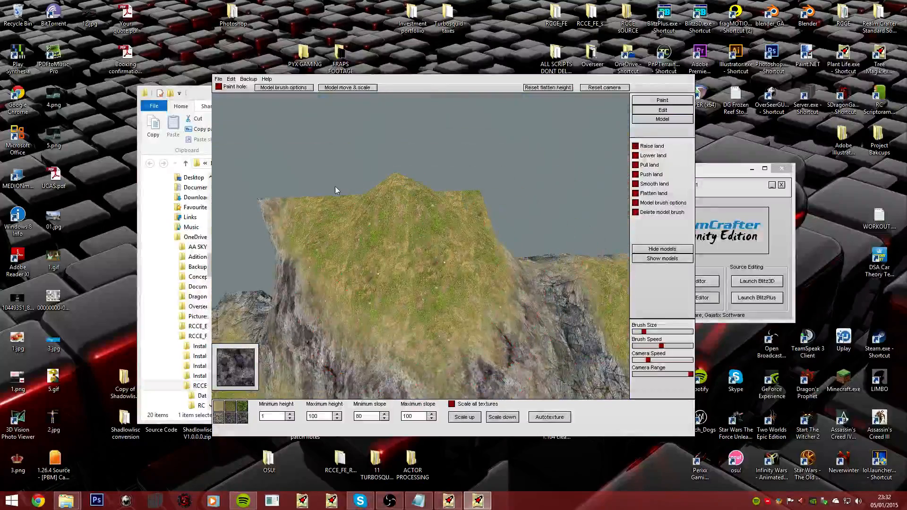
- Raise a pointed rocky peak on the rim beside the tall cliff and build up the slope beneath it
mouse_move(333, 210)
right_mouse_down()
mouse_move(416, 222)
mouse_move(414, 213)
mouse_move(448, 241)
right_mouse_up()
mouse_move(448, 241)
left_mouse_down()
mouse_move(407, 250)
mouse_move(400, 267)
mouse_move(397, 218)
left_mouse_up()
right_click_drag(397, 214, 415, 222)
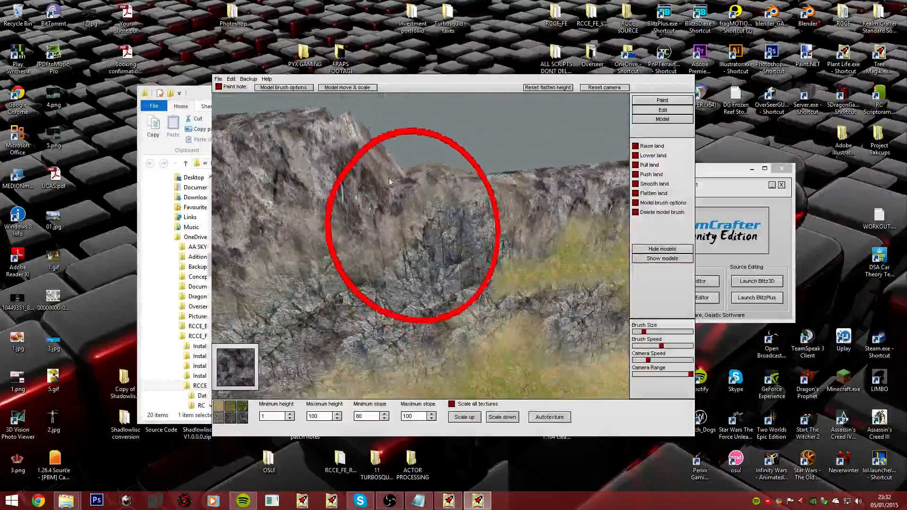
mouse_move(375, 212)
left_mouse_down()
mouse_move(334, 237)
mouse_move(386, 294)
mouse_move(294, 303)
left_mouse_up()
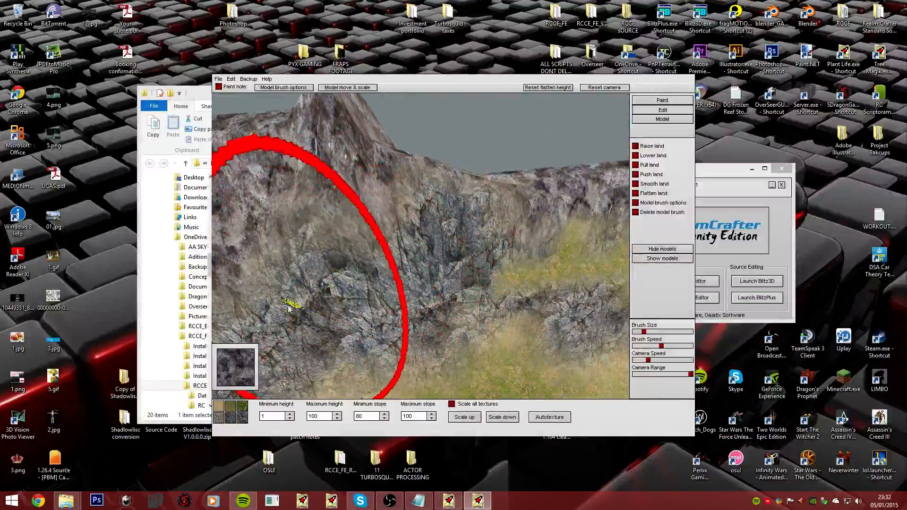
right_click_drag(294, 303, 401, 217)
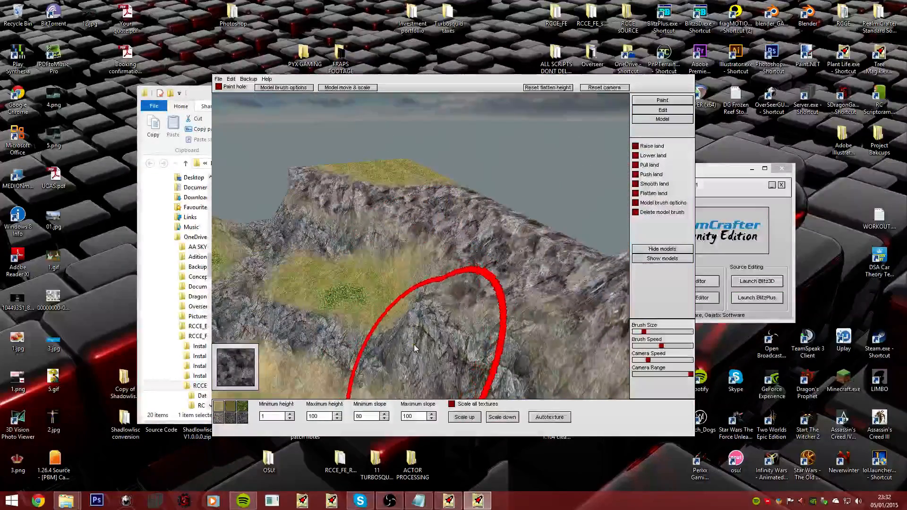
mouse_move(409, 350)
right_mouse_down()
mouse_move(401, 213)
mouse_move(423, 244)
mouse_move(401, 219)
mouse_move(423, 215)
mouse_move(413, 165)
right_mouse_up()
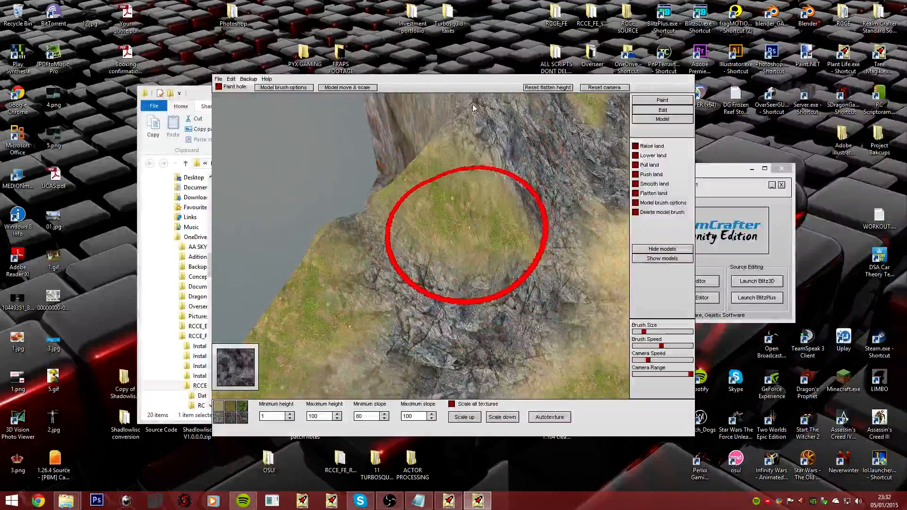
- Raise the grassy ledge and the slopes below the cliff into uneven rocky mounds
mouse_move(473, 104)
left_mouse_down()
mouse_move(425, 284)
mouse_move(316, 257)
mouse_move(315, 249)
mouse_move(460, 211)
left_mouse_up()
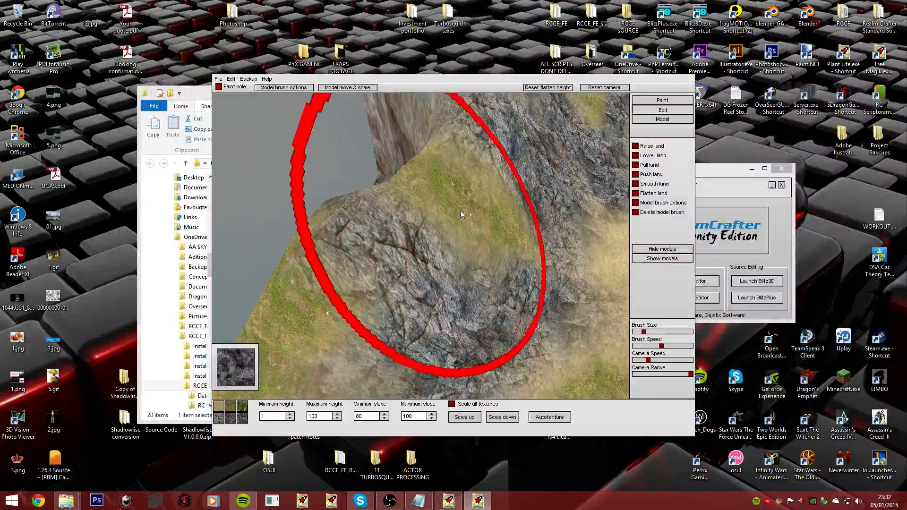
right_click_drag(461, 211, 401, 219)
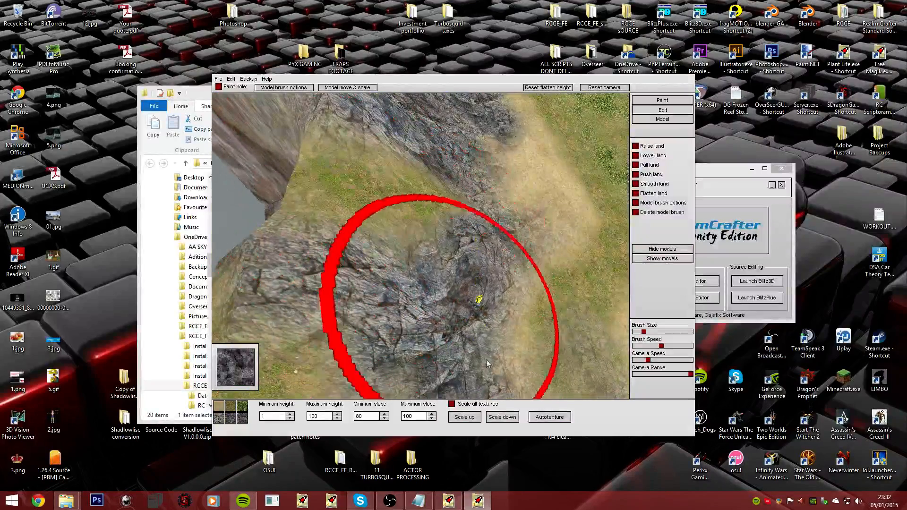
right_click_drag(479, 161, 401, 219)
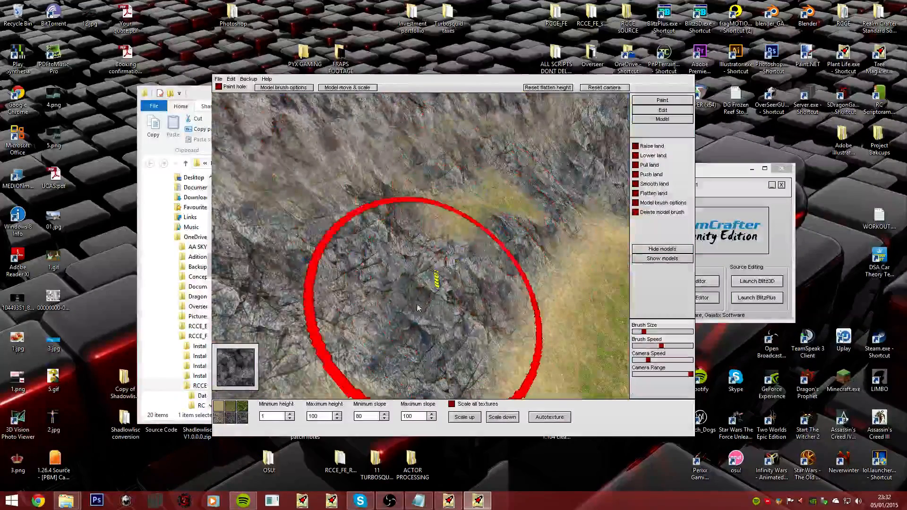
left_click_drag(418, 308, 440, 296)
- Build up the rocky hillside that runs along the grassy outer edge toward the sandy ground
mouse_move(598, 190)
right_mouse_down()
mouse_move(401, 219)
mouse_move(442, 198)
mouse_move(381, 187)
mouse_move(469, 148)
mouse_move(425, 227)
mouse_move(492, 241)
mouse_move(401, 219)
mouse_move(436, 212)
mouse_move(461, 276)
right_mouse_up()
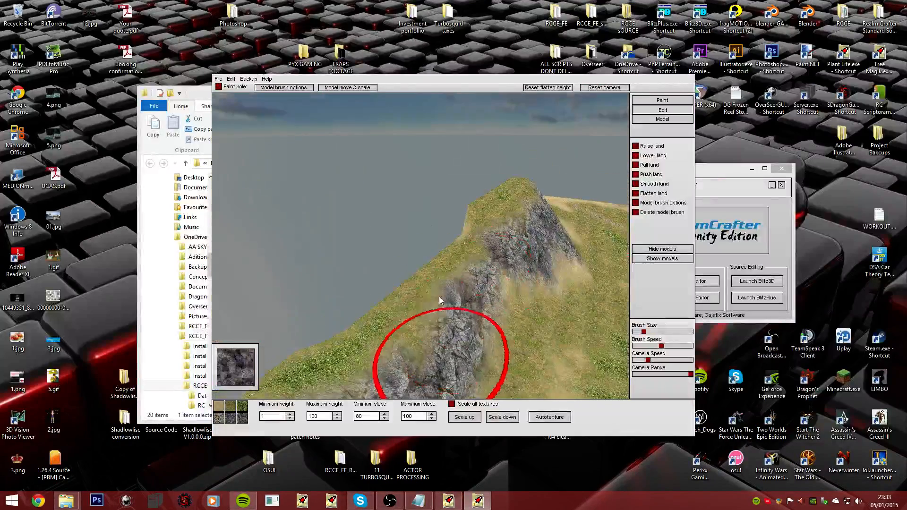
mouse_move(378, 326)
right_mouse_down()
mouse_move(402, 217)
mouse_move(374, 211)
mouse_move(506, 230)
right_mouse_up()
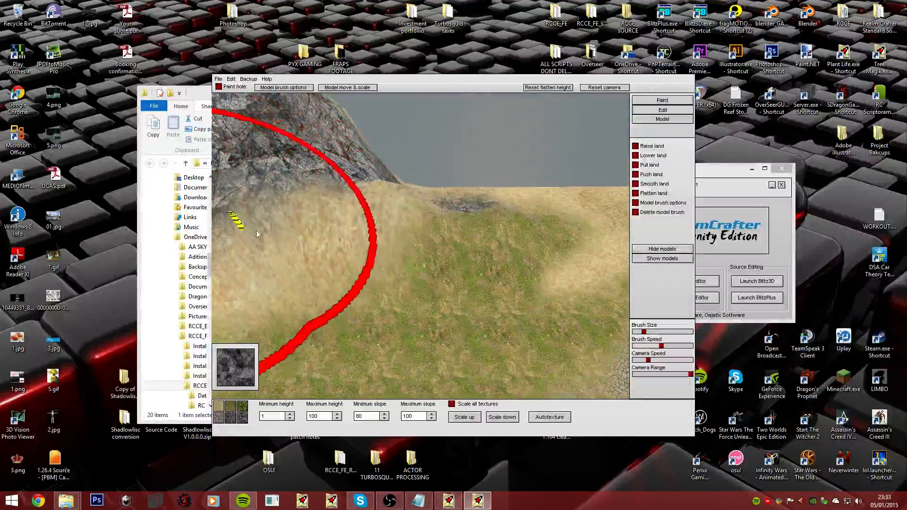
mouse_move(257, 234)
right_mouse_down()
mouse_move(399, 208)
mouse_move(405, 222)
mouse_move(443, 162)
right_mouse_up()
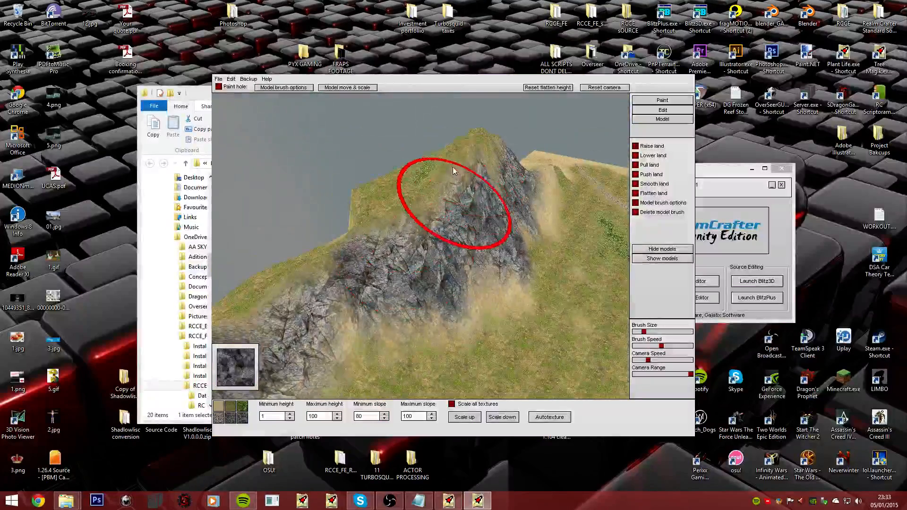
- Lower the brush speed further and raise small outcrops and peaks along the rocky rim
mouse_move(402, 219)
right_mouse_down()
mouse_move(403, 203)
mouse_move(651, 159)
mouse_move(394, 232)
mouse_move(403, 217)
mouse_move(399, 235)
right_mouse_up()
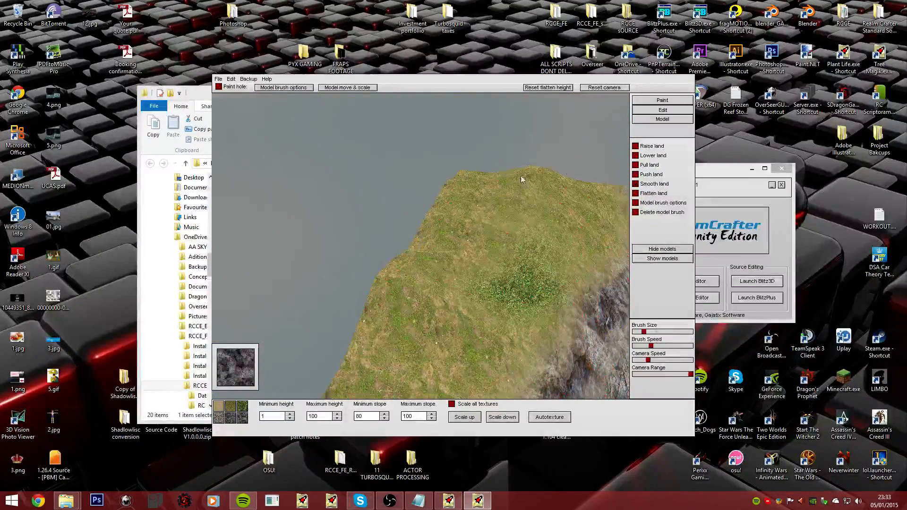
mouse_move(282, 183)
right_mouse_down()
mouse_move(405, 217)
mouse_move(383, 241)
right_mouse_up()
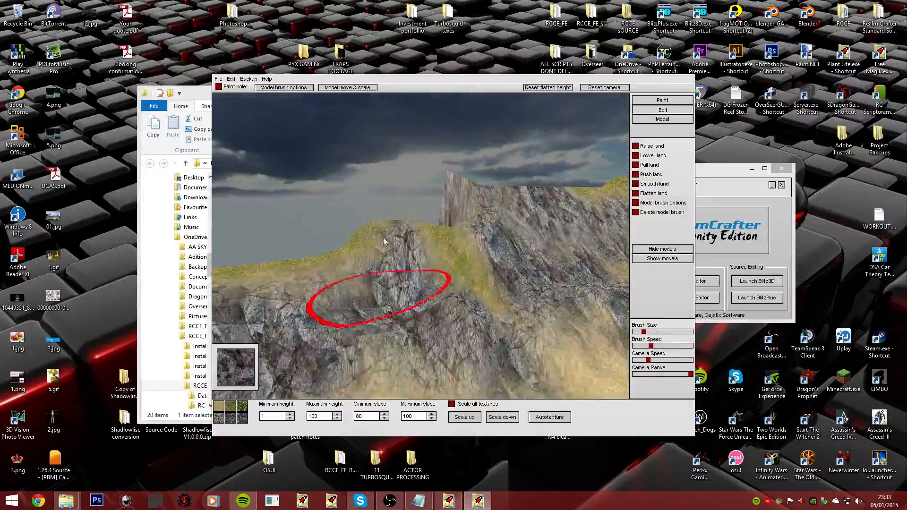
mouse_move(475, 189)
right_mouse_down()
mouse_move(399, 203)
mouse_move(404, 208)
mouse_move(399, 197)
mouse_move(402, 219)
mouse_move(570, 346)
right_mouse_up()
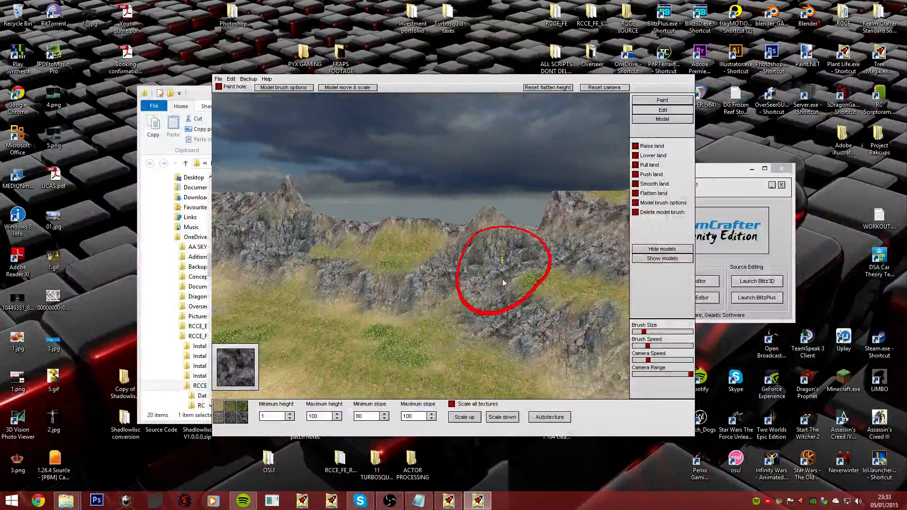
right_click_drag(493, 233, 402, 221)
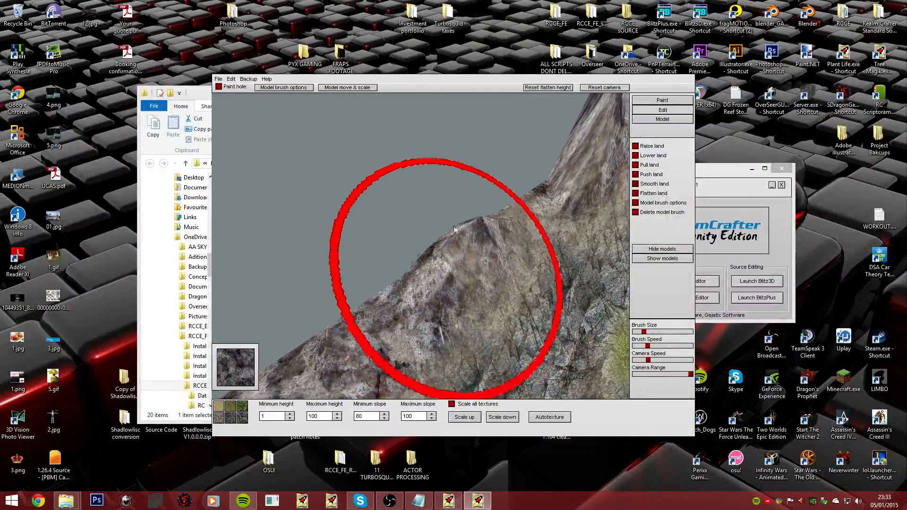
mouse_move(454, 230)
right_mouse_down()
mouse_move(402, 219)
mouse_move(412, 221)
right_mouse_up()
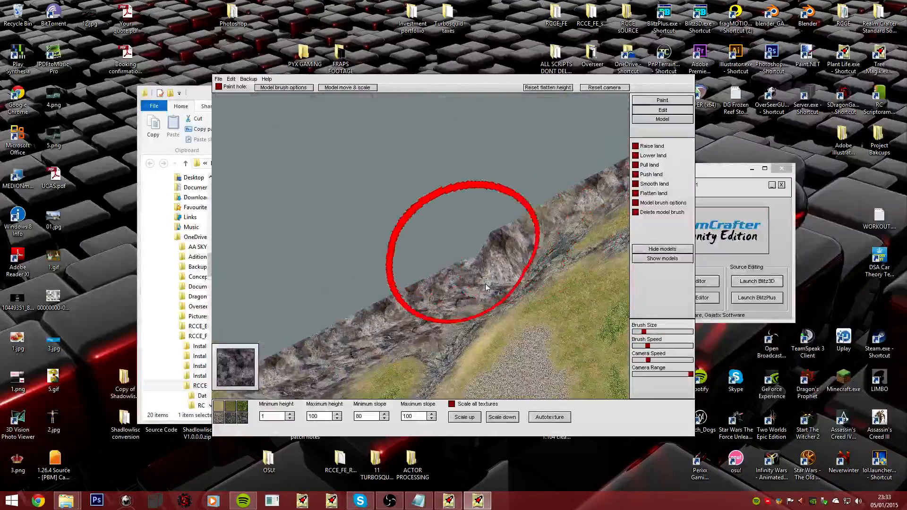
- Reduce the brush speed again and refine the grassy-topped hill and the surrounding rocky slopes
mouse_move(486, 287)
right_mouse_down()
mouse_move(401, 219)
mouse_move(441, 198)
mouse_move(449, 230)
mouse_move(401, 219)
right_mouse_up()
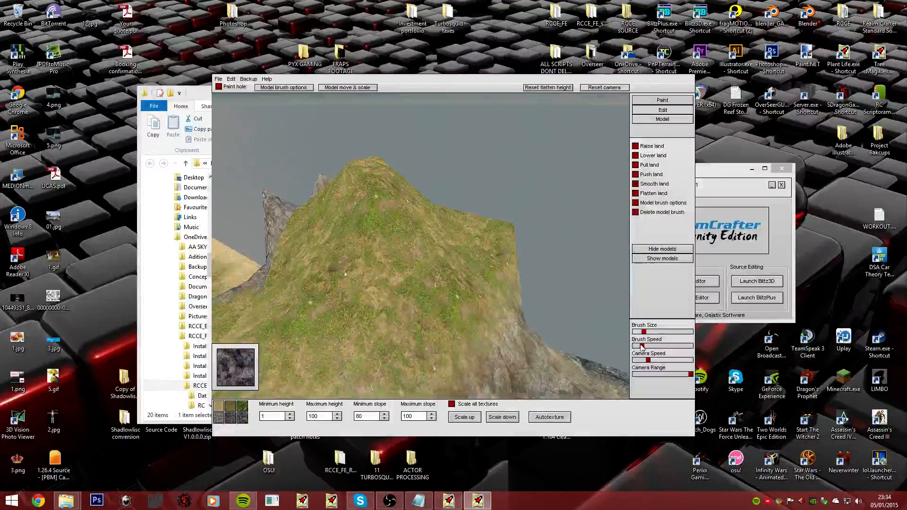
right_click_drag(402, 220, 402, 219)
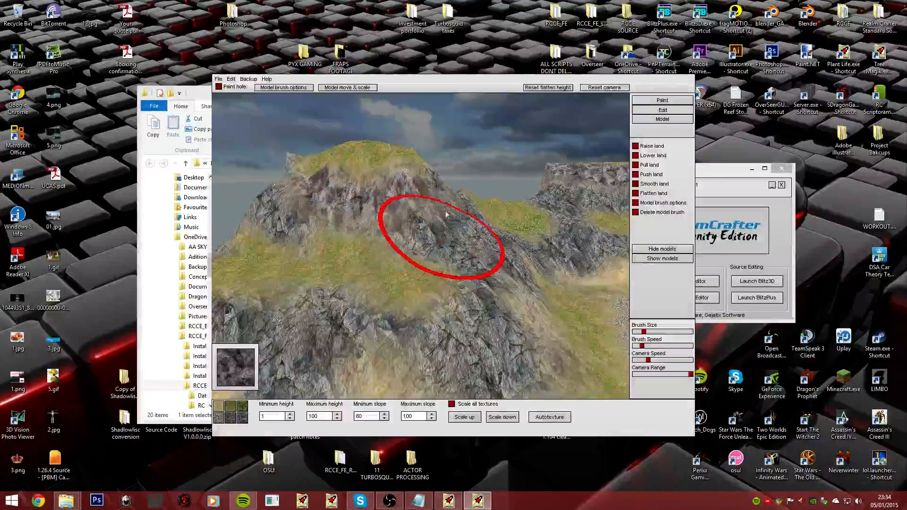
right_click_drag(402, 218, 401, 219)
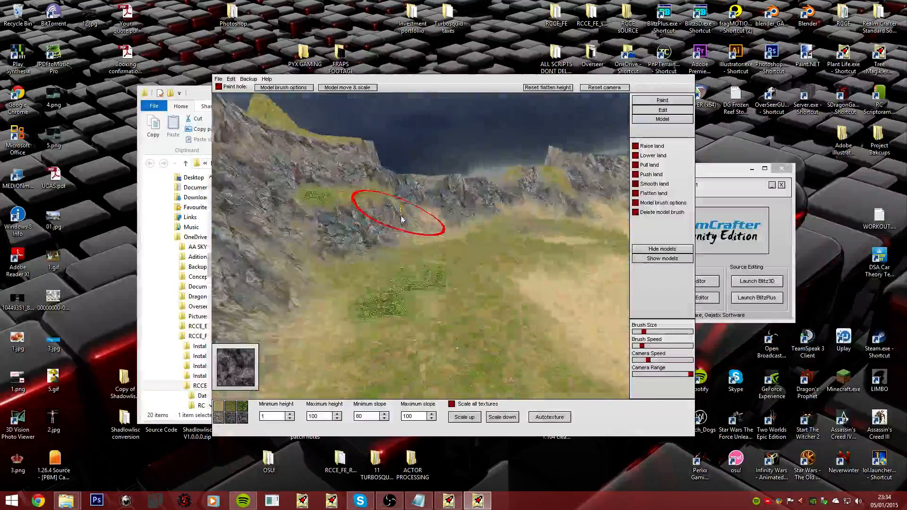
- Examine the sculpted cliffs, grassy ledges and sharp peak around the terrain edge, both close up and from a distance
scroll(402, 219, "down", 3)
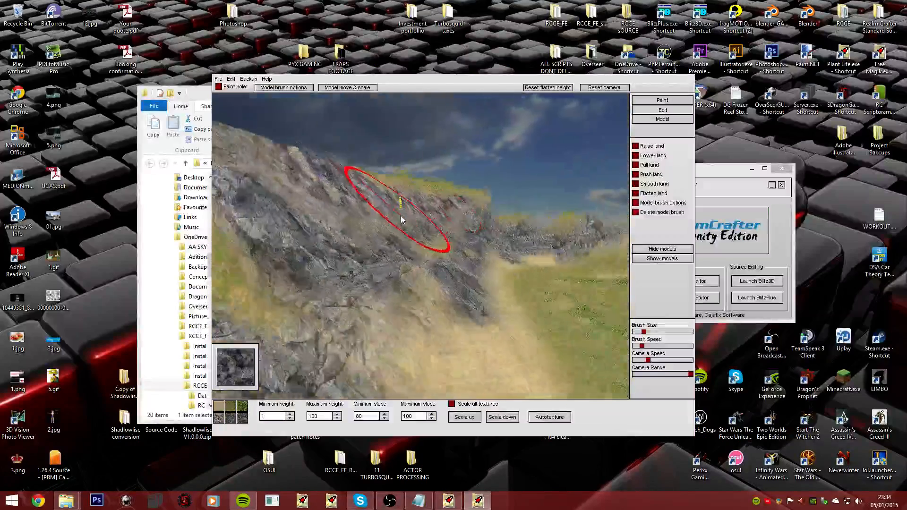
scroll(416, 224, "down", 3)
scroll(406, 217, "down", 3)
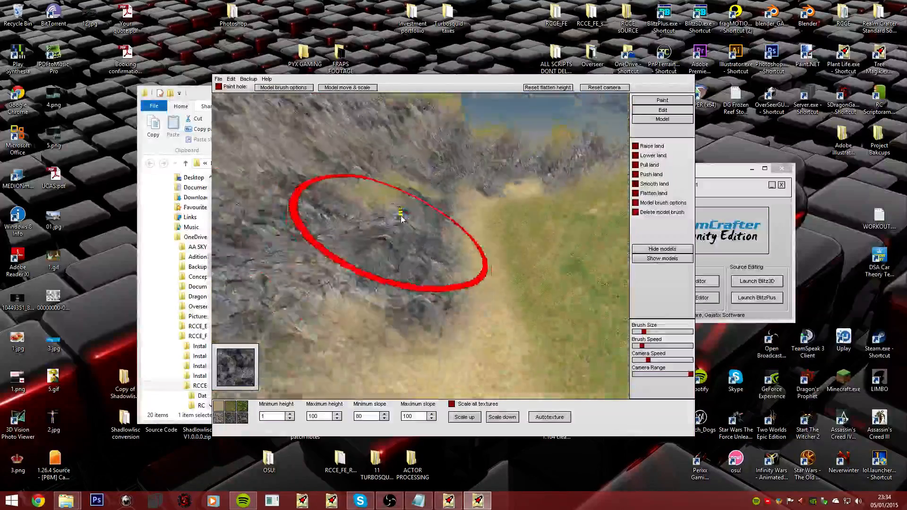
scroll(402, 218, "up", 6)
scroll(402, 220, "down", 3)
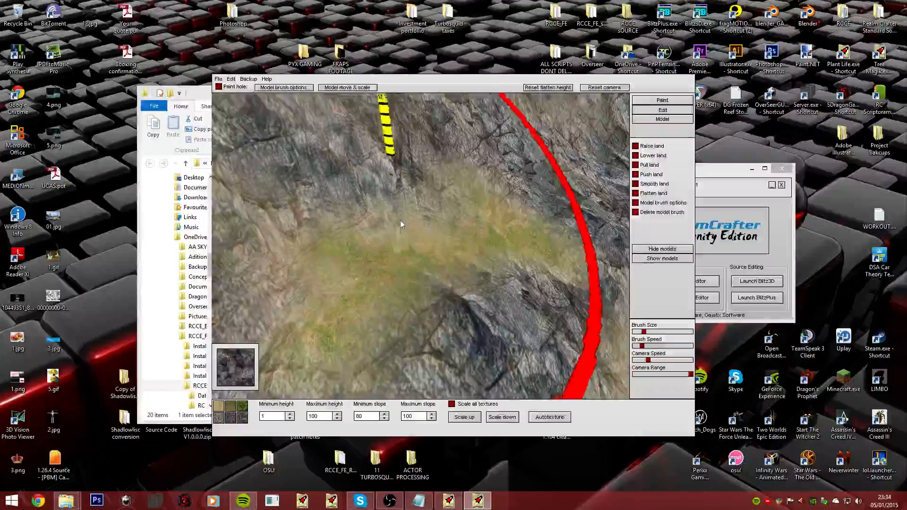
scroll(401, 219, "up", 5)
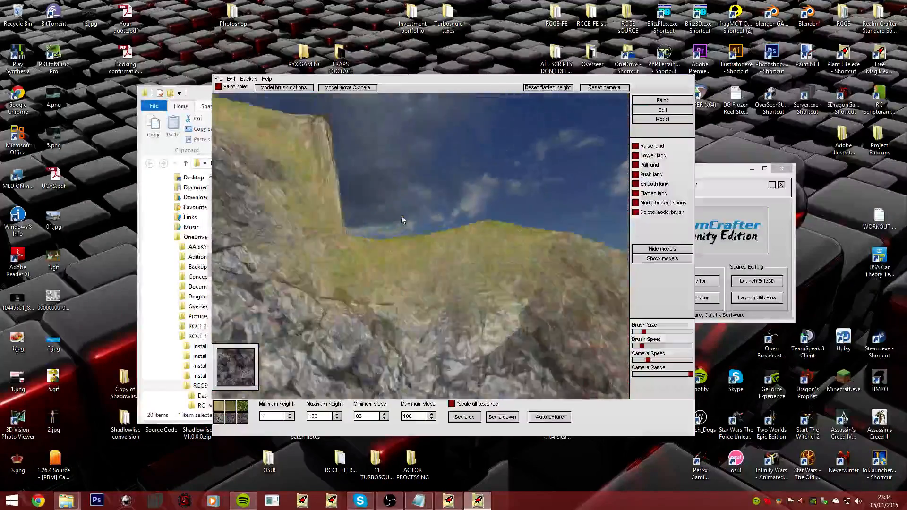
scroll(401, 218, "up", 6)
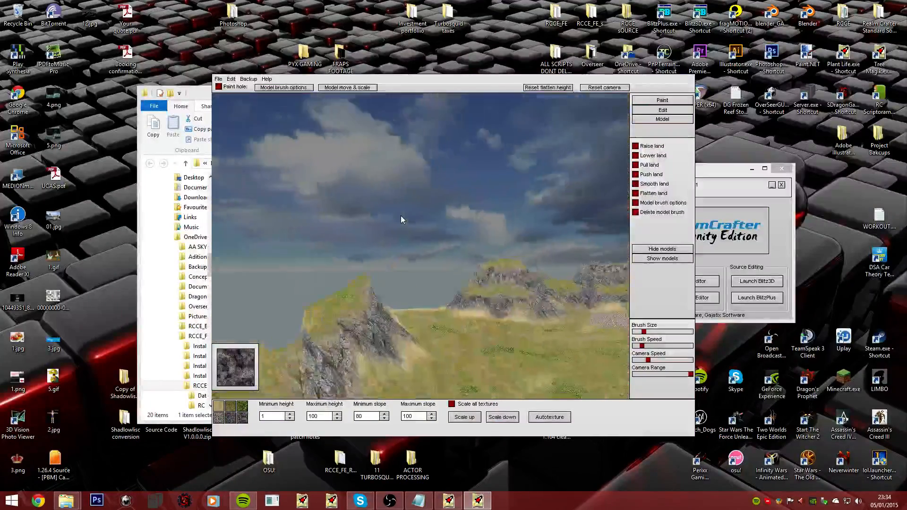
scroll(402, 222, "down", 3)
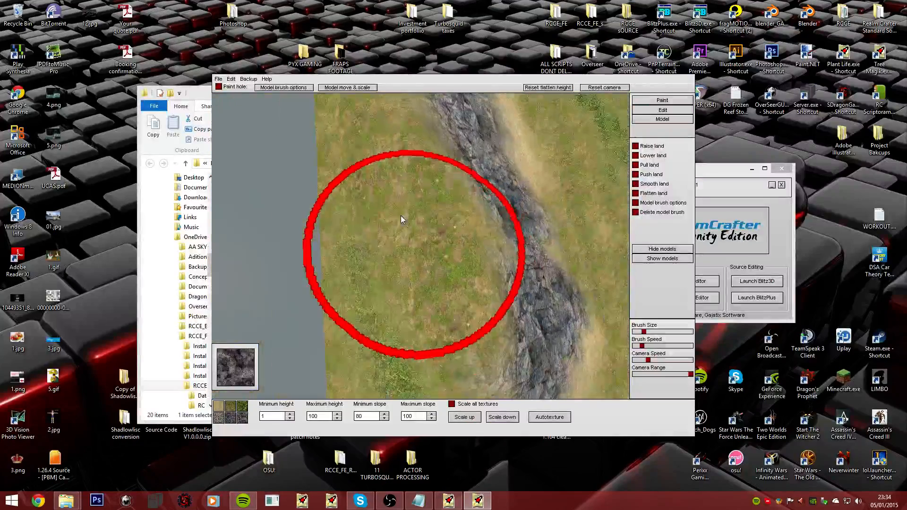
scroll(402, 219, "up", 6)
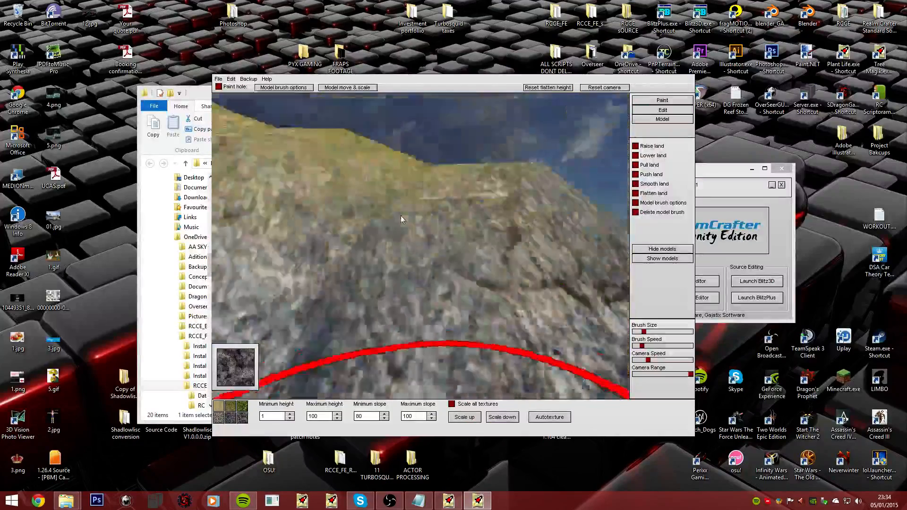
scroll(401, 219, "down", 5)
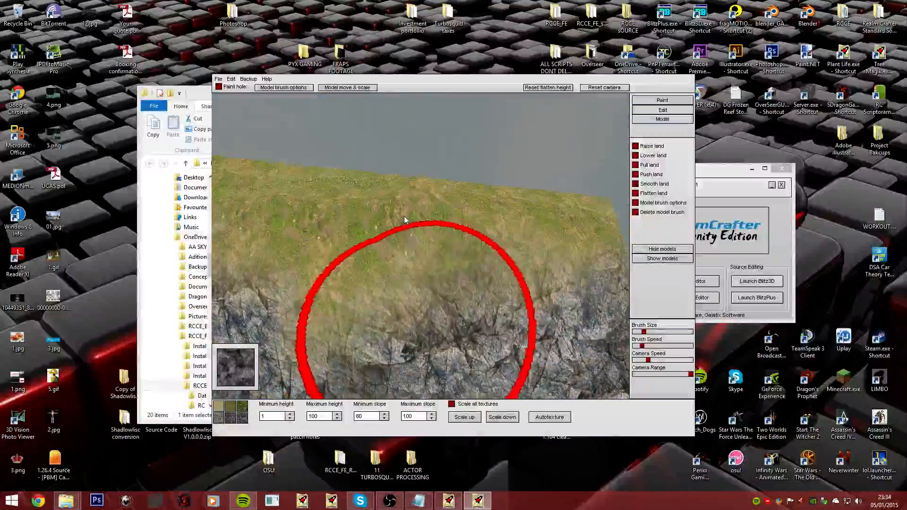
scroll(401, 218, "up", 4)
scroll(404, 232, "down", 4)
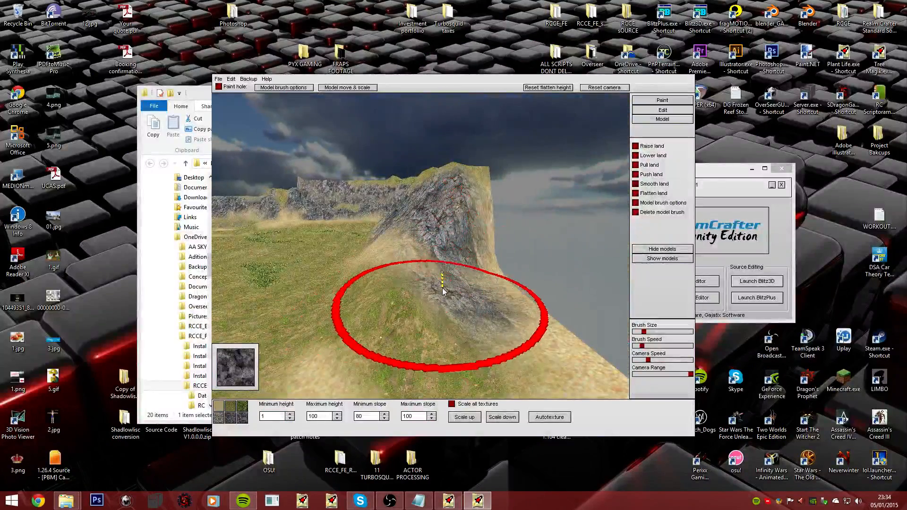
scroll(403, 217, "up", 5)
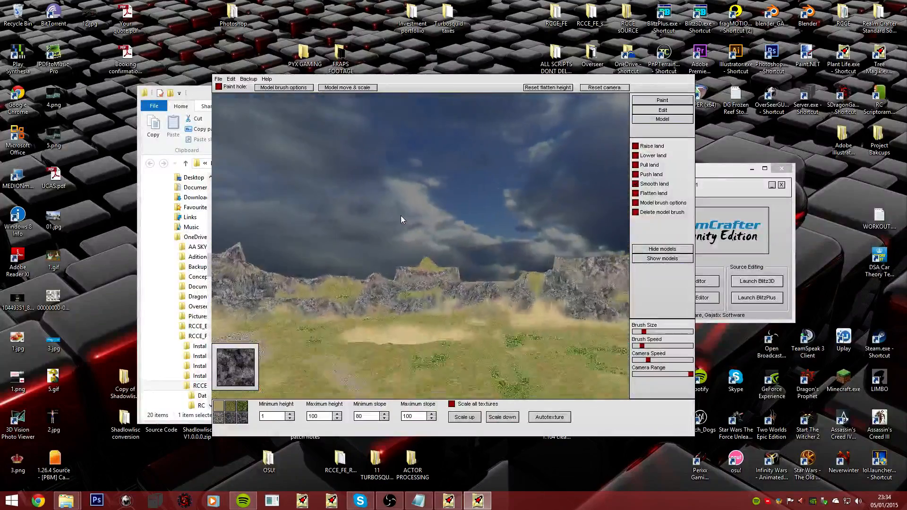
key("Up")
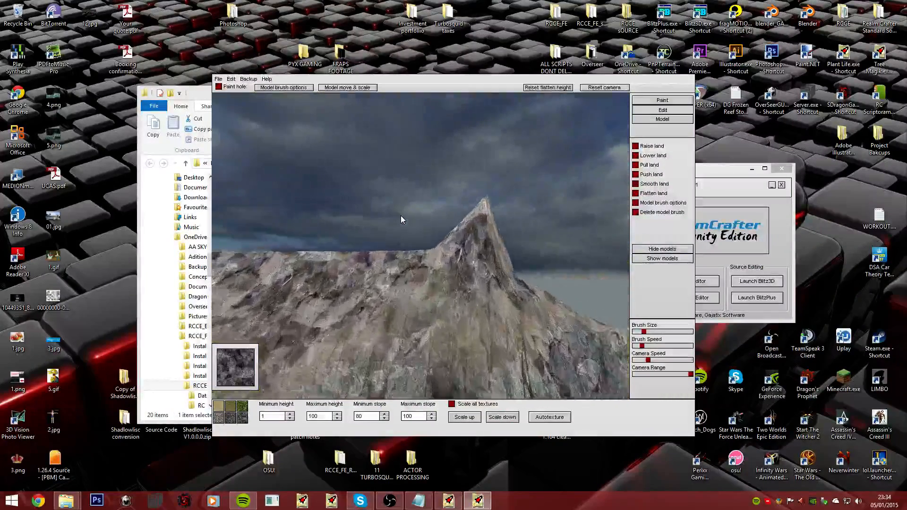
key("Down")
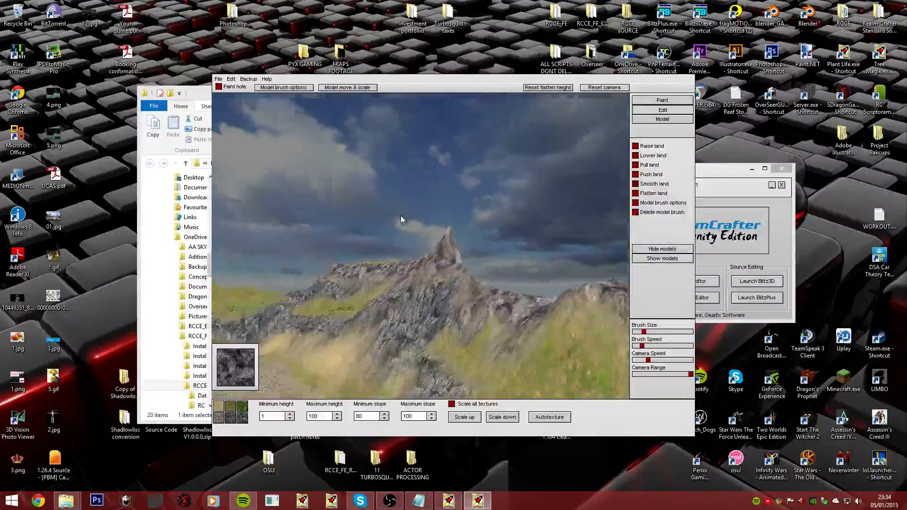
key("Up")
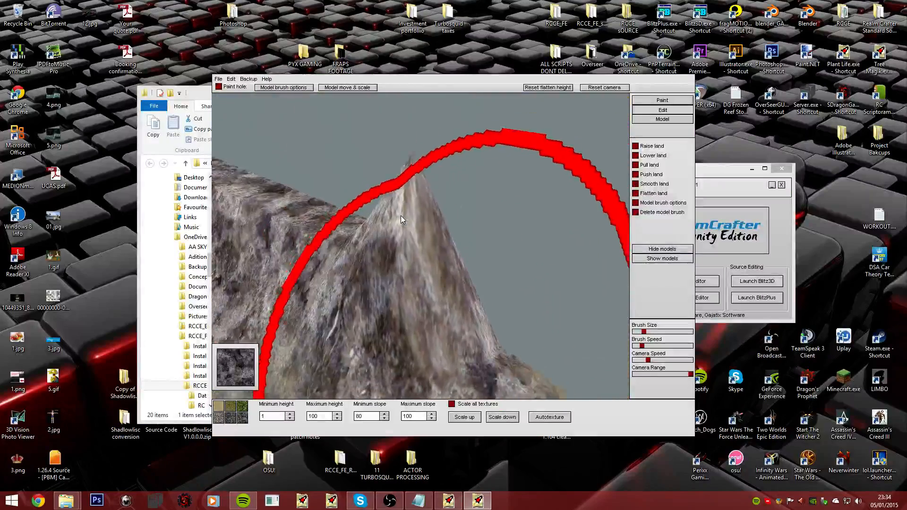
key("Up")
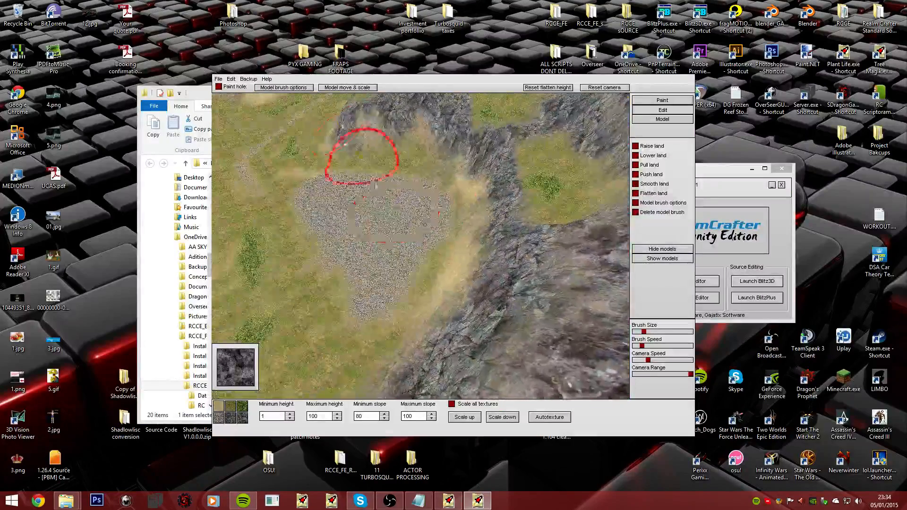
- Raise the brush speed to its maximum, enlarge the brush slightly and switch to terrain painting
key("Up")
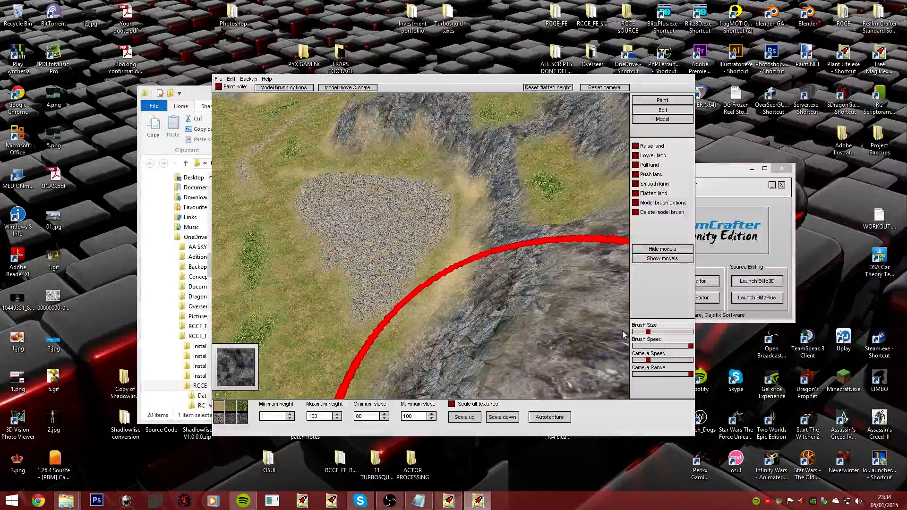
key("Up")
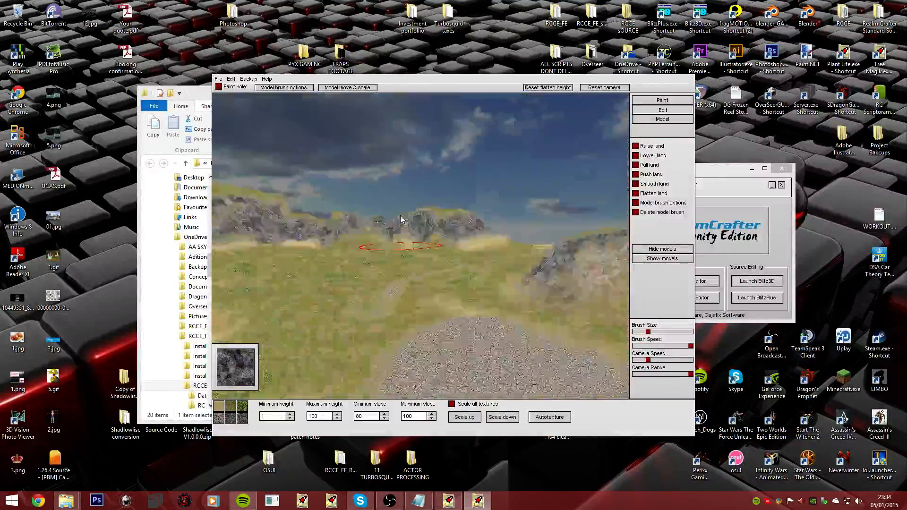
key("Up")
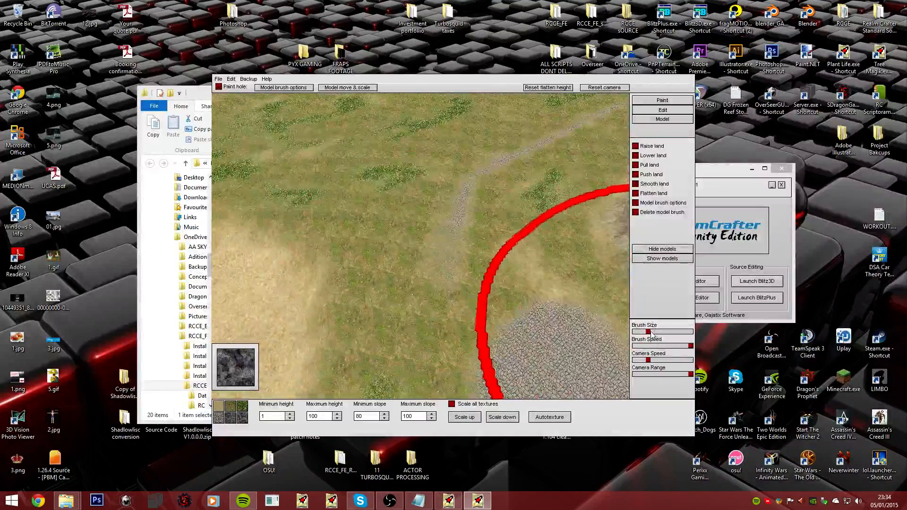
left_click_drag(691, 332, 649, 331)
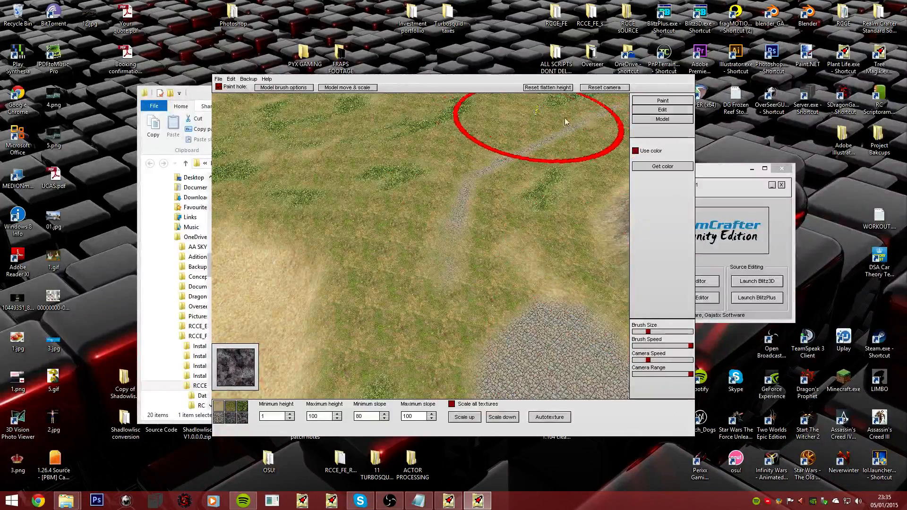
- Paint the pointed rocky peak on the terrain's outer ridge dark purple with the color brush
key("Up")
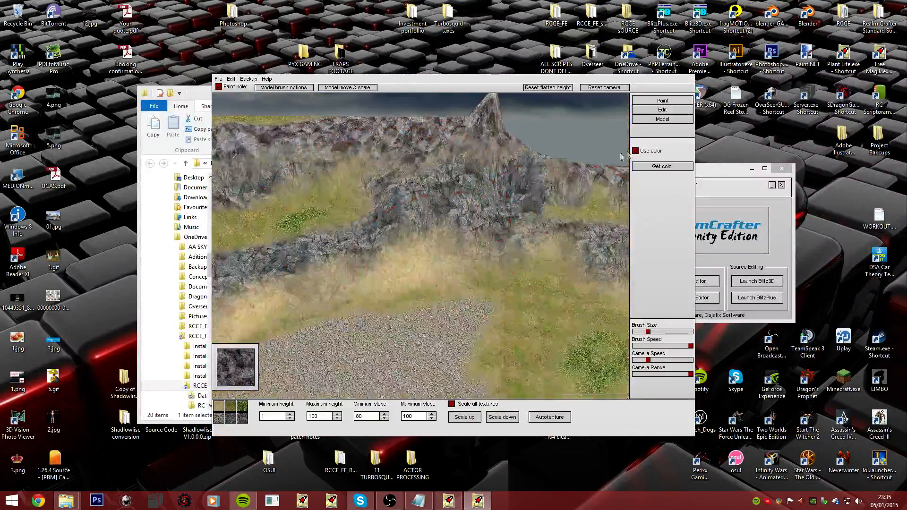
right_click_drag(622, 157, 413, 216)
key("Up")
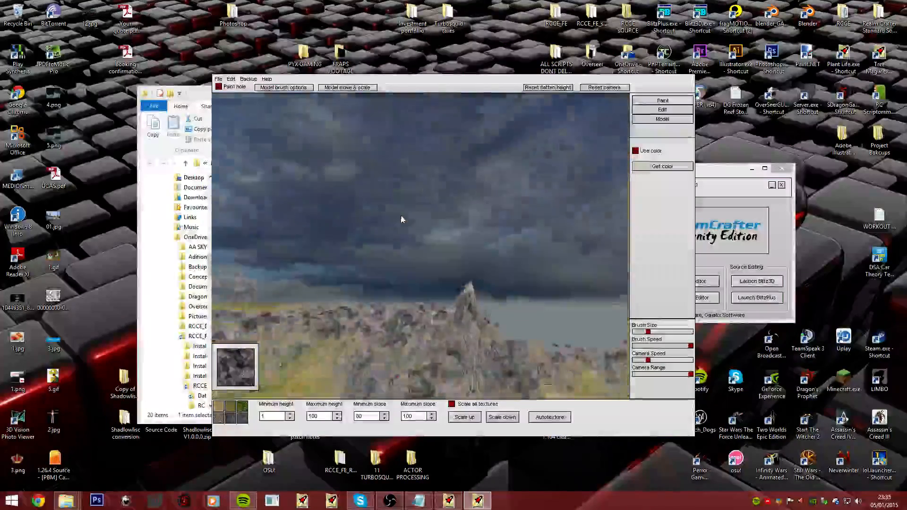
key("Right")
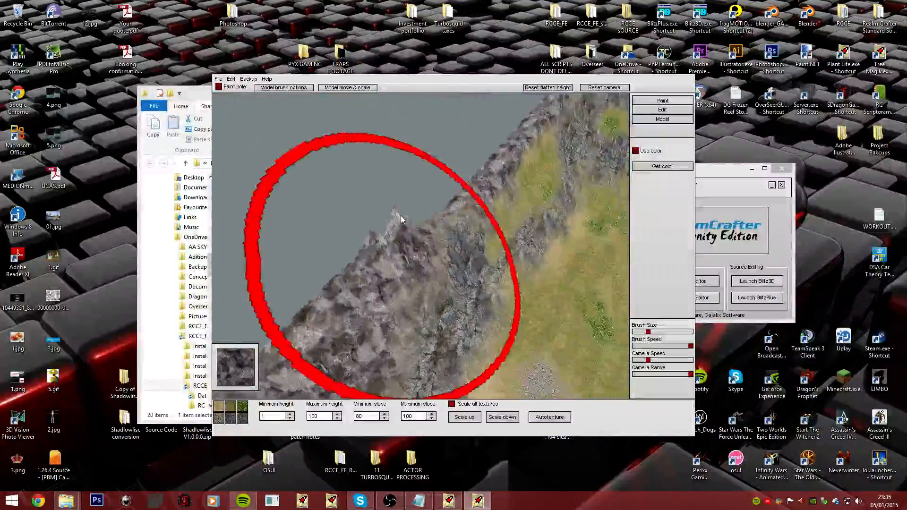
key("Up")
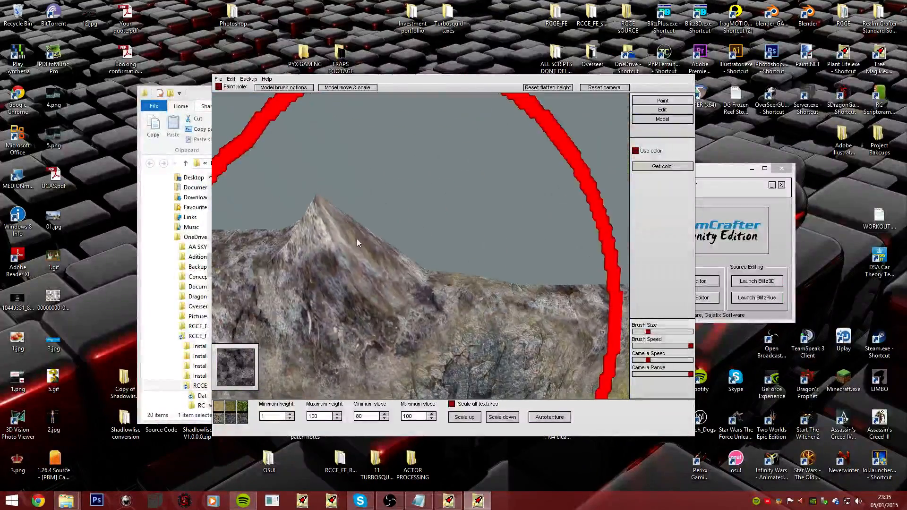
key("Up")
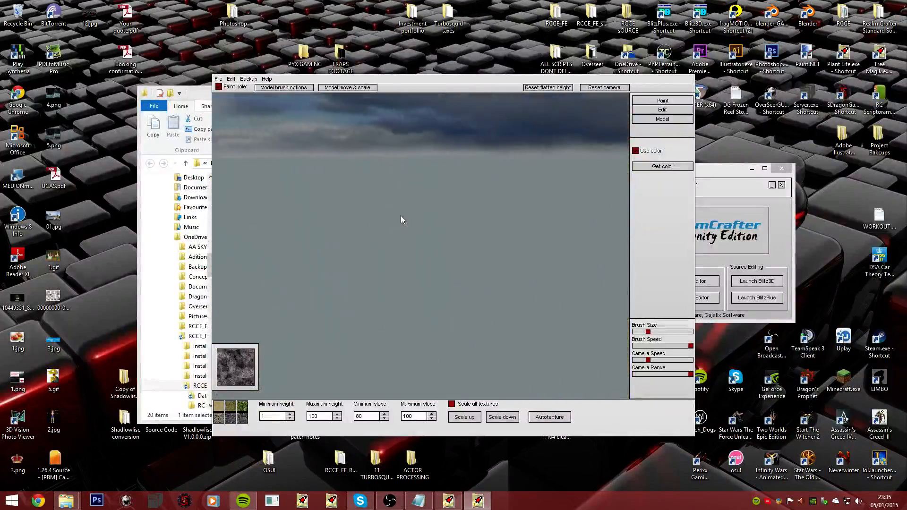
key("Down")
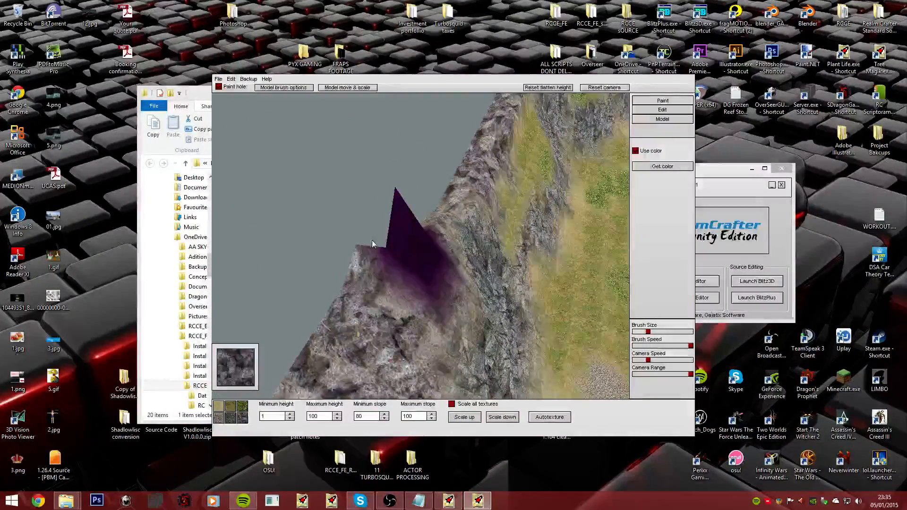
key("Up")
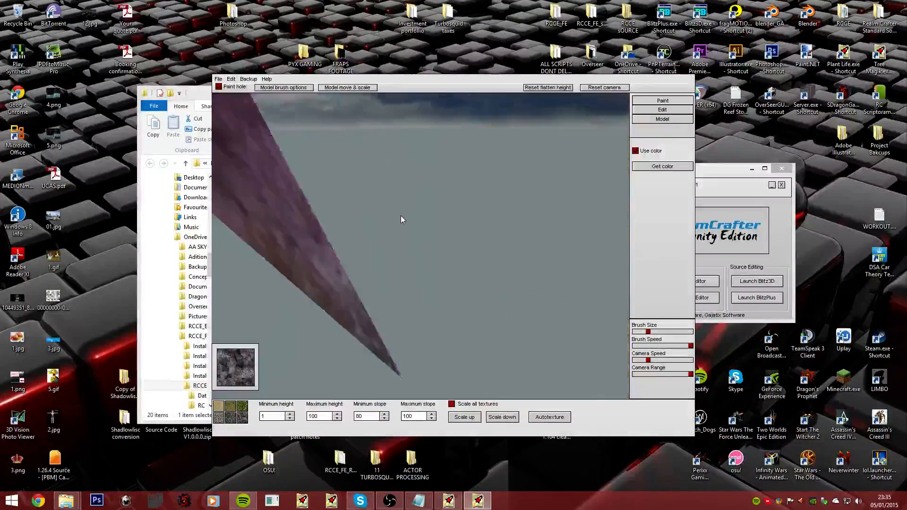
key("Down")
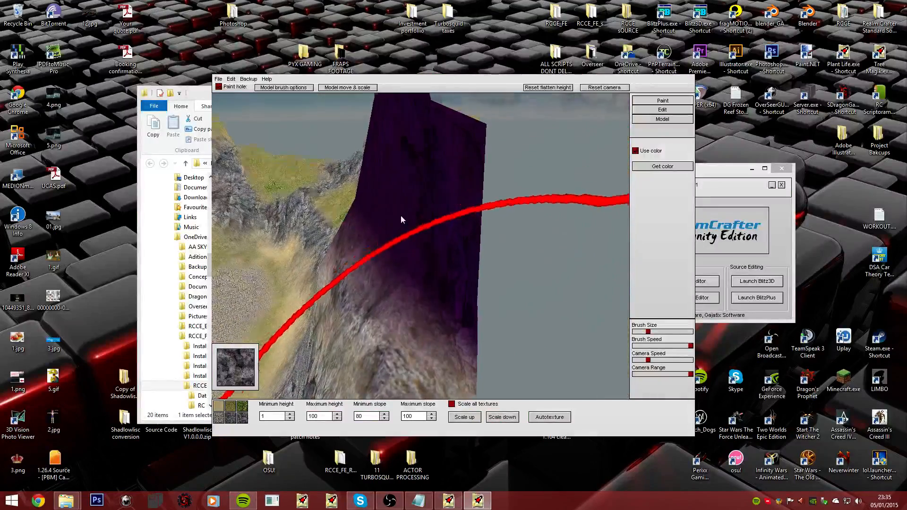
key("Down")
- View the purple peak from the ridge and the ground, and check the brush color picker without choosing a color
right_click_drag(401, 216, 402, 220)
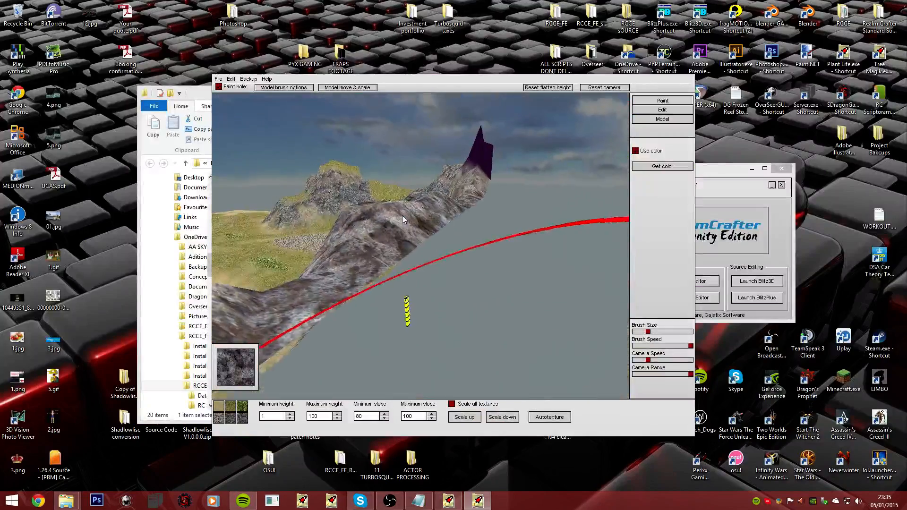
right_click_drag(483, 180, 402, 218)
right_click_drag(468, 218, 691, 134)
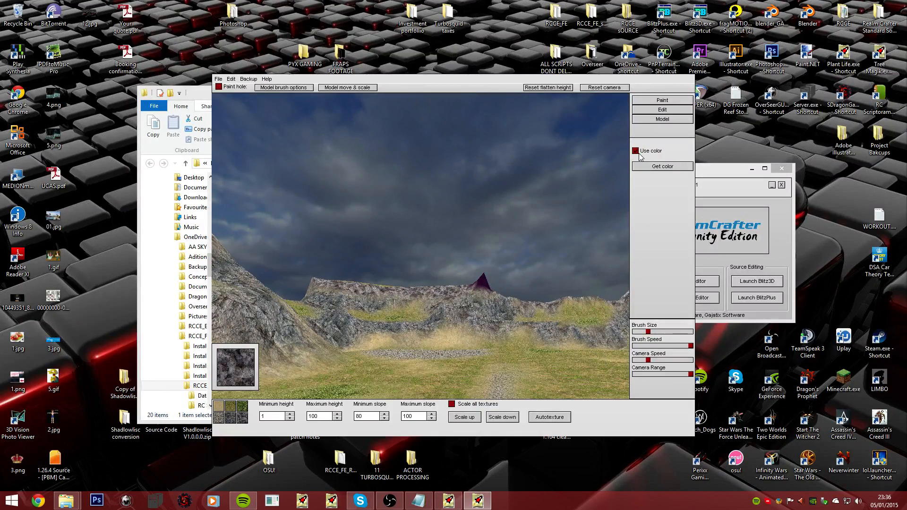
right_click_drag(401, 220, 274, 389)
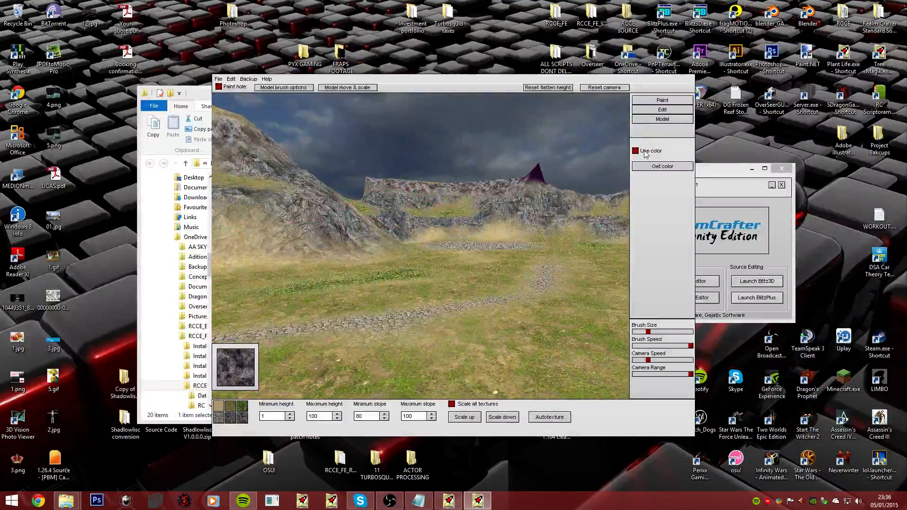
left_click(663, 167)
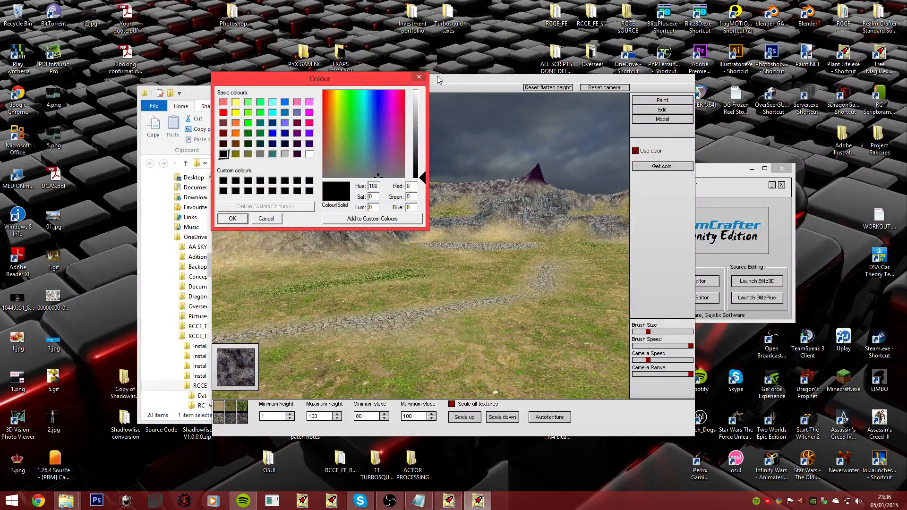
left_click(419, 77)
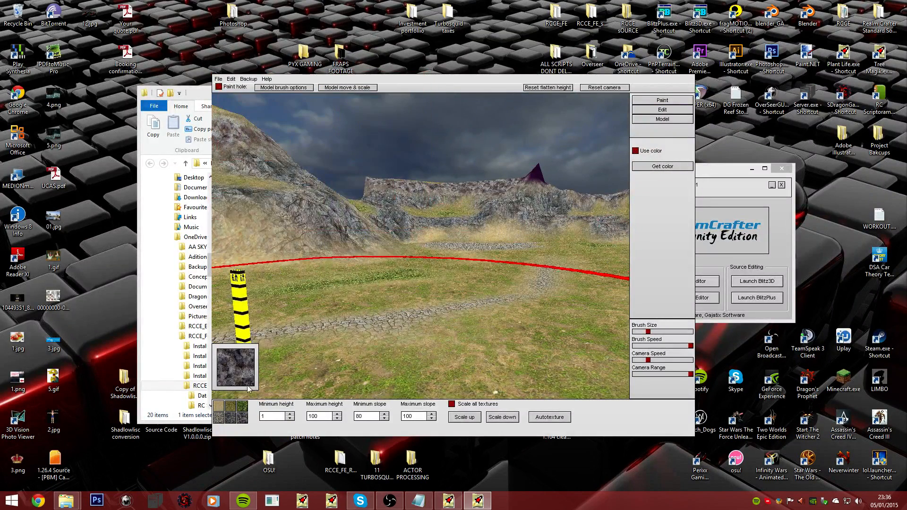
- Select the grass texture, shrink the brush to its minimum size and paint grass patches onto the ledges between the rocks
left_click(231, 407)
right_click_drag(401, 219, 555, 410)
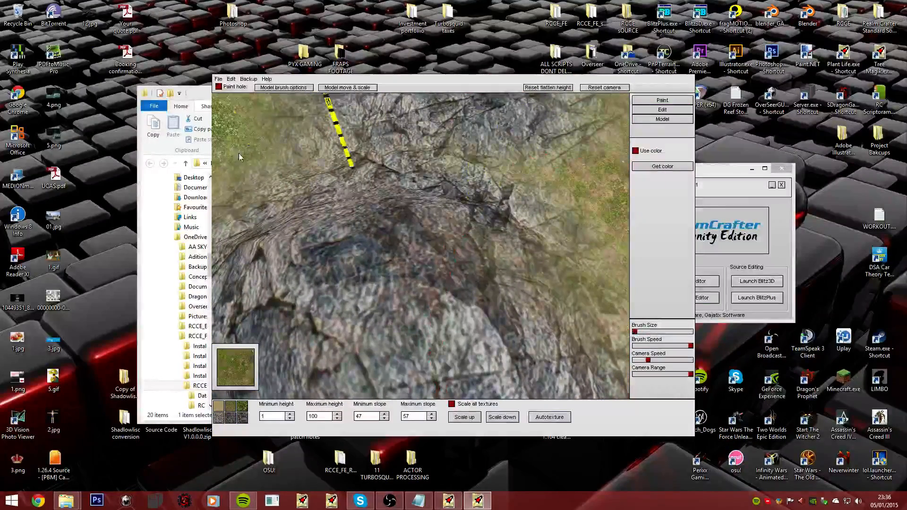
right_click_drag(239, 157, 465, 251)
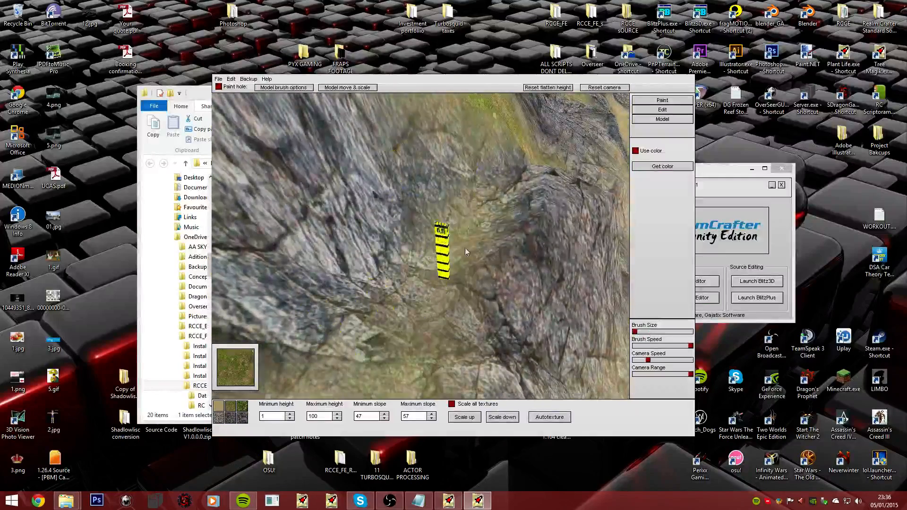
right_click_drag(513, 220, 401, 219)
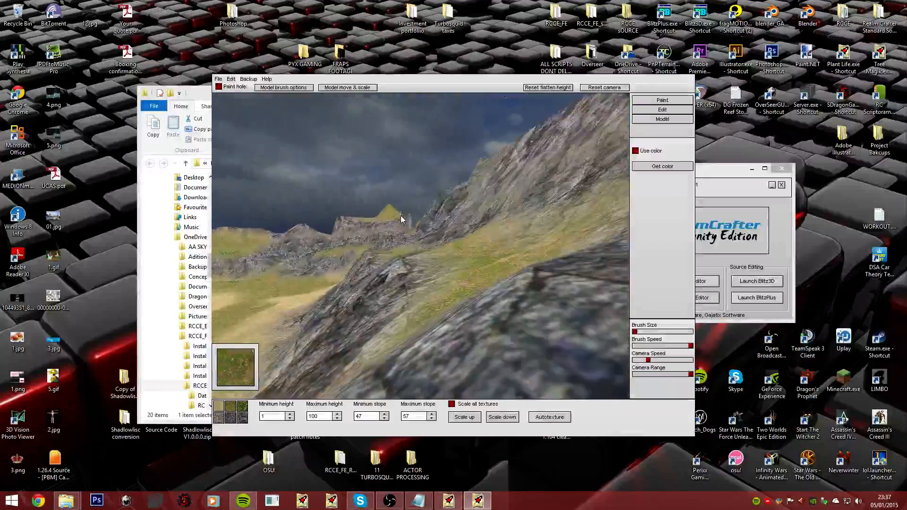
right_click_drag(401, 219, 401, 219)
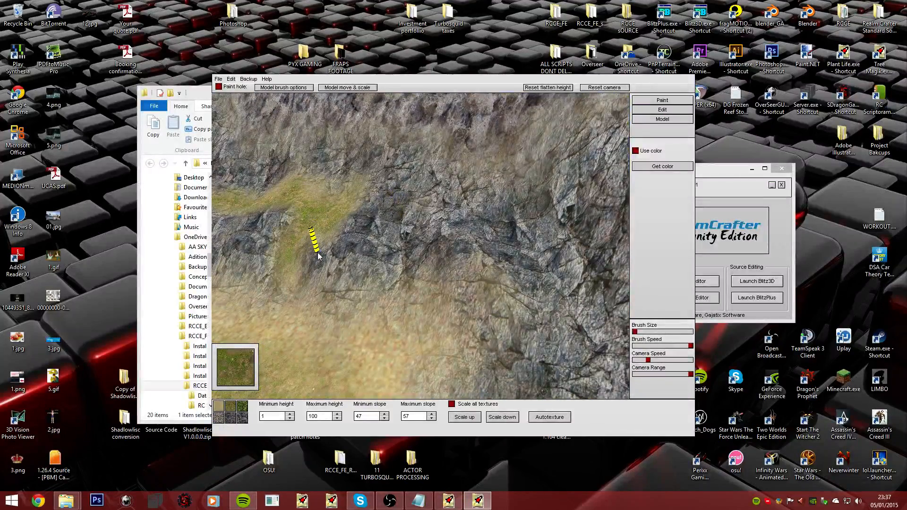
- Extend the grass texture along further cliff ledges and up the gaps between the rock faces
right_click_drag(355, 242, 401, 219)
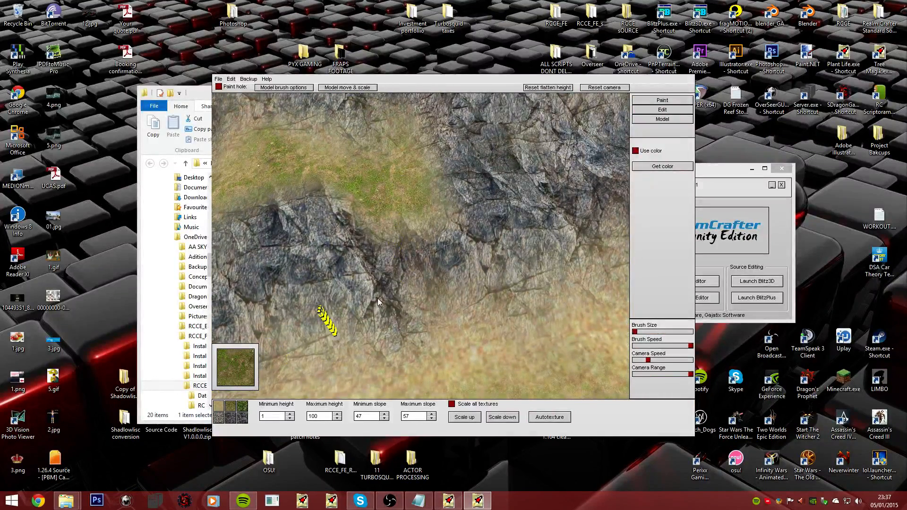
right_click_drag(435, 268, 402, 216)
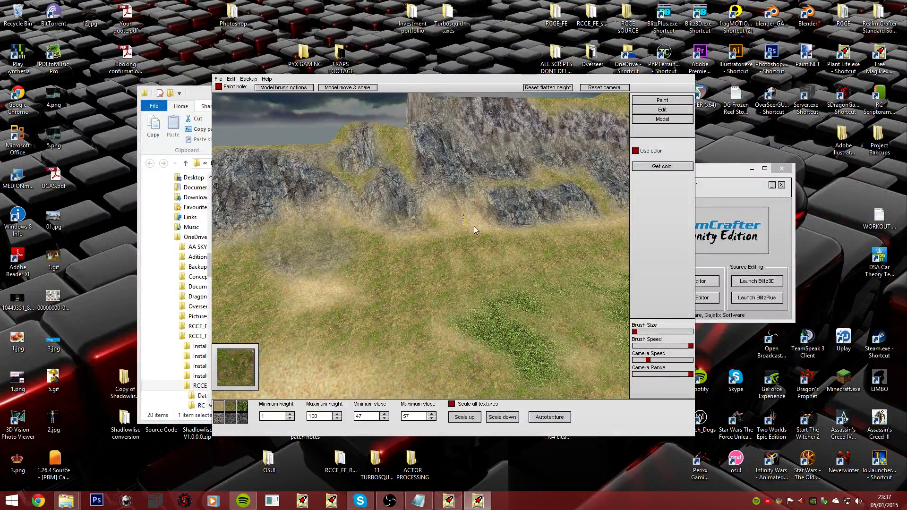
mouse_move(320, 311)
right_mouse_down()
mouse_move(293, 300)
mouse_move(401, 219)
right_mouse_up()
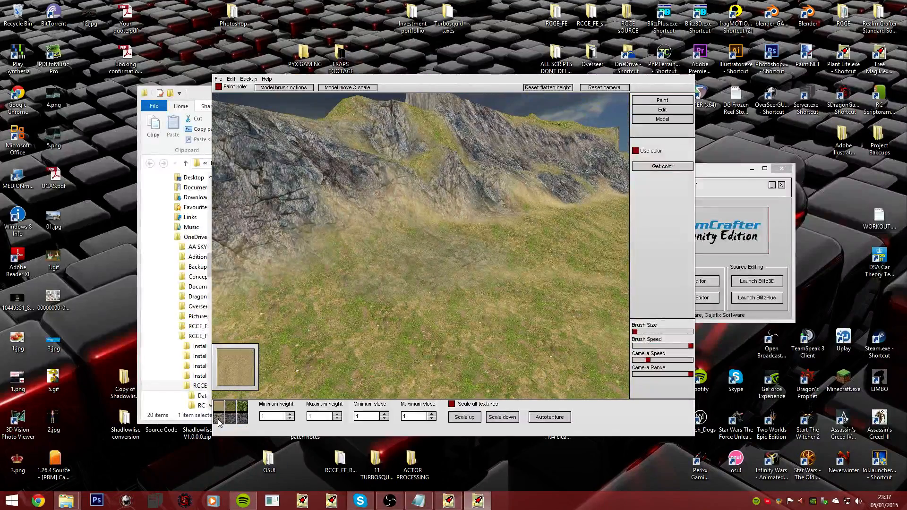
- Select the dark rock texture and paint rocky patches onto the grassy ground and slopes near the foot of the cliffs
left_click(232, 410)
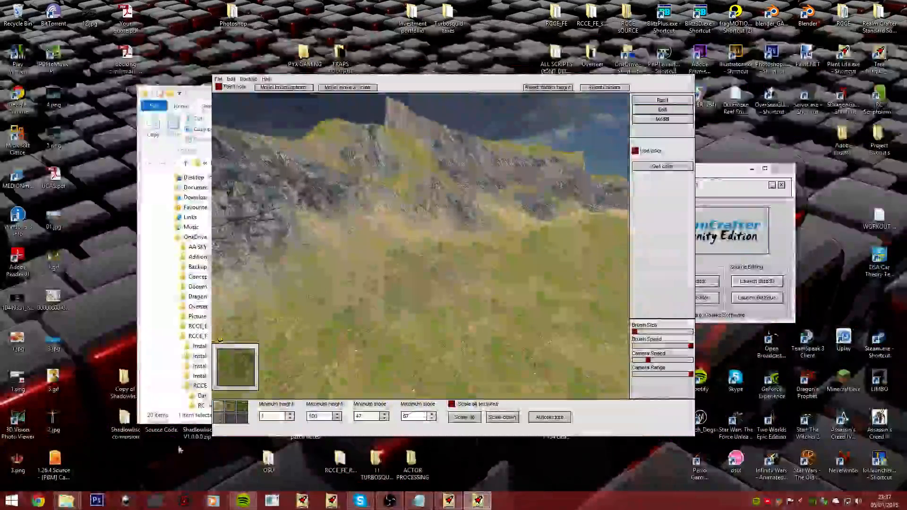
left_click(231, 419)
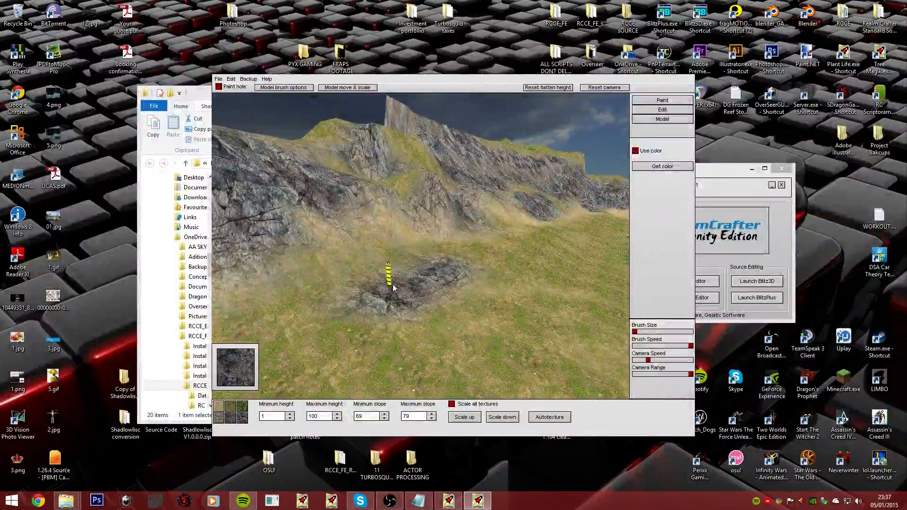
mouse_move(580, 242)
right_mouse_down()
mouse_move(399, 215)
mouse_move(429, 222)
mouse_move(467, 272)
mouse_move(472, 246)
mouse_move(407, 217)
mouse_move(408, 229)
right_mouse_up()
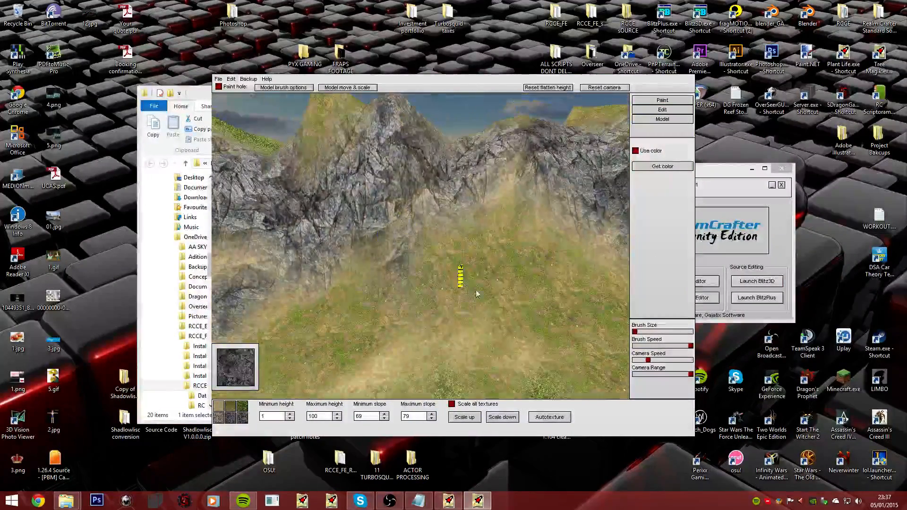
mouse_move(477, 294)
left_mouse_down()
mouse_move(585, 290)
mouse_move(553, 296)
left_mouse_up()
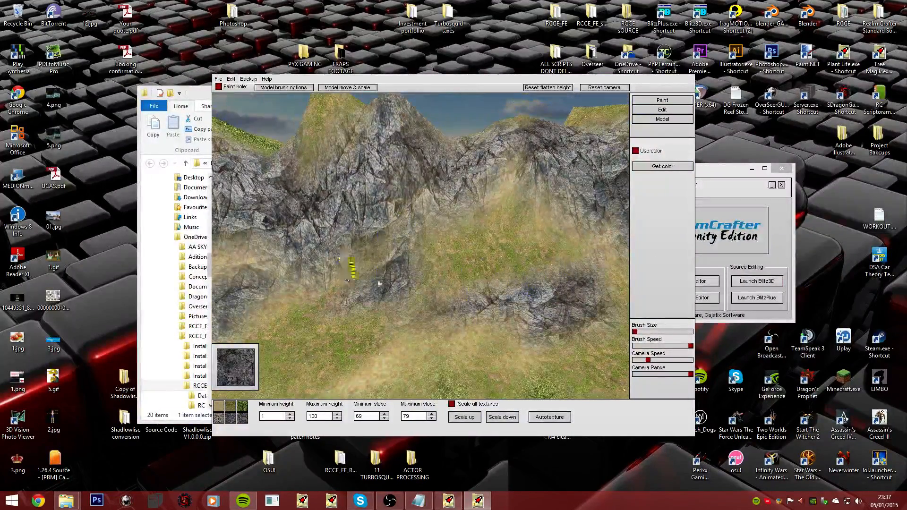
right_click_drag(348, 259, 401, 218)
key("Up")
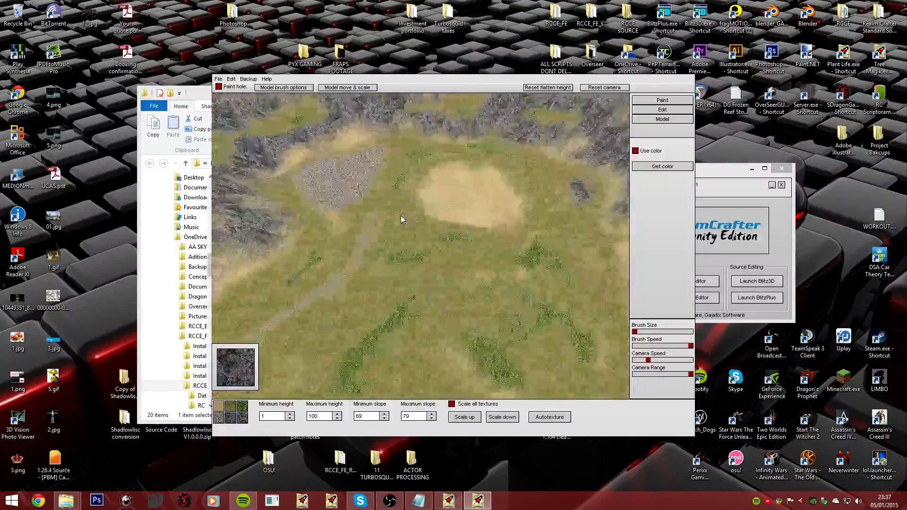
- Select the sand texture and inspect the sand clearing from a distance and up close
key("Down")
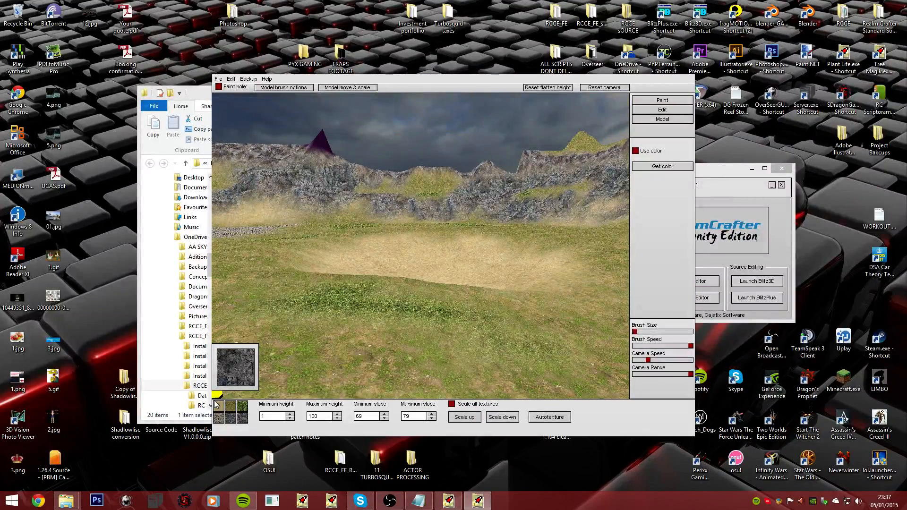
key("Down")
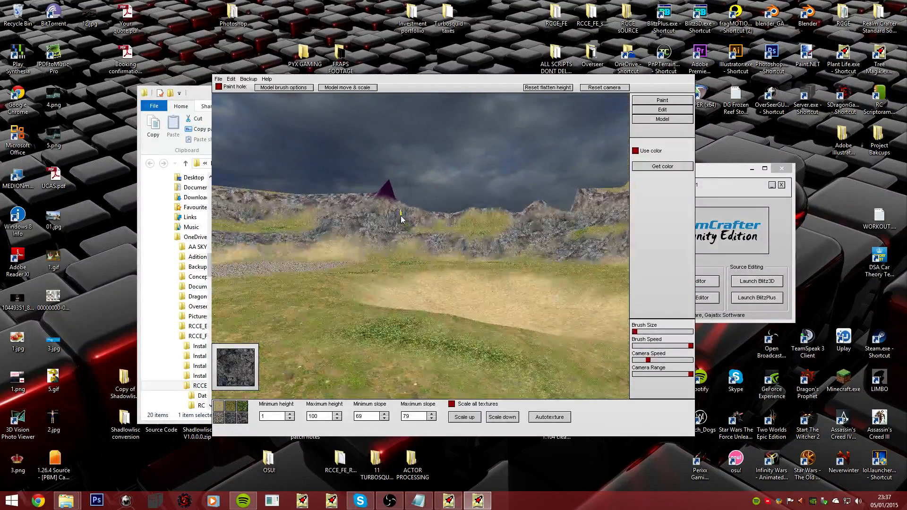
left_click(220, 407)
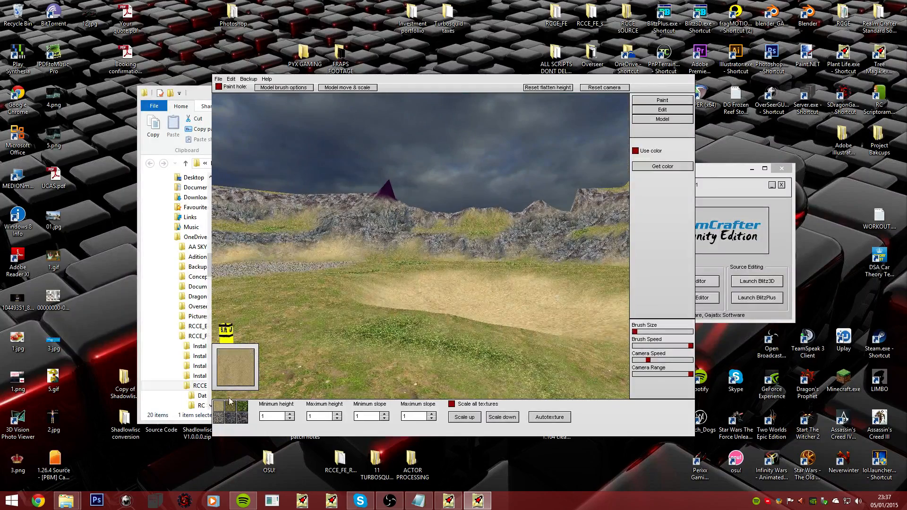
left_click(231, 408)
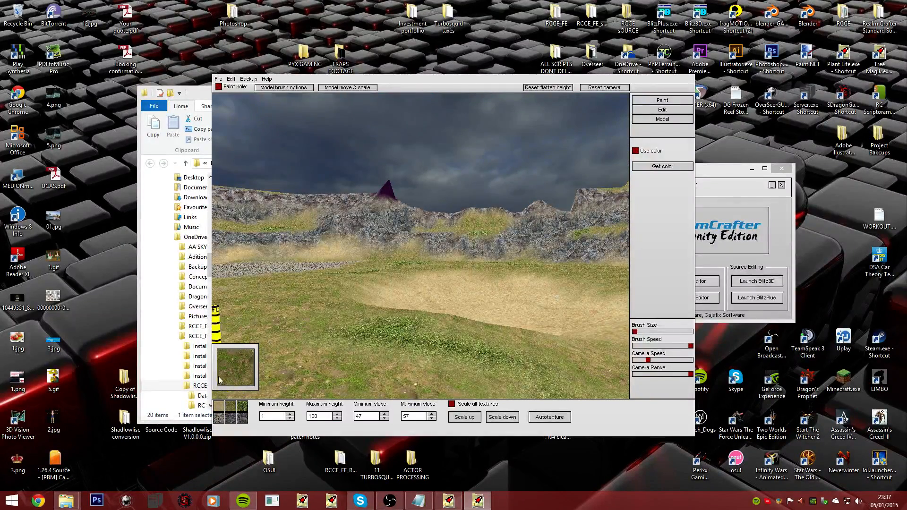
left_click(224, 408)
mouse_move(361, 318)
right_mouse_down()
mouse_move(401, 215)
mouse_move(446, 196)
right_mouse_up()
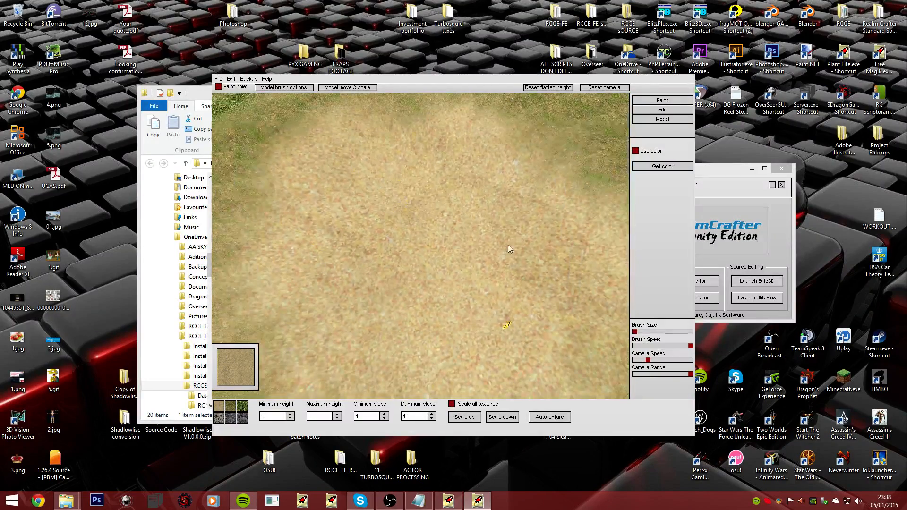
right_click_drag(508, 245, 400, 219)
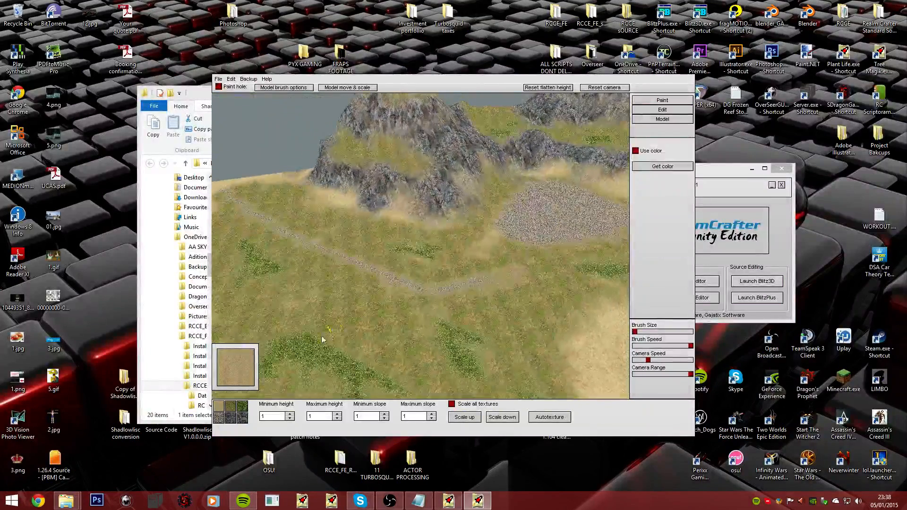
- Go through the rock, cobblestone and sand textures and adjust the sand texture's scale
left_click(232, 418)
right_click_drag(437, 326, 259, 380)
left_click(220, 419)
right_click_drag(401, 218, 400, 216)
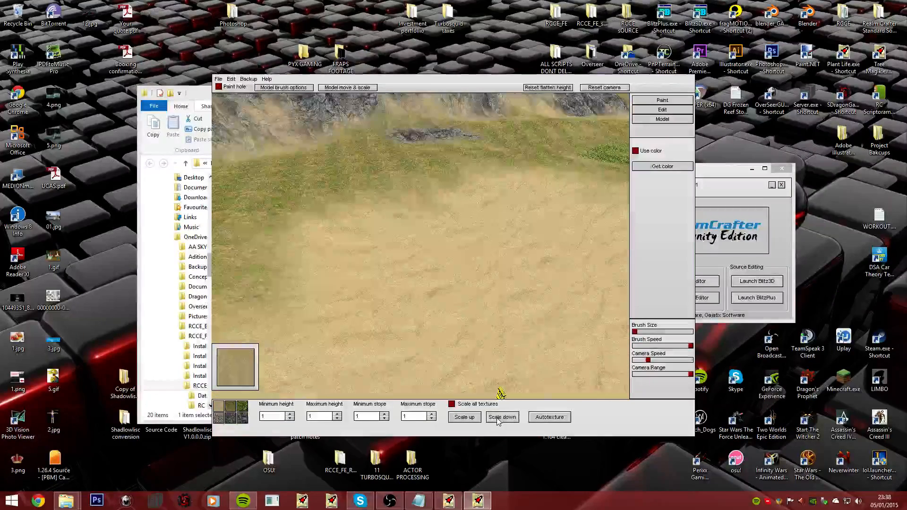
right_click_drag(401, 216, 405, 239)
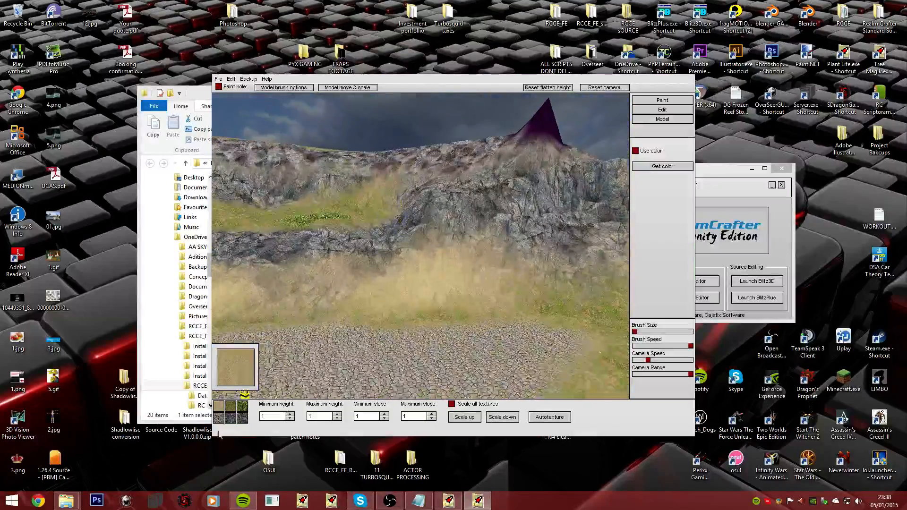
- Paint the dark rock texture over the sandy slopes at the foot of the cliffs, starting behind the cobblestone area
mouse_move(482, 277)
left_mouse_down()
mouse_move(451, 284)
mouse_move(456, 246)
mouse_move(349, 301)
left_mouse_up()
left_click_drag(463, 296, 411, 318)
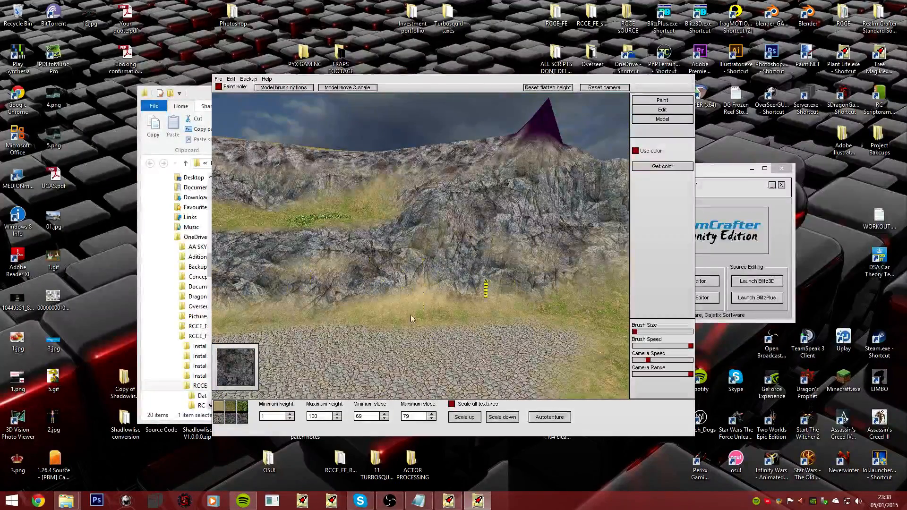
right_click_drag(453, 264, 470, 240)
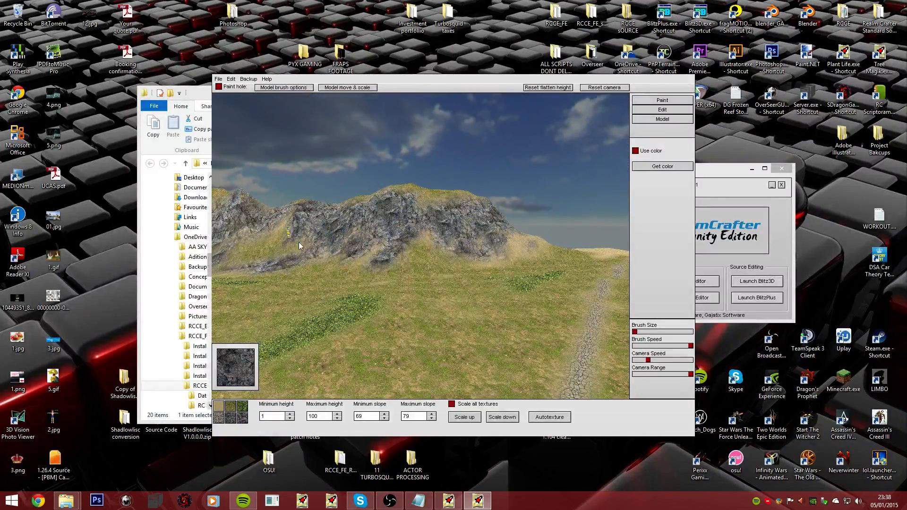
right_click_drag(299, 245, 478, 282)
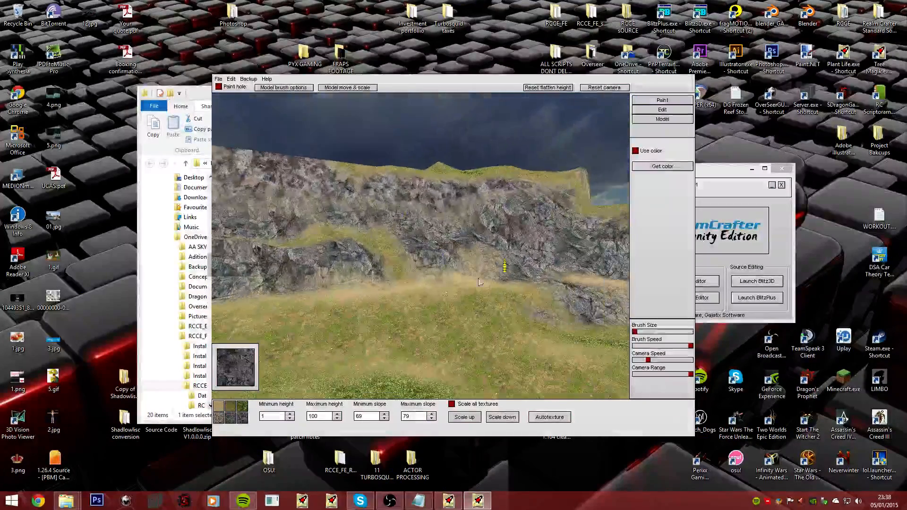
right_click_drag(552, 282, 396, 221)
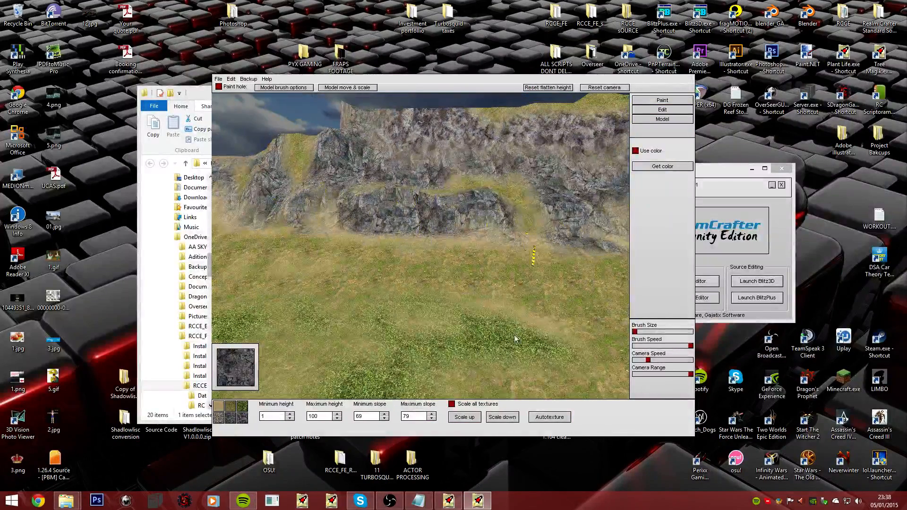
- Select the grass texture and paint it along the sandy ledges across the rock faces
left_click(232, 407)
right_click_drag(331, 283, 401, 219)
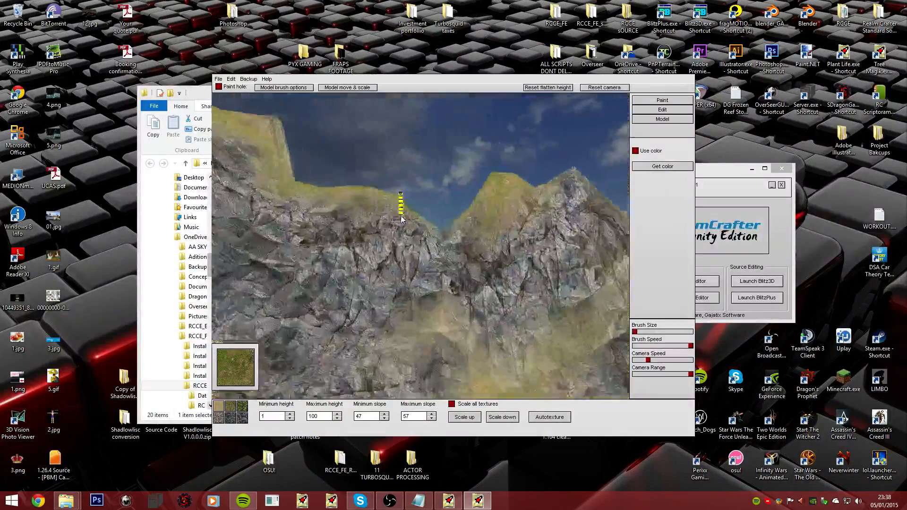
key("w")
mouse_move(416, 270)
right_mouse_down()
mouse_move(405, 203)
mouse_move(401, 219)
mouse_move(582, 221)
right_mouse_up()
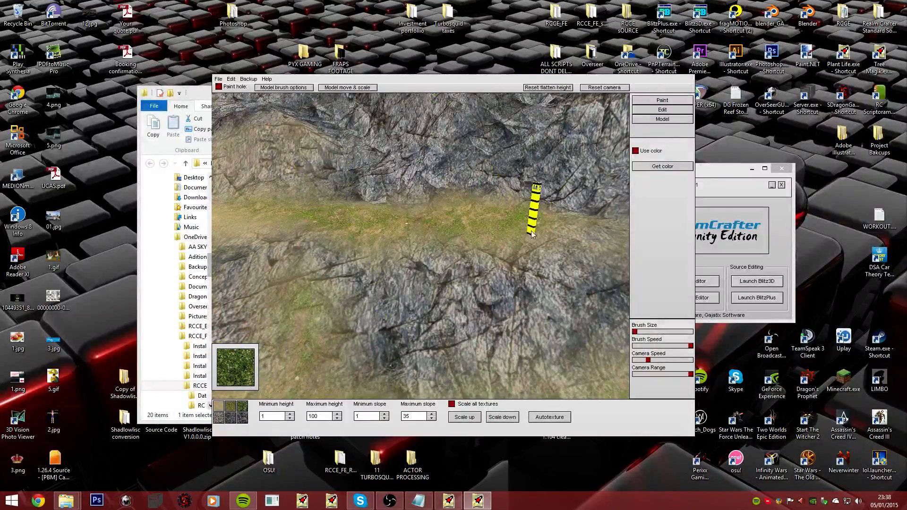
- Paint patches of the dark green leafy texture onto the grassy cliff ledges around the terrain
key("w")
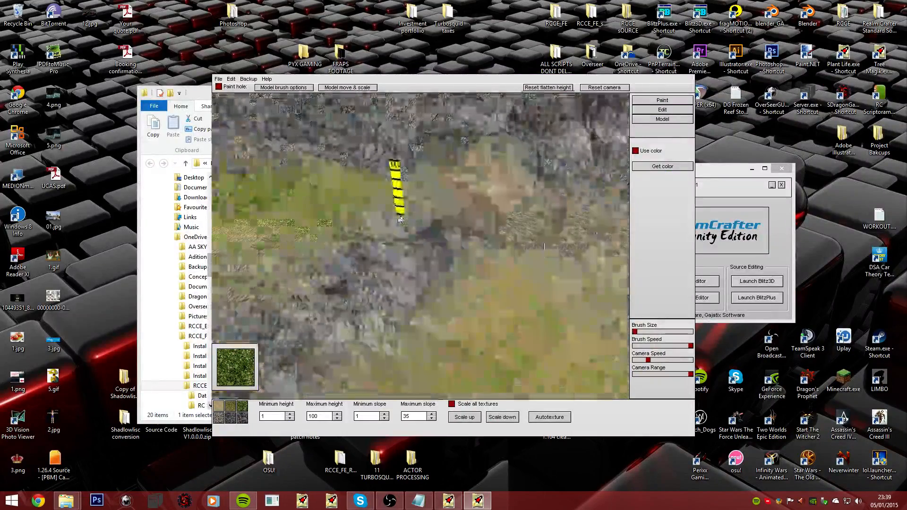
right_click_drag(399, 218, 400, 219)
key("w")
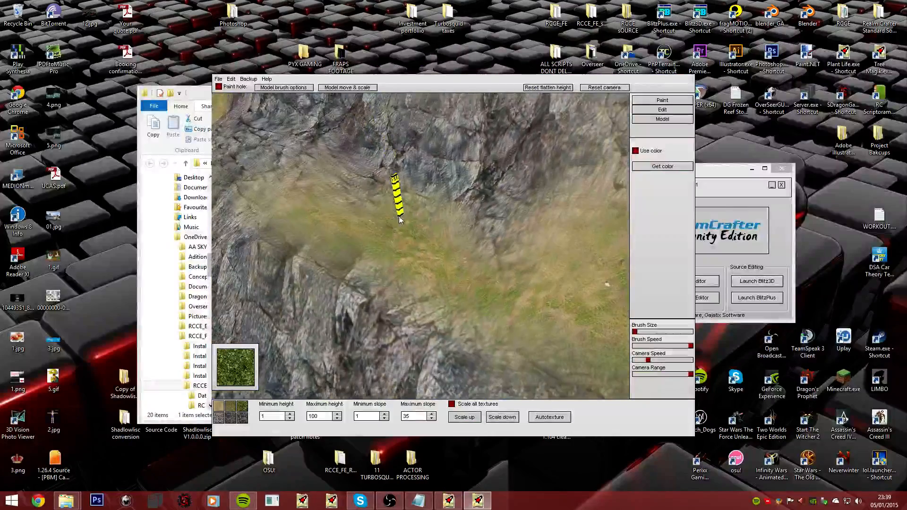
left_click_drag(371, 203, 311, 169)
right_click_drag(327, 183, 401, 215)
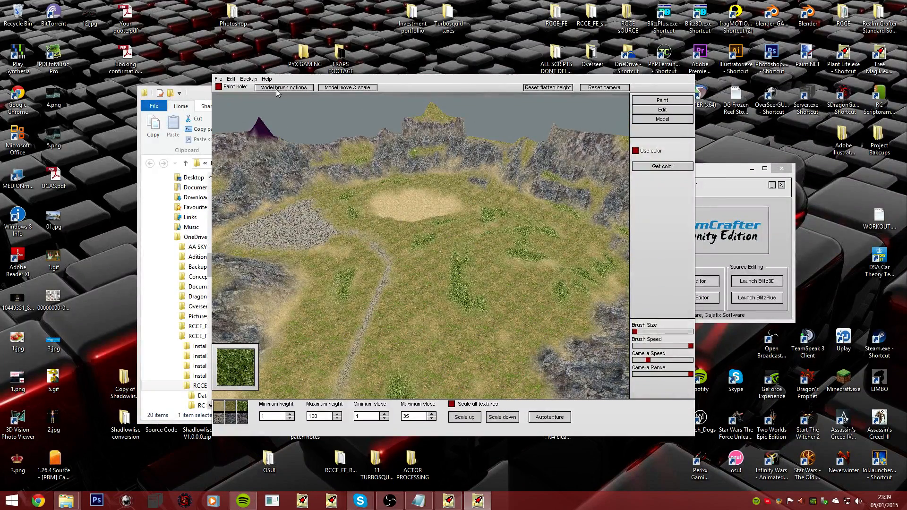
mouse_move(400, 215)
right_mouse_down()
mouse_move(409, 219)
mouse_move(401, 218)
right_mouse_up()
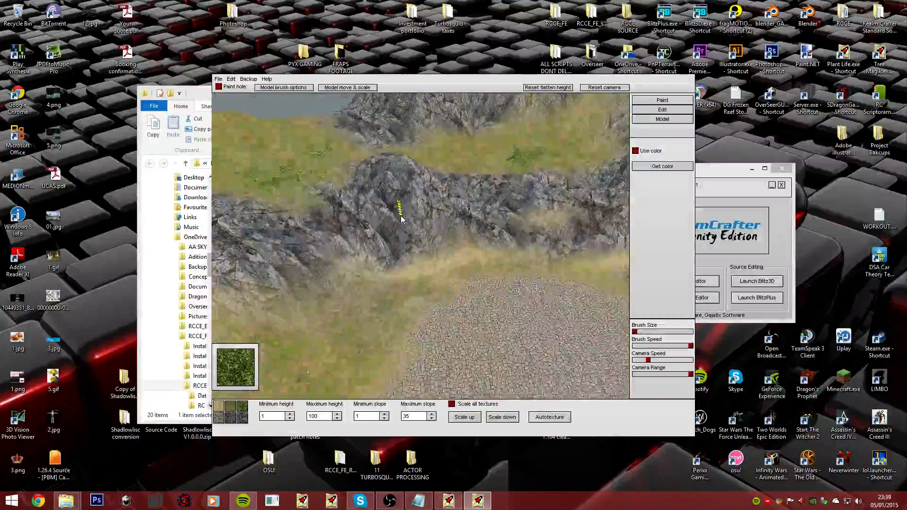
- Switch to model editing, check the model brush options and bring the edge of the cobblestone area into view
left_click(649, 121)
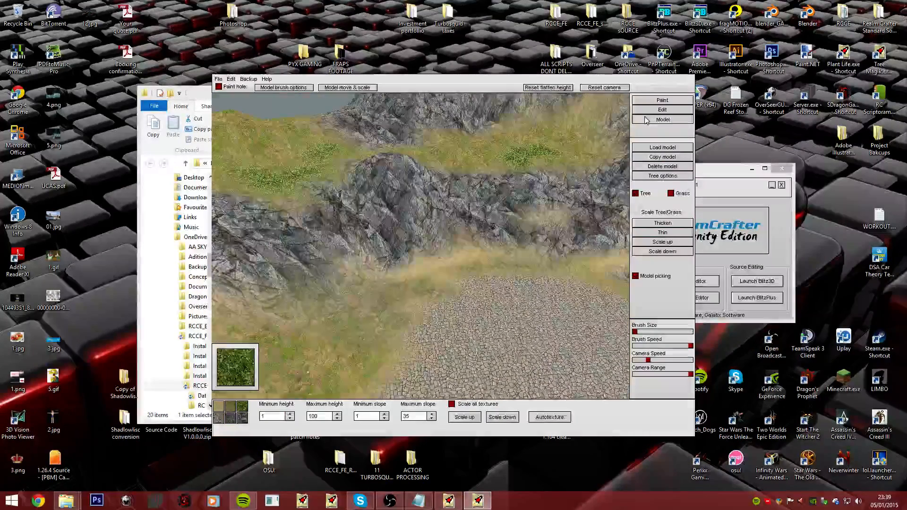
right_click_drag(402, 216, 383, 202)
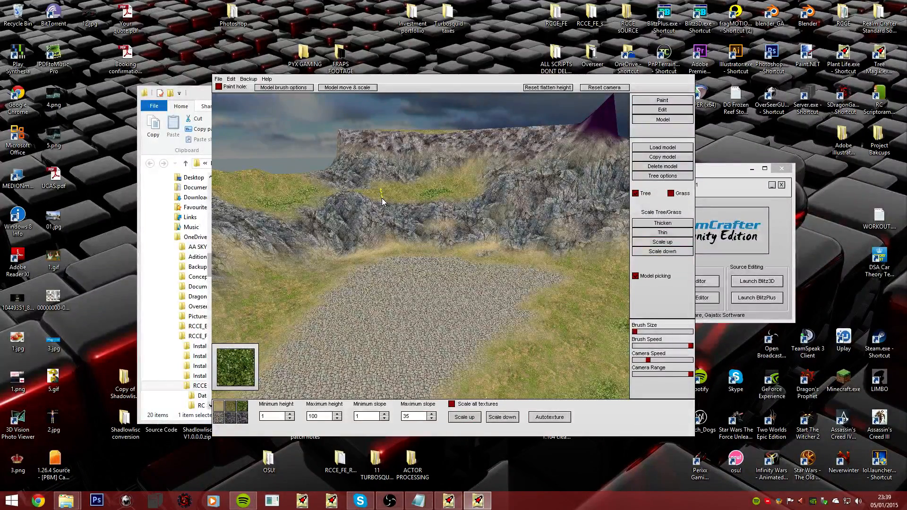
mouse_move(383, 202)
right_mouse_down()
mouse_move(403, 218)
mouse_move(366, 196)
right_mouse_up()
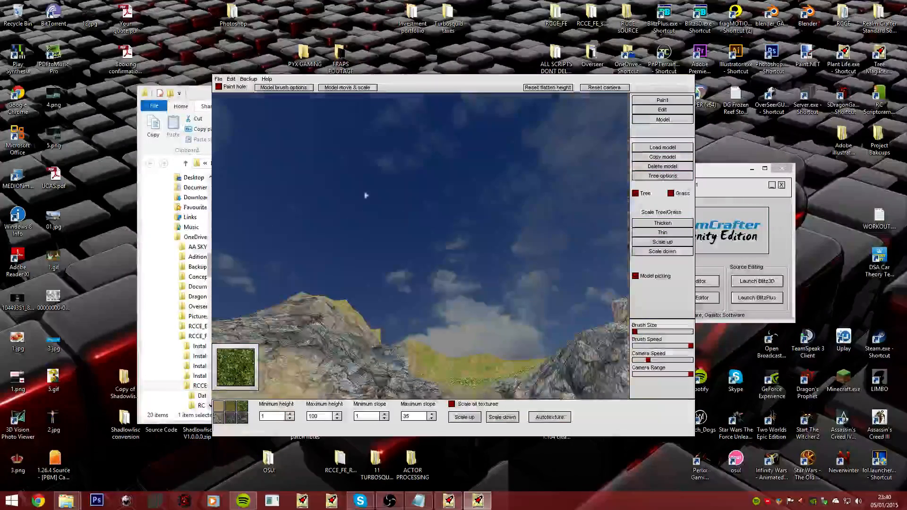
left_click(295, 88)
left_click(454, 106)
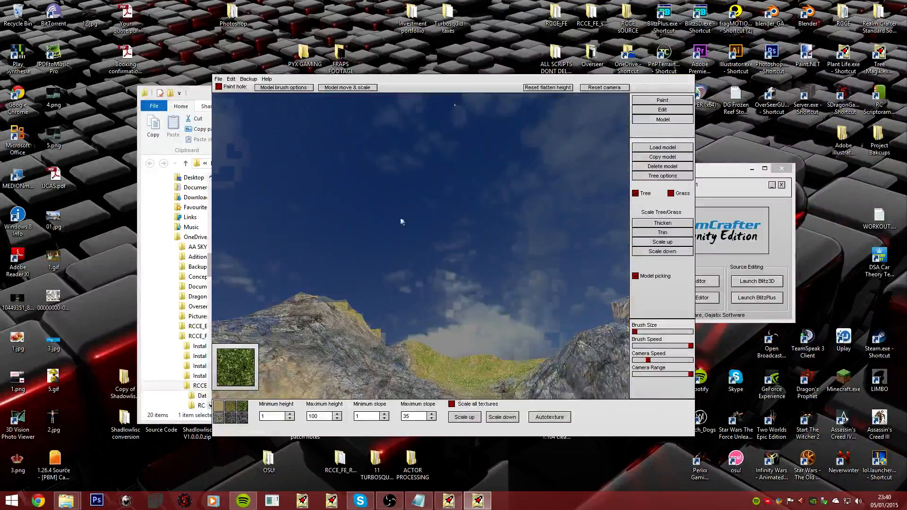
right_click_drag(401, 218, 401, 218)
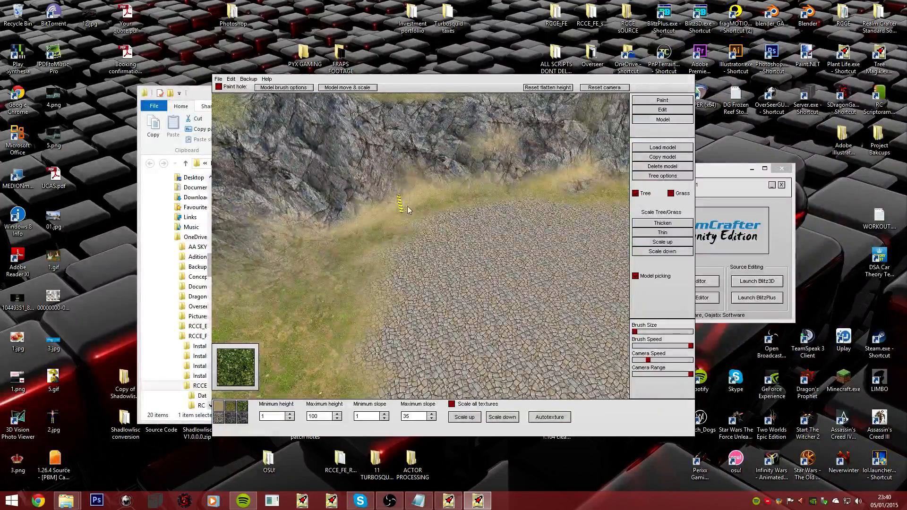
- Preview the town house meshes in the buildings folder and load Town House 5.b3d as the model to place
left_click(668, 148)
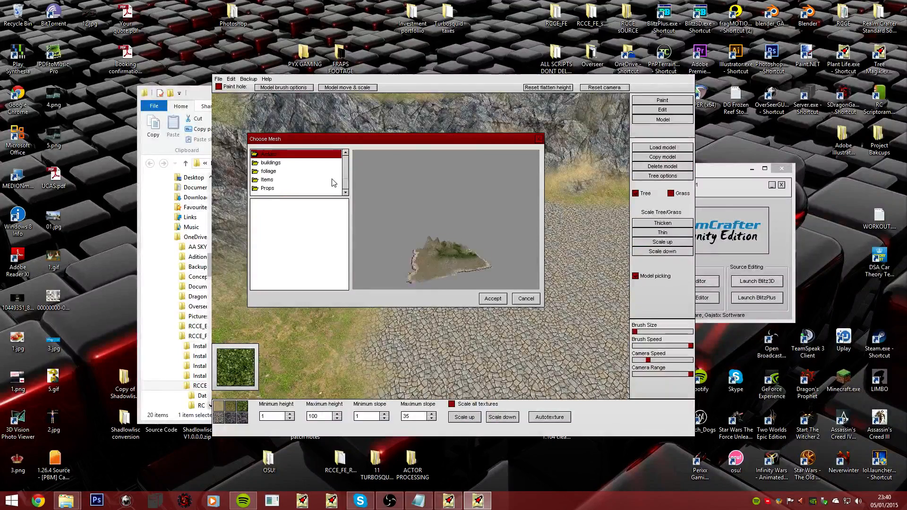
double_click(281, 166)
left_click(306, 221)
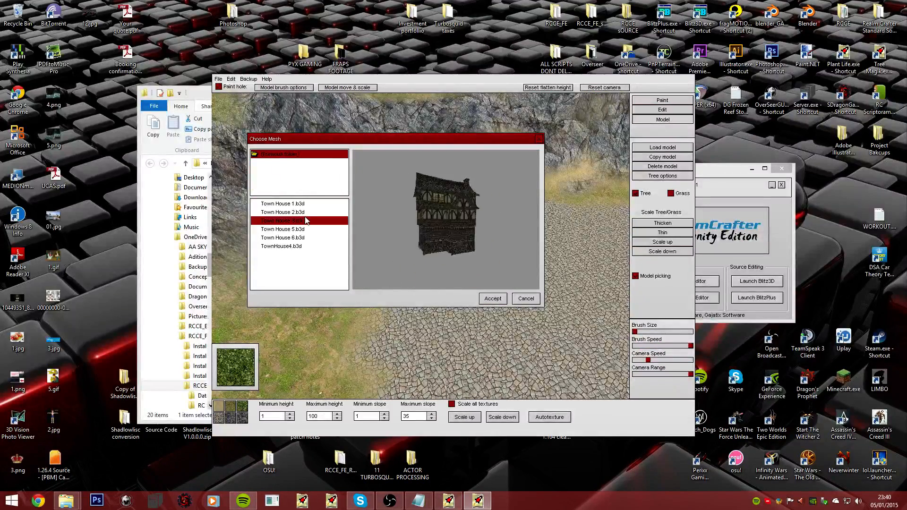
left_click(301, 212)
left_click(291, 229)
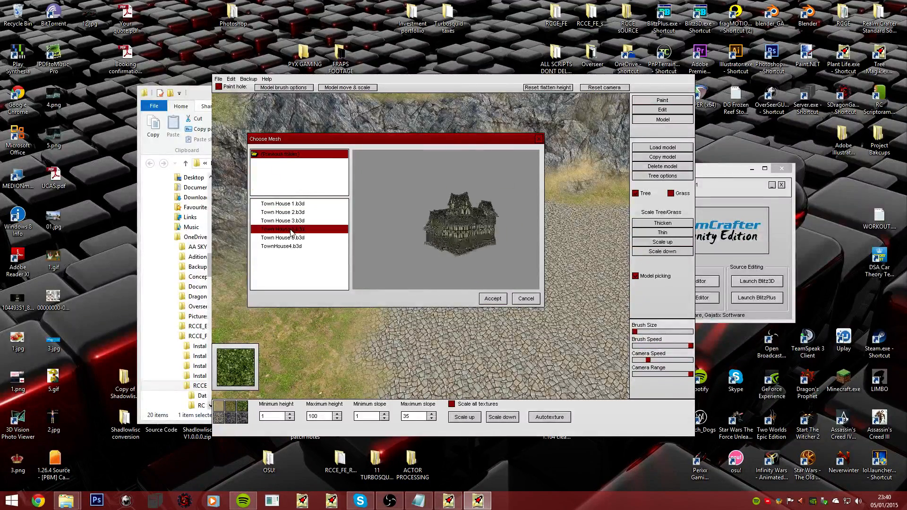
left_click(491, 300)
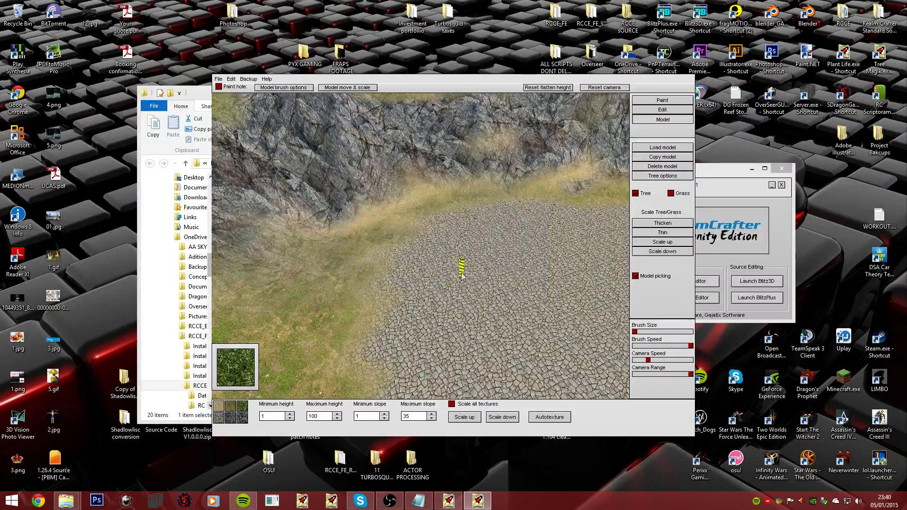
- Place the town house on the cobblestone area and reposition it slightly across the paving
left_click(462, 276)
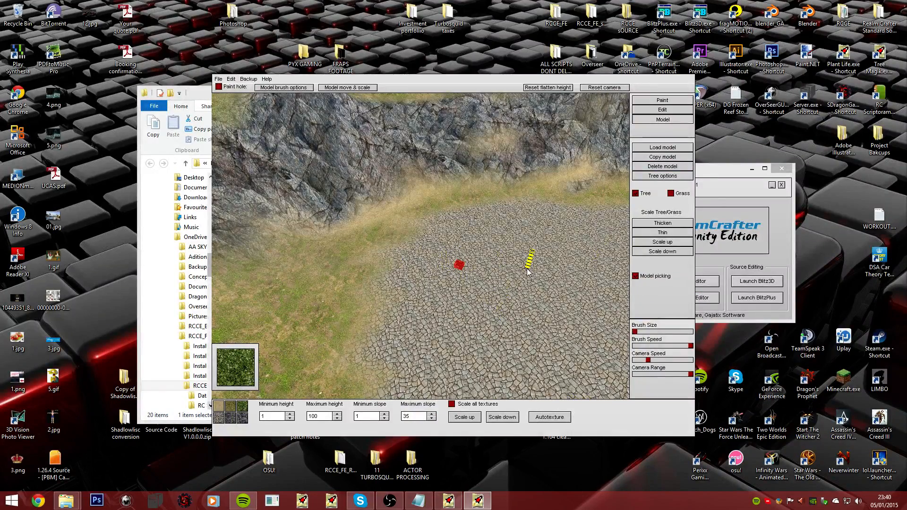
key("Up")
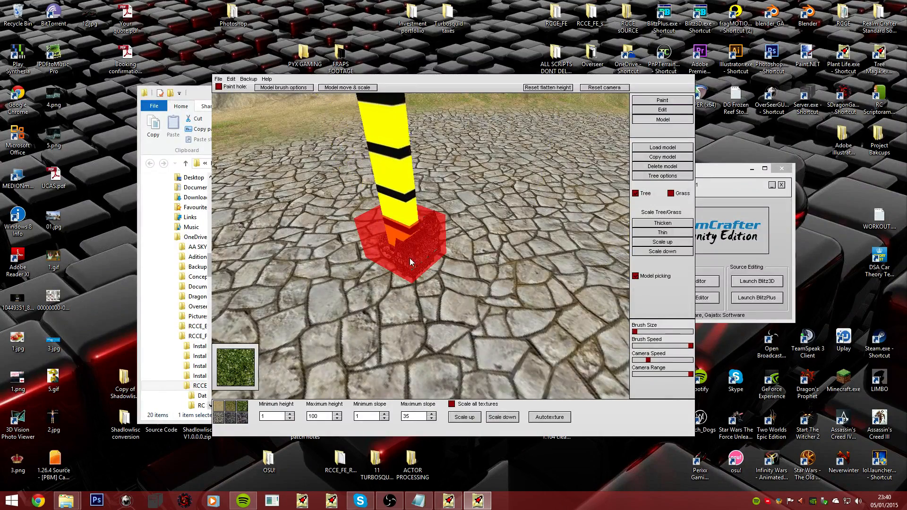
scroll(401, 215, "down", 5)
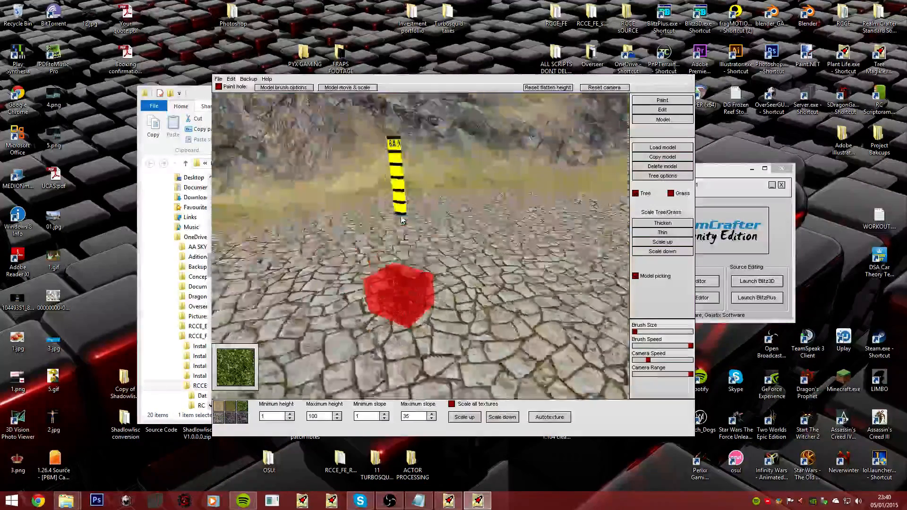
left_click(361, 88)
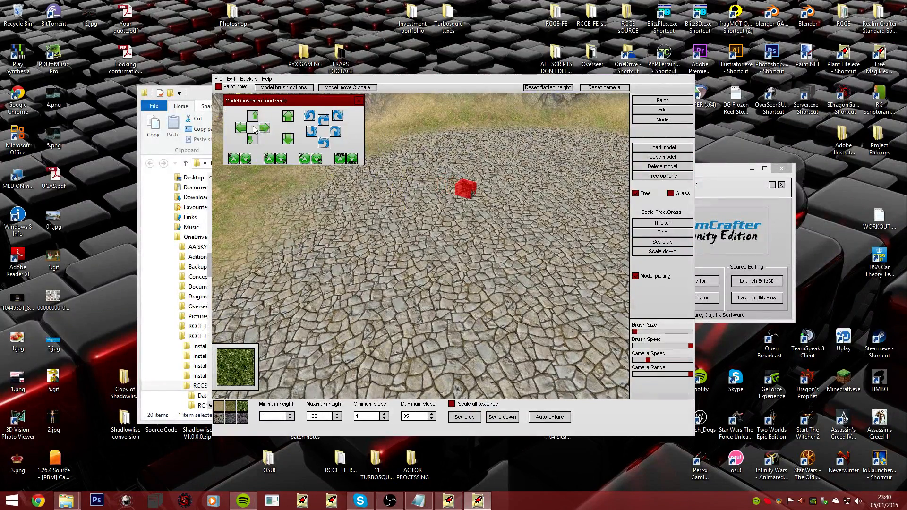
left_click(359, 102)
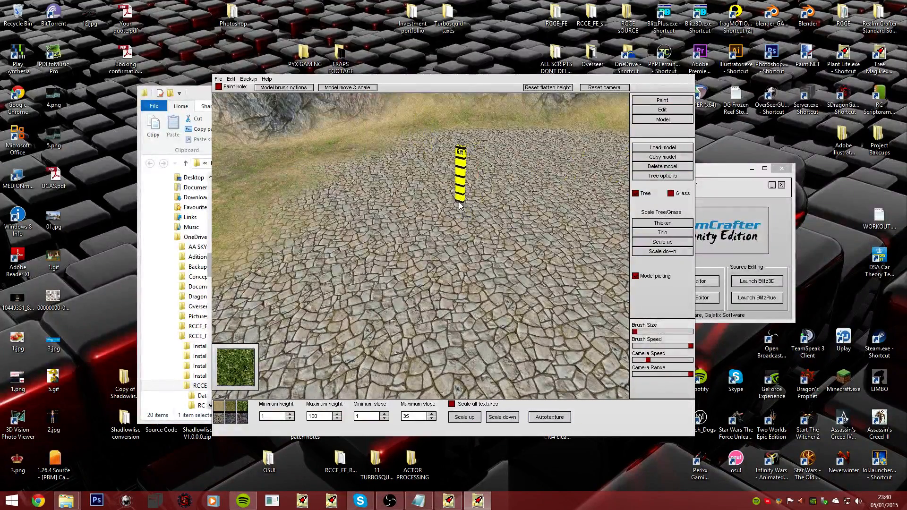
left_click_drag(582, 340, 359, 261)
left_click_drag(426, 399, 253, 104)
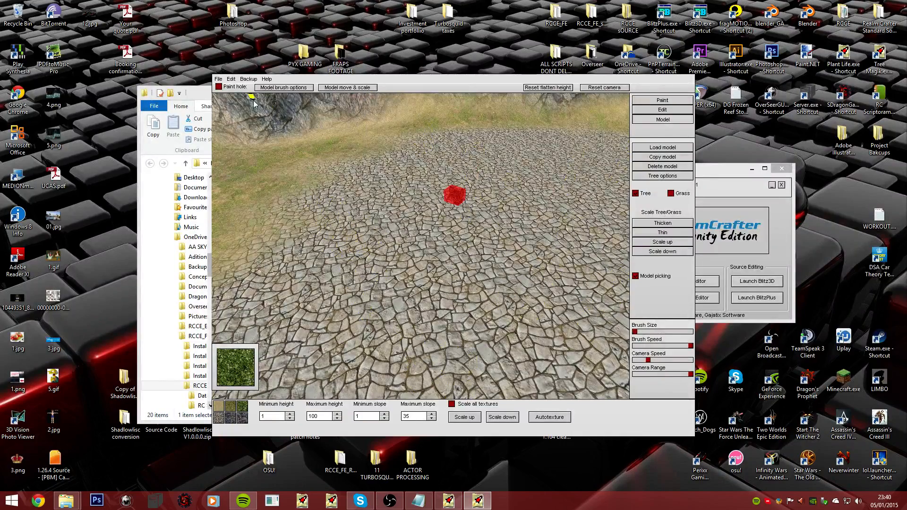
- Scale the tiny town house model up uniformly to building size and bring its front door into view
left_click(352, 87)
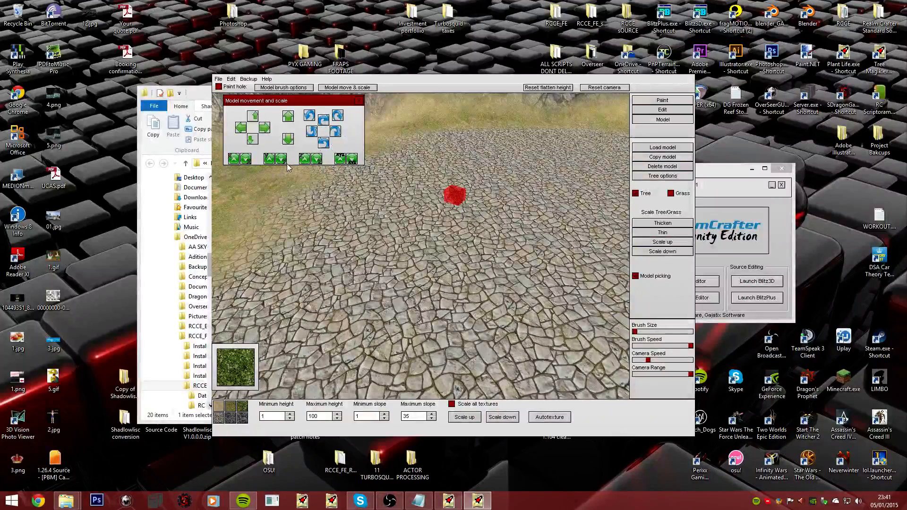
left_click(338, 158)
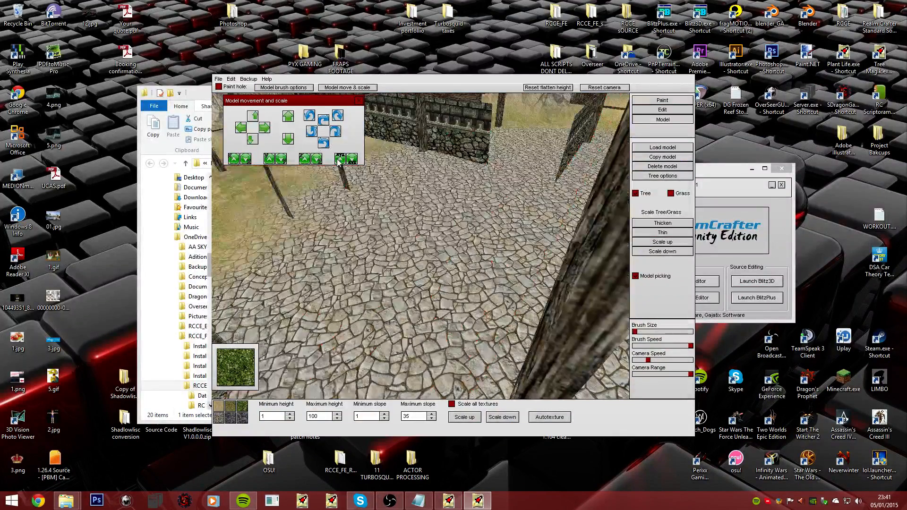
left_click(358, 101)
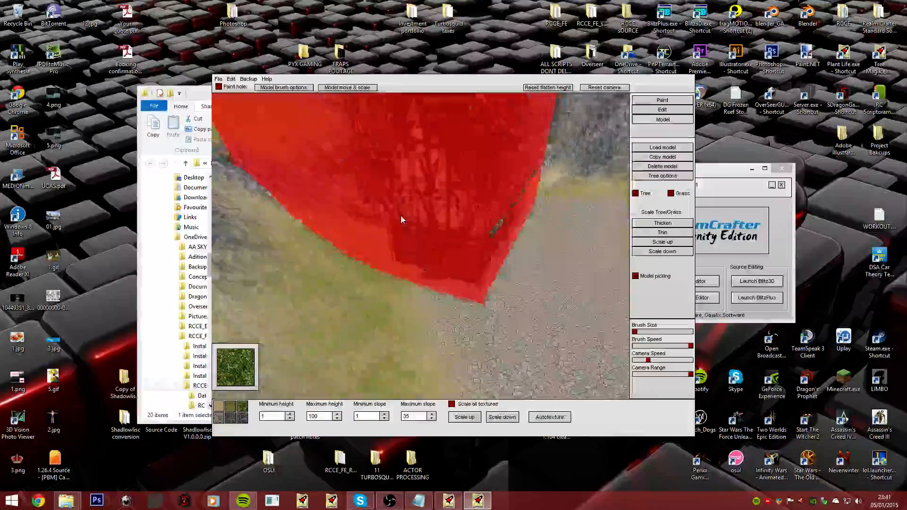
key("w")
right_click_drag(554, 354, 421, 254)
key("s")
key("s")
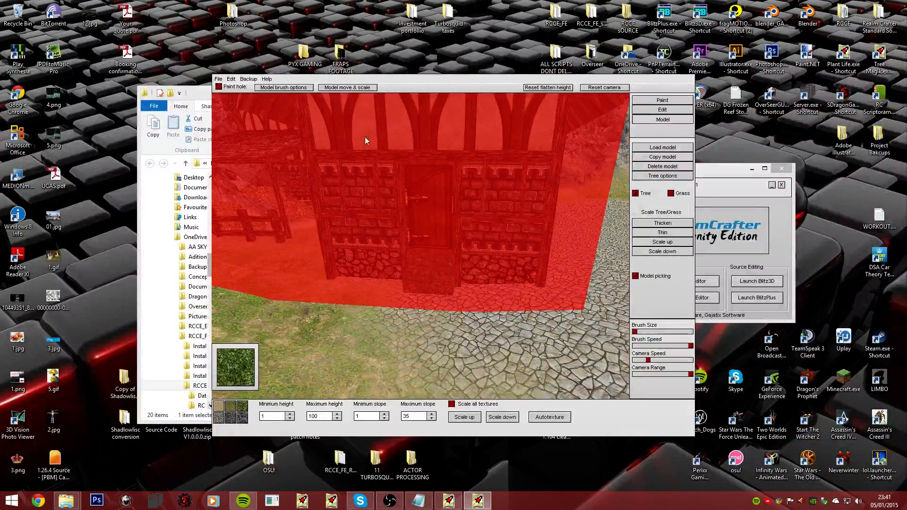
- Roughly adjust the town house's overall scale up and down, ending slightly smaller
left_click(333, 89)
left_click(352, 160)
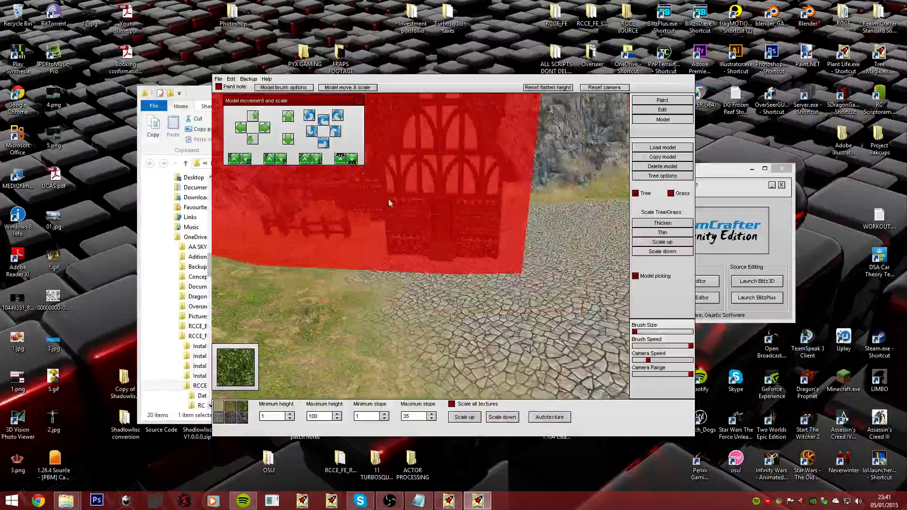
left_click(340, 159)
left_click(352, 161)
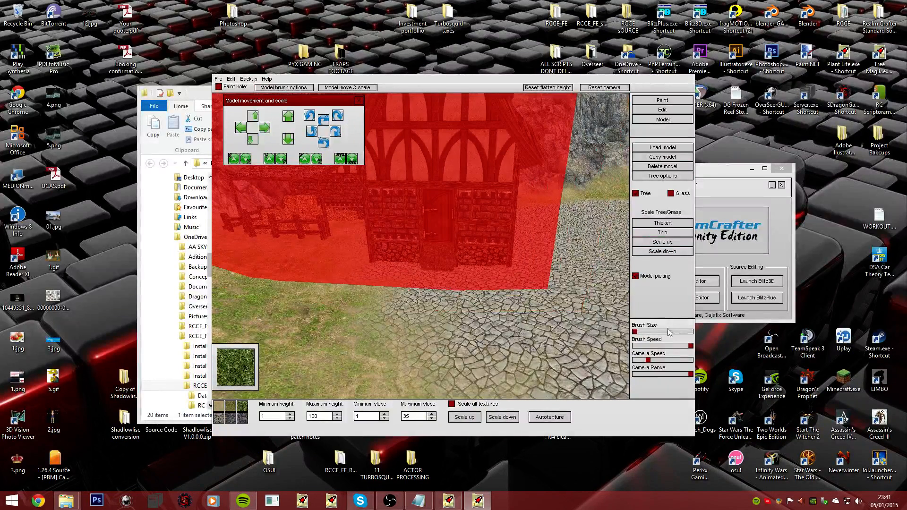
left_click(359, 100)
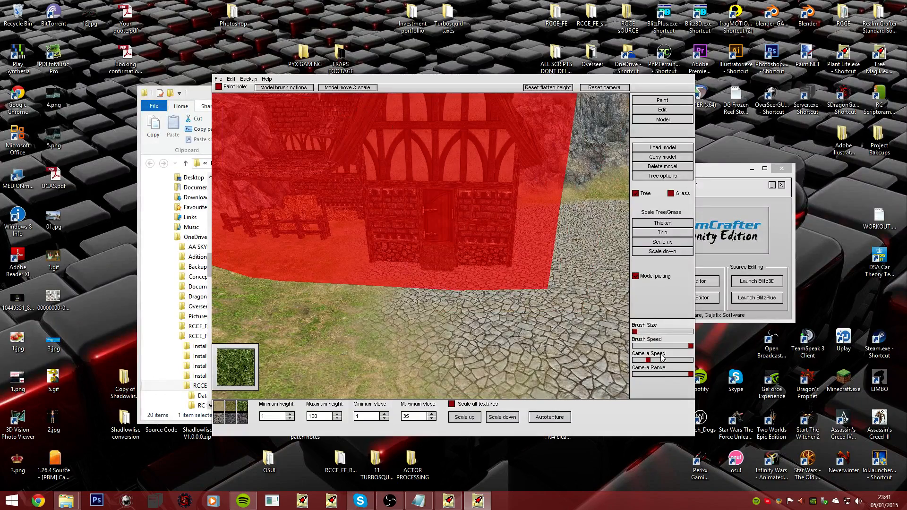
- Lower the brush speed to near its minimum and fine-tune the town house's overall scale in smaller increments
left_click(688, 347)
left_click(353, 89)
left_click(340, 162)
left_click(339, 162)
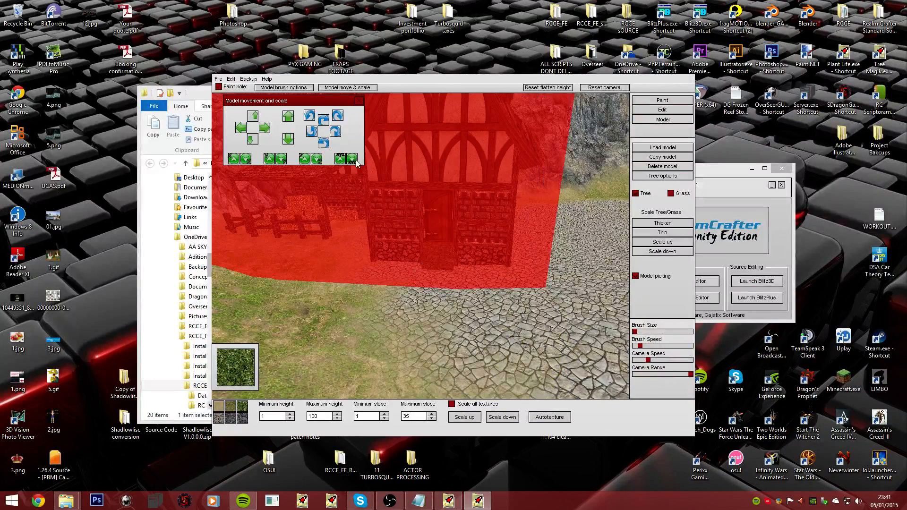
left_click(341, 157)
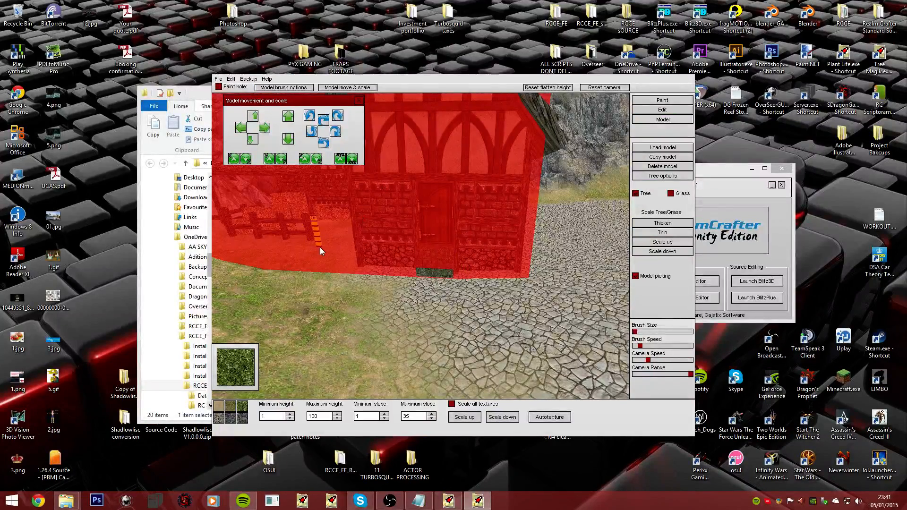
- Examine the hay bales, fence and walls of the town house against the 6 ft height marker
key("Up")
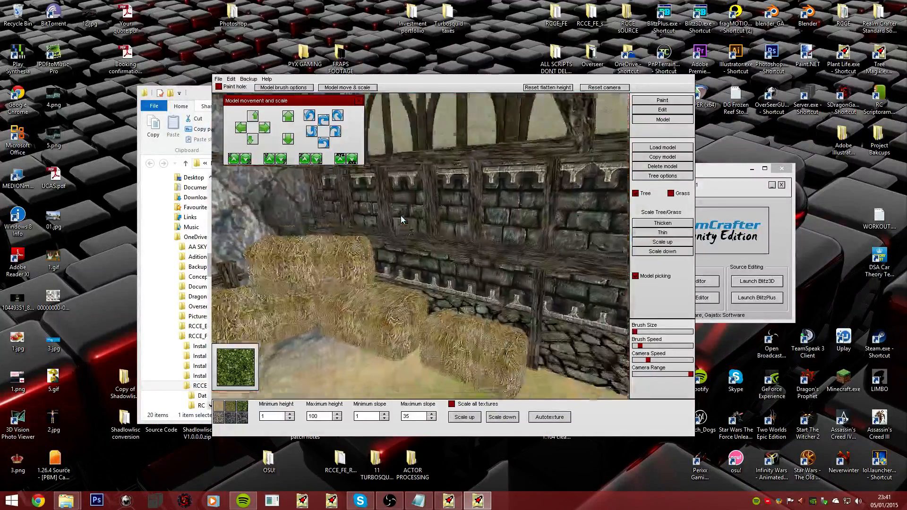
key("Down")
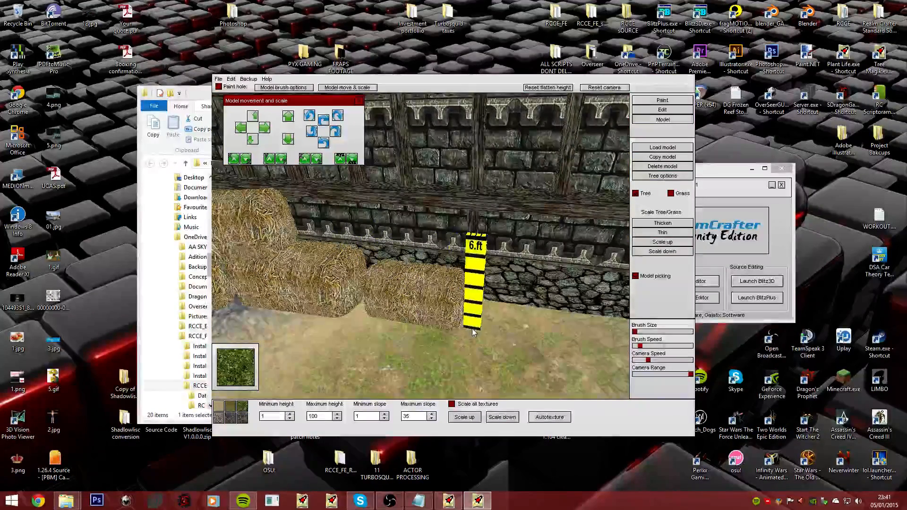
key("Left")
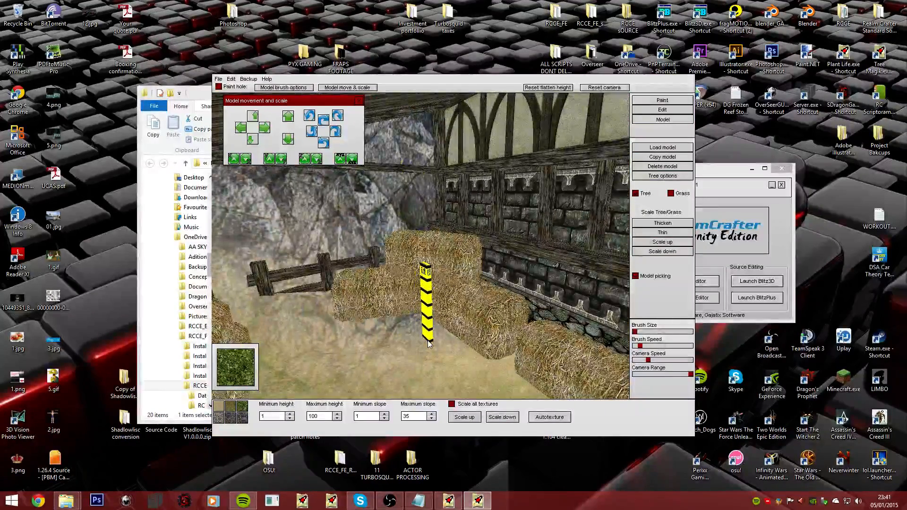
key("Down")
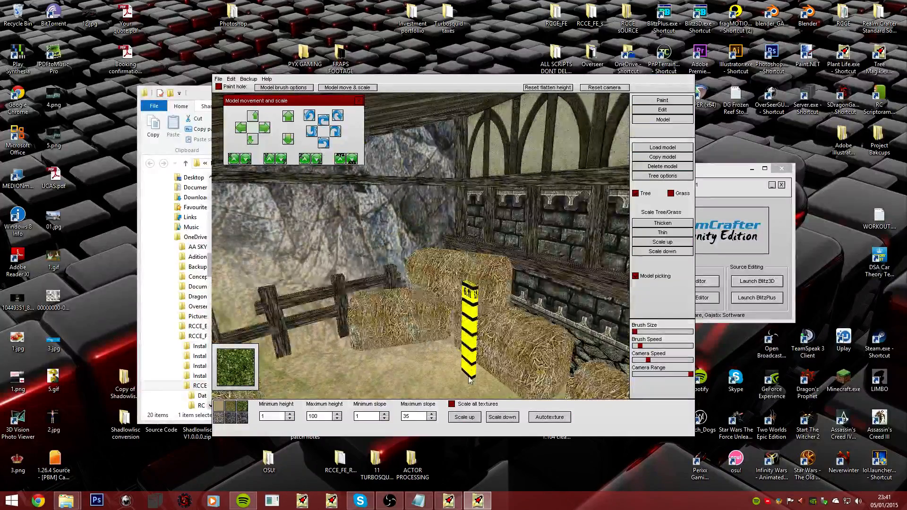
key("Down")
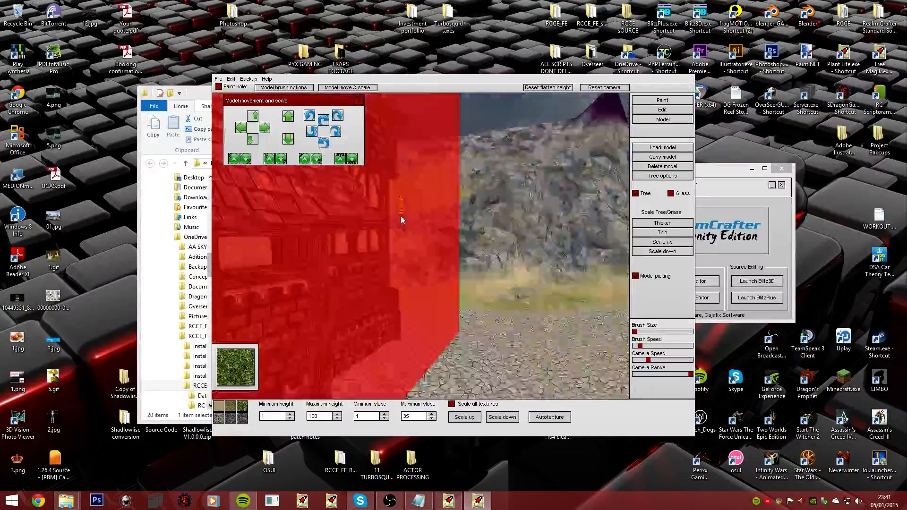
key("Down")
key("Up")
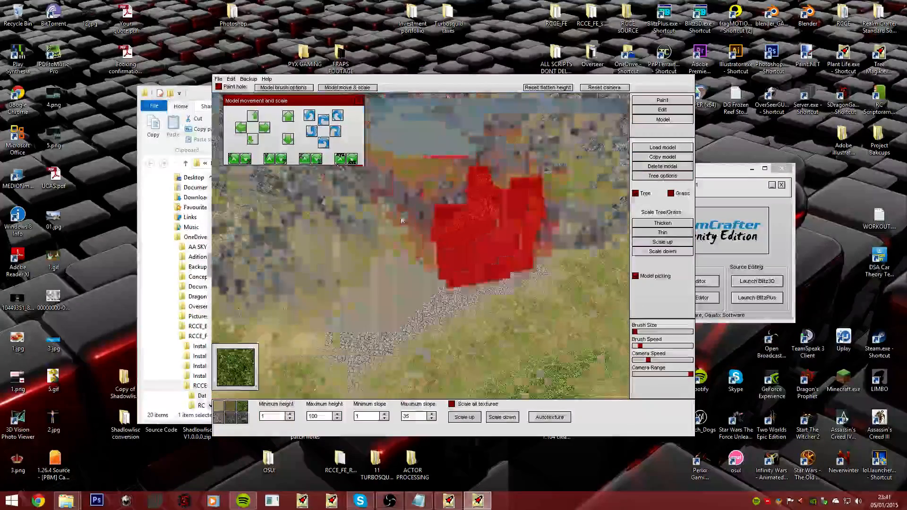
- Turn the town house so its yard faces the cobblestones and move it back toward the cliff
left_click(271, 128)
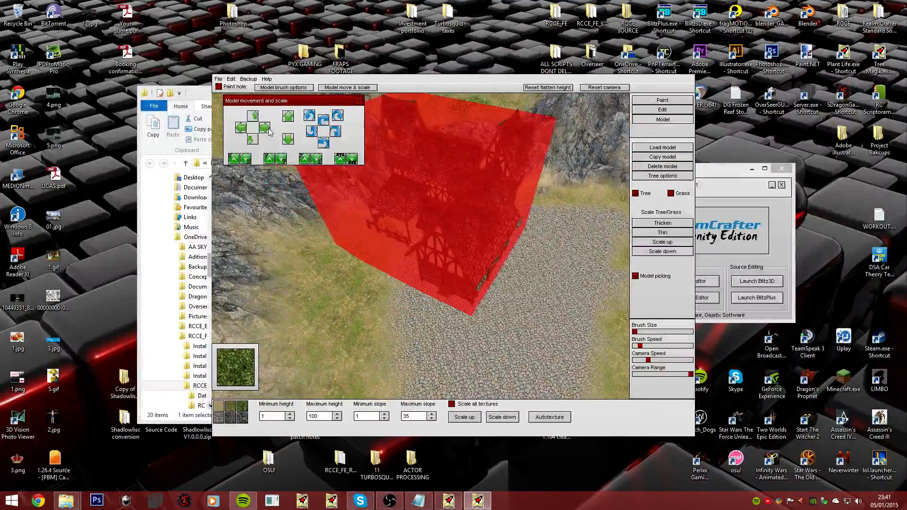
left_click(336, 133)
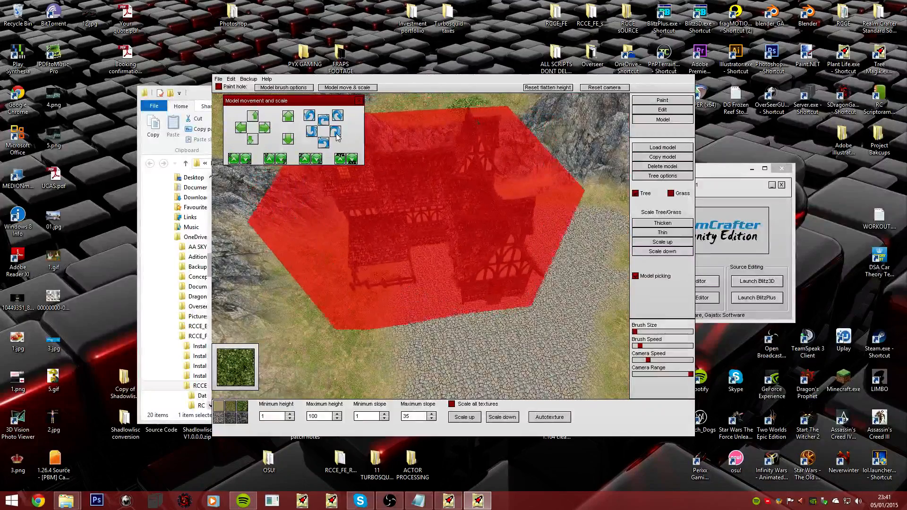
left_click(270, 128)
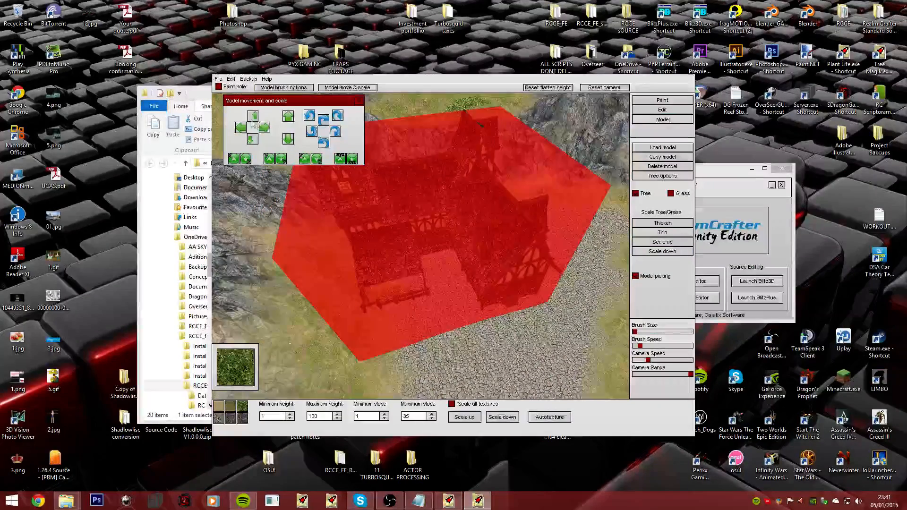
left_click(288, 117)
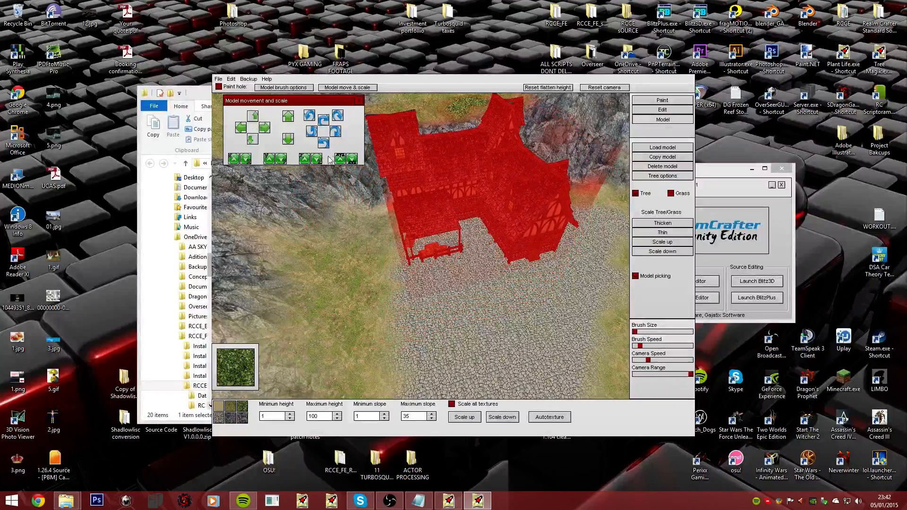
- Nudge the town house sideways toward the rock slope at the edge of the cobblestone area
key("w")
right_click_drag(401, 216, 402, 220)
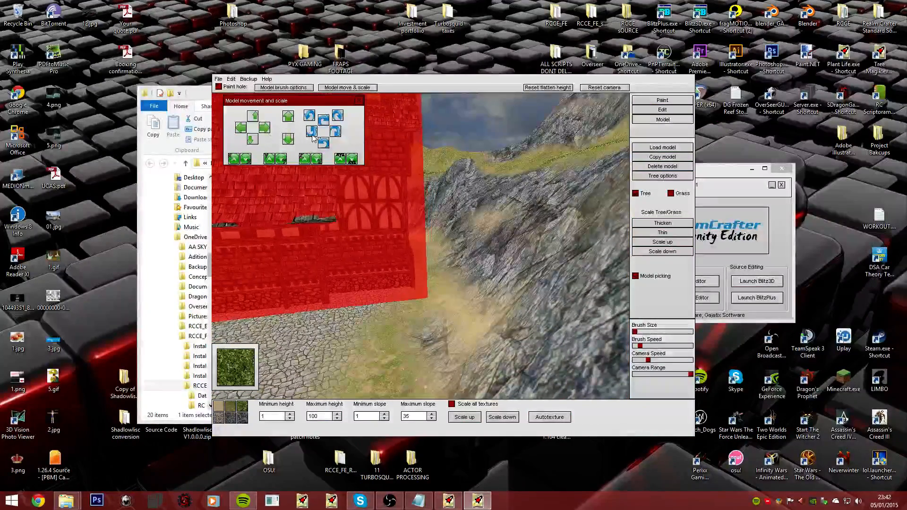
left_click(266, 128)
left_click(241, 127)
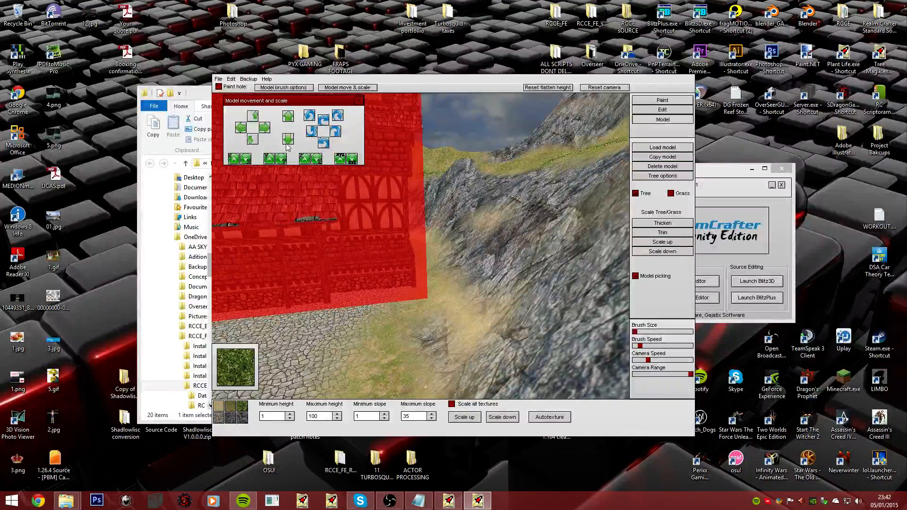
left_click(265, 128)
left_click(286, 119)
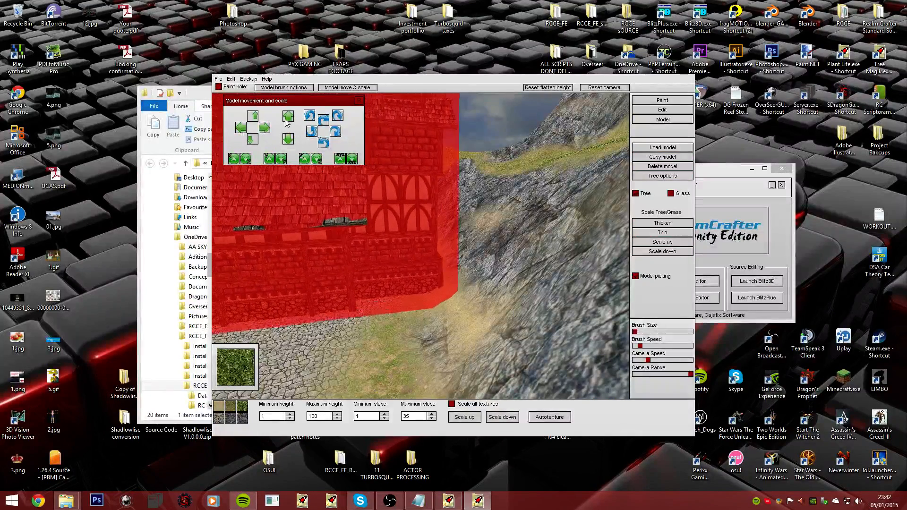
right_click_drag(286, 122, 401, 219)
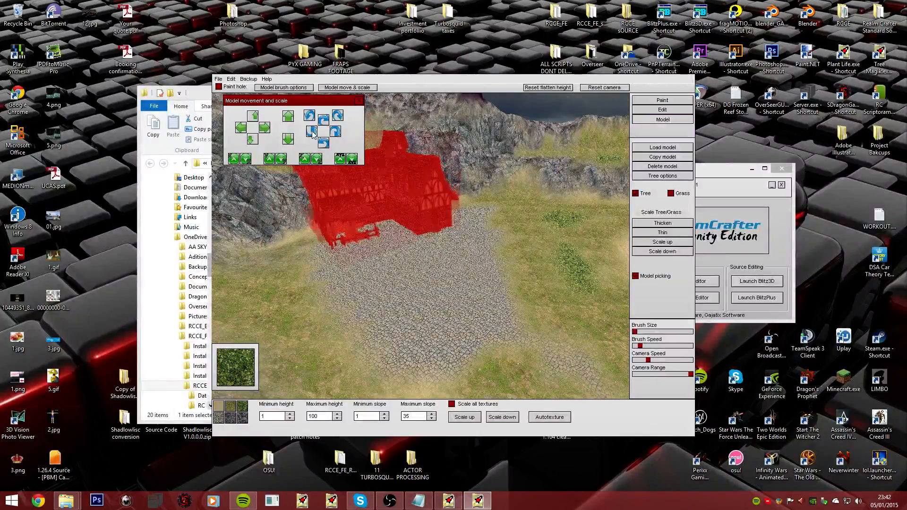
- Rotate the town house to a new facing and bring it forward from the cliff across the cobblestones
left_click(335, 133)
left_click(336, 134)
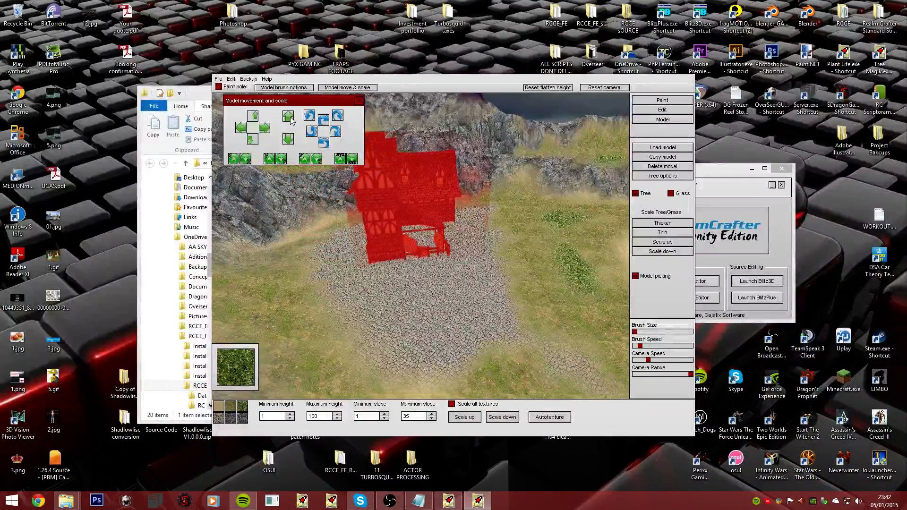
left_click(288, 140)
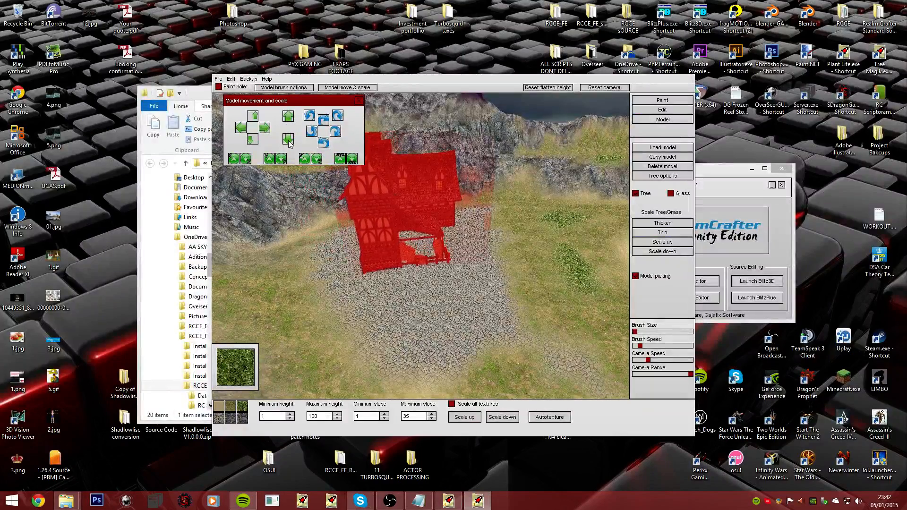
left_click(288, 140)
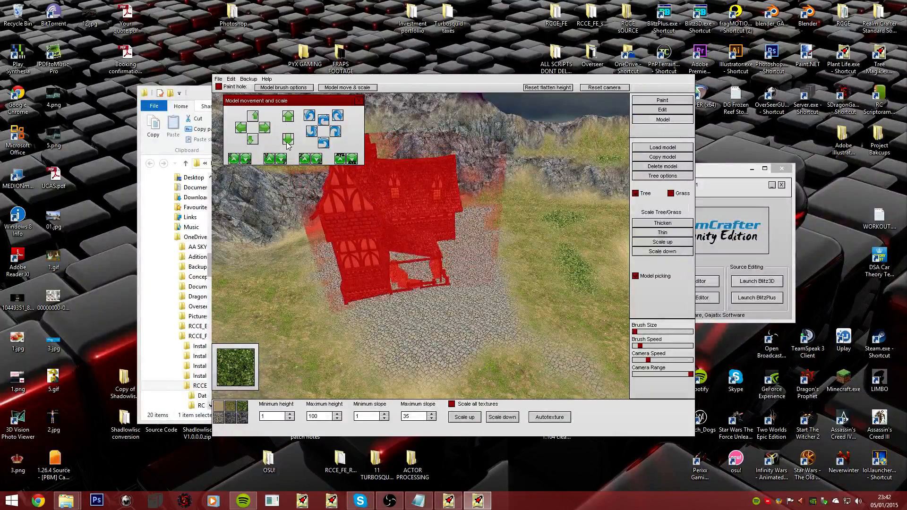
left_click(287, 144)
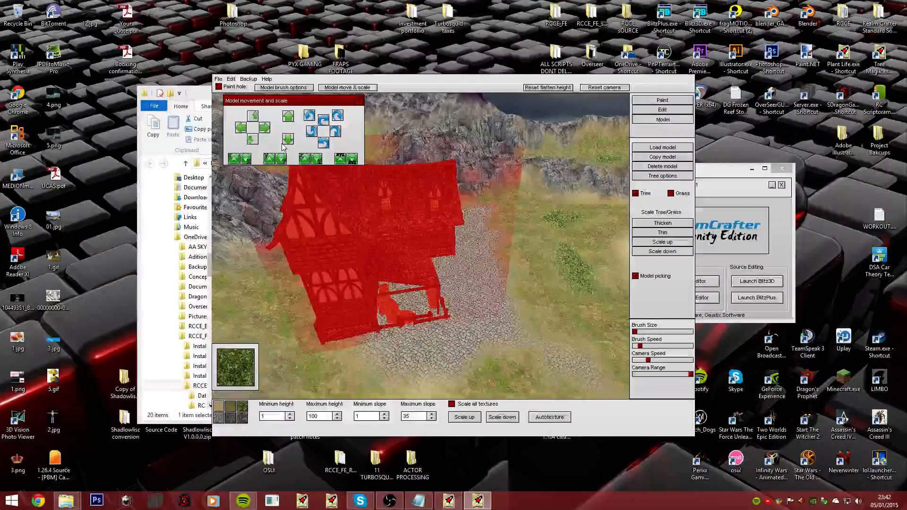
left_click(288, 139)
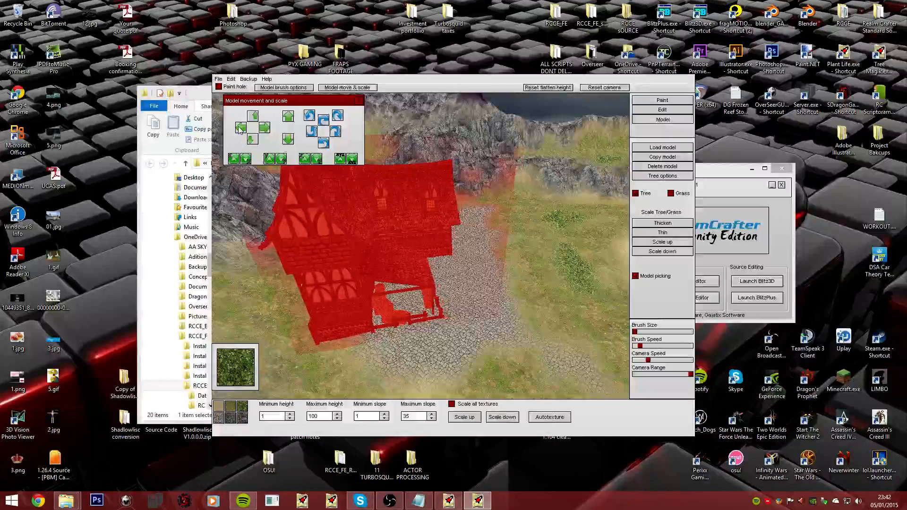
left_click(314, 133)
left_click(339, 132)
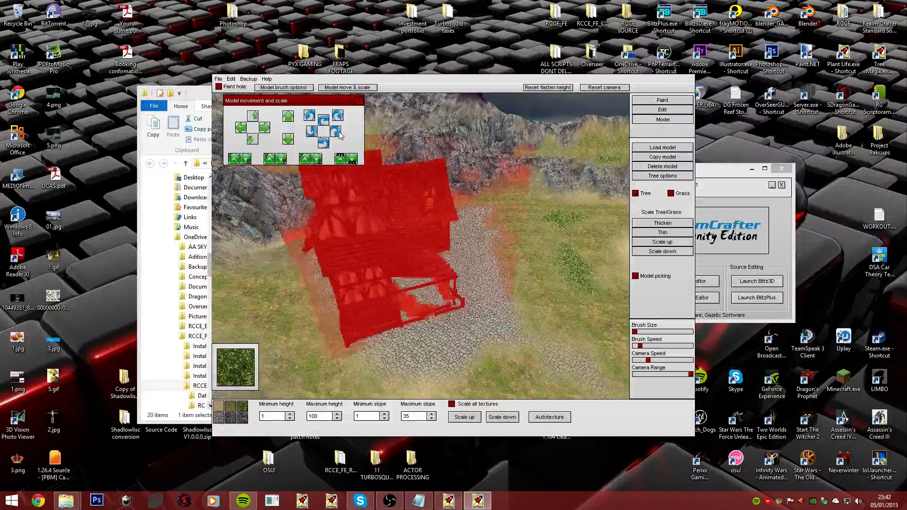
- Move the town house sideways to the grassy edge of the cobblestones and bring it forward from the cliff
left_click(248, 132)
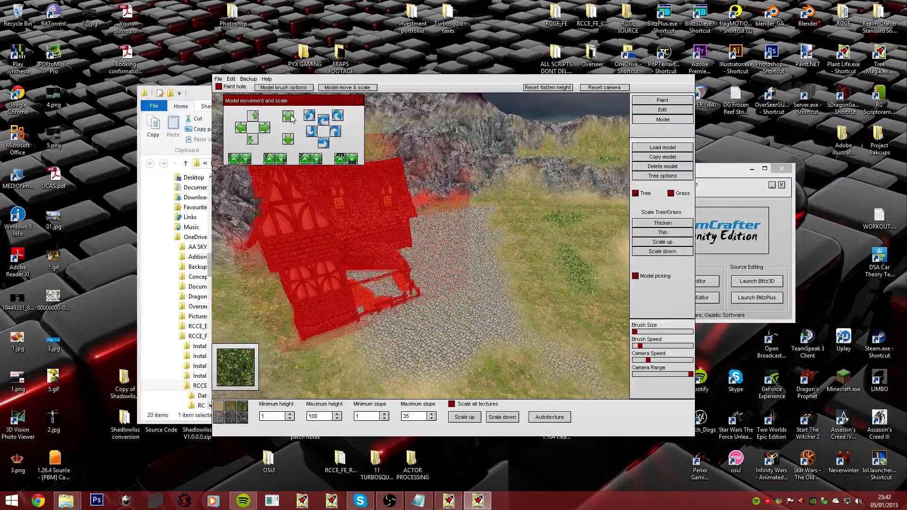
left_click(287, 139)
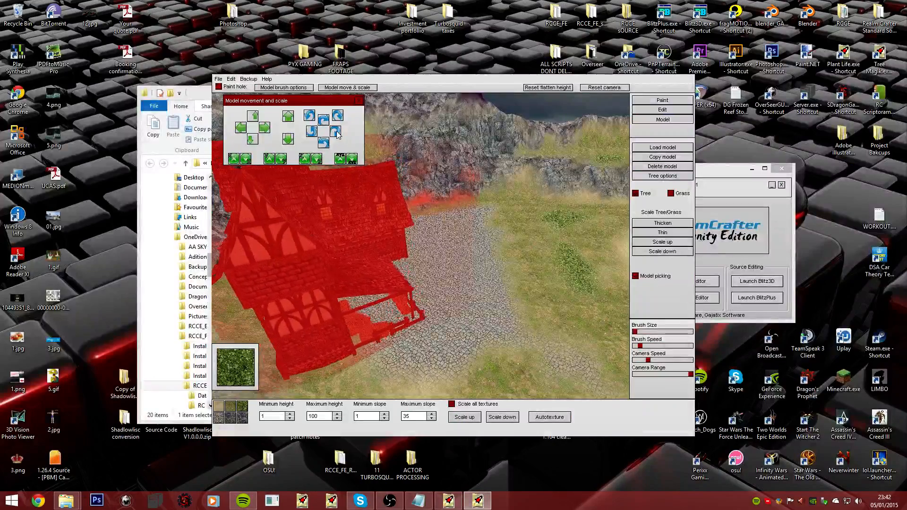
right_click_drag(402, 216, 400, 215)
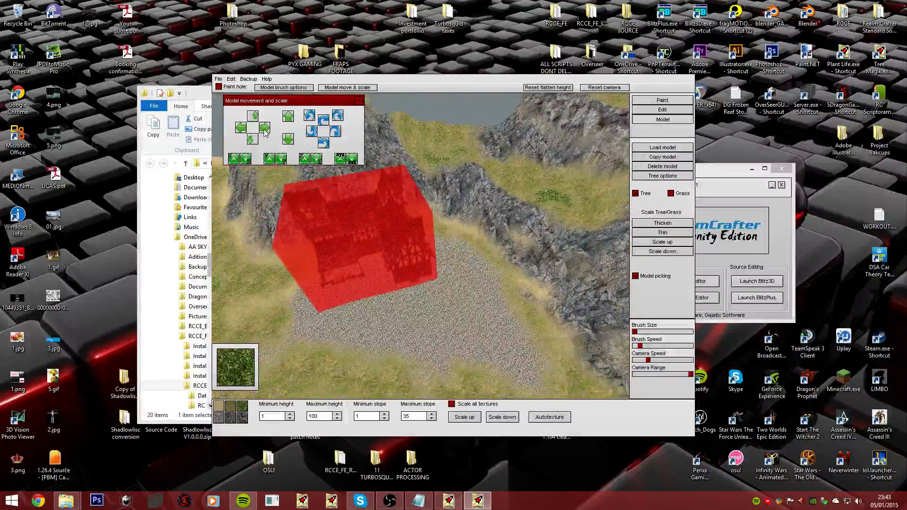
- Shift the town house across the cobblestones to the back edge of the area, close to the cliff
left_click(288, 116)
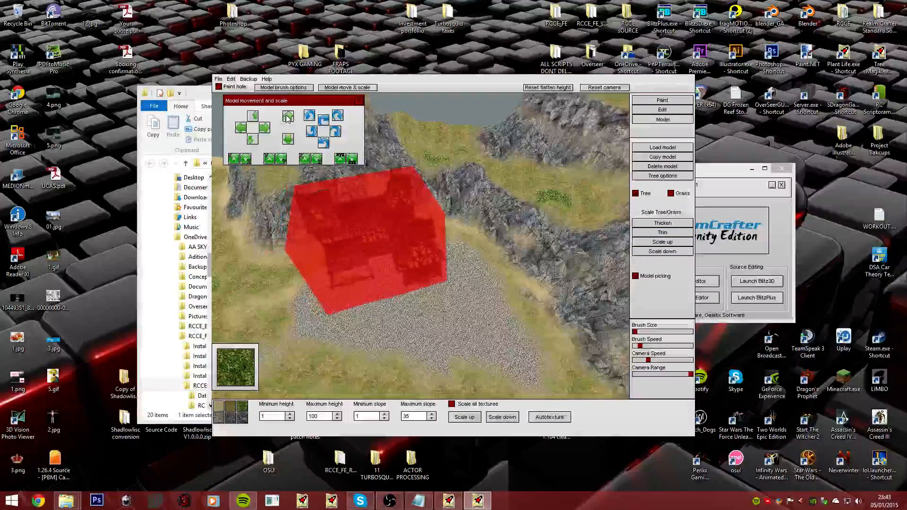
left_click(288, 117)
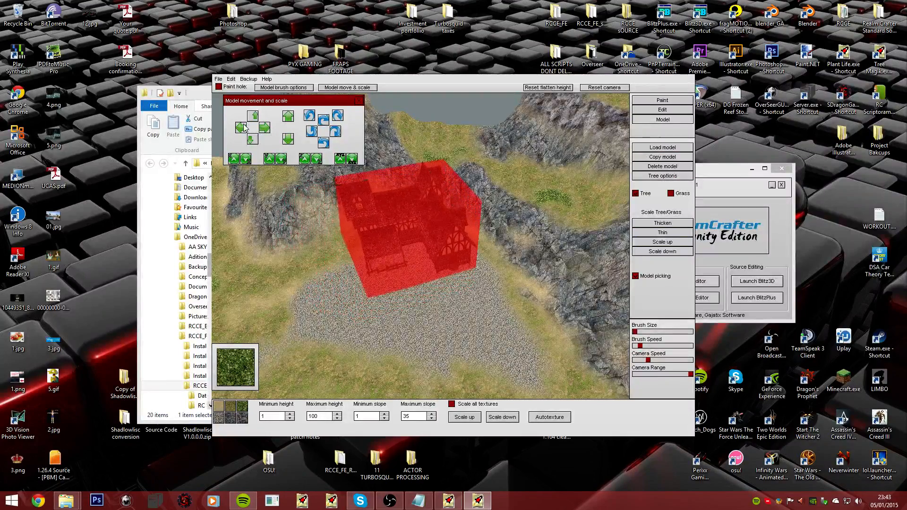
left_click(289, 139)
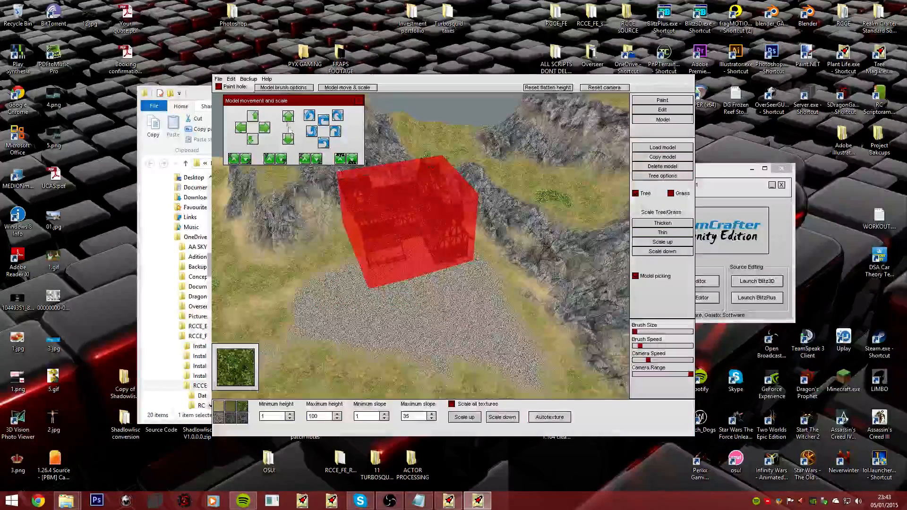
key("Up")
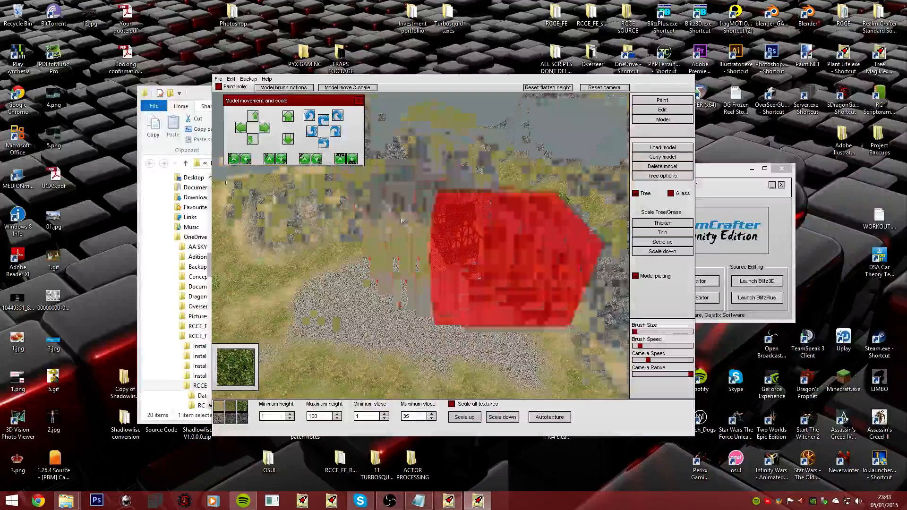
key("Right")
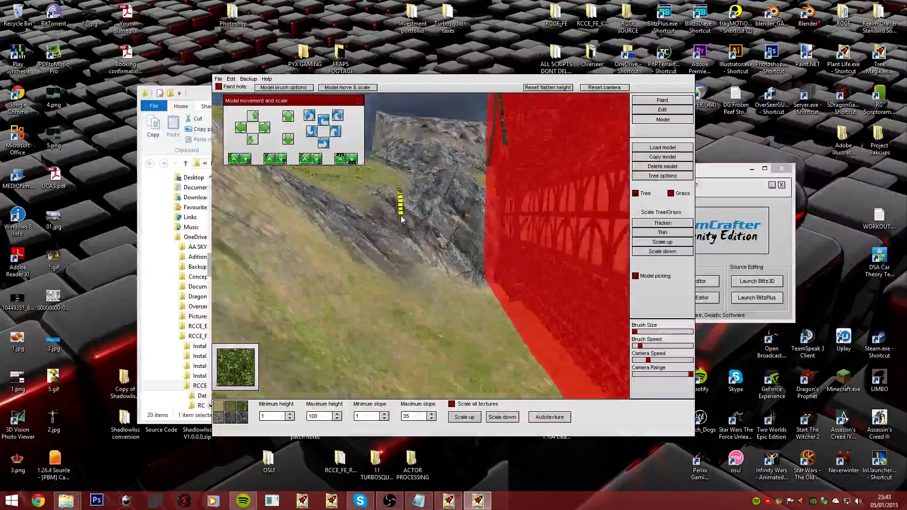
key("Down")
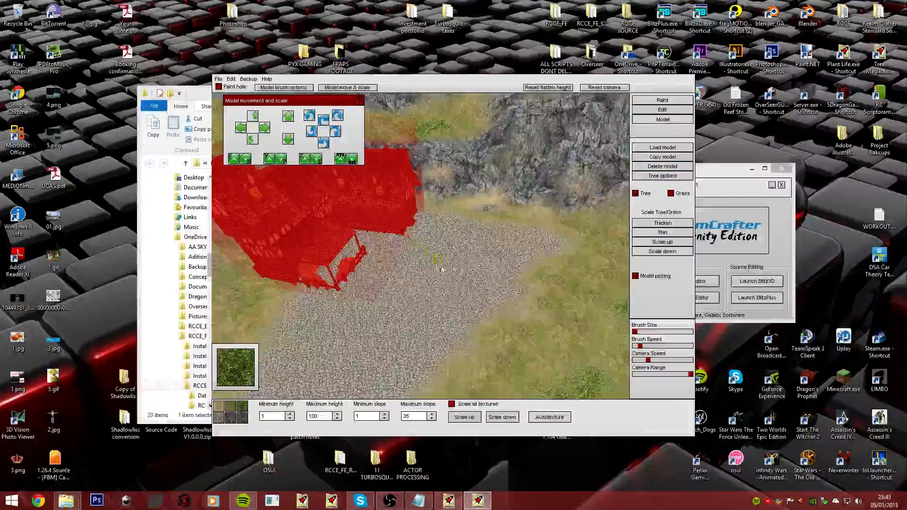
- Load Town House 3.b3d from the buildings folder after comparing the town house models, and place it on the cobblestones beside the first house
left_click(659, 148)
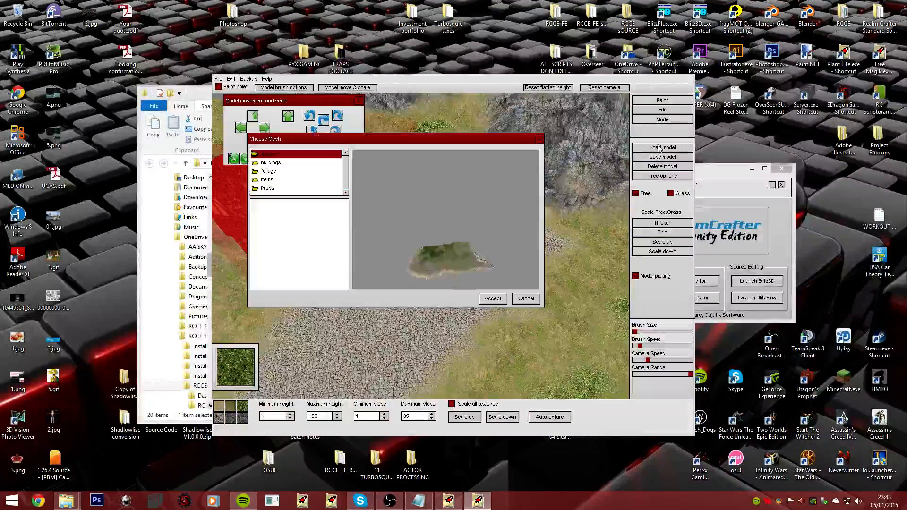
double_click(298, 163)
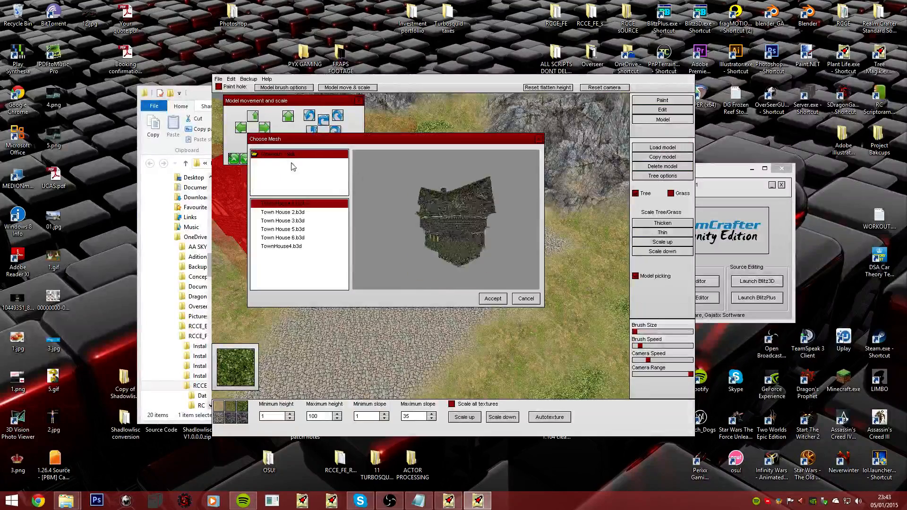
left_click(298, 246)
left_click(295, 239)
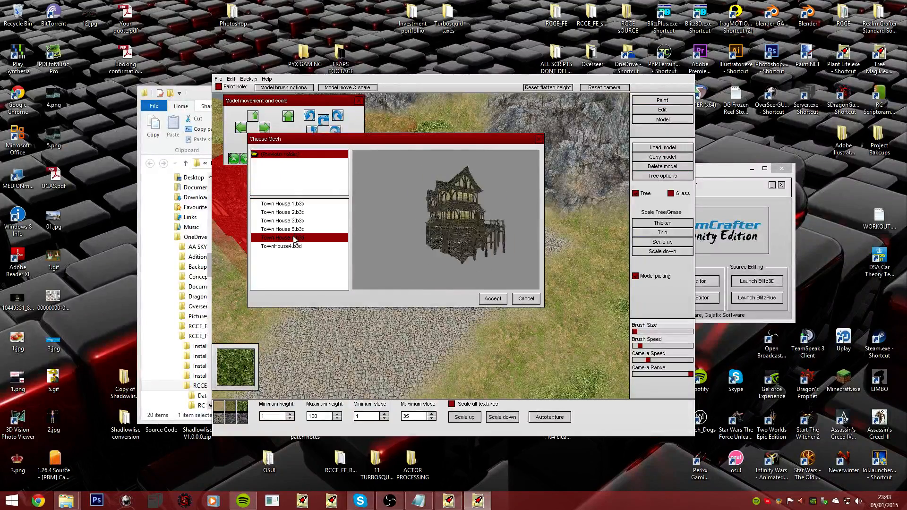
left_click(293, 230)
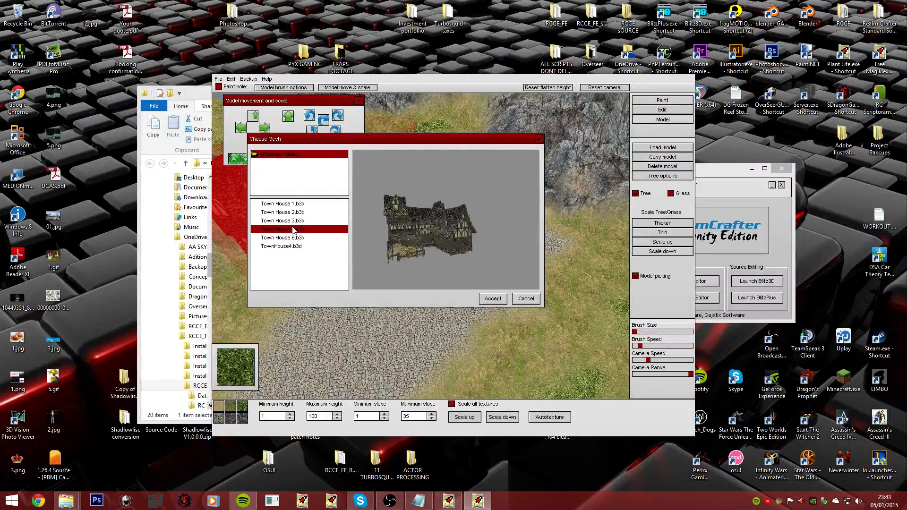
left_click(294, 221)
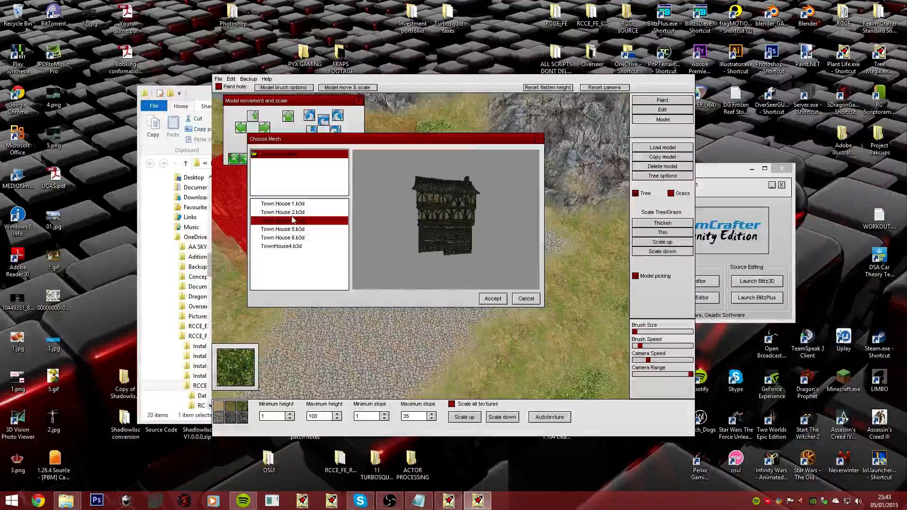
left_click(293, 212)
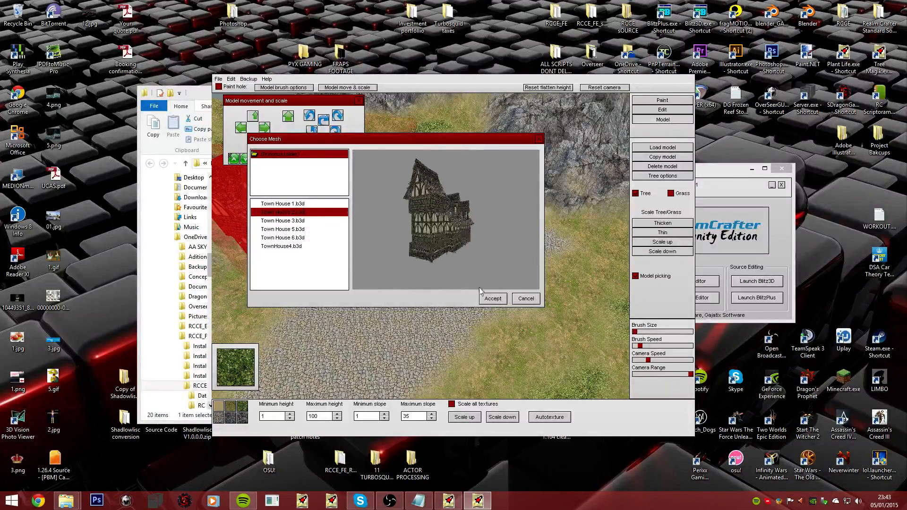
left_click(314, 204)
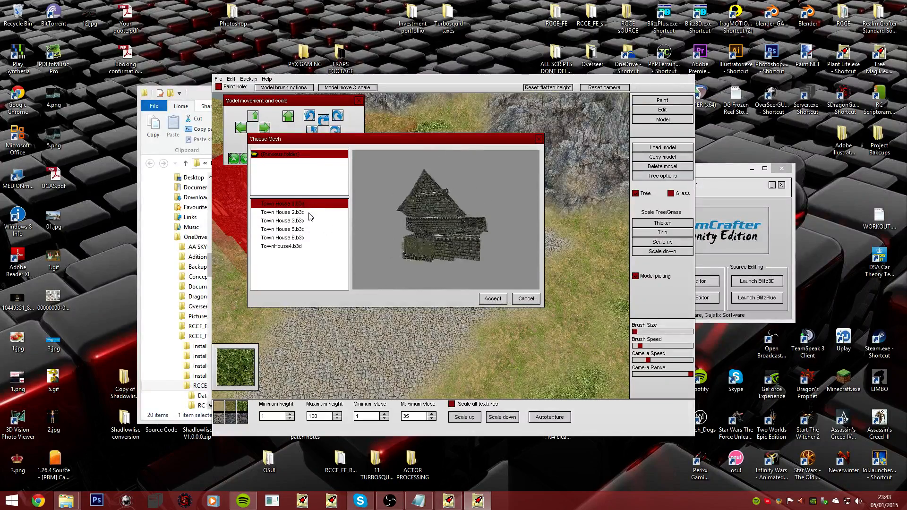
left_click(308, 213)
left_click(303, 222)
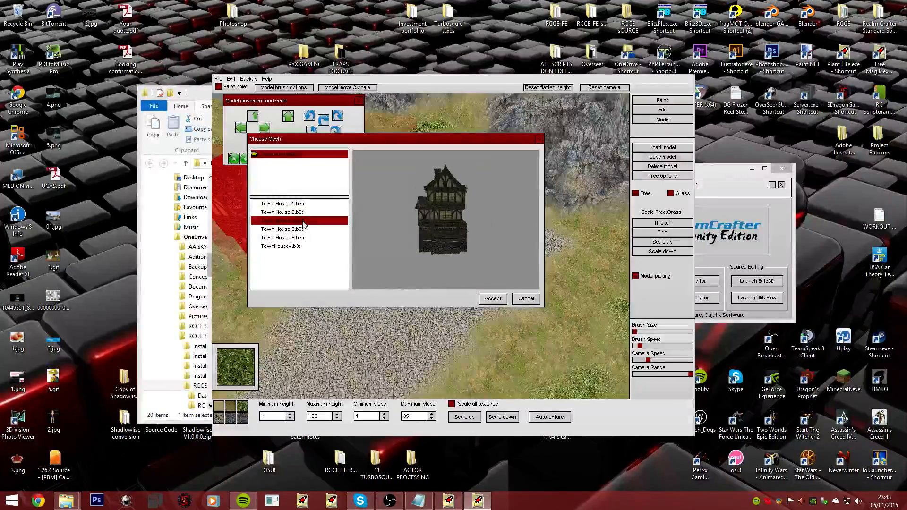
left_click(493, 299)
left_click(443, 271)
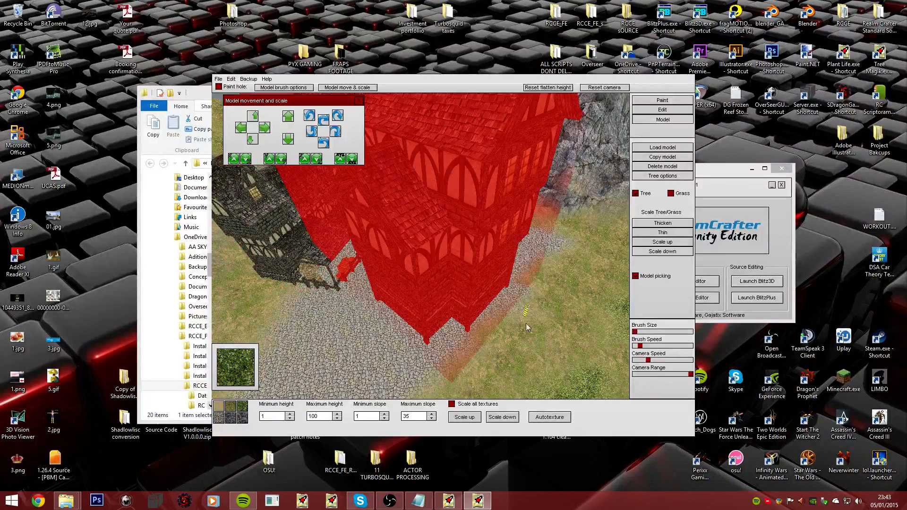
- Scale the new town house down evenly until its doors suit the 6 ft height marker
right_click_drag(359, 186, 400, 215)
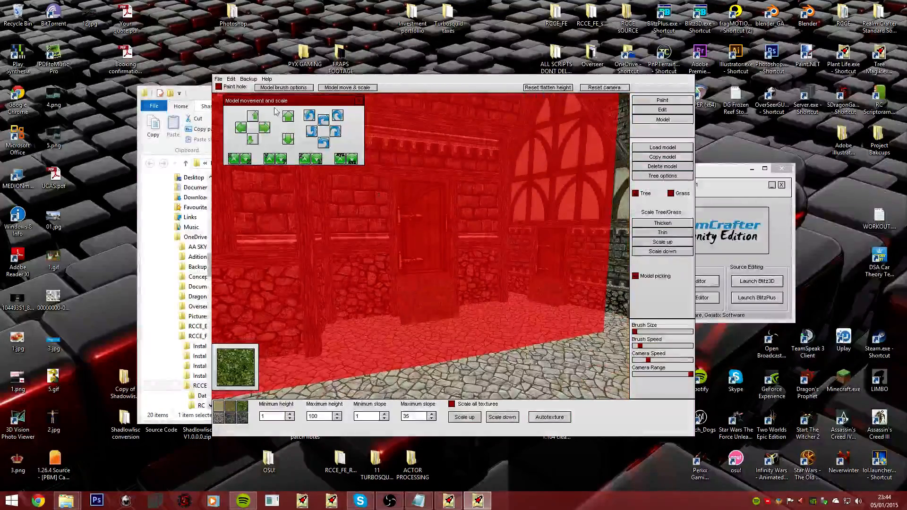
left_click(352, 160)
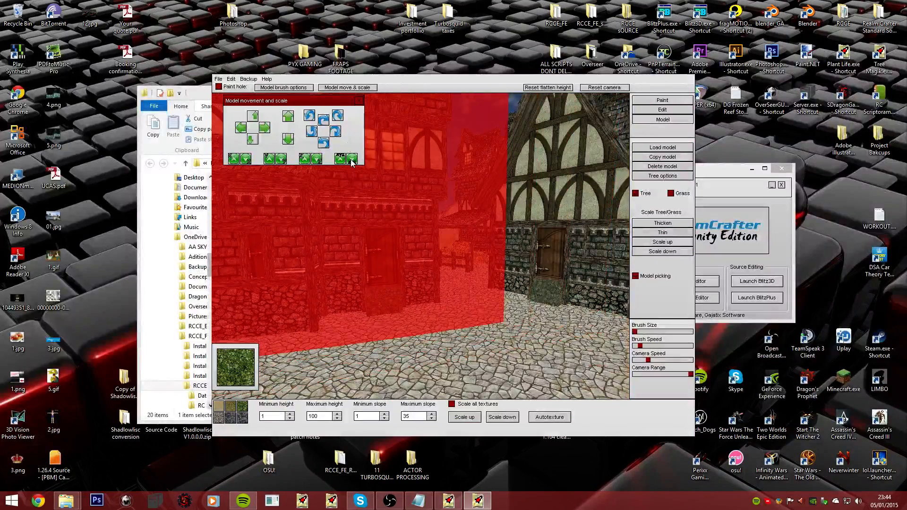
left_click(384, 323)
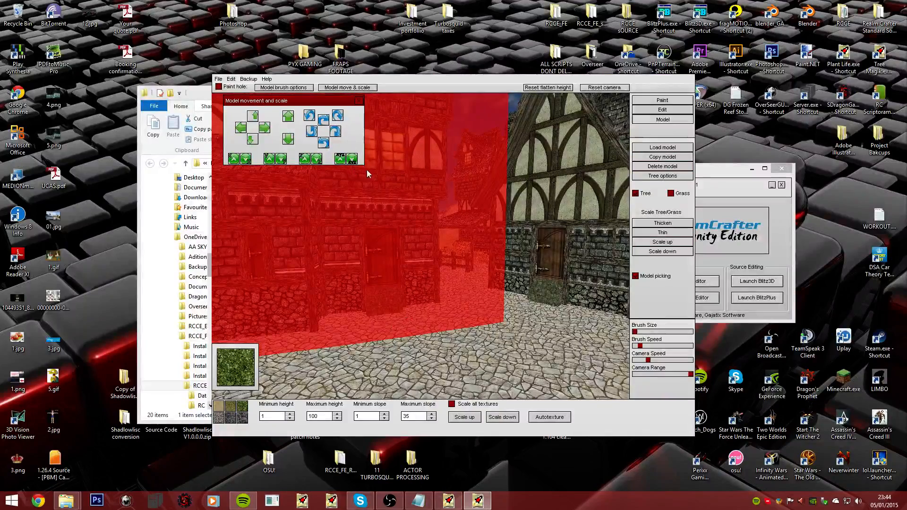
left_click(353, 159)
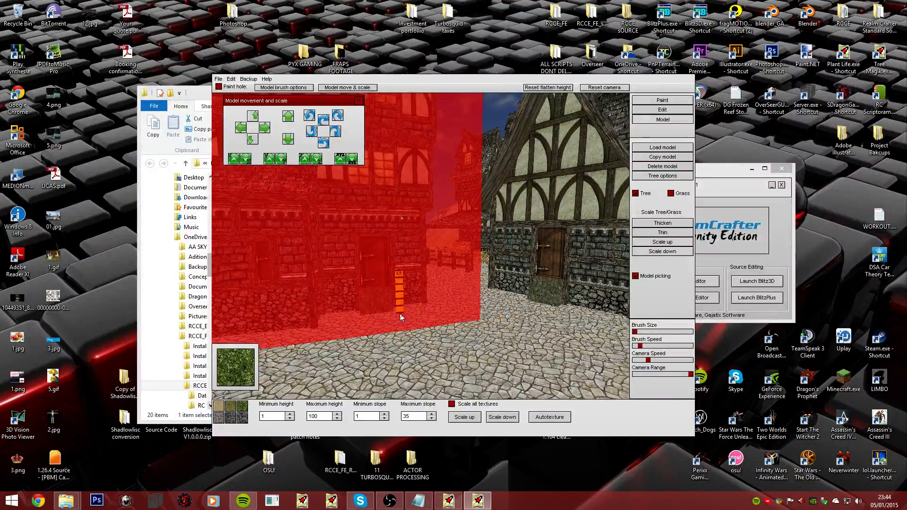
- Rotate the new town house and move it sideways toward the rock slope edge of the cobblestone area
scroll(401, 313, "down", 5)
key("Up")
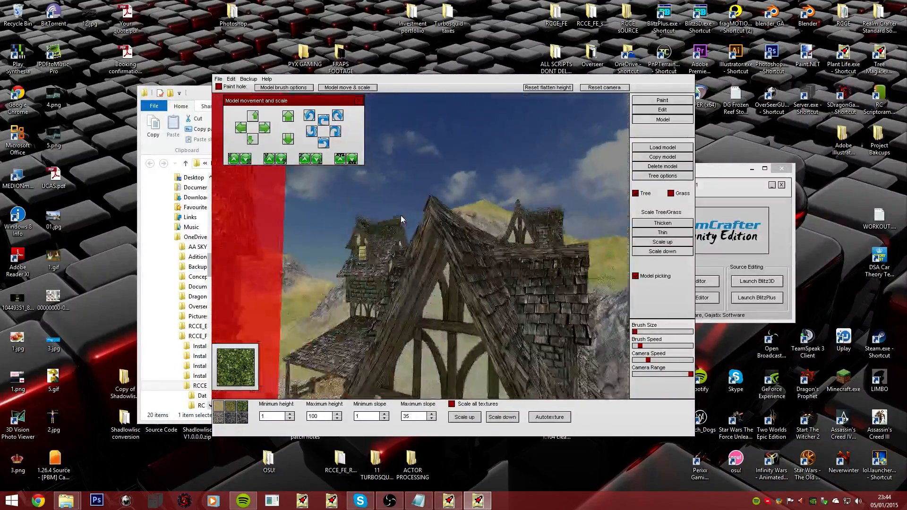
key("Down")
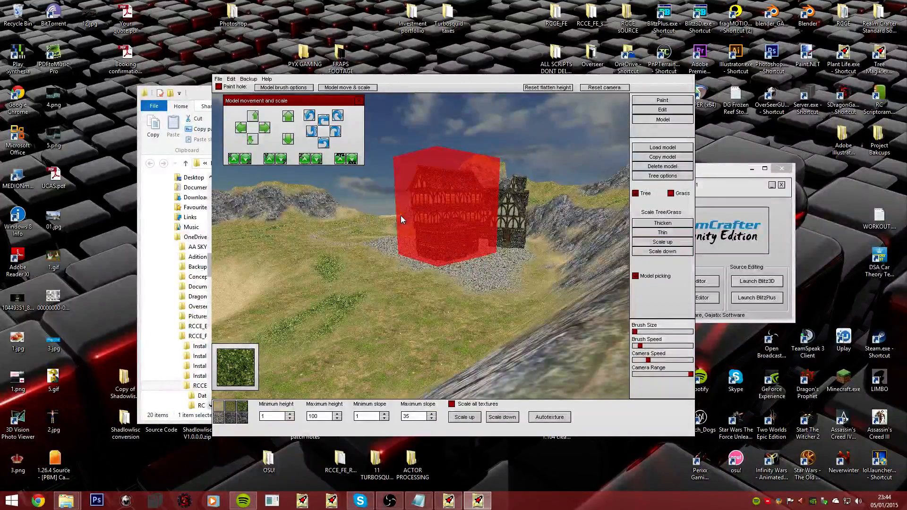
key("Up")
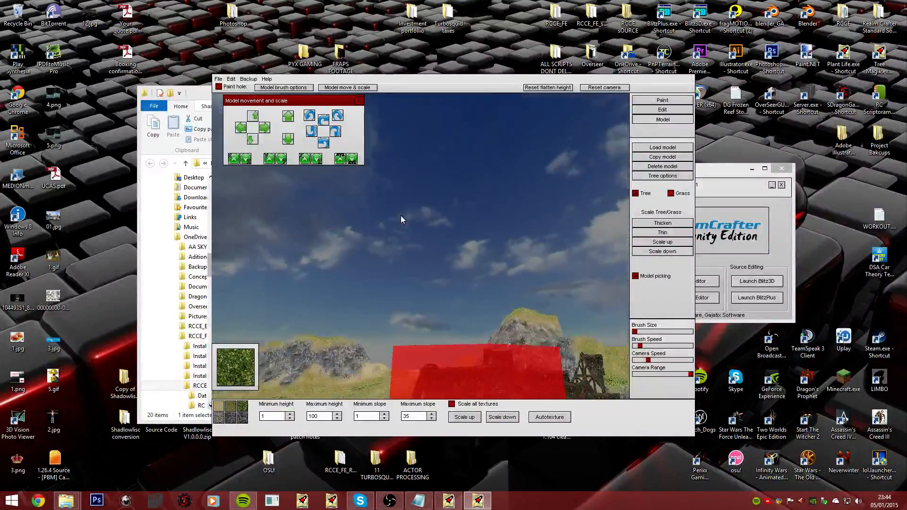
key("Down")
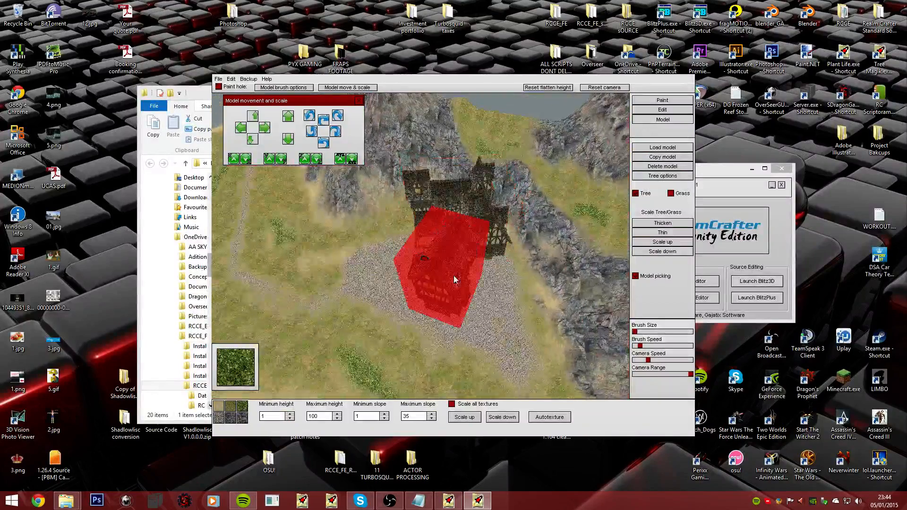
left_click(337, 136)
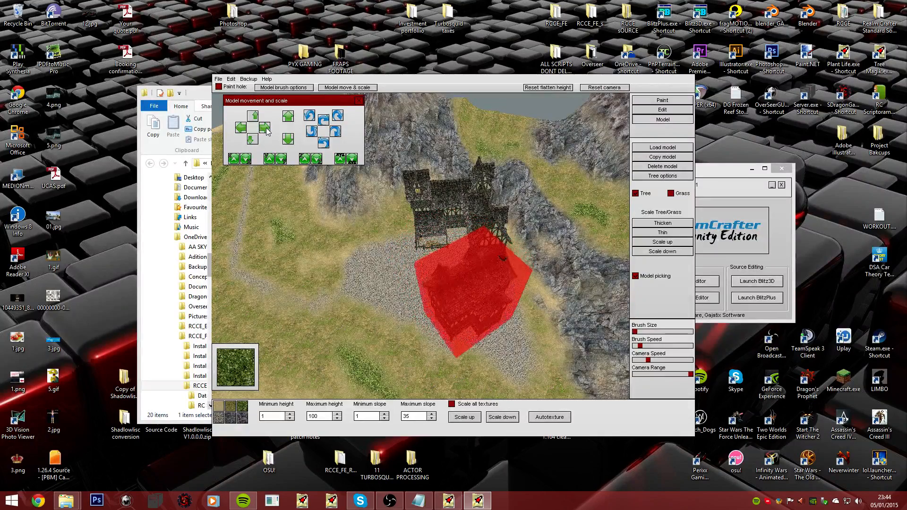
- Examine the yard and the passage between the two town houses from ground level
key("Up")
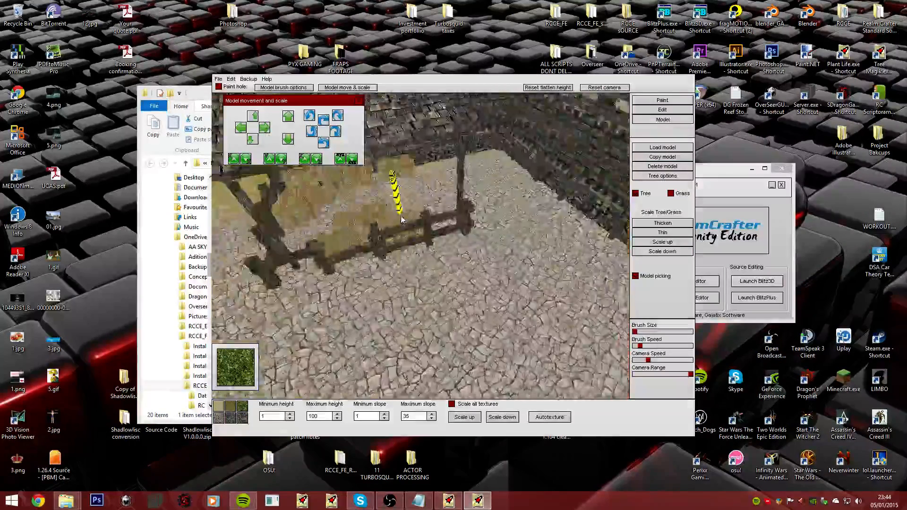
key("Down")
key("Up")
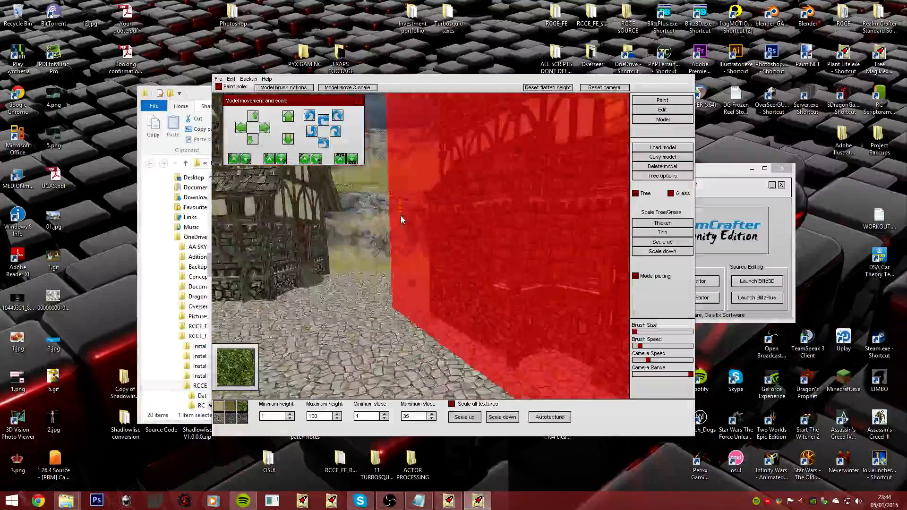
key("Down")
key("Left")
key("Up")
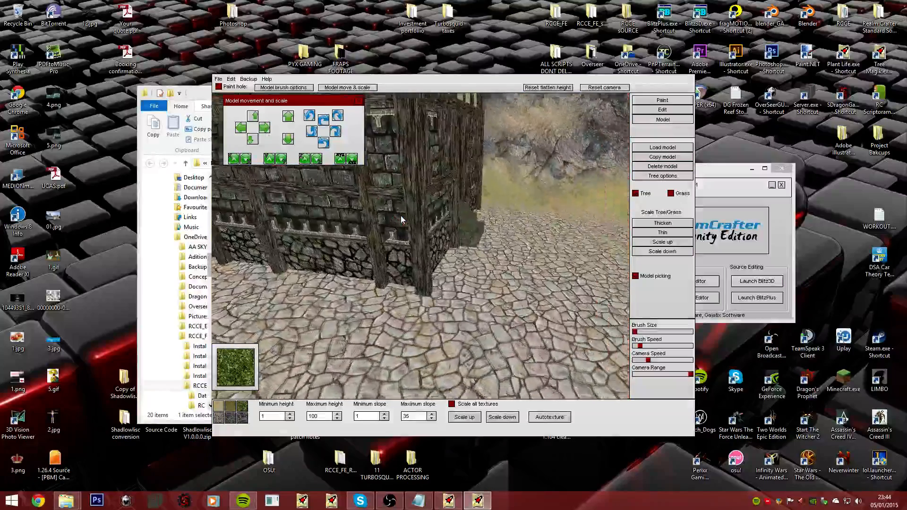
key("Down")
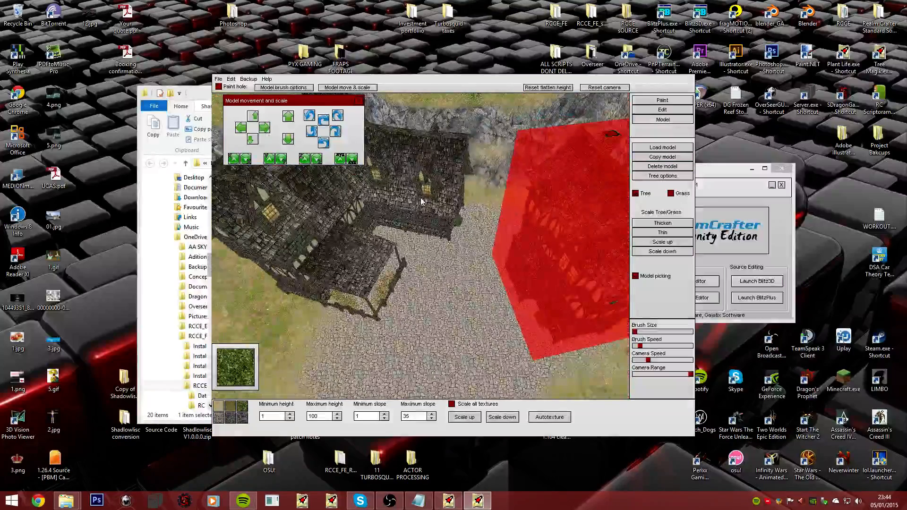
- Select the first town house with the fenced yard and rotate it to a new facing on the cobblestones
left_click(428, 198)
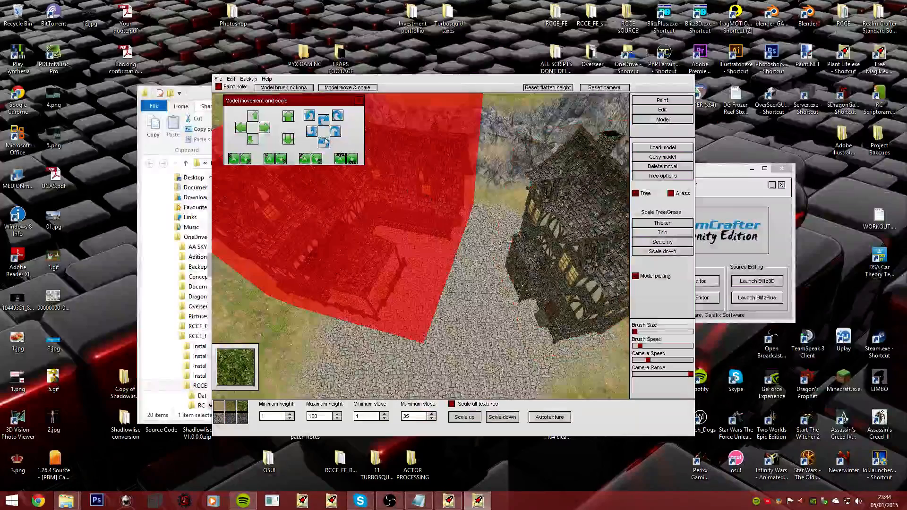
left_click(312, 131)
key("Up")
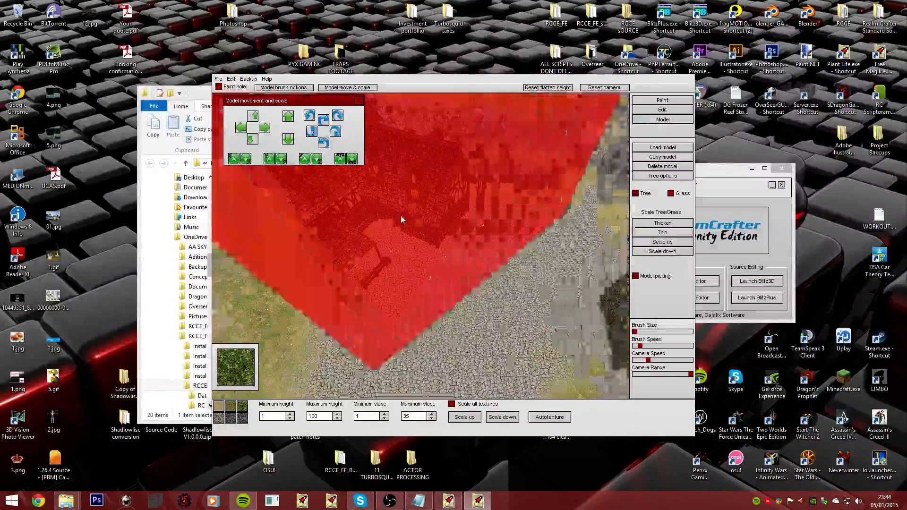
key("Down")
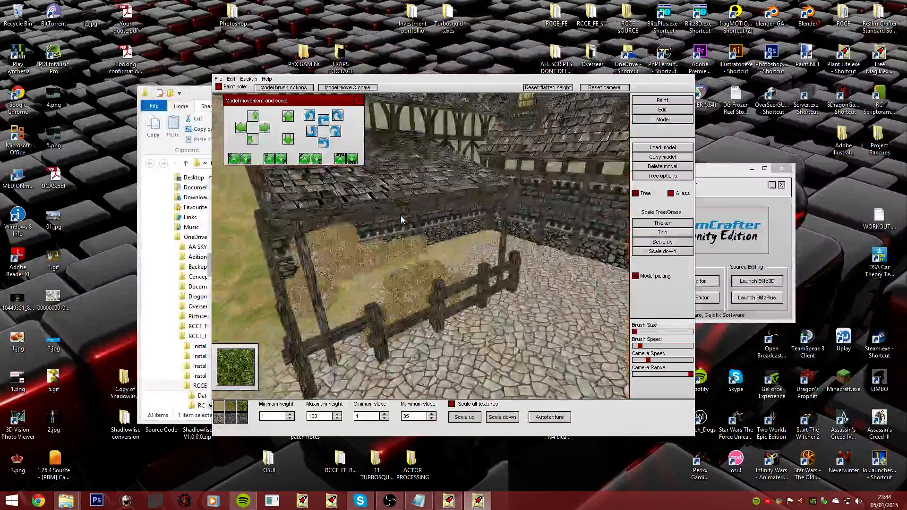
key("Up")
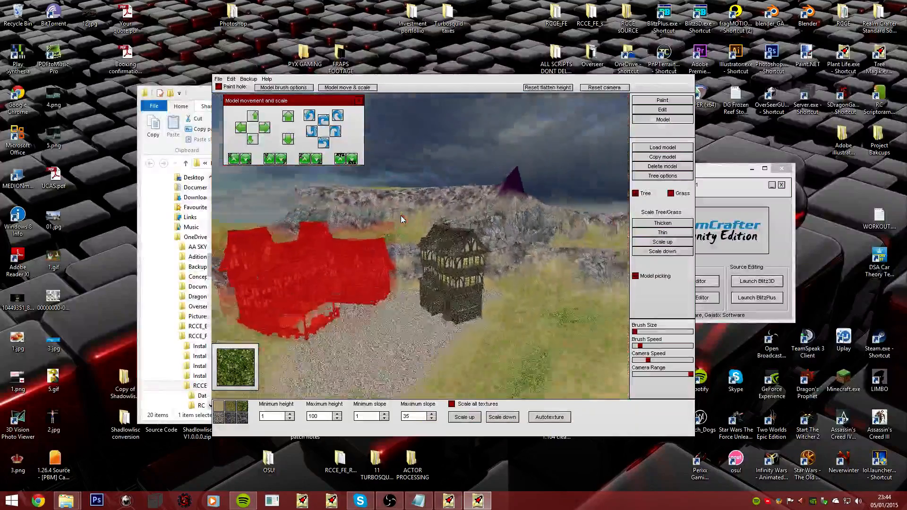
- Select the tall town house and shift it sideways and back across the cobblestones toward the rock slope, clear of the fenced house
left_click(289, 118)
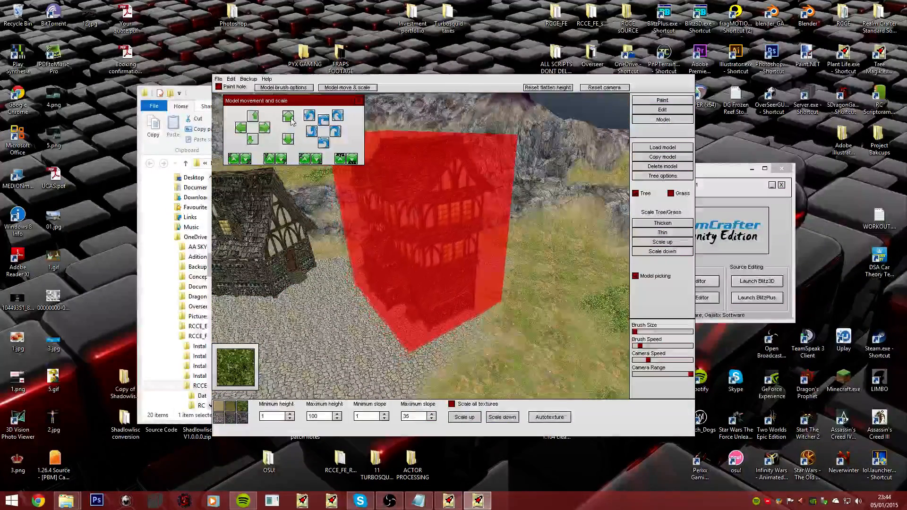
left_click(246, 128)
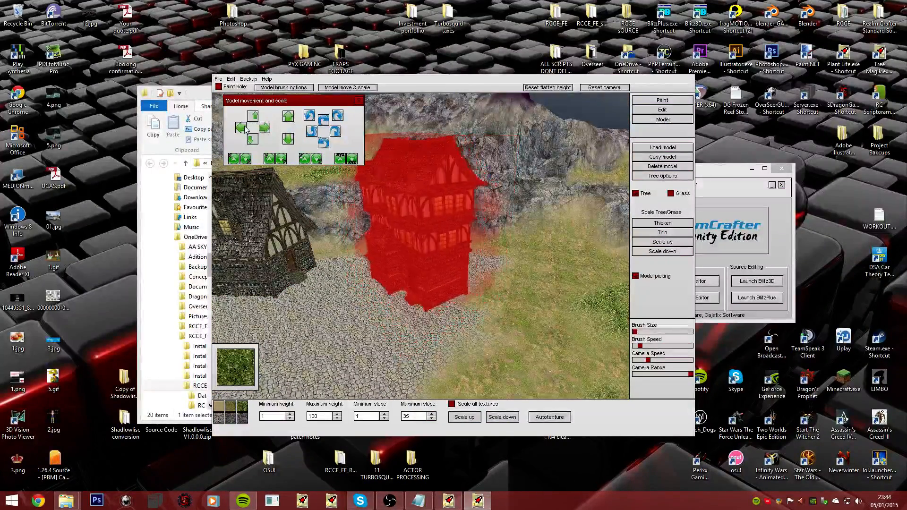
left_click(288, 116)
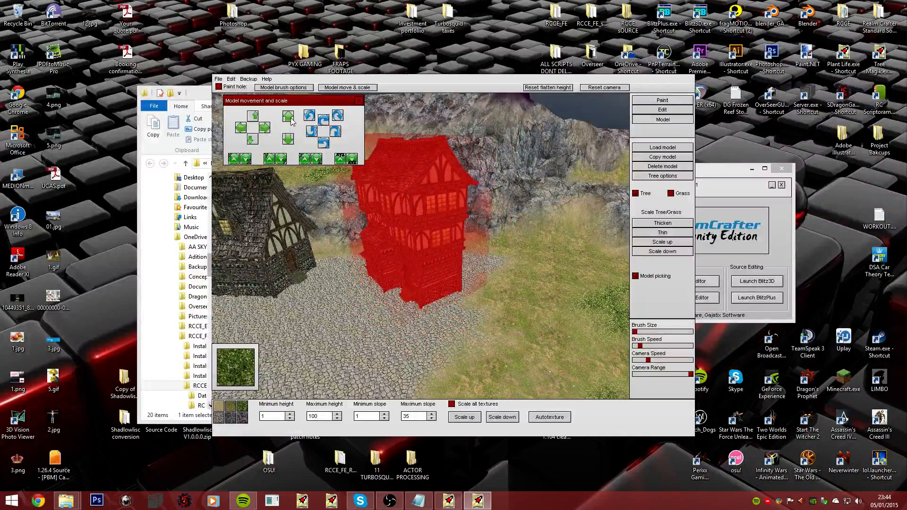
key("Up")
key("Up")
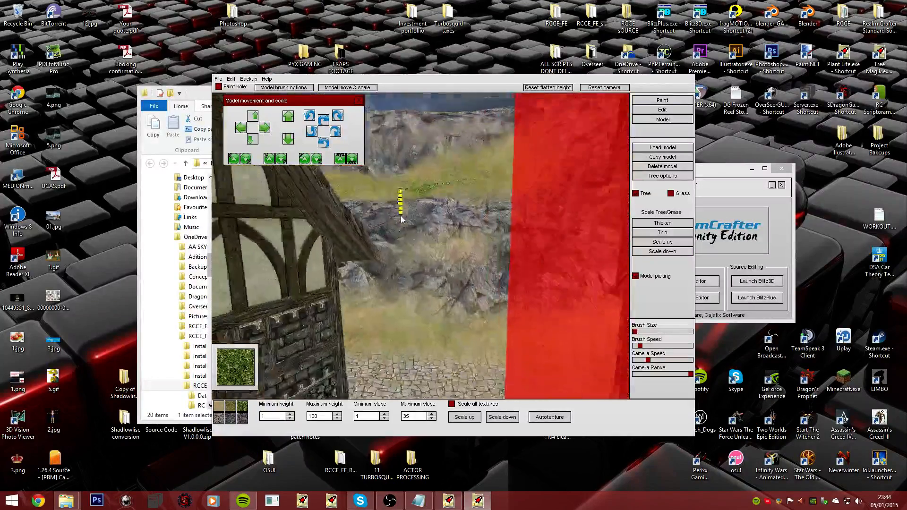
key("Up")
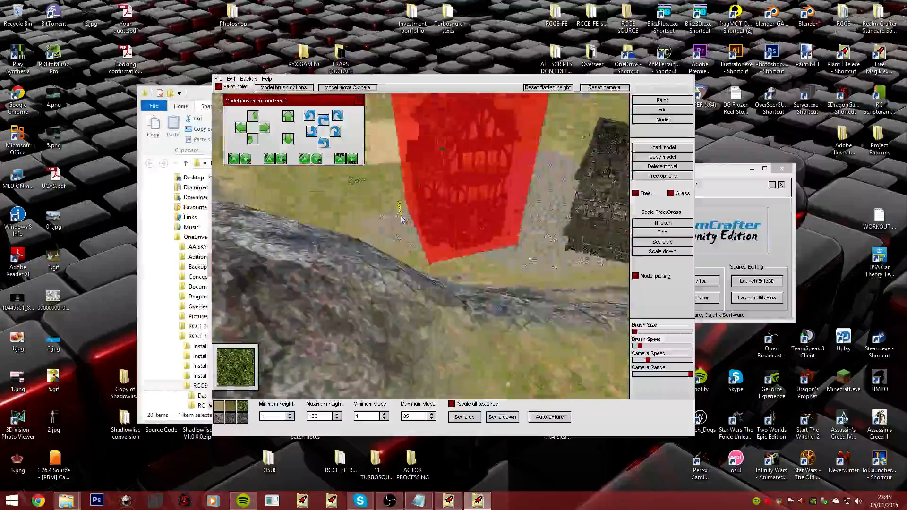
left_click(289, 118)
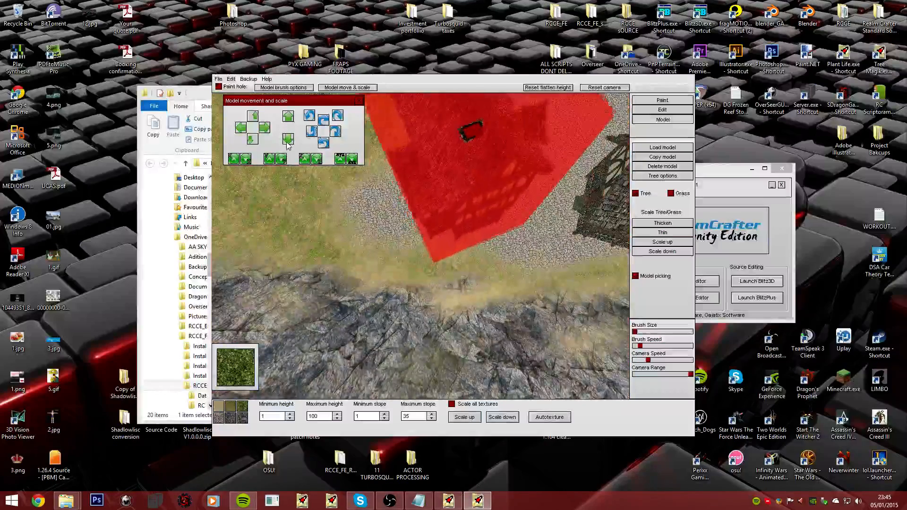
key("Up")
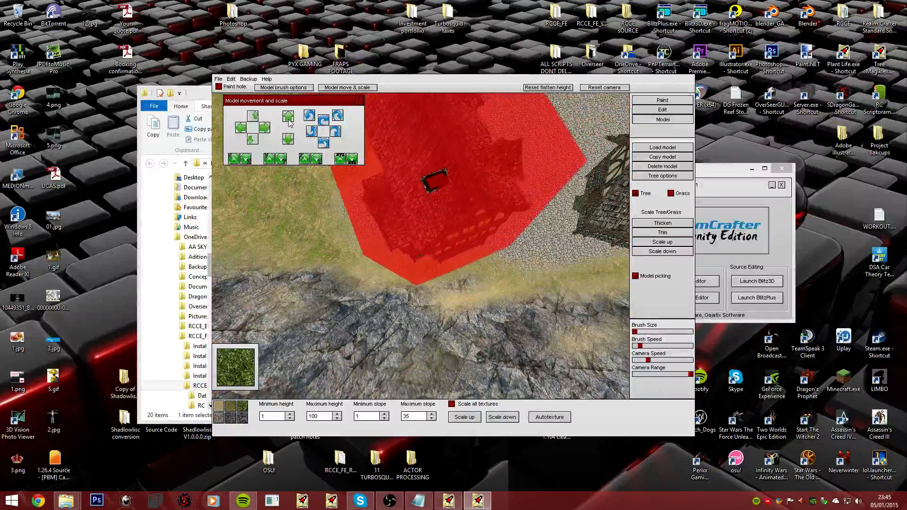
- Examine the spacing of the two town houses, the cobblestone area and the hay-filled shelter from above and at ground level
key("Up")
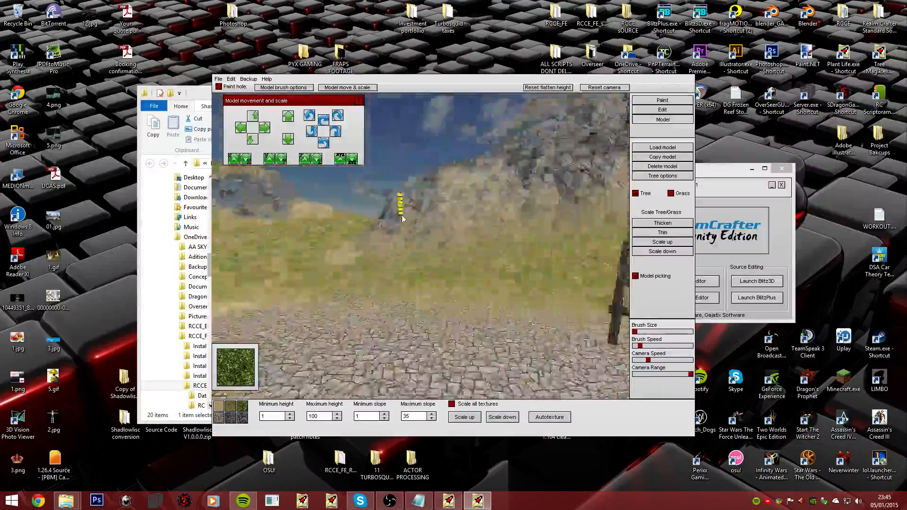
key("Up")
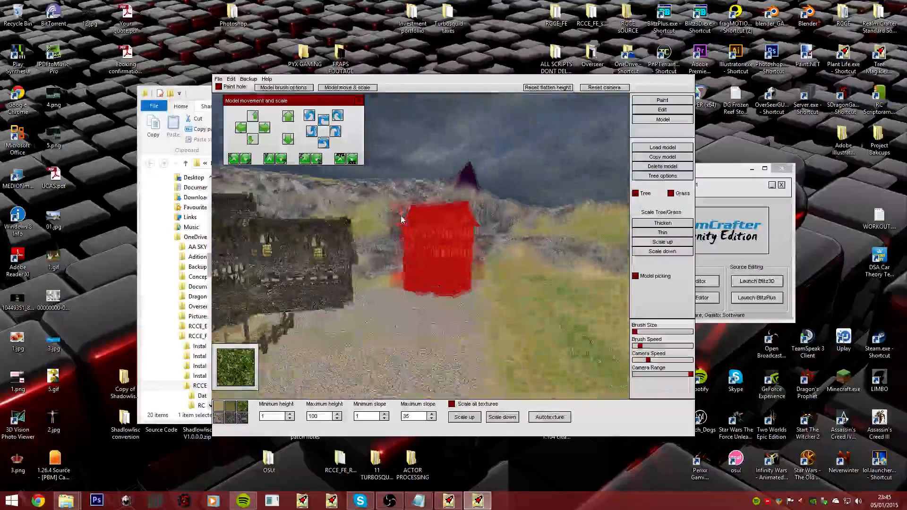
key("Down")
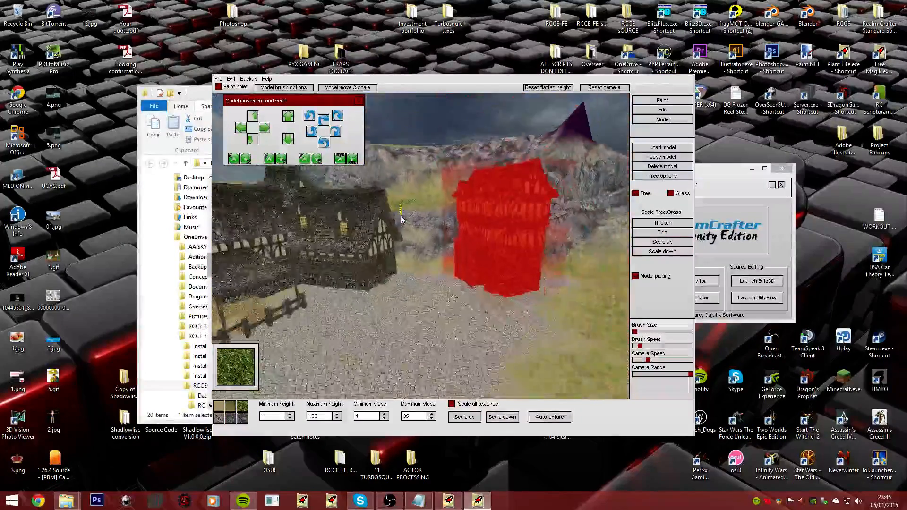
key("Up")
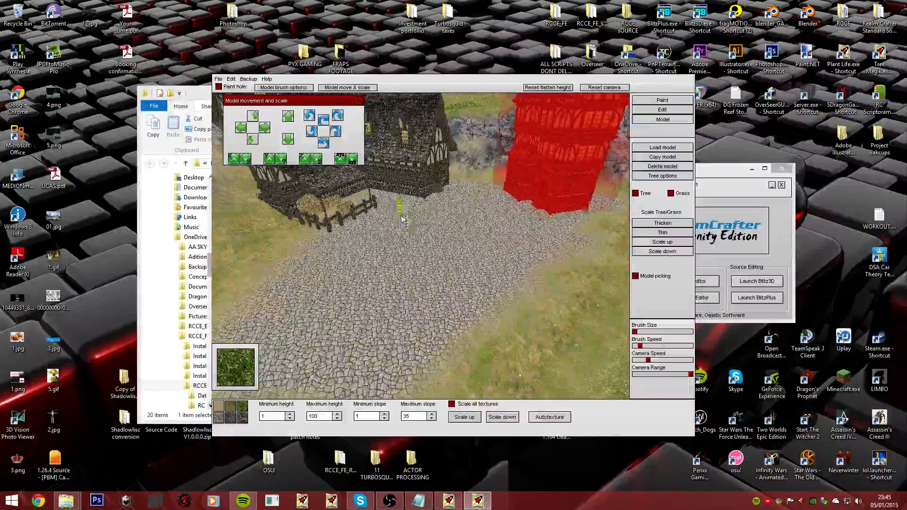
key("Up")
key("Right")
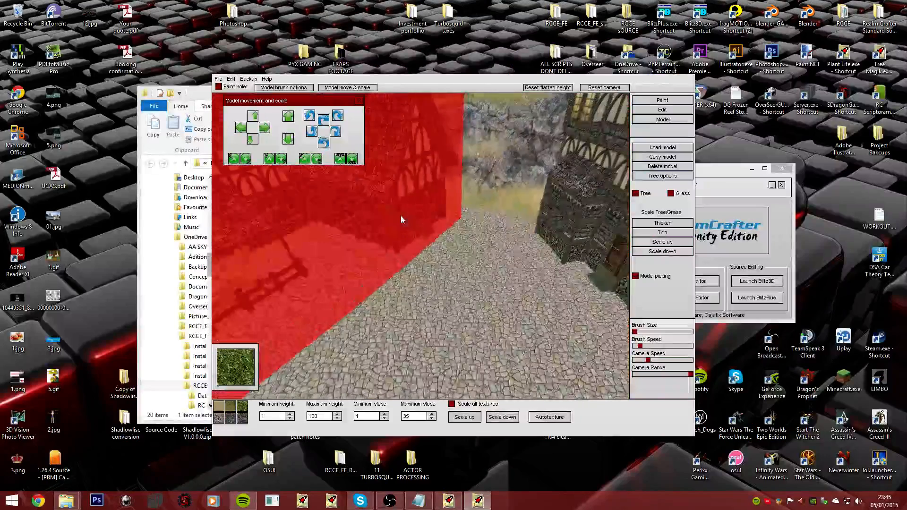
key("Down")
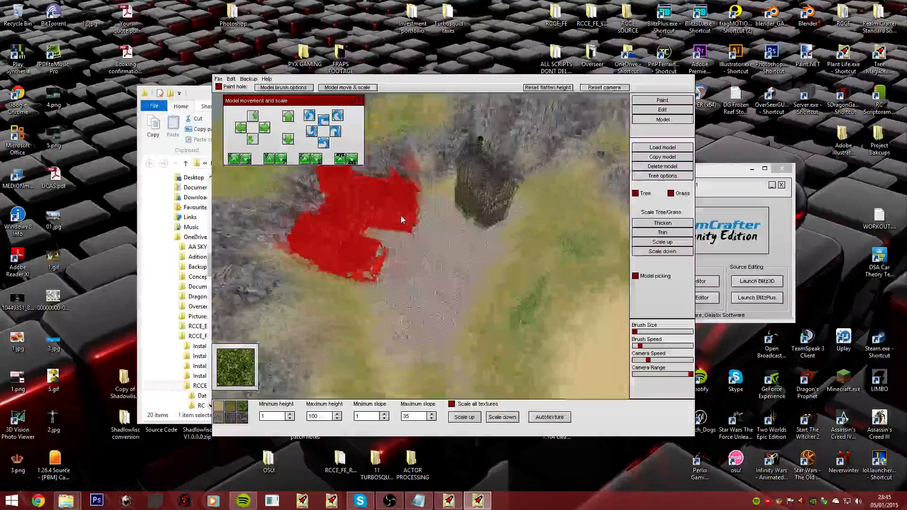
key("Up")
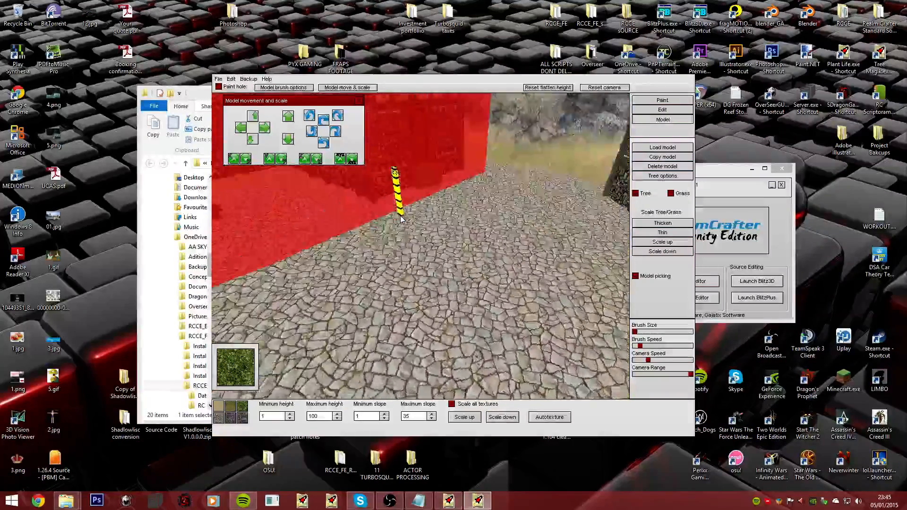
key("Down")
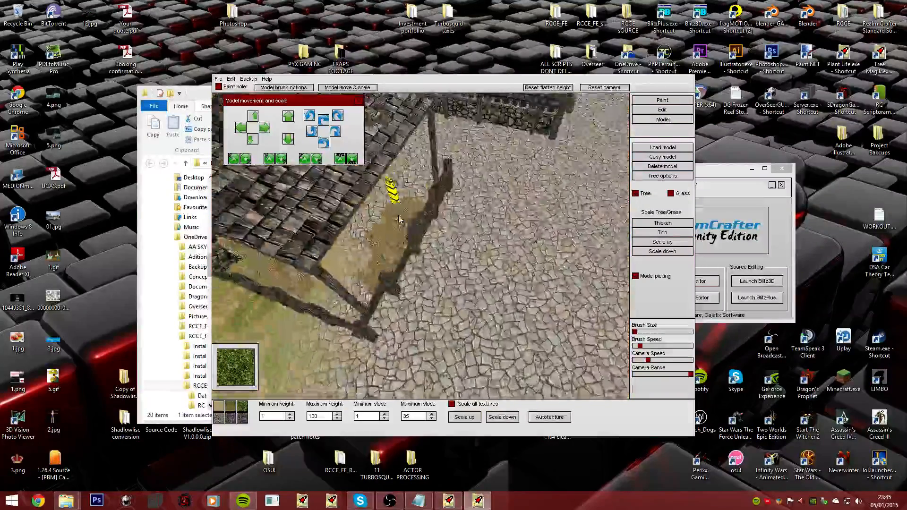
key("Up")
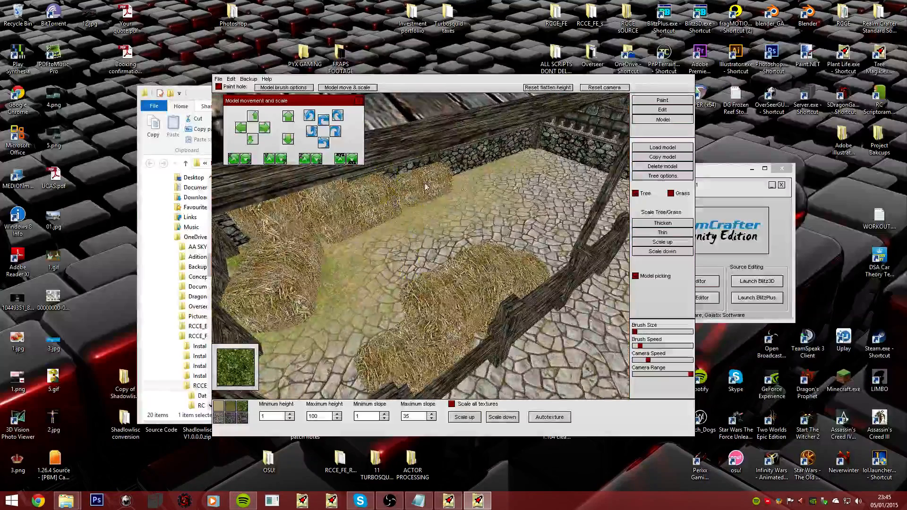
left_click(389, 310)
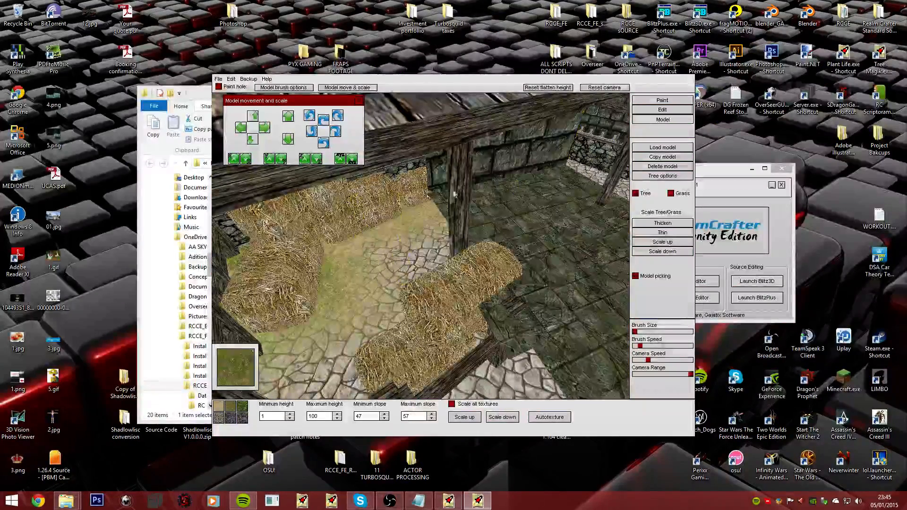
key("Down")
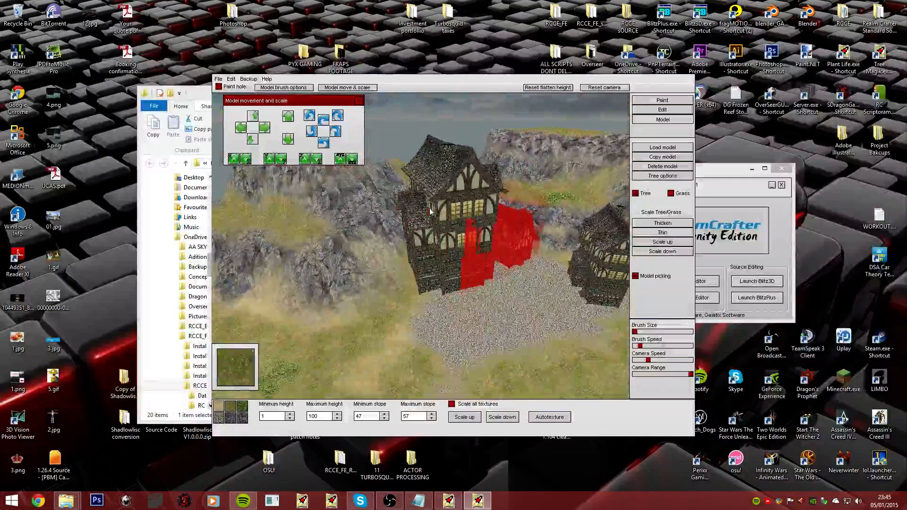
left_click(431, 212)
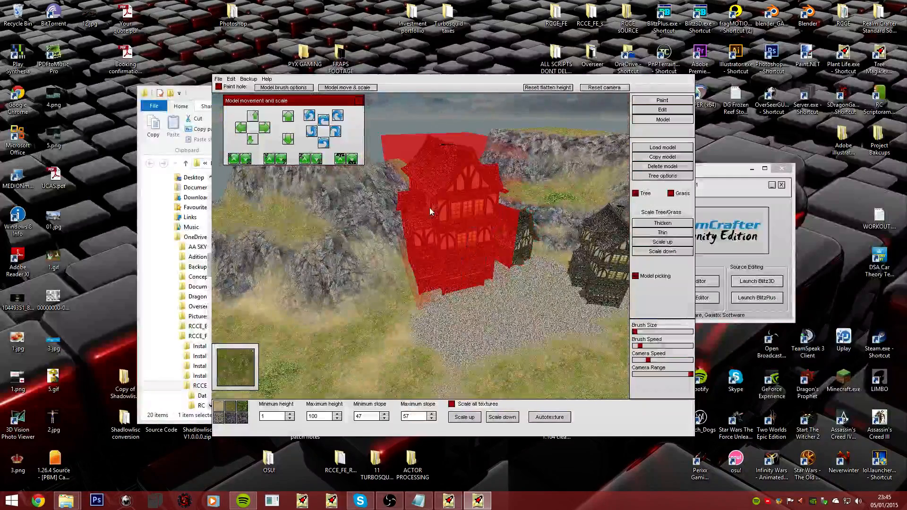
left_click(676, 167)
- Switch to terrain painting, close the model movement window and paint grass over the cobblestones beneath the hay shelter
left_click(664, 102)
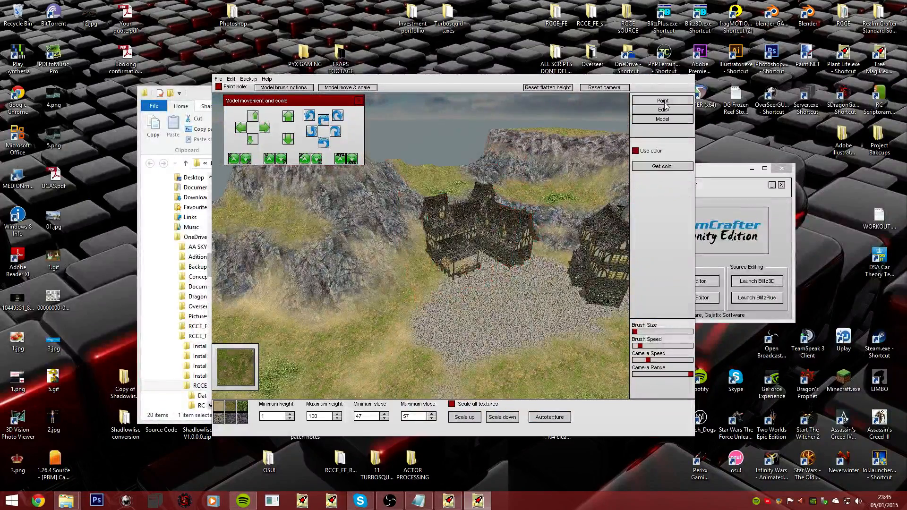
left_click(359, 102)
key("Up")
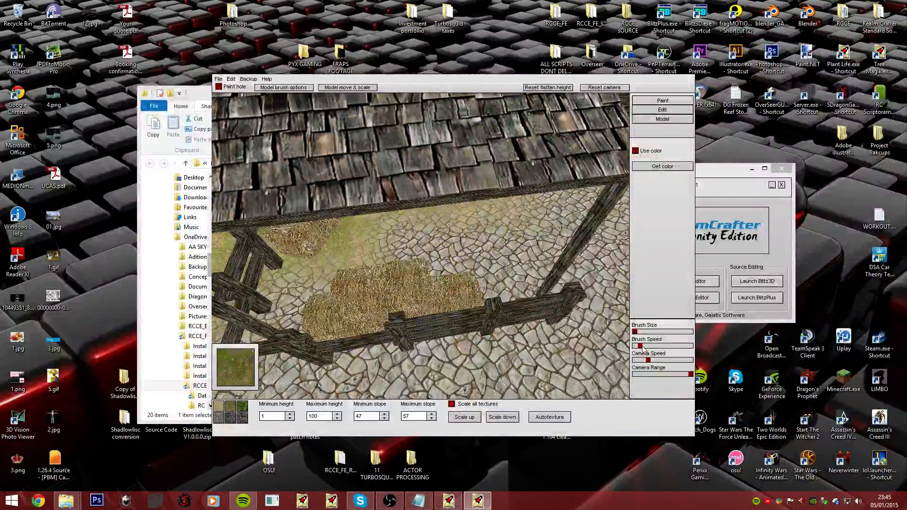
mouse_move(371, 248)
left_mouse_down()
mouse_move(402, 252)
mouse_move(290, 312)
mouse_move(312, 277)
left_mouse_up()
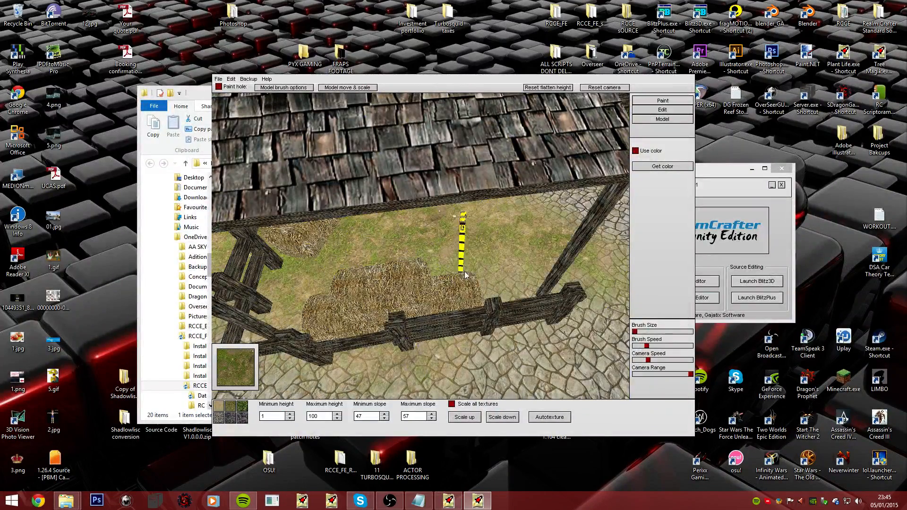
- Raise the brush speed to maximum, enlarge the brush slightly and paint grass over the outer cobblestones in front of the fenced yard
key("Up")
key("Down")
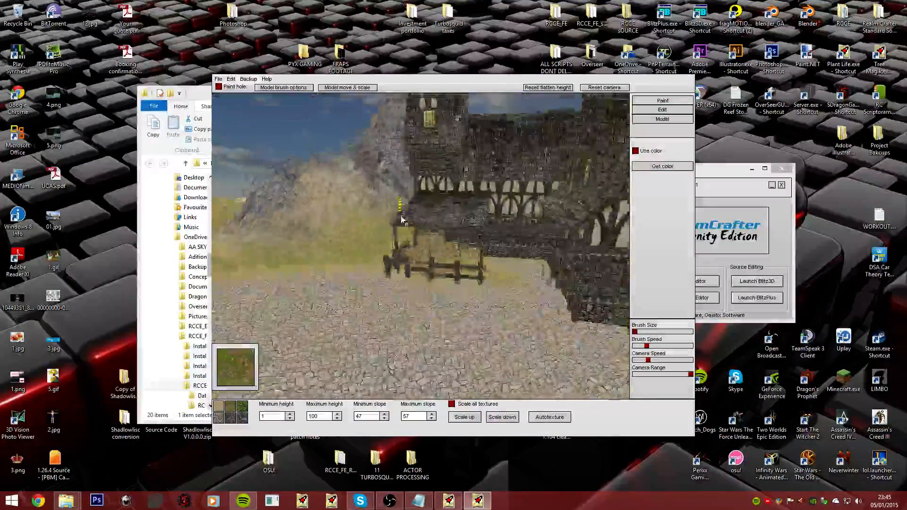
key("Down")
right_click_drag(401, 219, 361, 259)
key("Up")
key("Down")
key("Down")
key("Up")
key("Down")
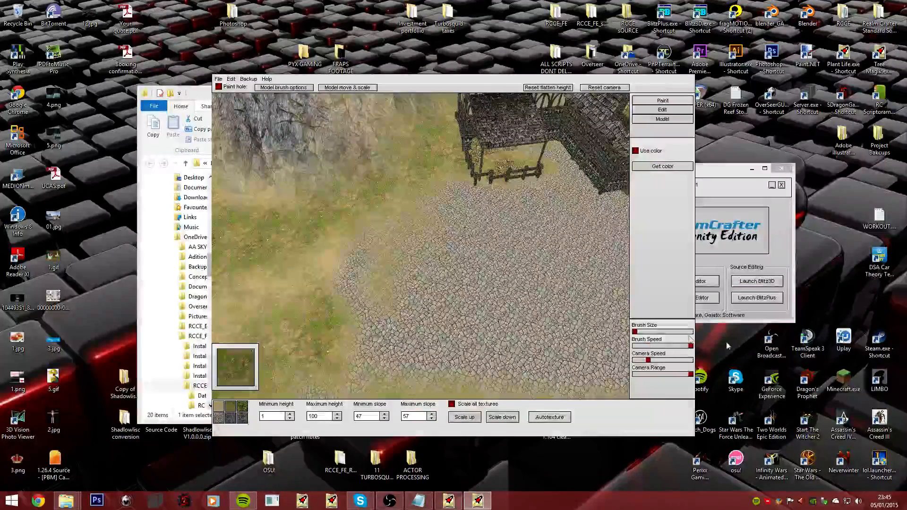
left_click_drag(641, 335, 643, 337)
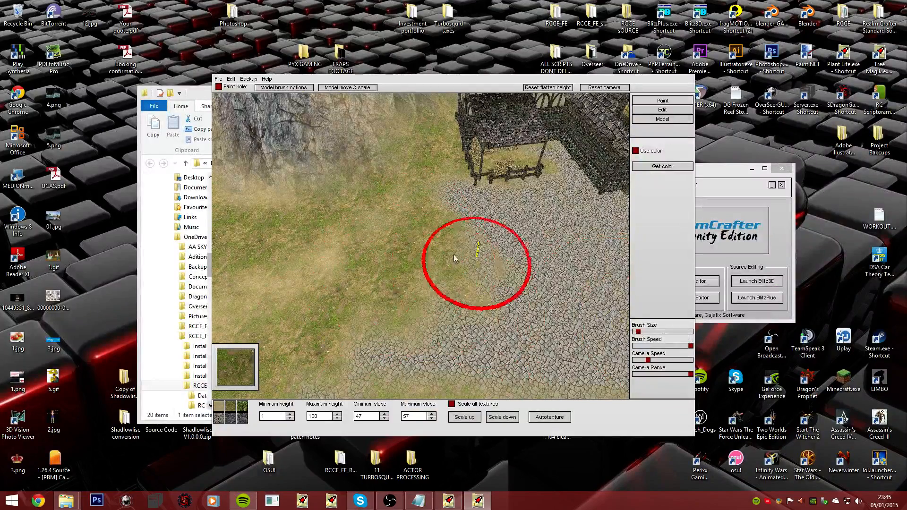
- Paint grass over the cobblestones around the outside of the tall town house and at the rear of the passage between the houses
right_click_drag(401, 217, 401, 220)
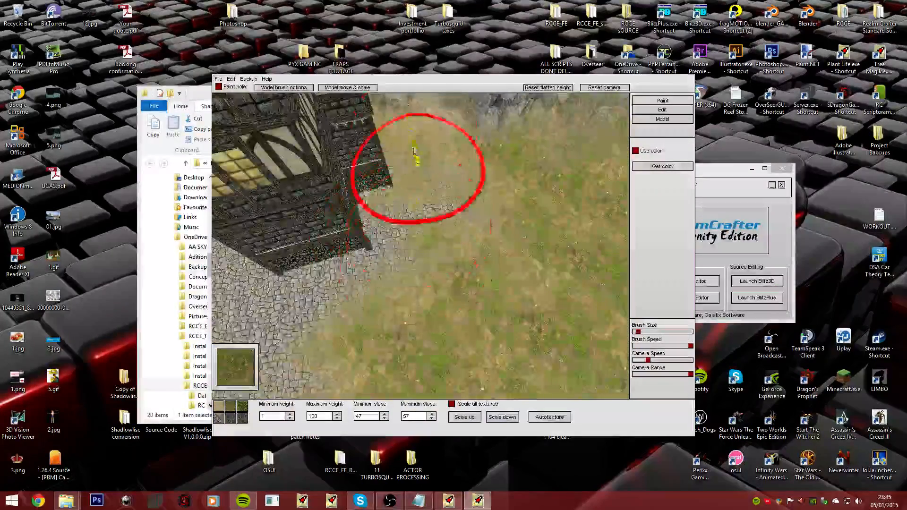
mouse_move(417, 172)
left_mouse_down()
mouse_move(423, 186)
mouse_move(357, 301)
mouse_move(407, 239)
mouse_move(378, 227)
mouse_move(405, 260)
left_mouse_up()
mouse_move(405, 259)
right_mouse_down()
mouse_move(403, 220)
mouse_move(437, 255)
right_mouse_up()
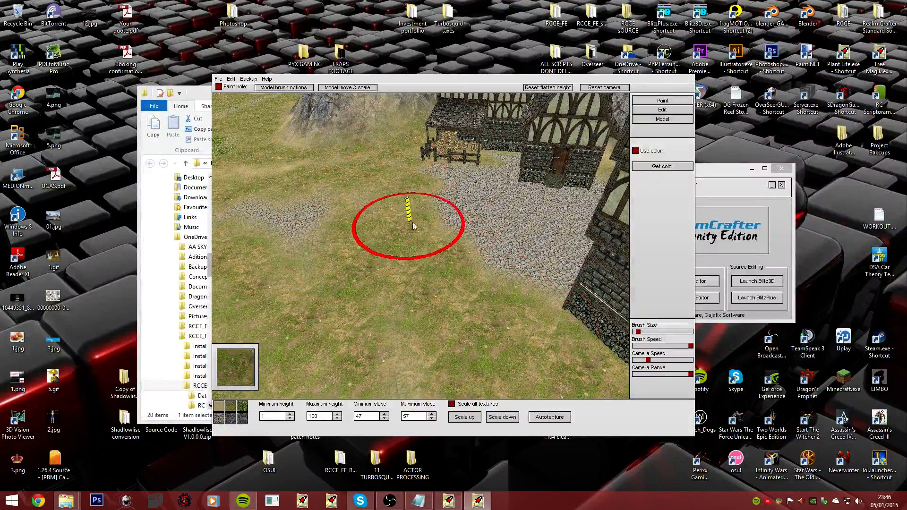
right_click_drag(401, 218, 393, 265)
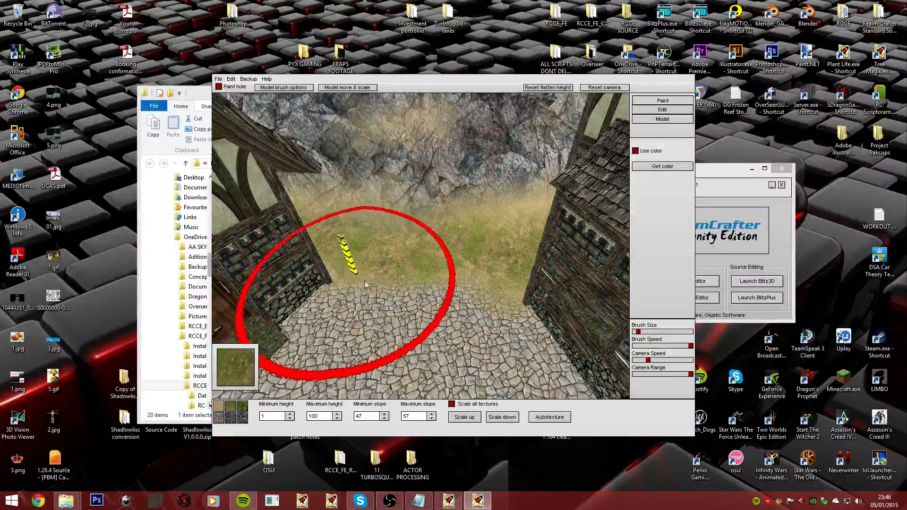
- Lower the brush speed, reduce the brush to its smallest size and blend light grass patches into the cobblestones between the houses
mouse_move(365, 283)
right_mouse_down()
mouse_move(392, 213)
mouse_move(401, 218)
right_mouse_up()
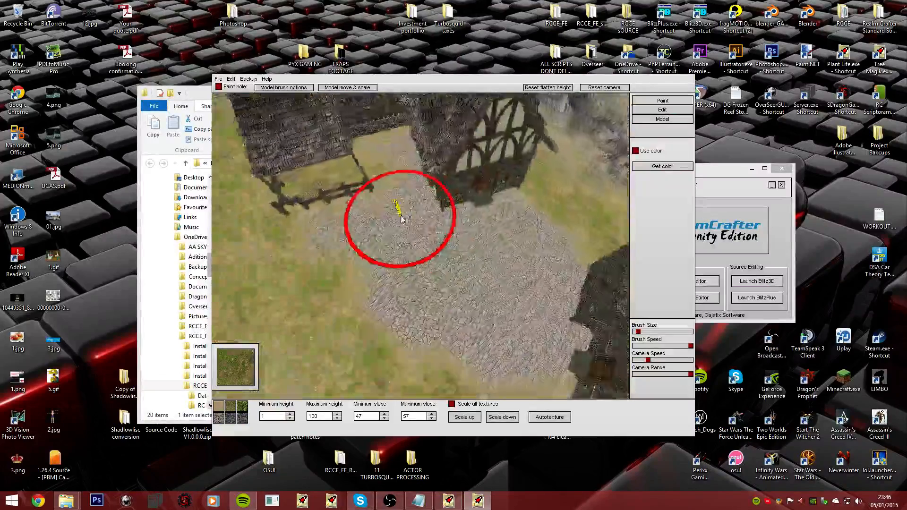
scroll(401, 218, "up", 5)
scroll(401, 219, "down", 3)
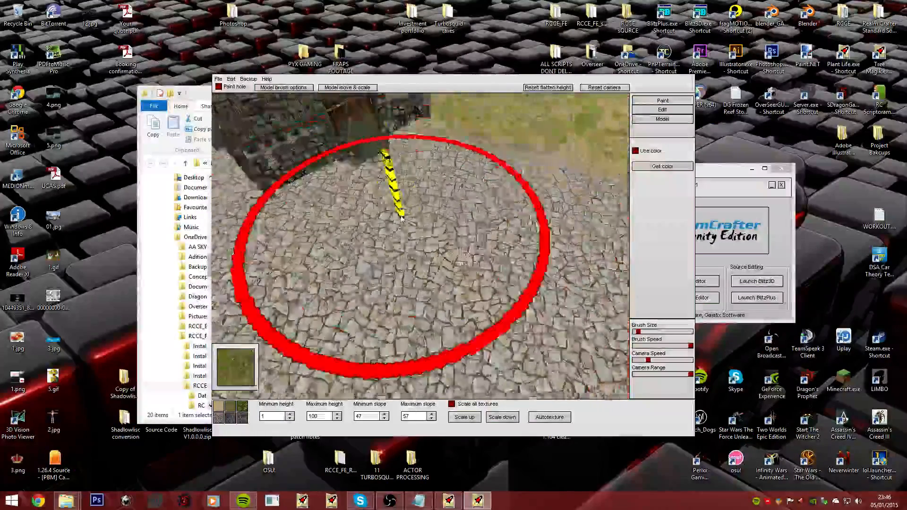
scroll(401, 218, "up", 2)
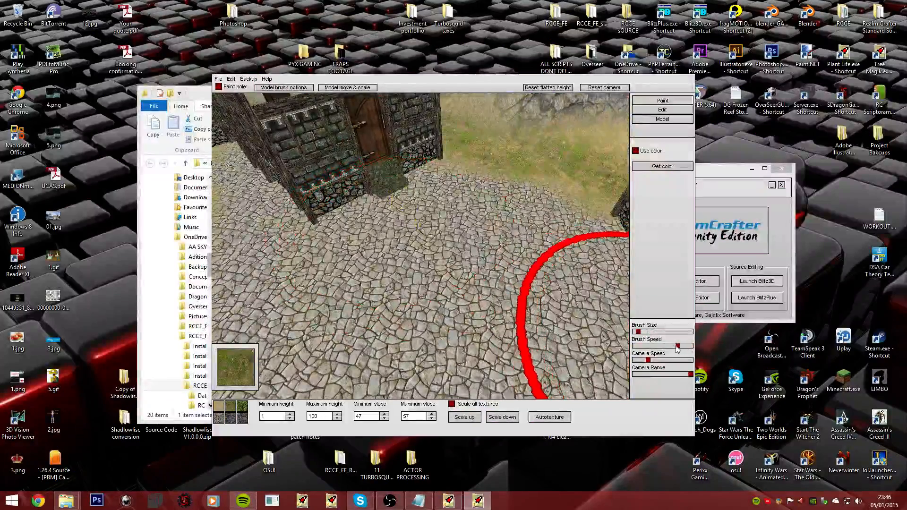
scroll(642, 348, "down", 5)
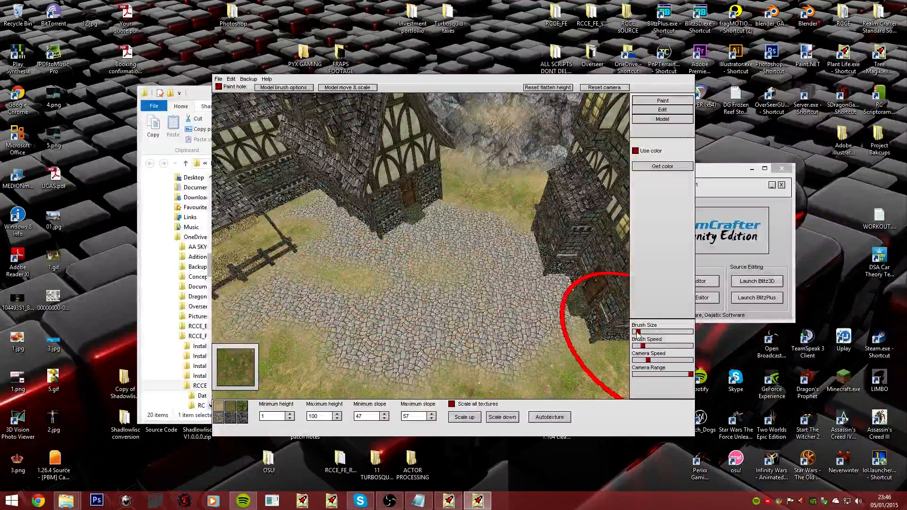
left_click_drag(635, 333, 640, 336)
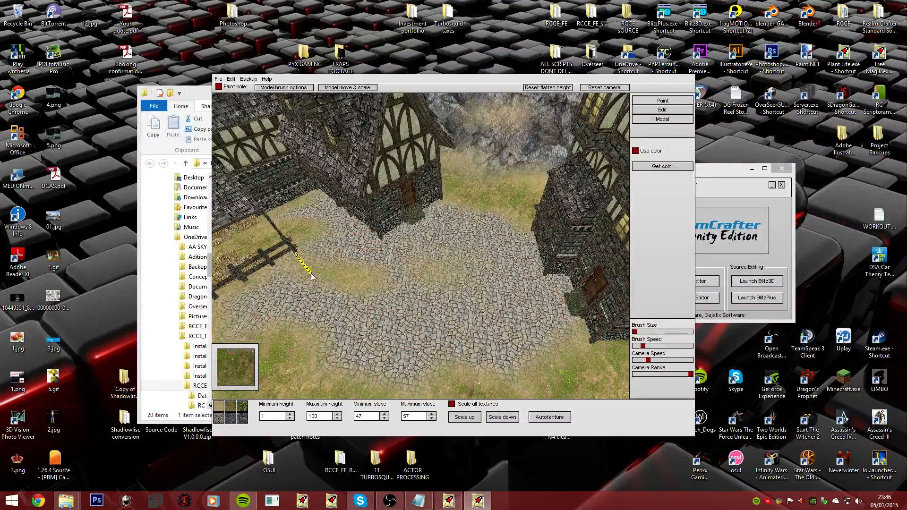
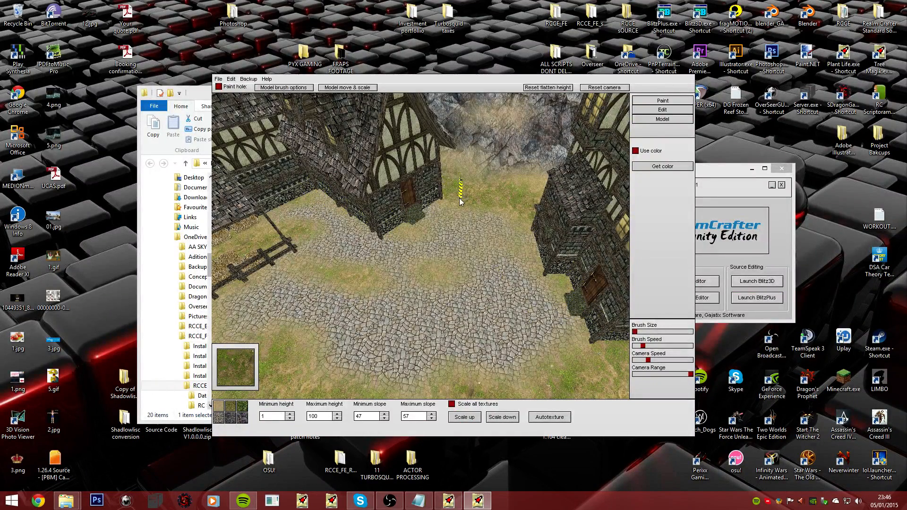
key("Up")
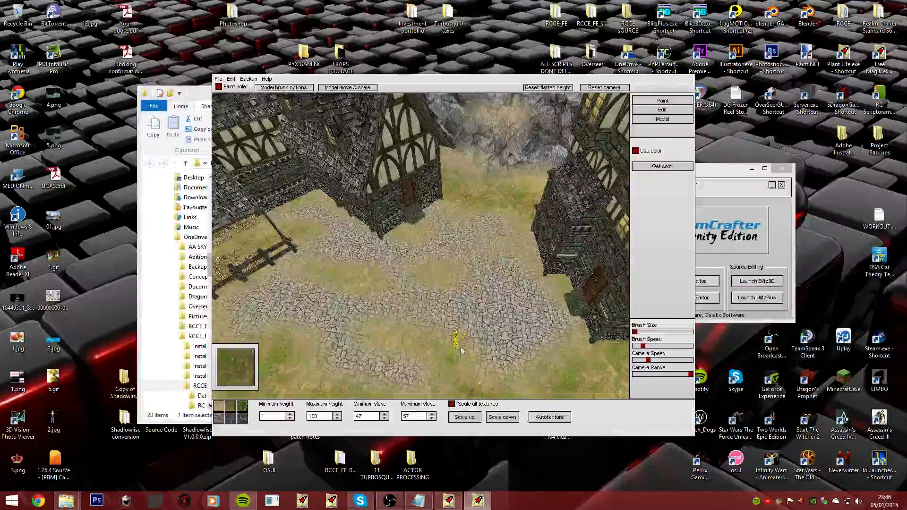
- Blend more grass into the cobblestones in front of the fenced yard and along the outer edge of the settlement
key("Left")
key("Up")
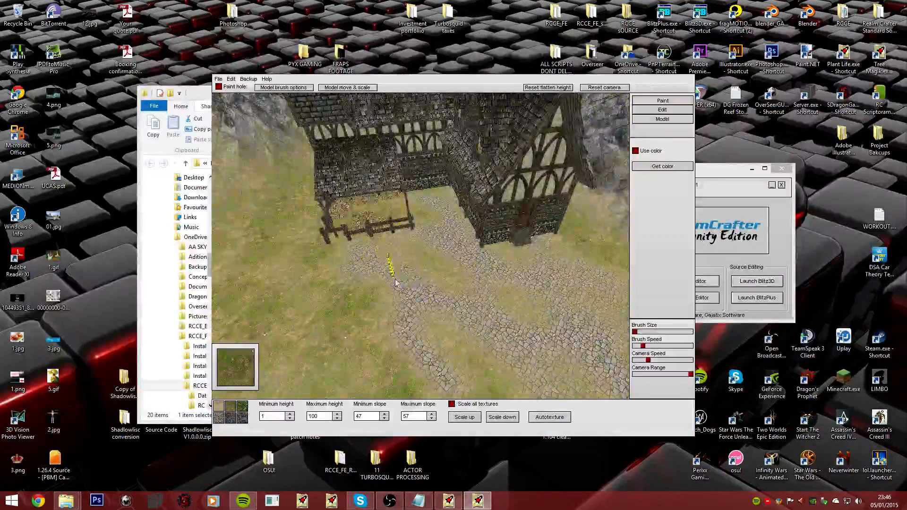
key("Left")
key("Up")
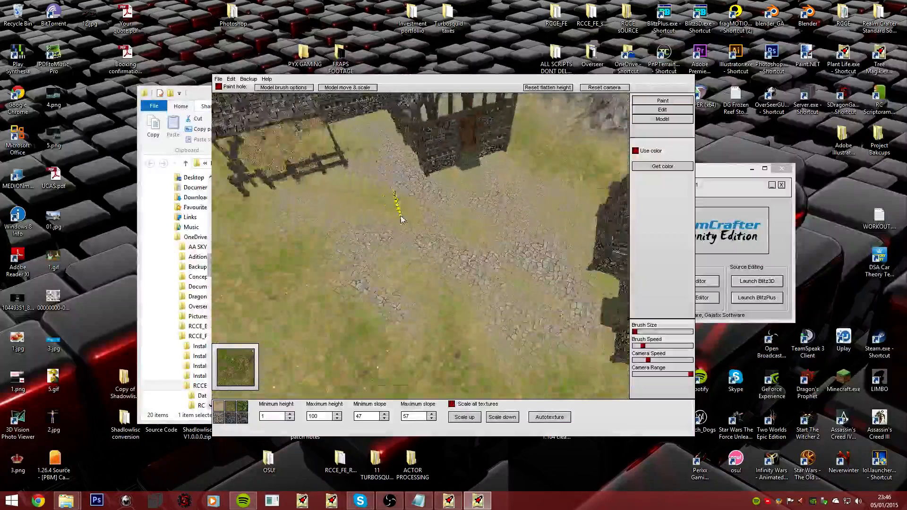
key("Down")
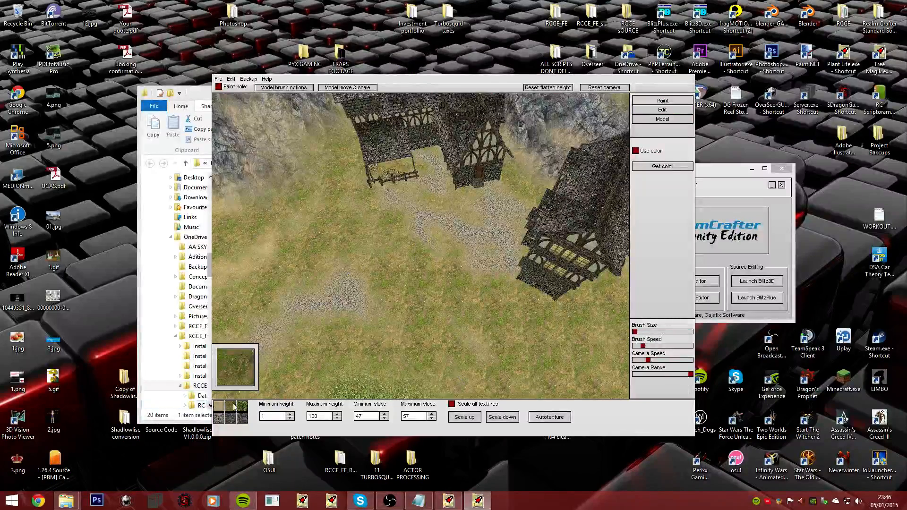
- Choose the cobblestone texture, raise the brush speed to maximum and paint cobbles linking the settlement ground to the path leading away
left_click(217, 419)
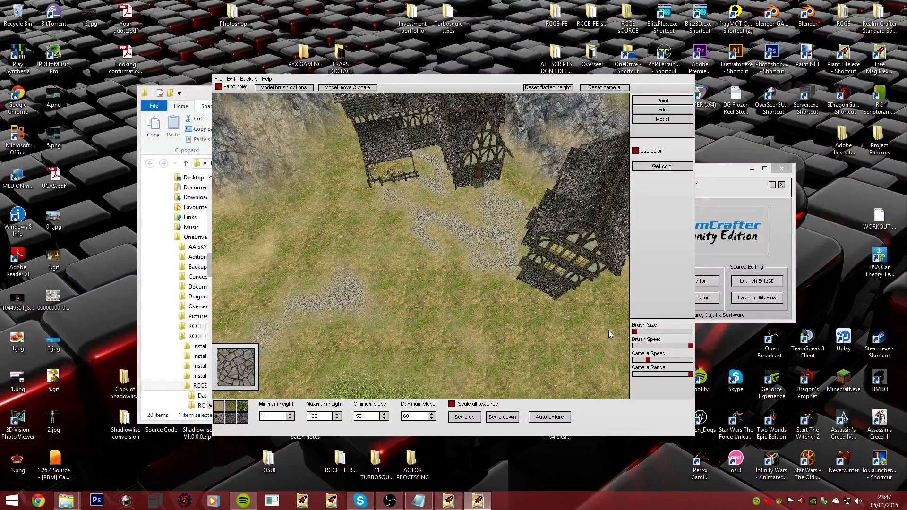
key("Up")
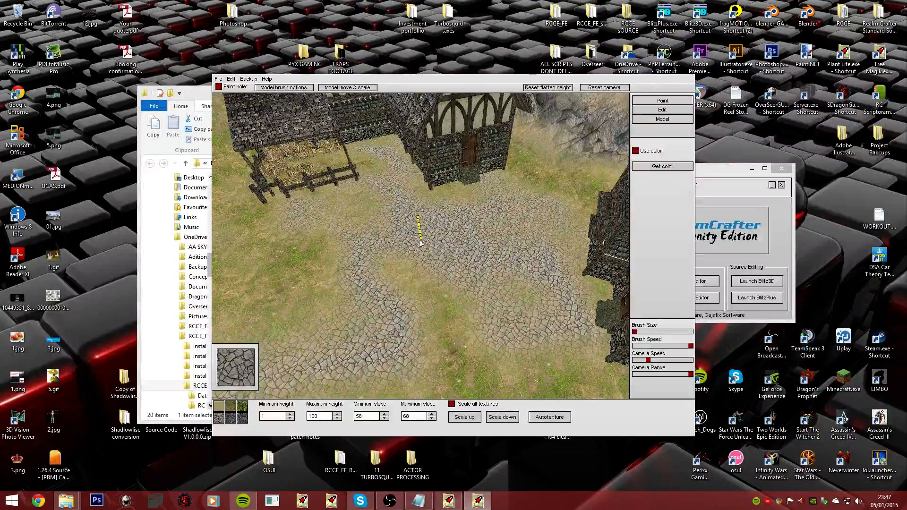
key("Down")
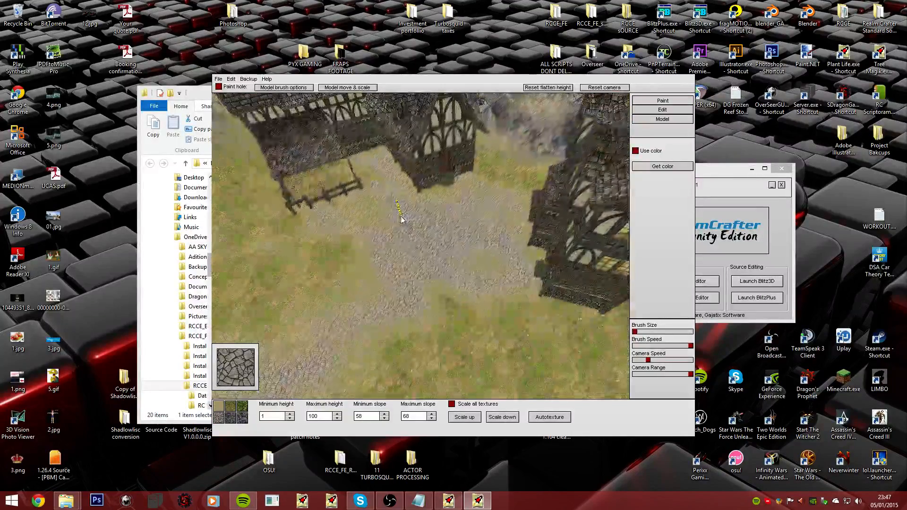
key("Up")
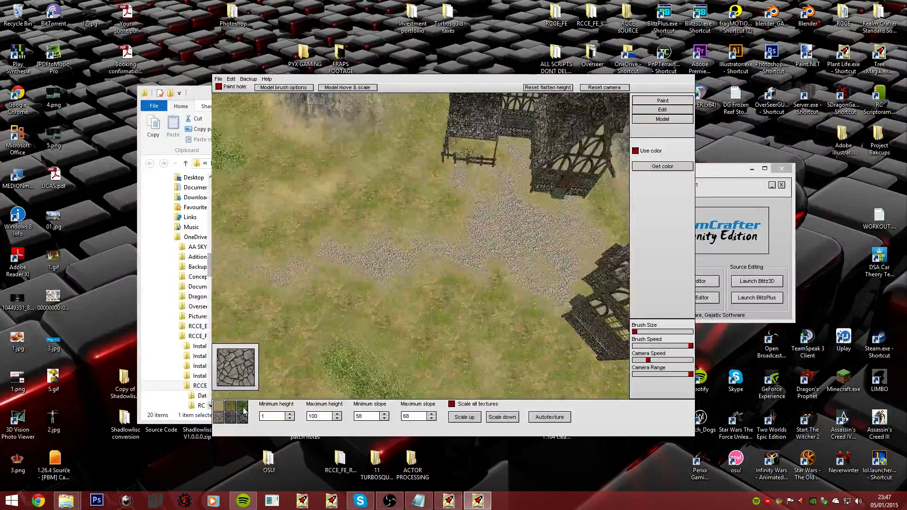
- Choose the grass texture and paint over the path outside the settlement to clear its old route
left_click(230, 407)
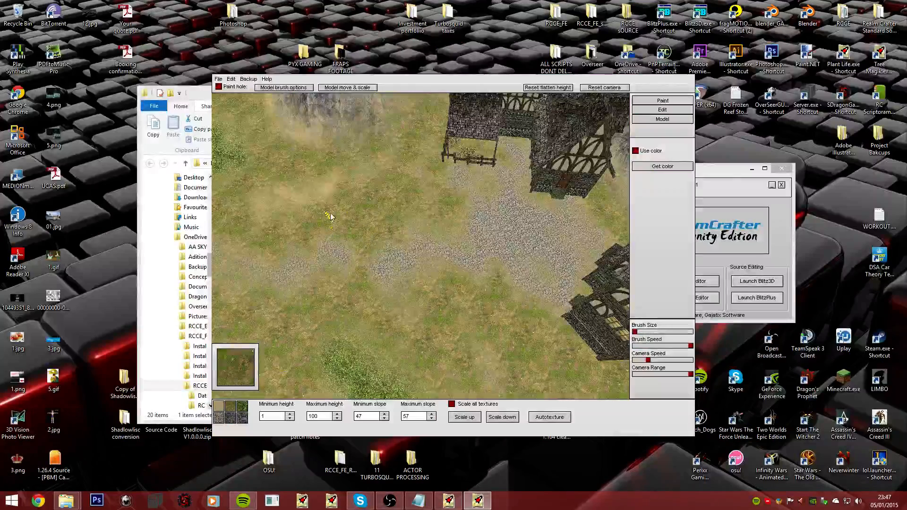
key("Down")
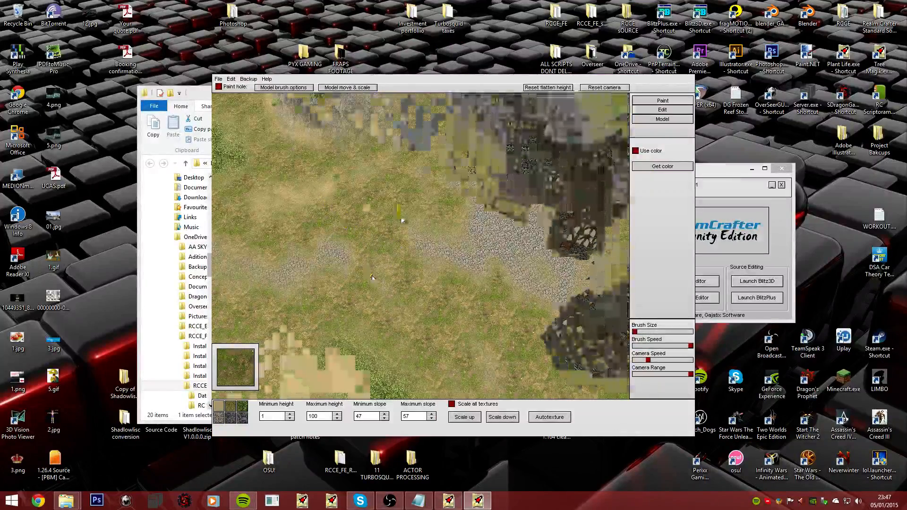
key("Up")
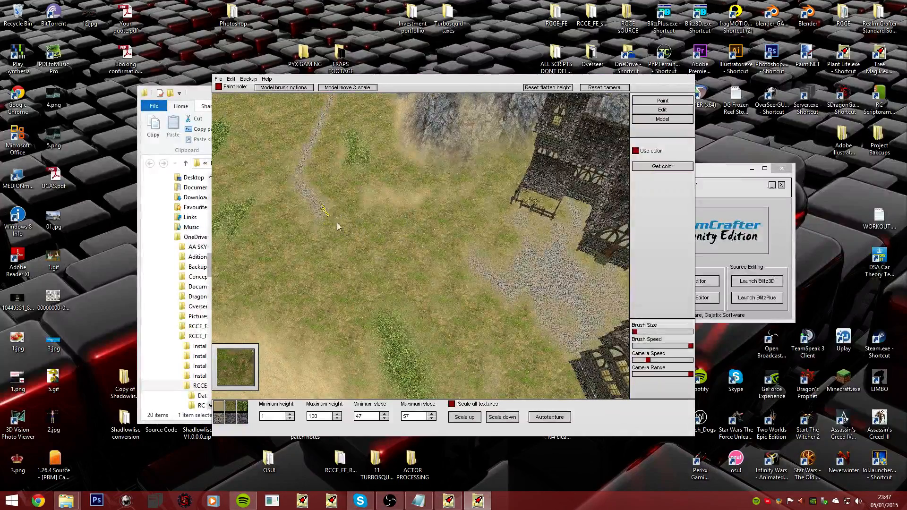
- Paint a new cobblestone path running diagonally from the remaining outer path to the cobbled ground between the houses
left_click(219, 419)
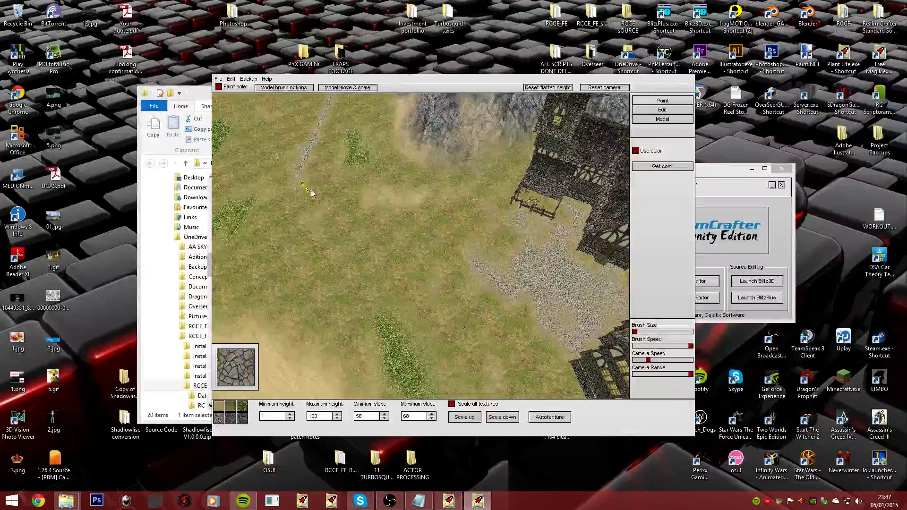
left_click_drag(300, 175, 346, 200)
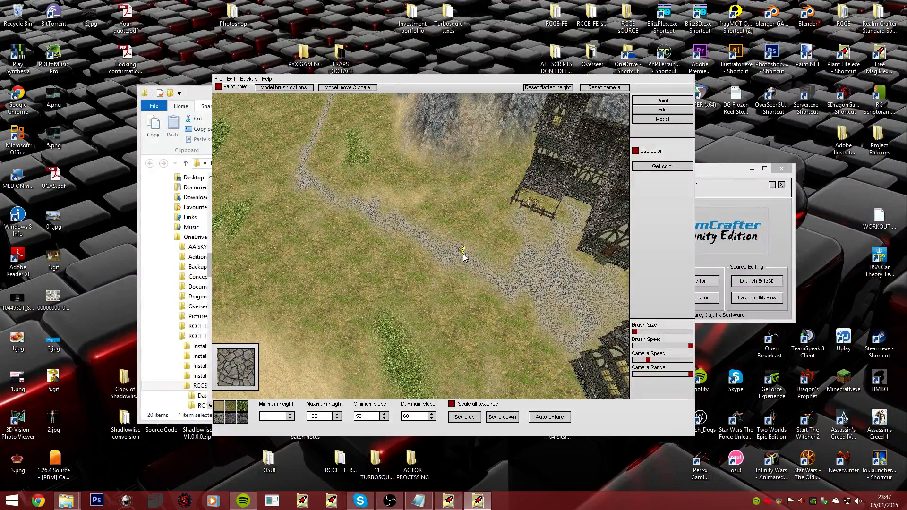
scroll(405, 218, "up", 10)
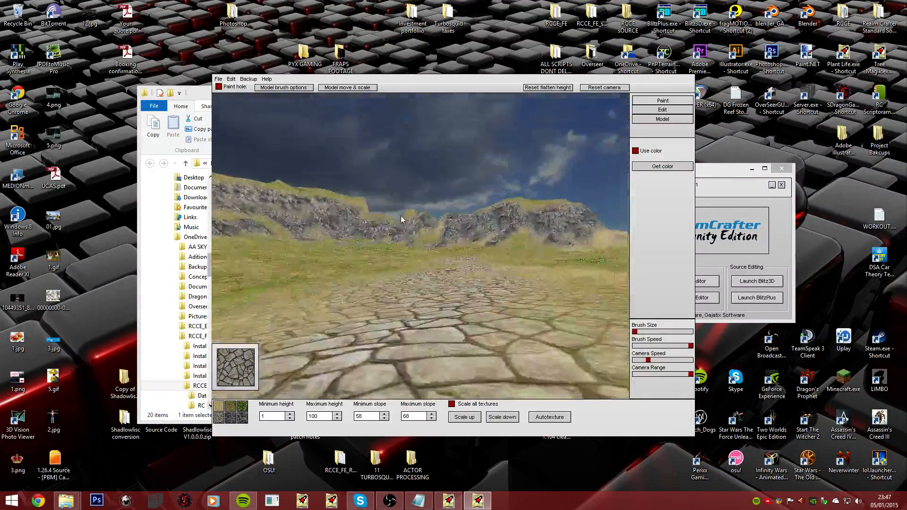
scroll(401, 212, "down", 10)
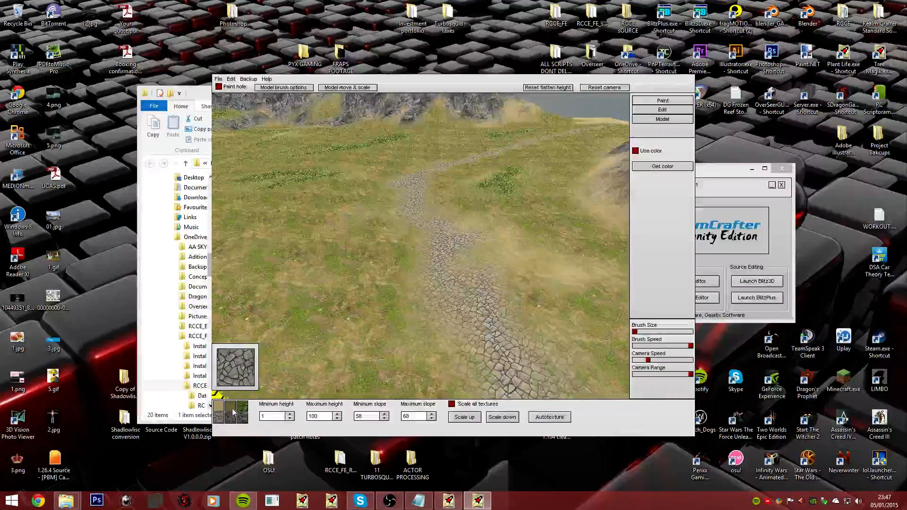
- Paint grass along the edges of the new cobblestone path to narrow it and break up its outline
left_click(233, 411)
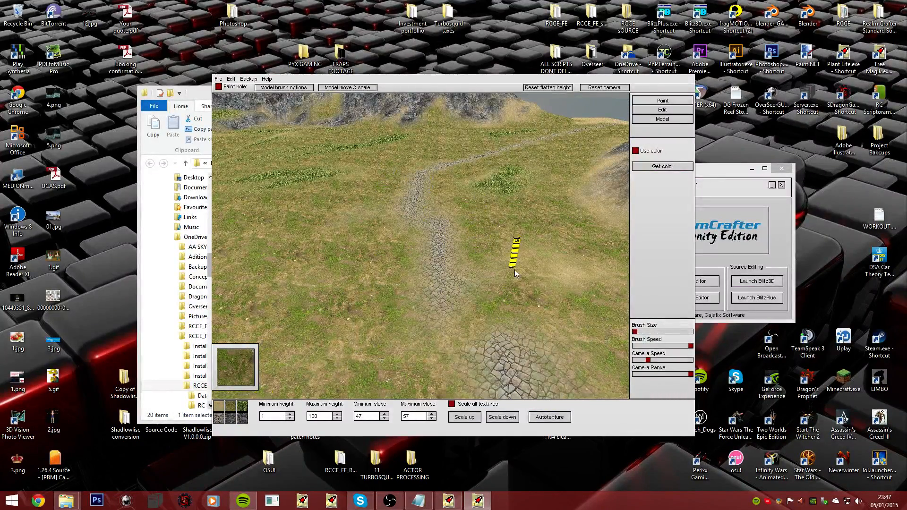
right_click_drag(515, 270, 404, 218)
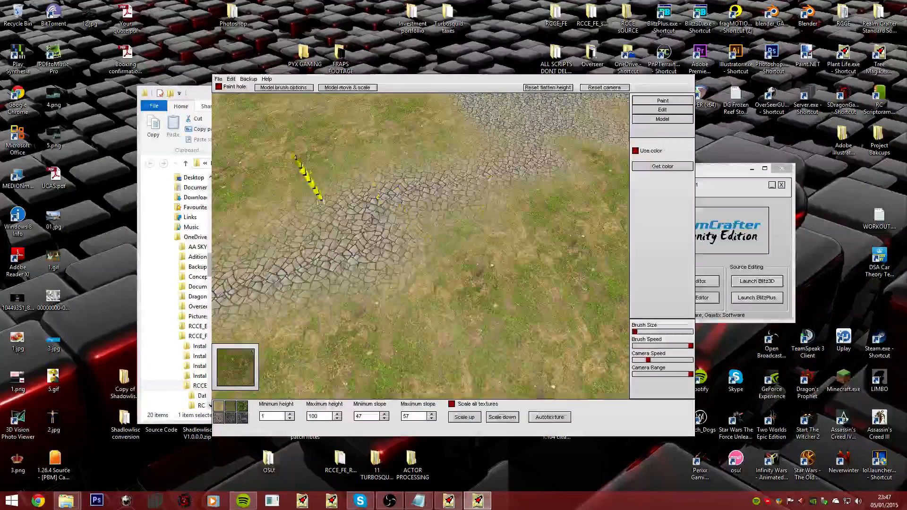
right_click_drag(254, 215, 454, 215)
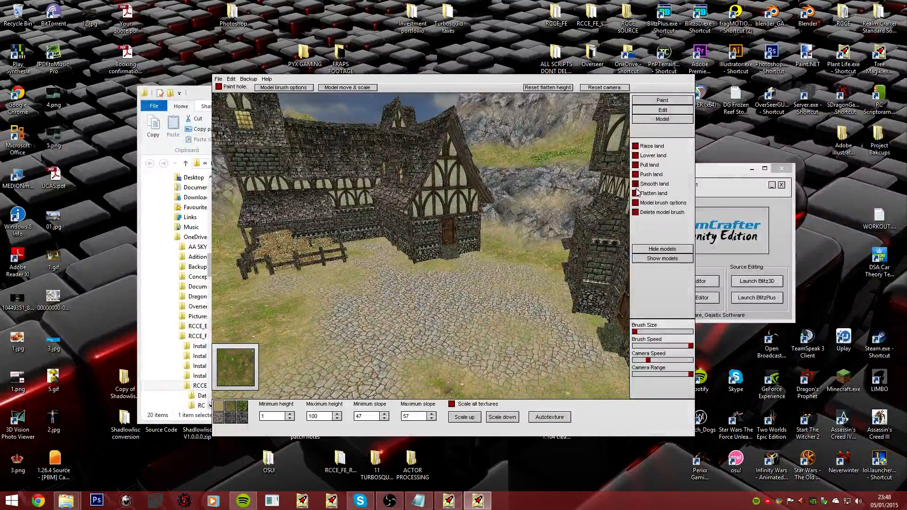
- Switch to terrain editing, reset the flatten height, enlarge the brush slightly, lower its speed and reshape the cobbled ground before the houses
left_click(539, 88)
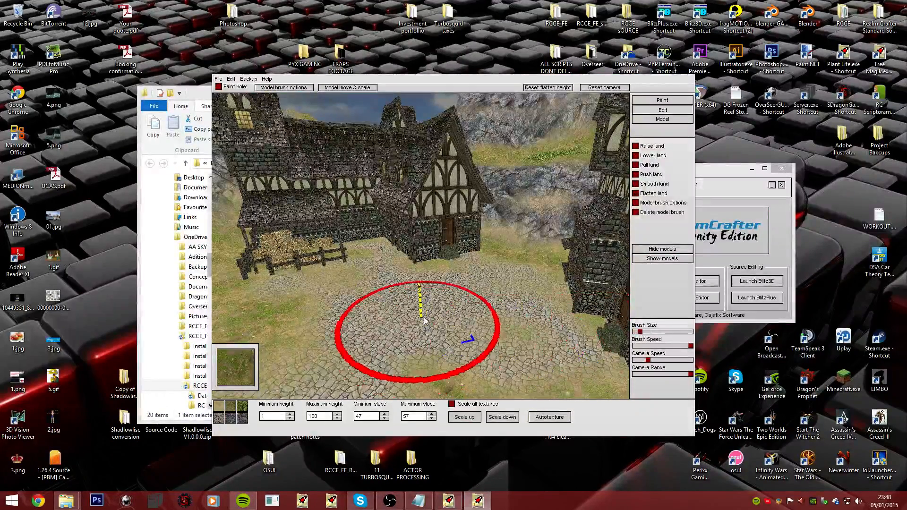
mouse_move(428, 319)
right_mouse_down()
mouse_move(394, 213)
mouse_move(407, 226)
right_mouse_up()
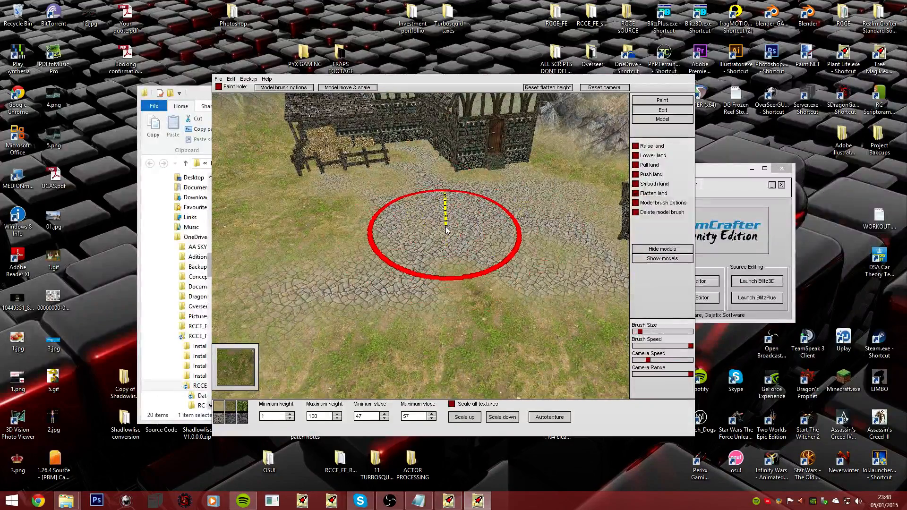
mouse_move(467, 233)
right_mouse_down()
mouse_move(401, 220)
mouse_move(389, 194)
right_mouse_up()
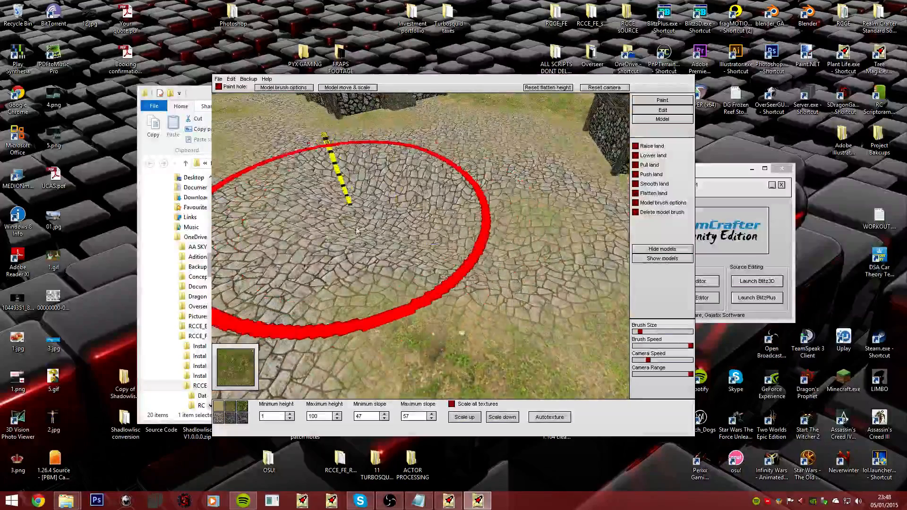
right_click_drag(313, 266, 350, 242)
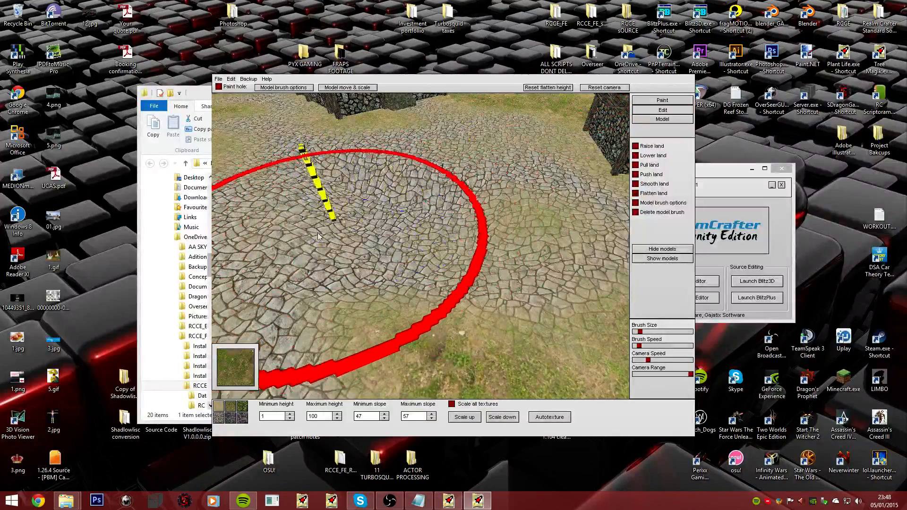
right_click_drag(330, 236, 402, 220)
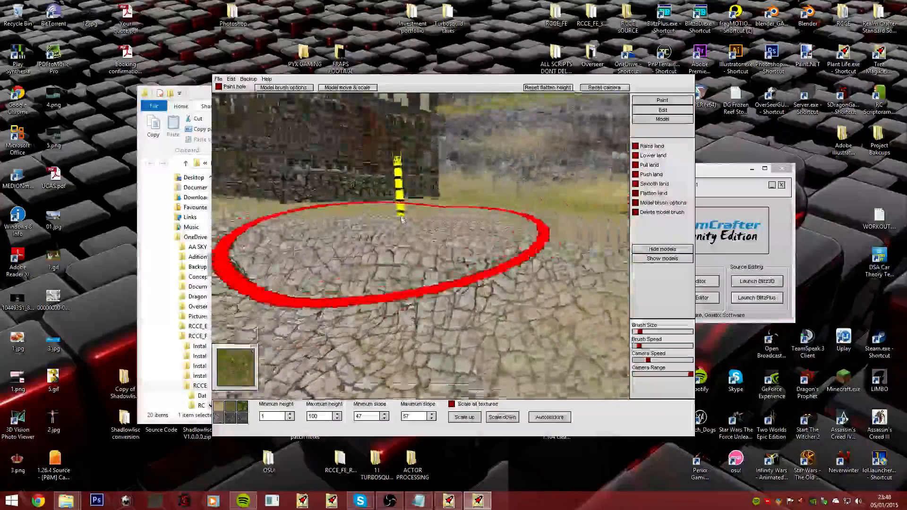
- Reset the flatten height again and even out the cobbled ground between the two house entrances
scroll(402, 220, "down", 5)
scroll(396, 220, "up", 10)
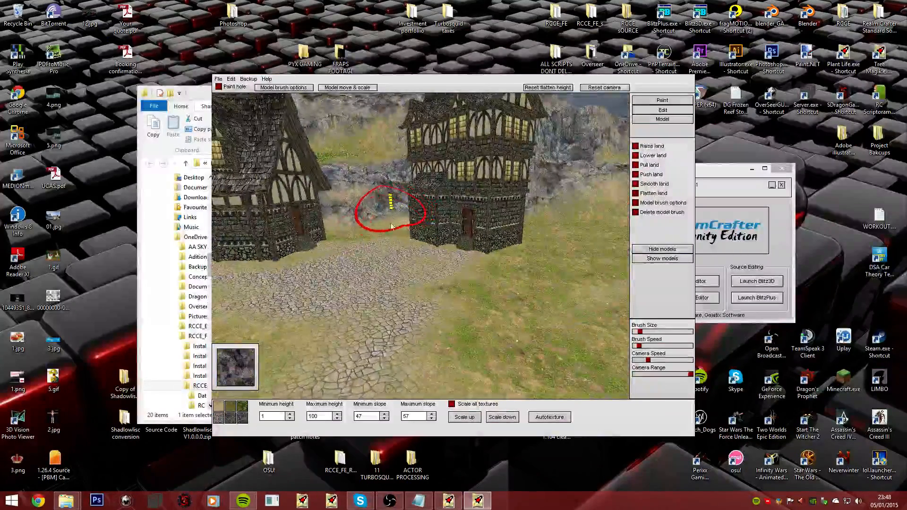
scroll(402, 220, "down", 5)
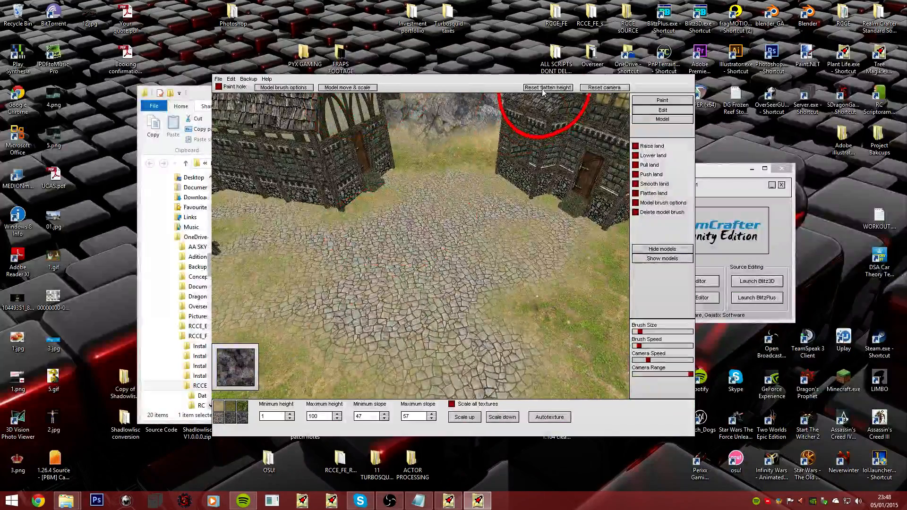
scroll(439, 279, "down", 1)
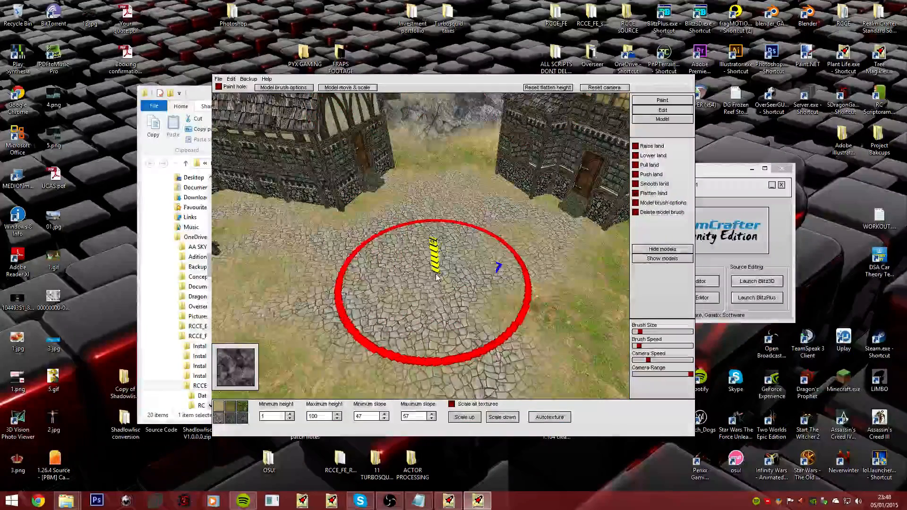
right_click_drag(436, 278, 412, 219)
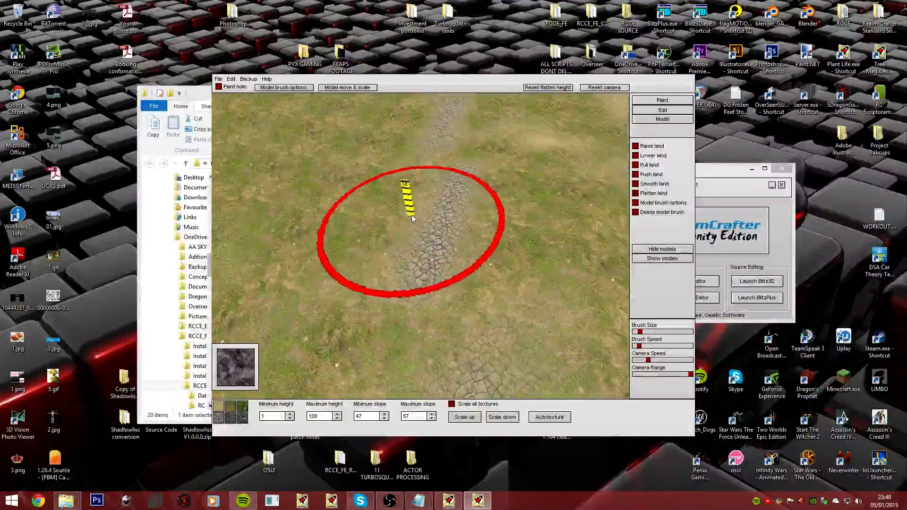
- Sculpt gentle unevenness into the ground along the stretch of cobblestone path just outside the settlement
scroll(401, 216, "up", 5)
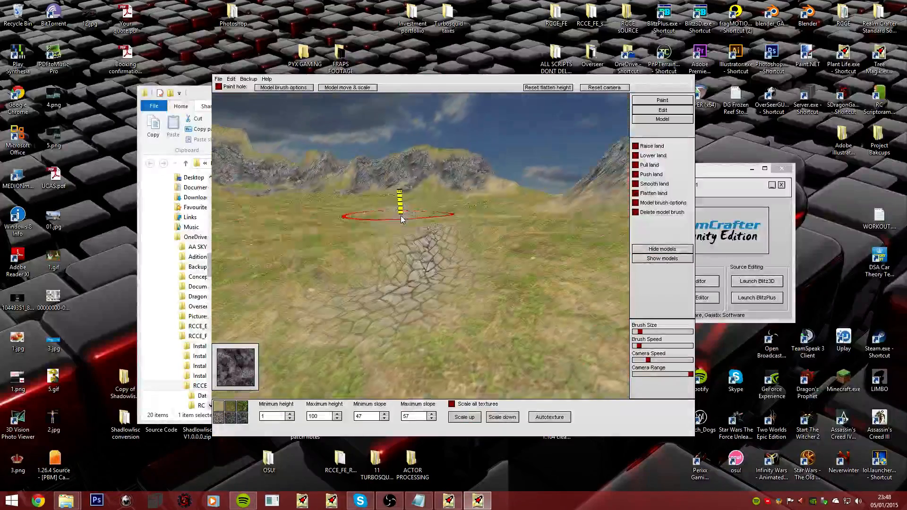
scroll(401, 216, "down", 5)
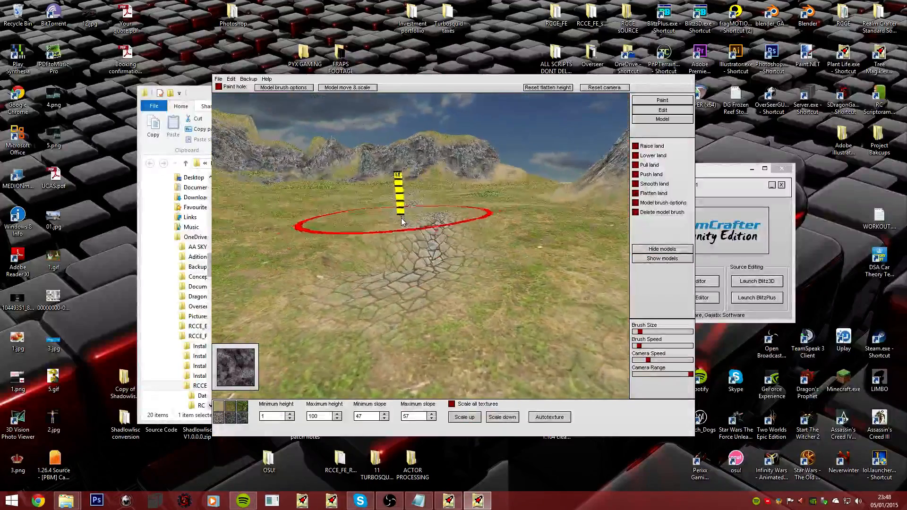
scroll(401, 220, "down", 3)
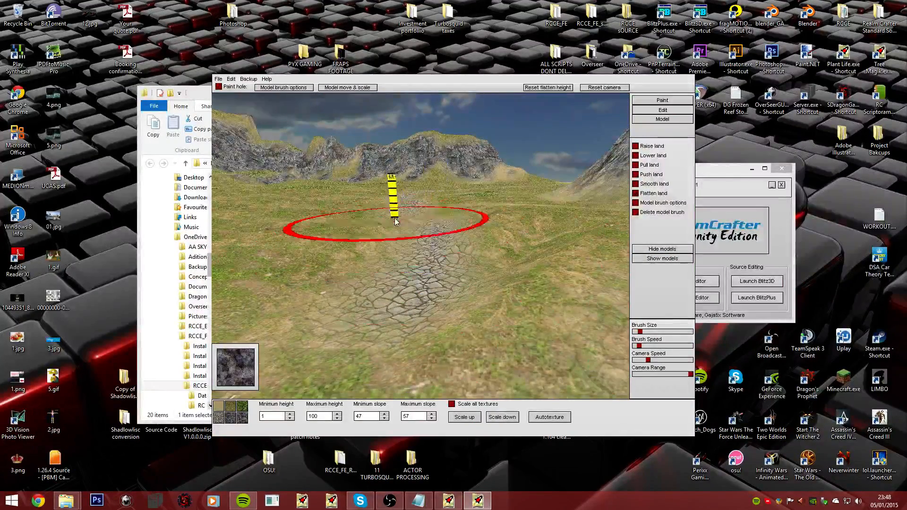
scroll(396, 222, "up", 5)
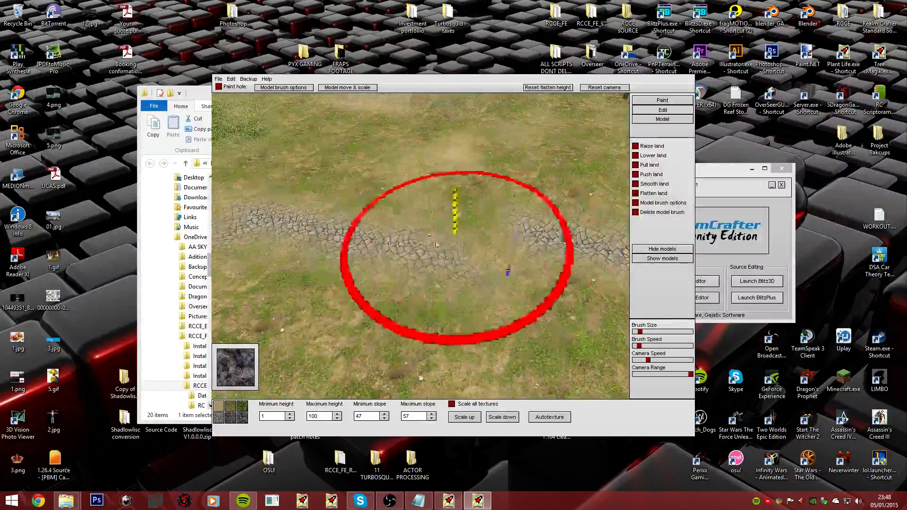
scroll(400, 218, "down", 4)
scroll(400, 219, "up", 5)
scroll(401, 216, "down", 5)
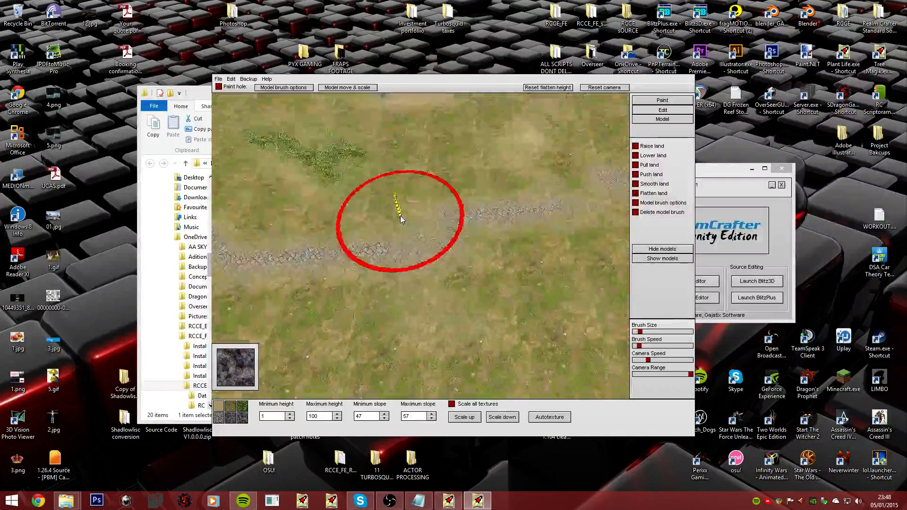
- Examine the cobblestone path outside the settlement from above, close up and from path level towards the valley opening
middle_click_drag(401, 219, 399, 217)
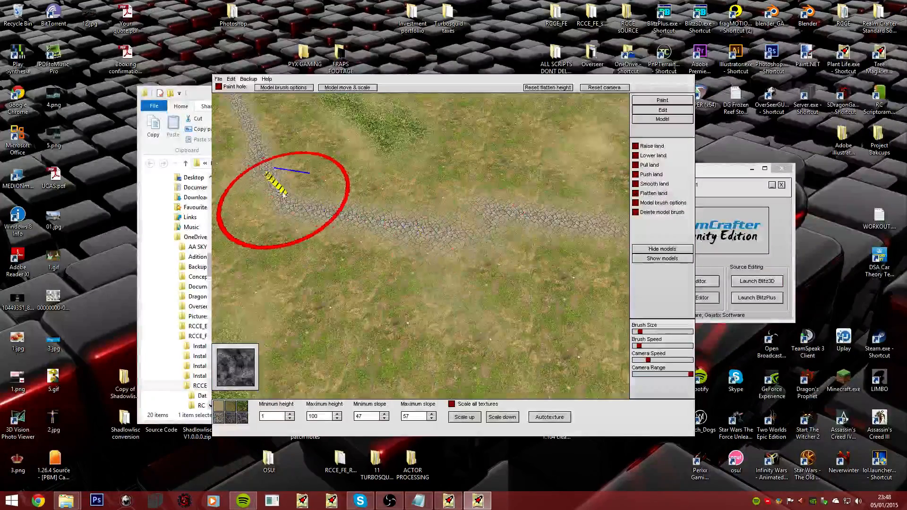
scroll(397, 208, "down", 4)
scroll(399, 215, "up", 4)
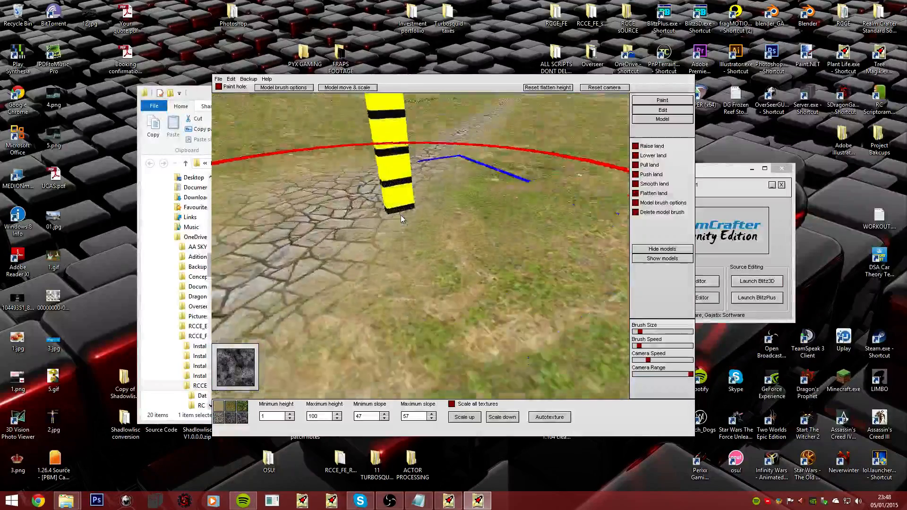
scroll(400, 219, "down", 3)
scroll(401, 219, "up", 4)
scroll(401, 218, "down", 6)
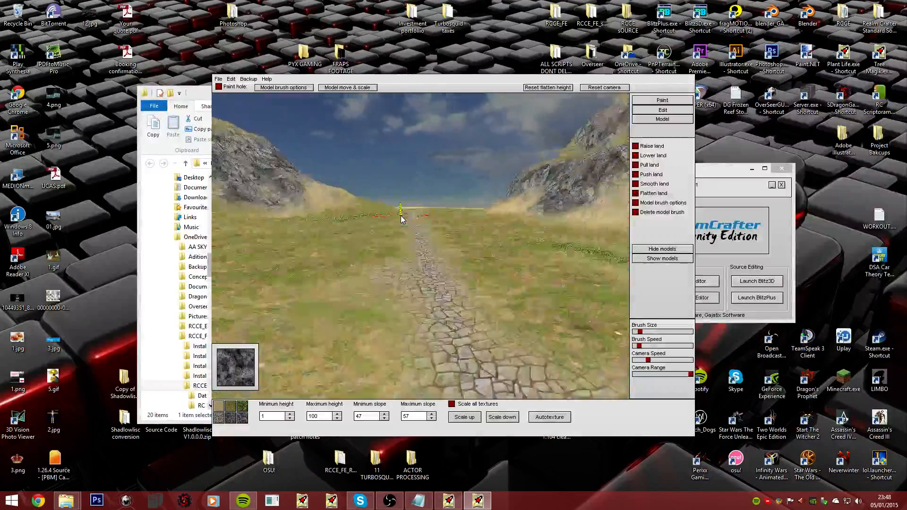
scroll(461, 280, "up", 3)
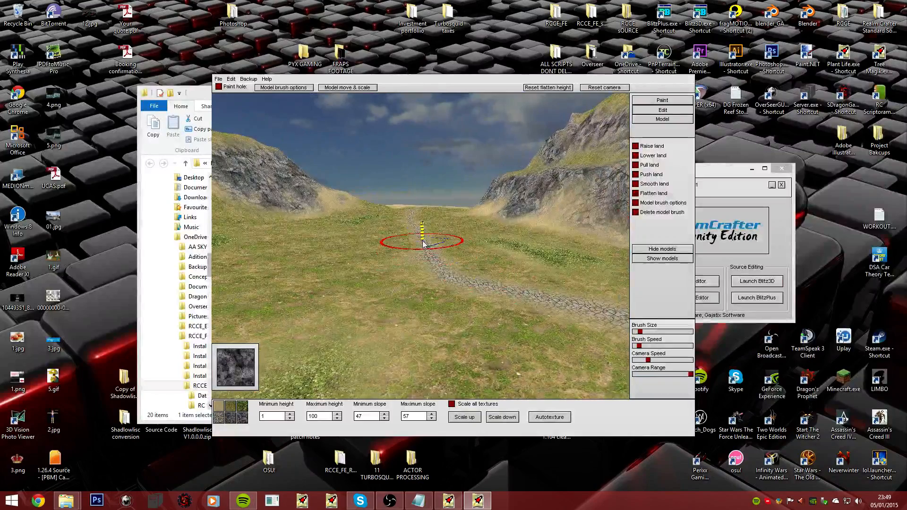
scroll(419, 231, "down", 1)
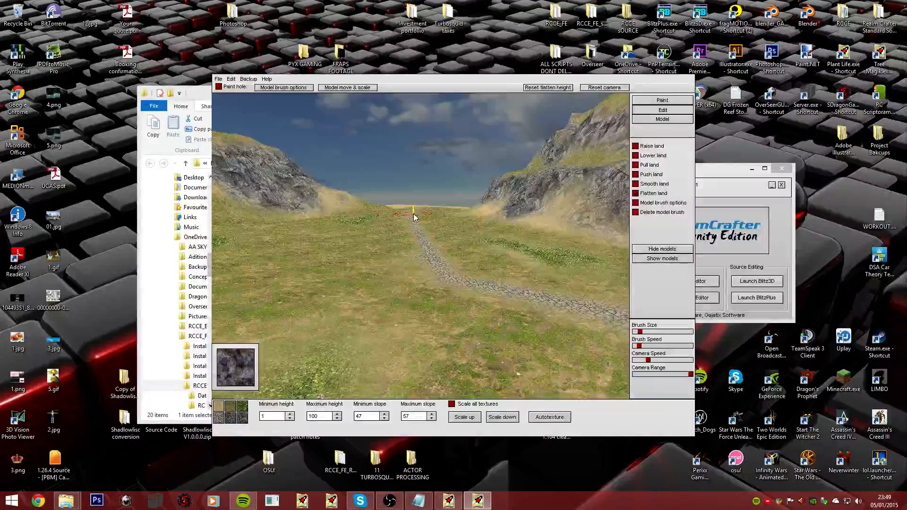
scroll(414, 217, "up", 5)
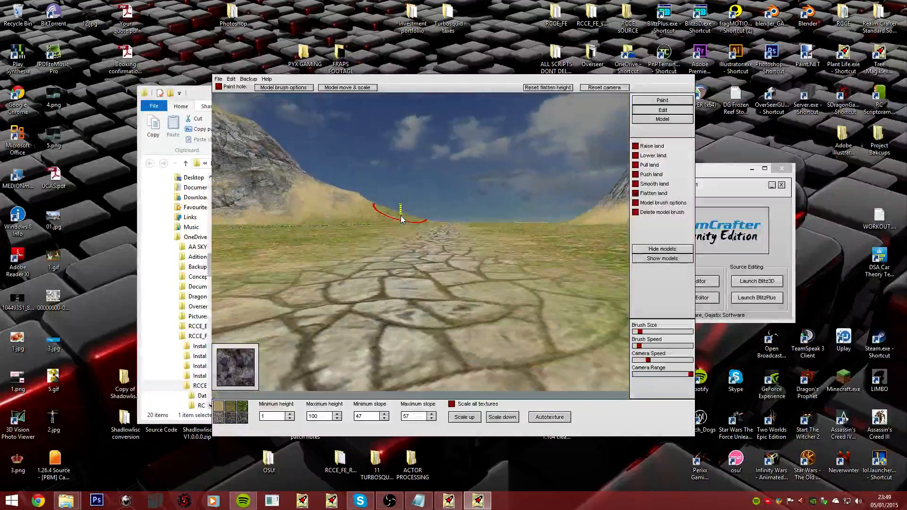
scroll(424, 274, "down", 5)
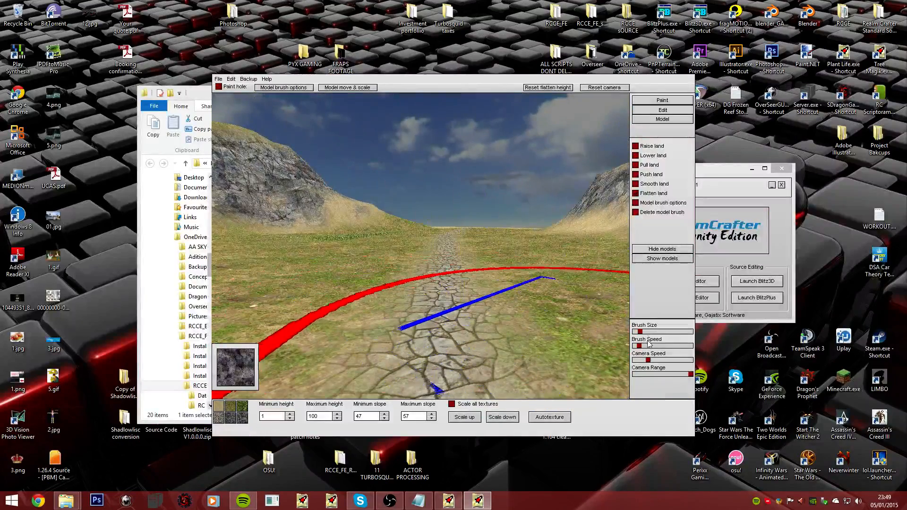
- Raise the brush speed to maximum and sculpt uneven ground along the cobblestone path between the valley opening and the settlement
scroll(444, 322, "down", 3)
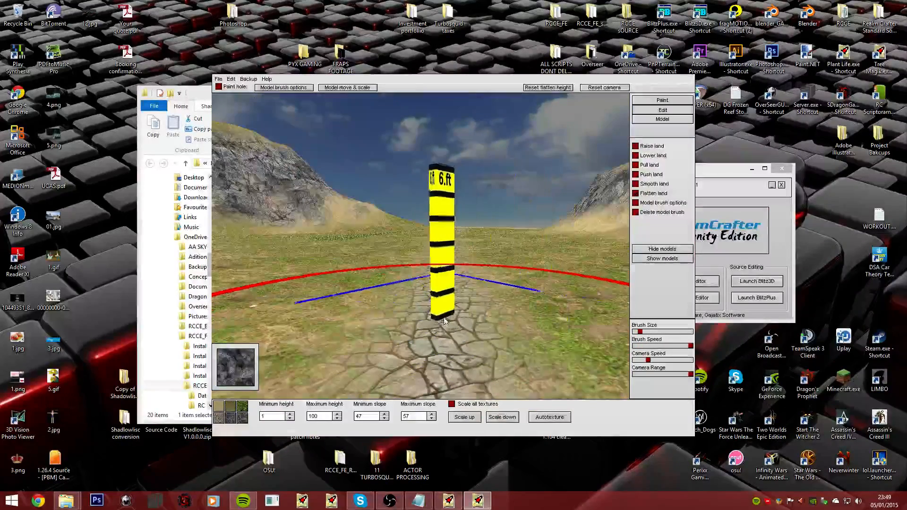
scroll(398, 281, "down", 3)
mouse_move(313, 300)
right_mouse_down()
mouse_move(401, 216)
mouse_move(413, 218)
right_mouse_up()
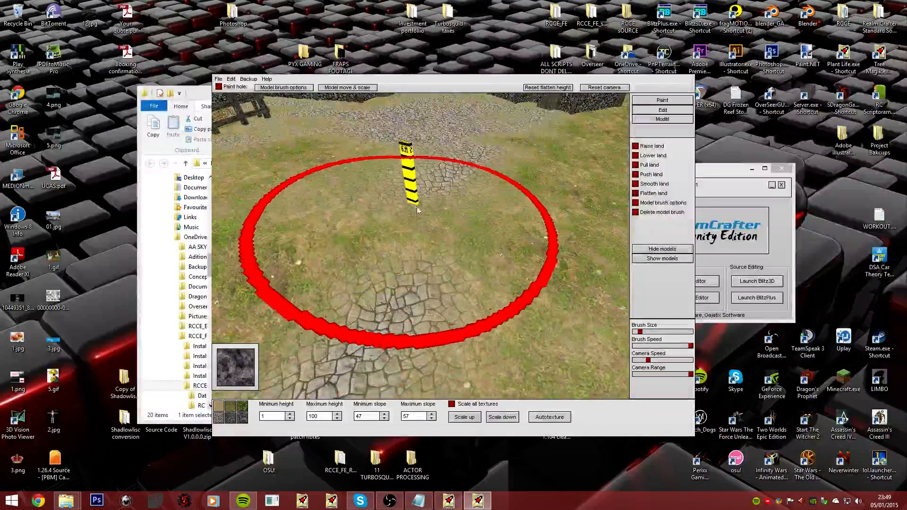
mouse_move(430, 190)
right_mouse_down()
mouse_move(400, 224)
mouse_move(401, 216)
mouse_move(300, 181)
mouse_move(398, 219)
right_mouse_up()
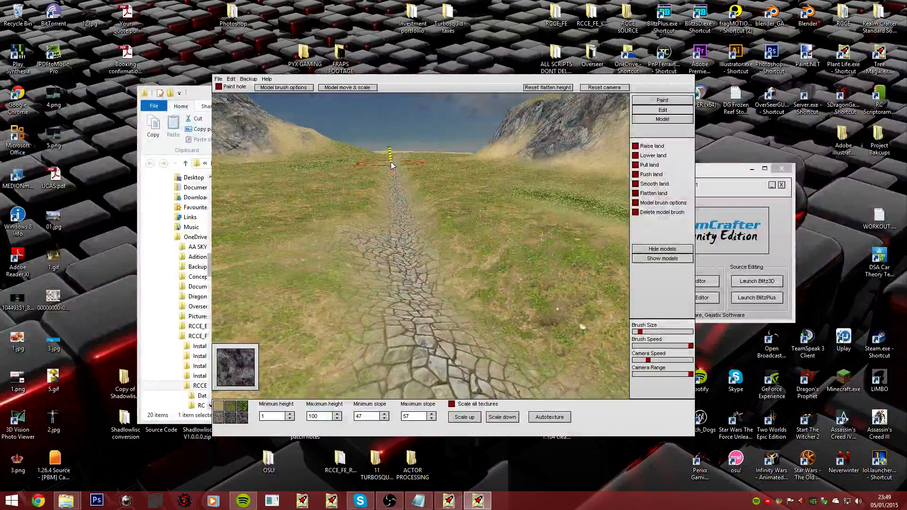
mouse_move(393, 178)
right_mouse_down()
mouse_move(401, 218)
mouse_move(505, 355)
right_mouse_up()
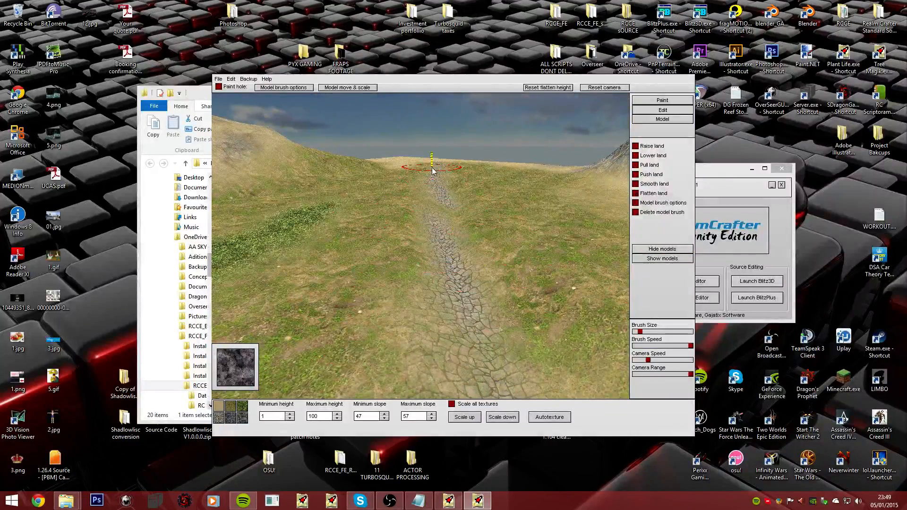
mouse_move(433, 171)
right_mouse_down()
mouse_move(401, 219)
mouse_move(619, 220)
right_mouse_up()
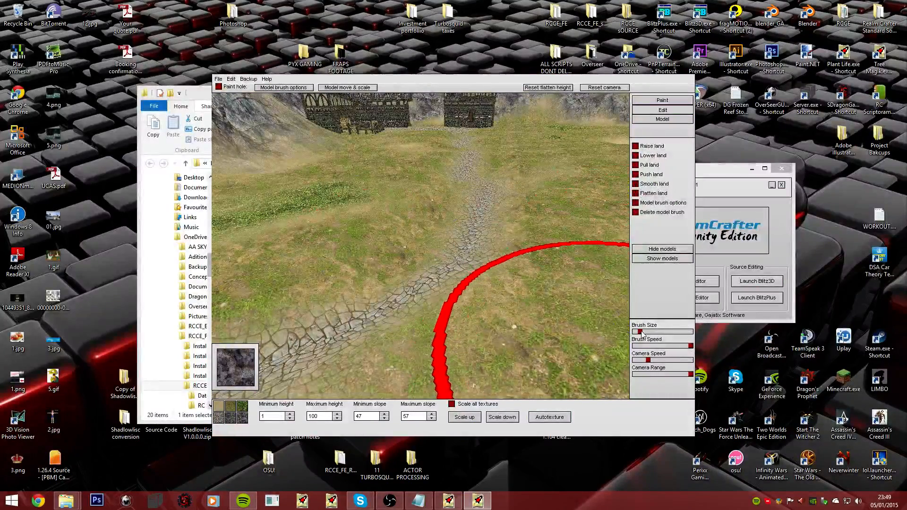
mouse_move(409, 245)
right_mouse_down()
mouse_move(432, 222)
mouse_move(431, 166)
mouse_move(407, 151)
mouse_move(403, 219)
right_mouse_up()
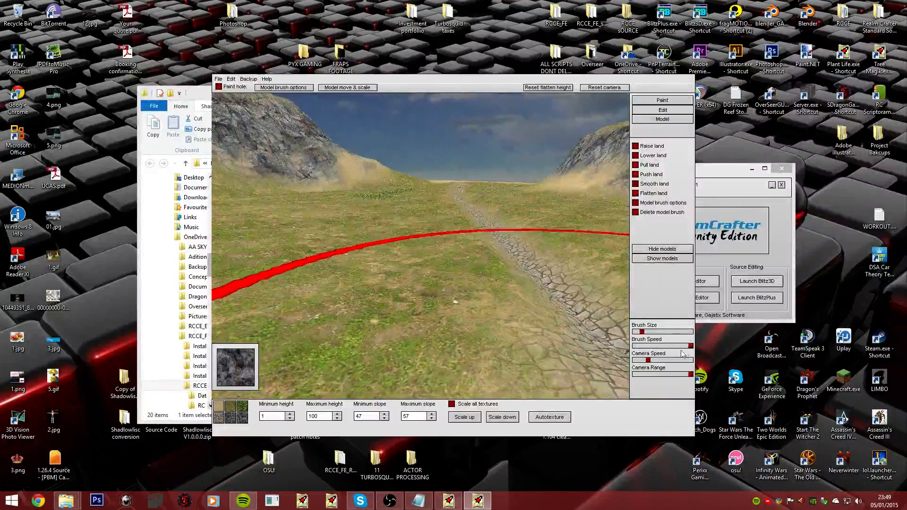
- Enlarge the brush slightly, lower its speed and sculpt softer unevenness into the path and the grass beside it up to the houses
left_click_drag(644, 333, 642, 334)
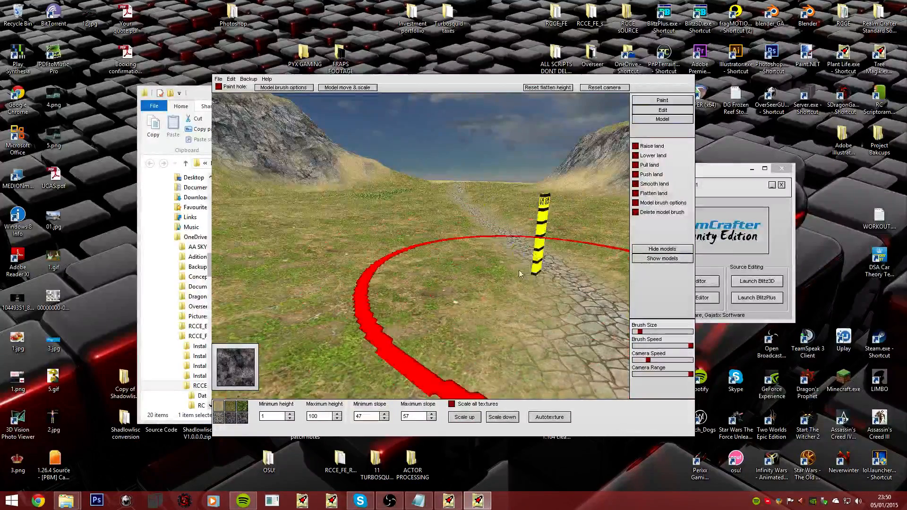
right_click_drag(519, 274, 469, 266)
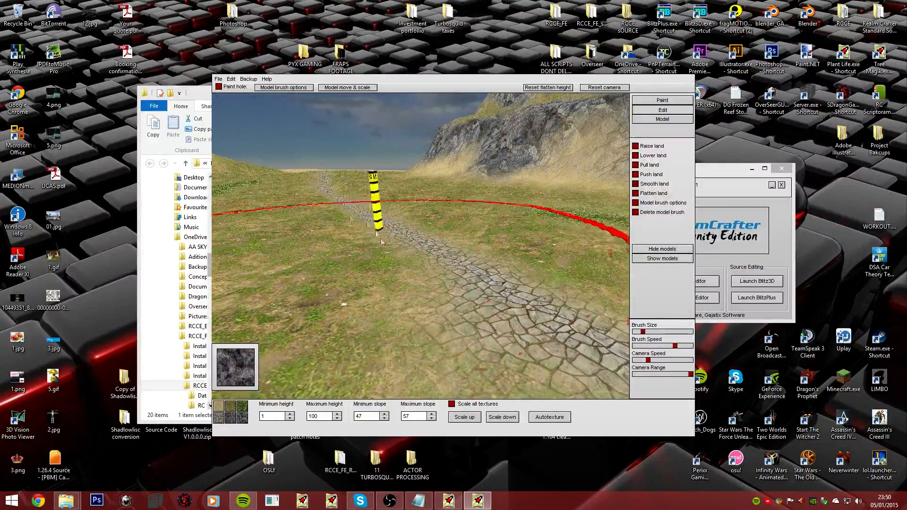
mouse_move(329, 193)
right_mouse_down()
mouse_move(403, 221)
mouse_move(401, 208)
mouse_move(709, 326)
right_mouse_up()
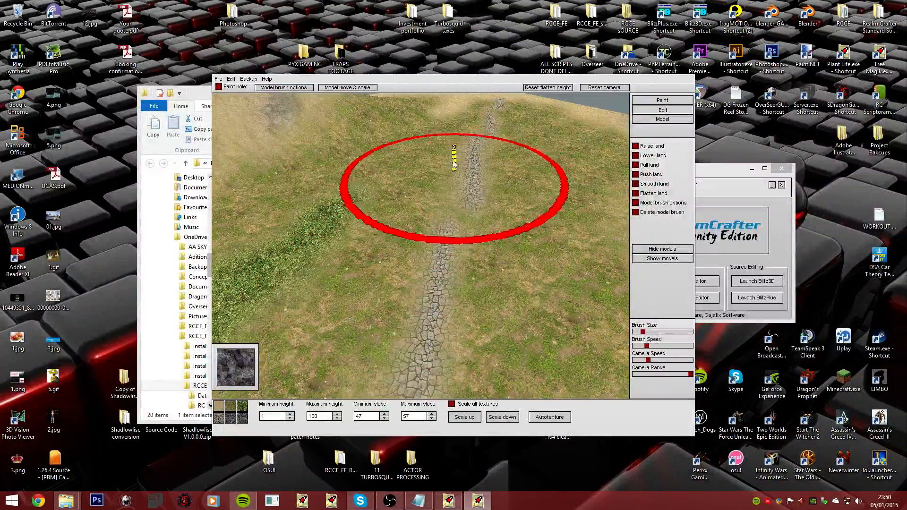
mouse_move(369, 252)
right_mouse_down()
mouse_move(401, 215)
mouse_move(556, 324)
right_mouse_up()
mouse_move(478, 295)
right_mouse_down()
mouse_move(401, 218)
mouse_move(440, 177)
right_mouse_up()
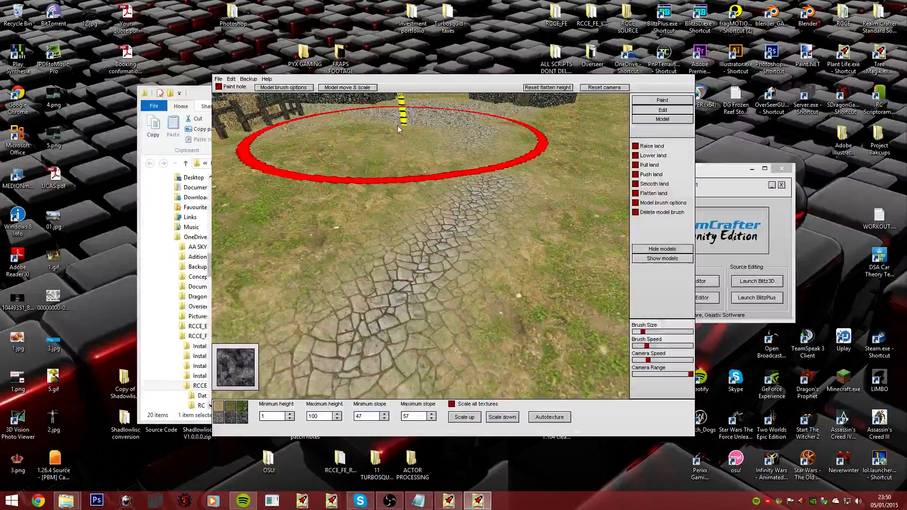
mouse_move(369, 148)
right_mouse_down()
mouse_move(401, 216)
mouse_move(380, 239)
mouse_move(402, 219)
right_mouse_up()
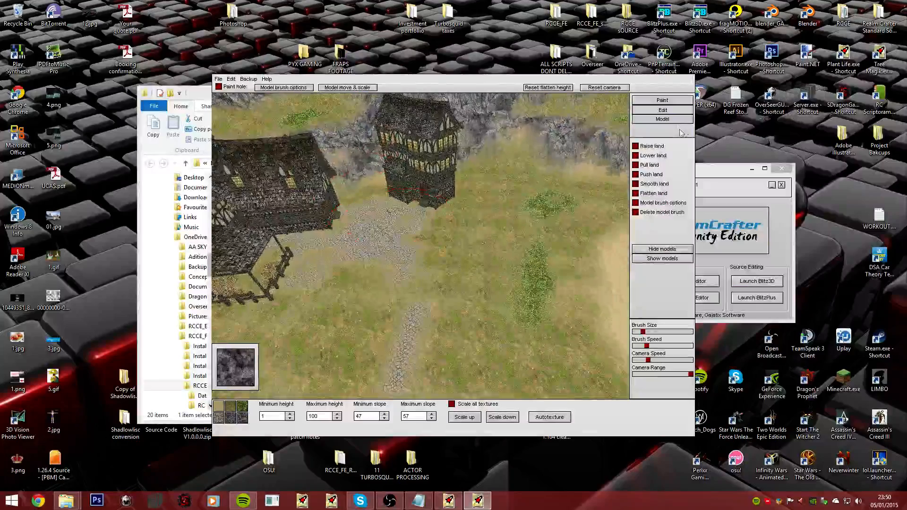
key("w")
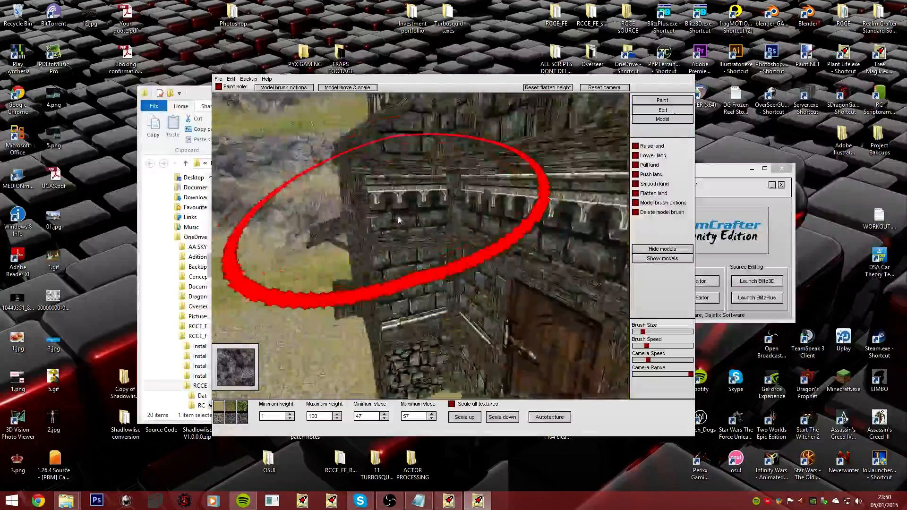
key("s")
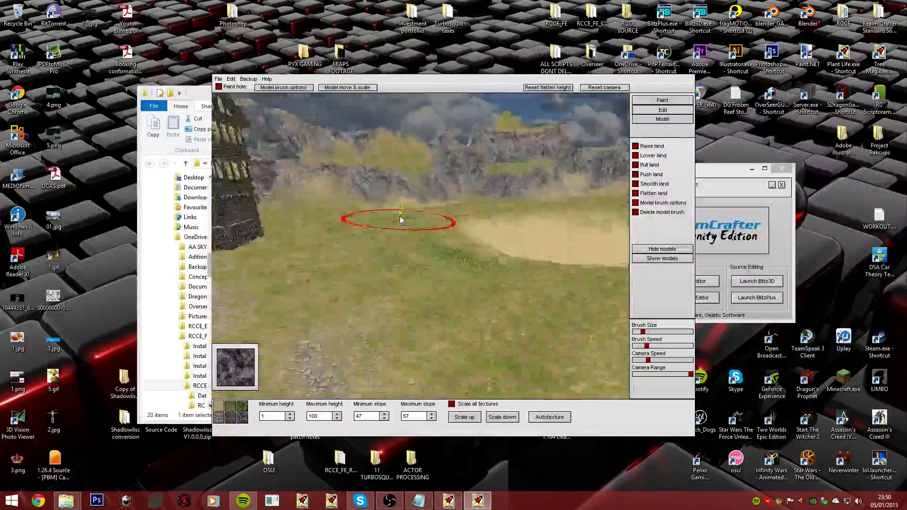
key("w")
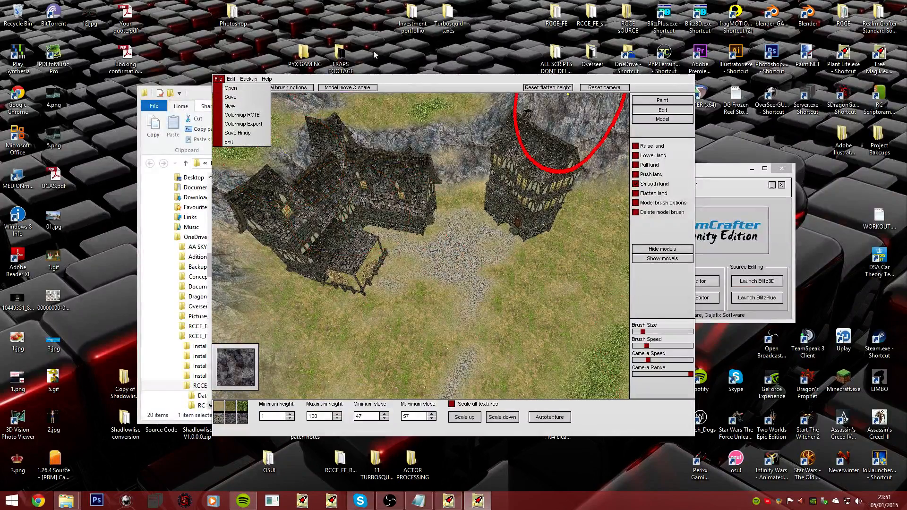
key("w")
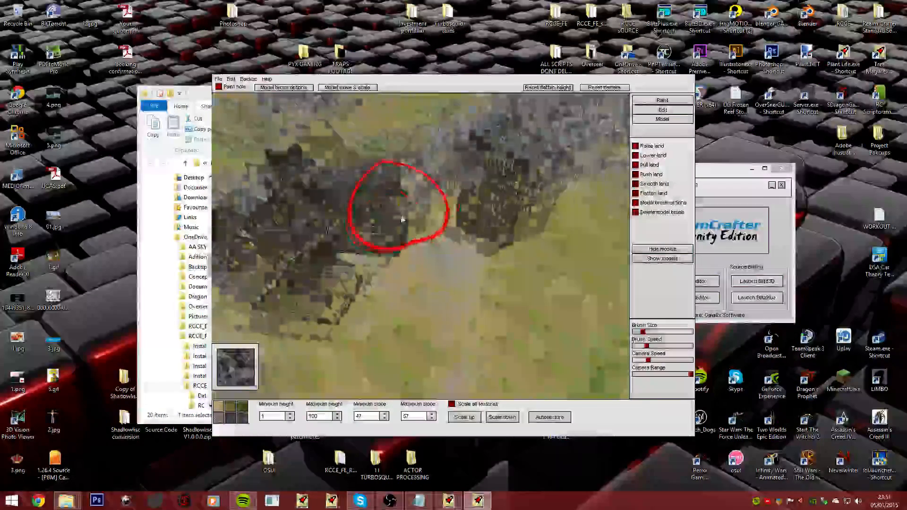
- Switch to terrain painting and set the paint colour to yellow-green with red 192, green 245 and blue 10
left_click(662, 100)
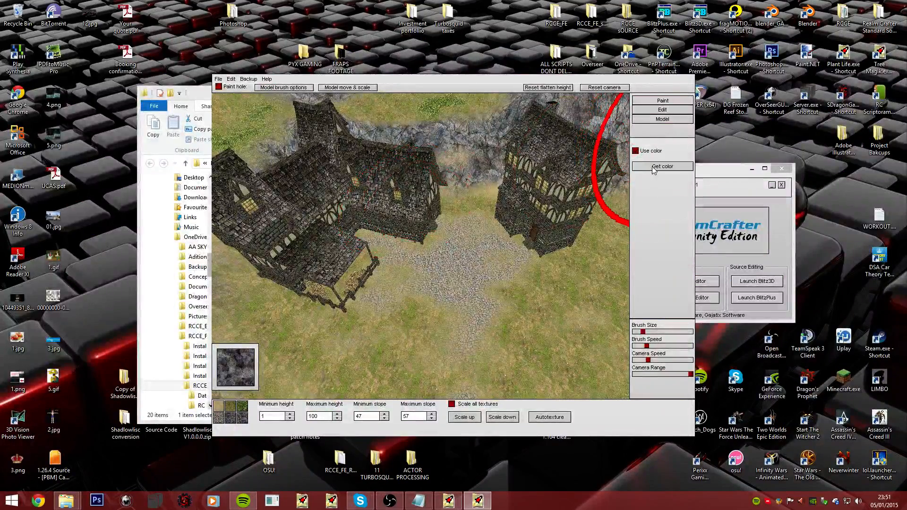
mouse_move(613, 332)
right_mouse_down()
mouse_move(385, 208)
mouse_move(403, 219)
right_mouse_up()
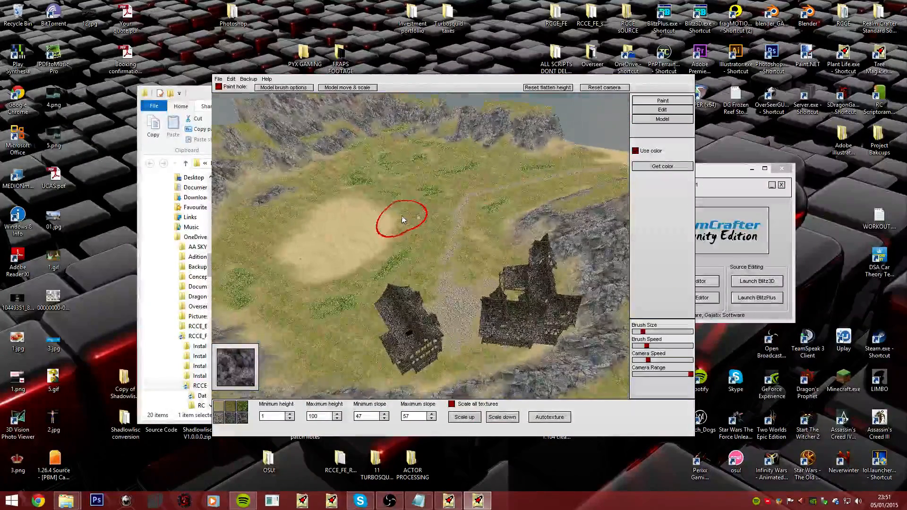
left_click(622, 231)
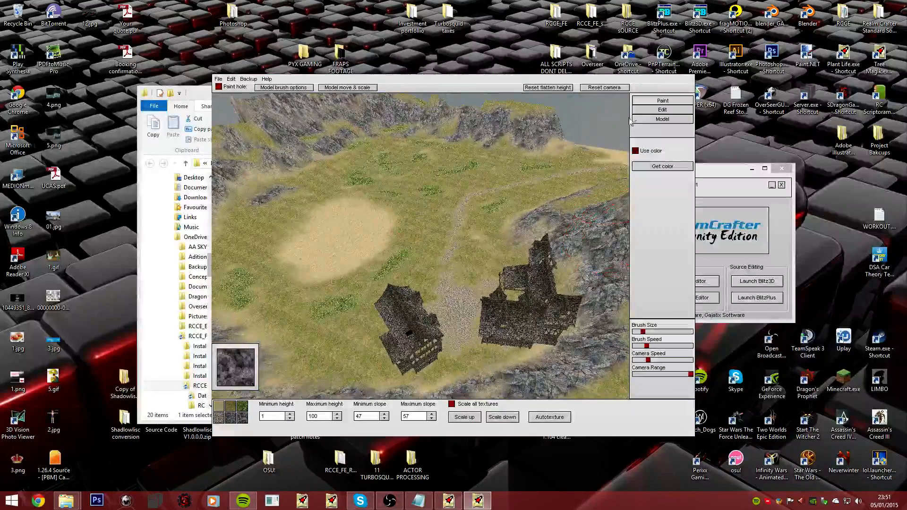
left_click(661, 167)
left_click_drag(367, 150, 338, 97)
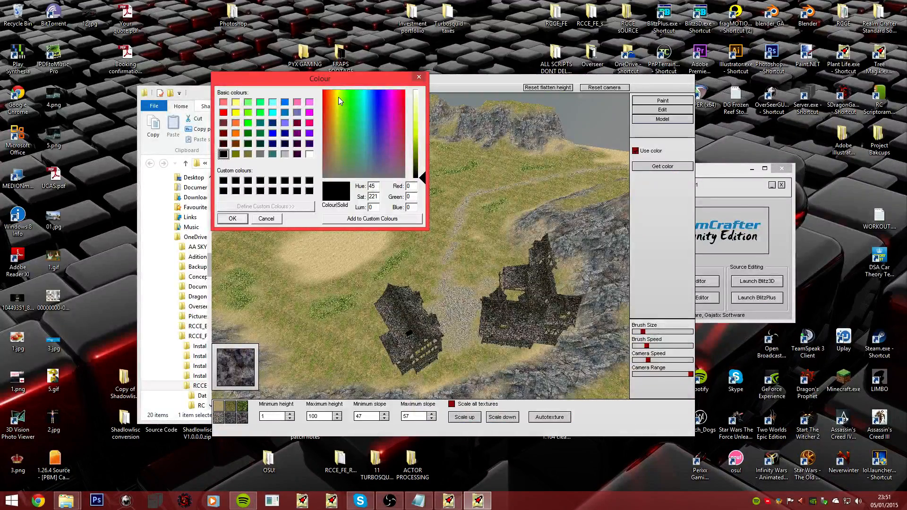
mouse_move(338, 98)
left_mouse_down()
mouse_move(338, 126)
mouse_move(338, 106)
left_mouse_up()
left_click(235, 113)
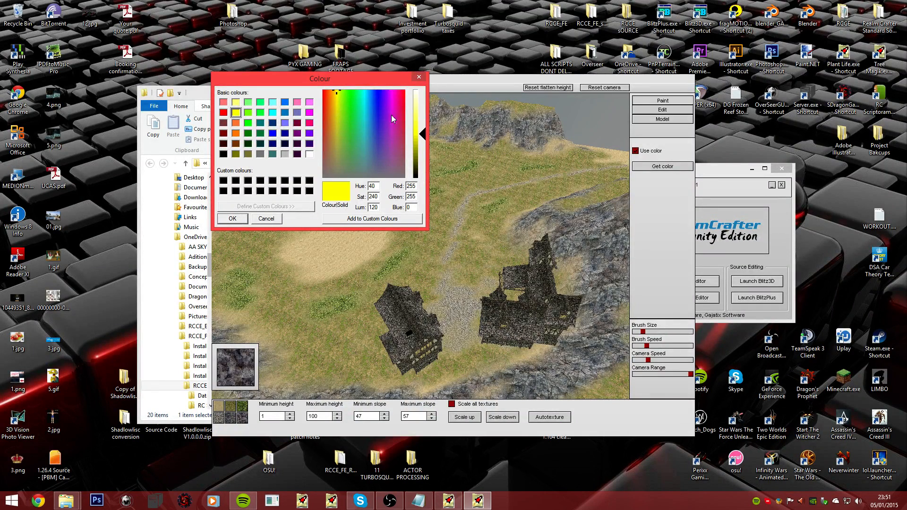
left_click_drag(336, 98, 339, 97)
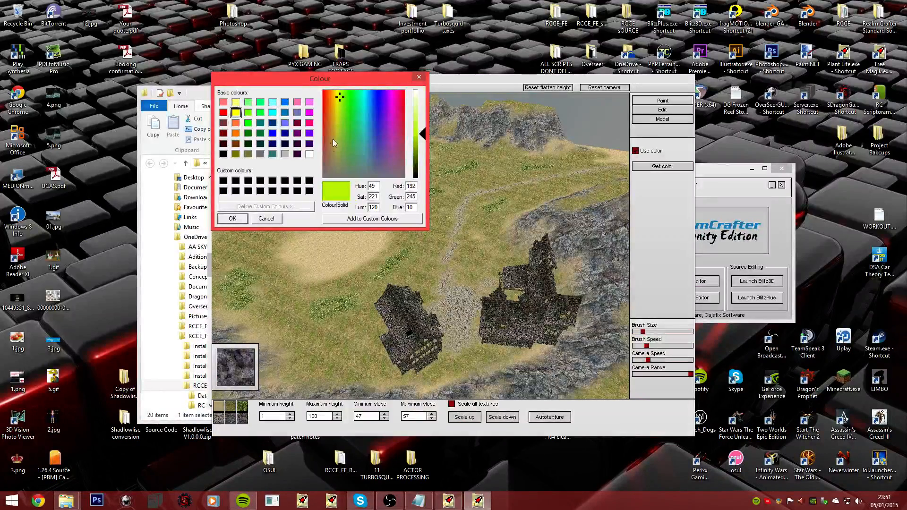
left_click(233, 218)
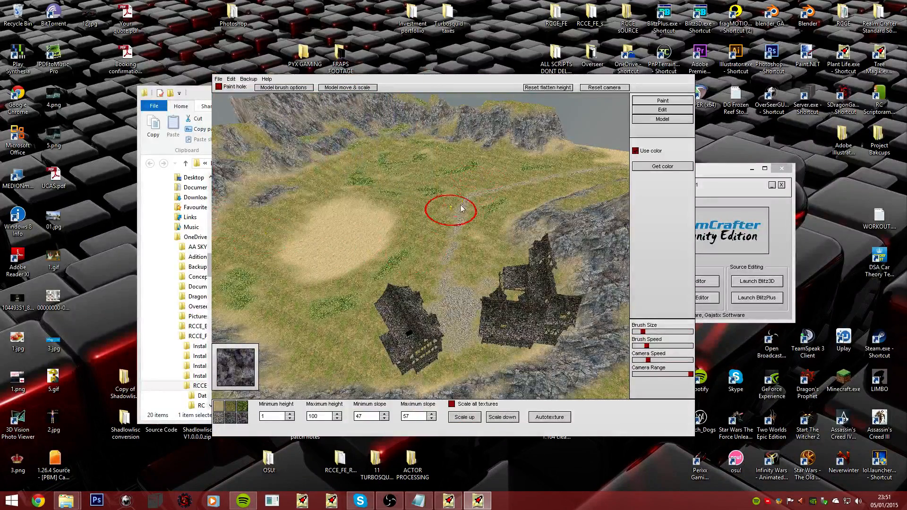
- Raise the brush speed to maximum and paint a green tint over the grass beside the cobblestone path
key("w")
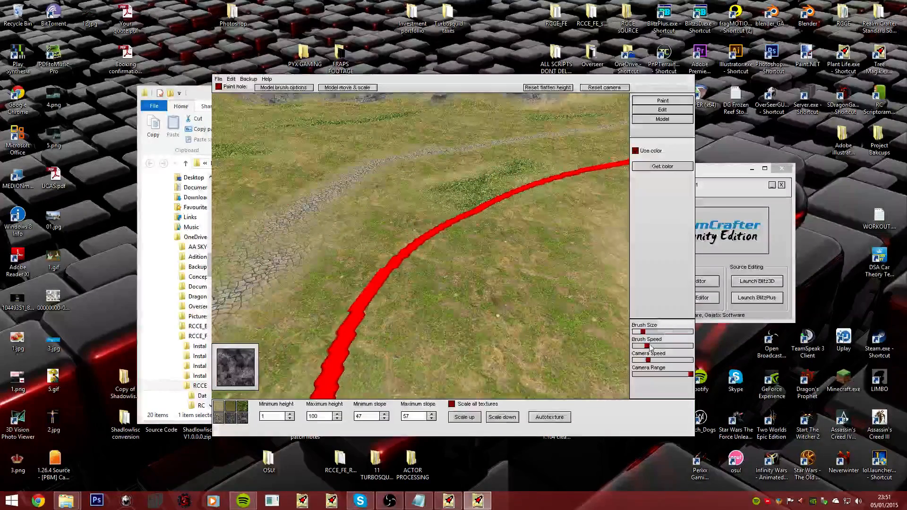
left_click_drag(646, 346, 716, 357)
key("s")
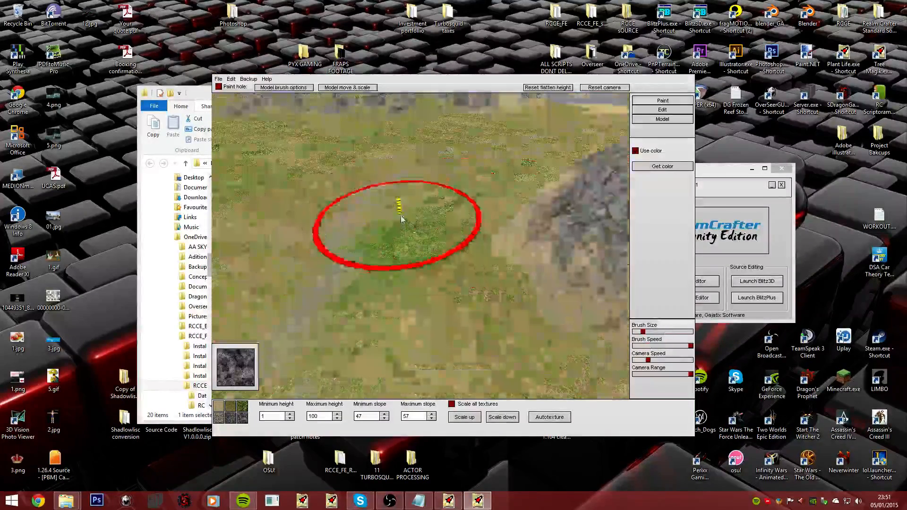
- Set the paint colour to white, paint over the green tint beside the path to clear it, and choose another paint colour
left_click(648, 170)
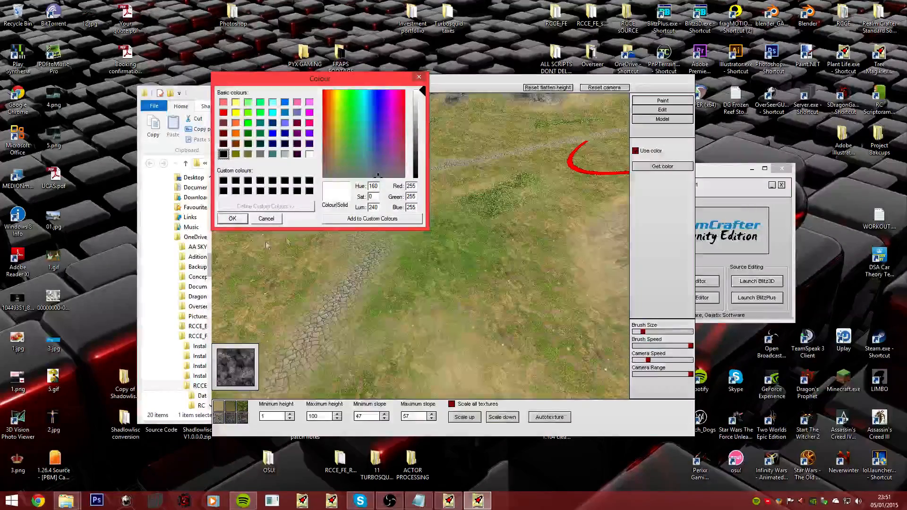
left_click(233, 218)
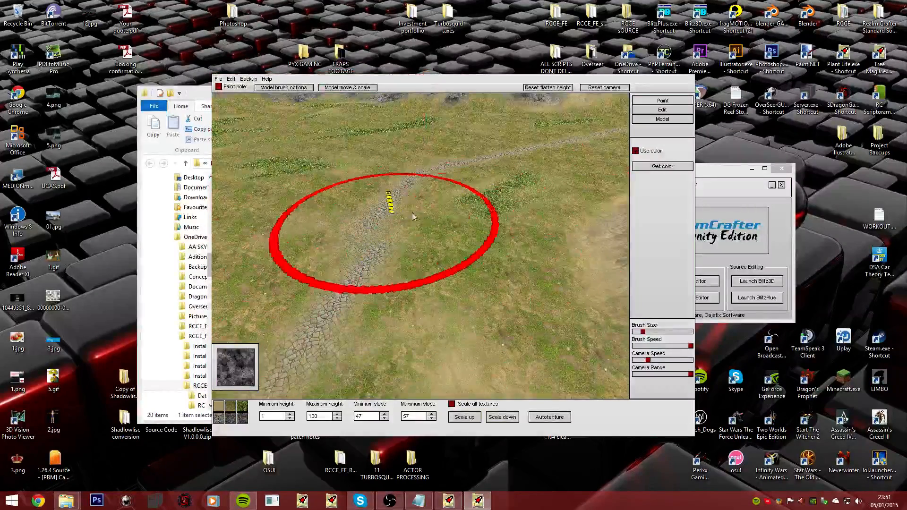
left_click(670, 168)
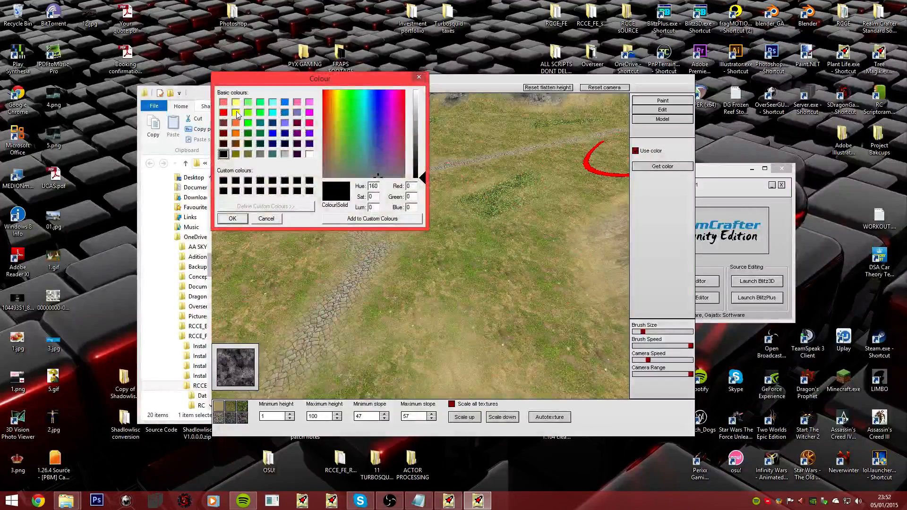
left_click(230, 218)
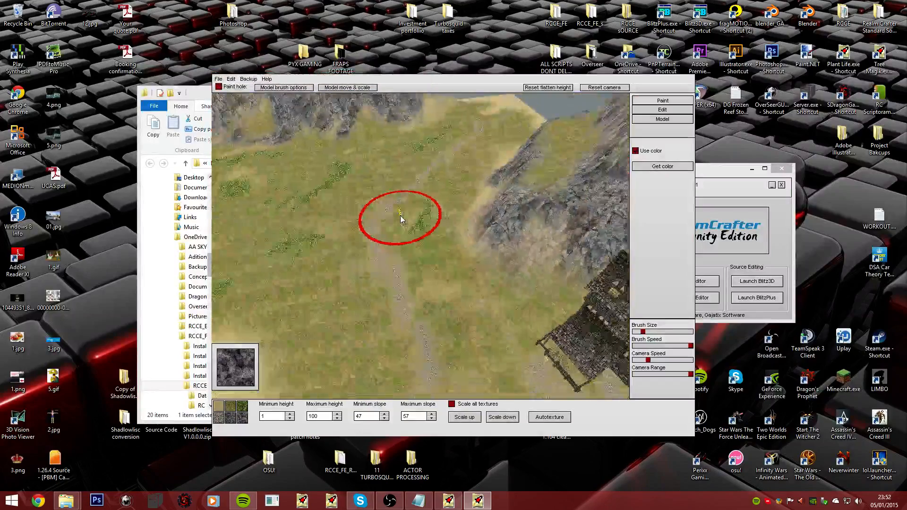
- Paint a strong yellow tint over the sand at the terrain's outer corner
right_click_drag(401, 215, 401, 216)
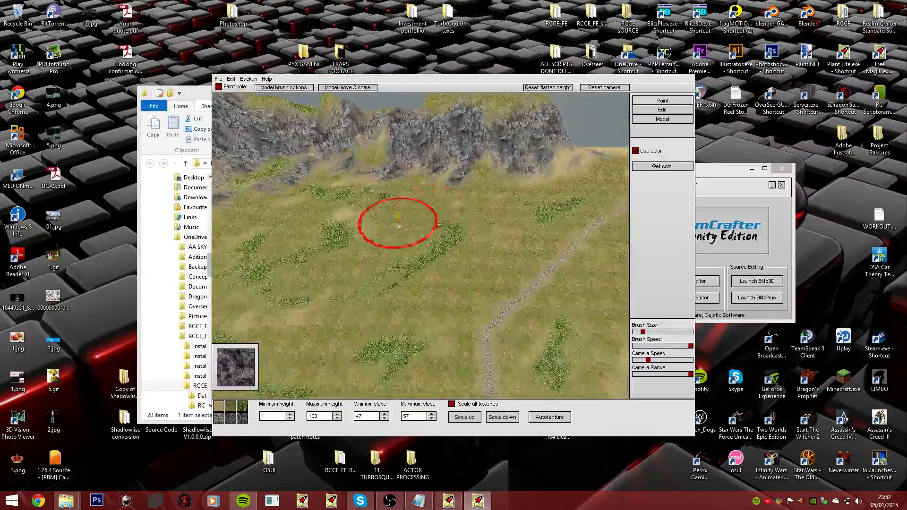
mouse_move(466, 297)
right_mouse_down()
mouse_move(402, 219)
mouse_move(398, 303)
right_mouse_up()
right_click_drag(348, 214, 412, 217)
left_click_drag(412, 216, 412, 217)
mouse_move(413, 217)
right_mouse_down()
mouse_move(400, 215)
mouse_move(398, 201)
right_mouse_up()
- Set the paint colour to white and paint over the yellow tint at the sandy terrain corner to clear it
left_click(645, 168)
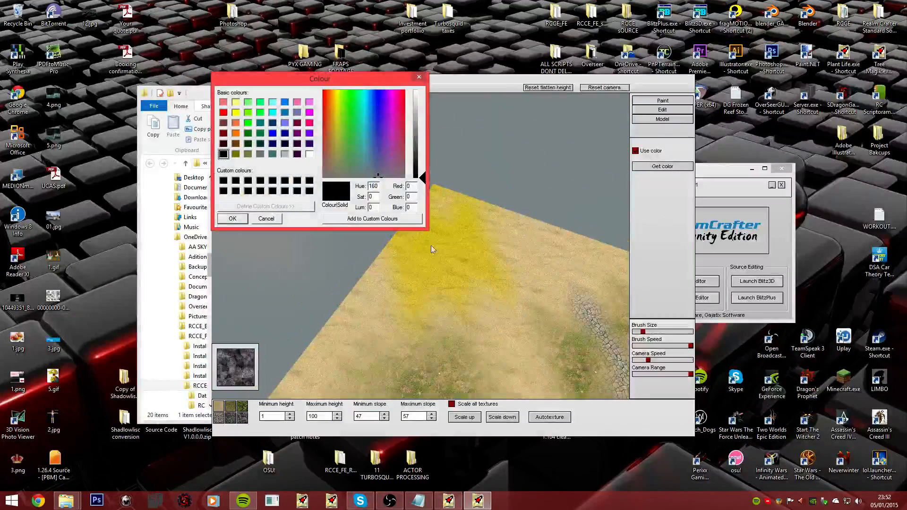
left_click(279, 221)
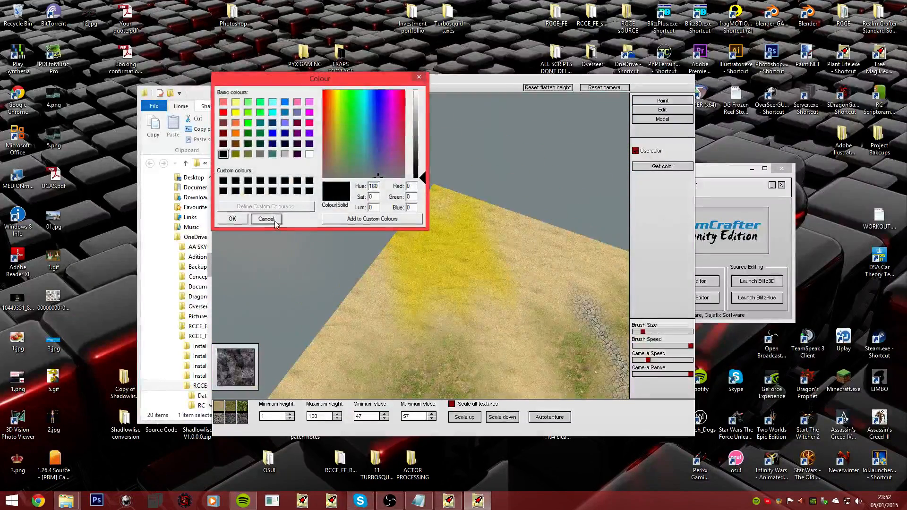
left_click(645, 168)
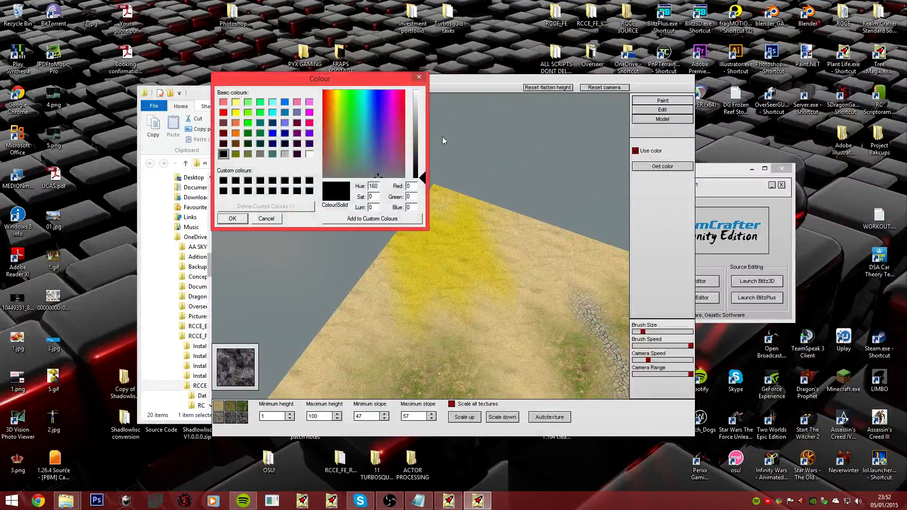
left_click(231, 218)
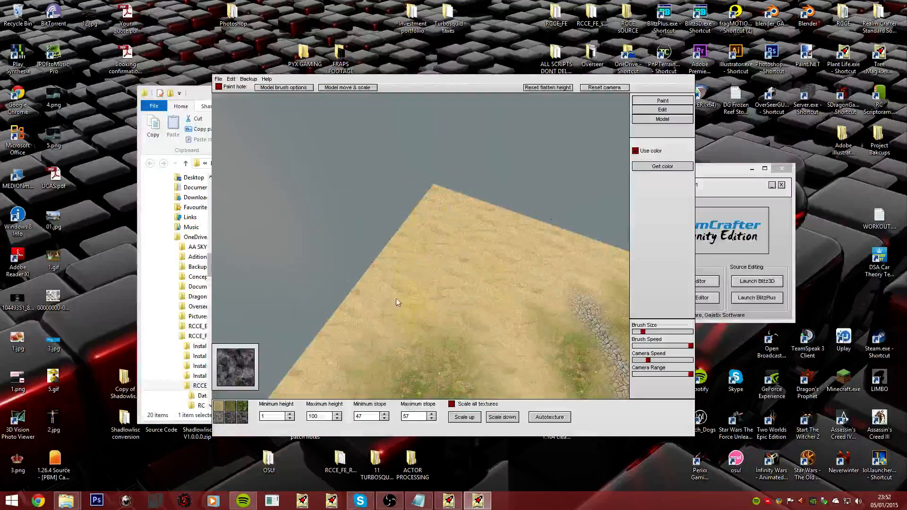
right_click_drag(574, 180, 400, 215)
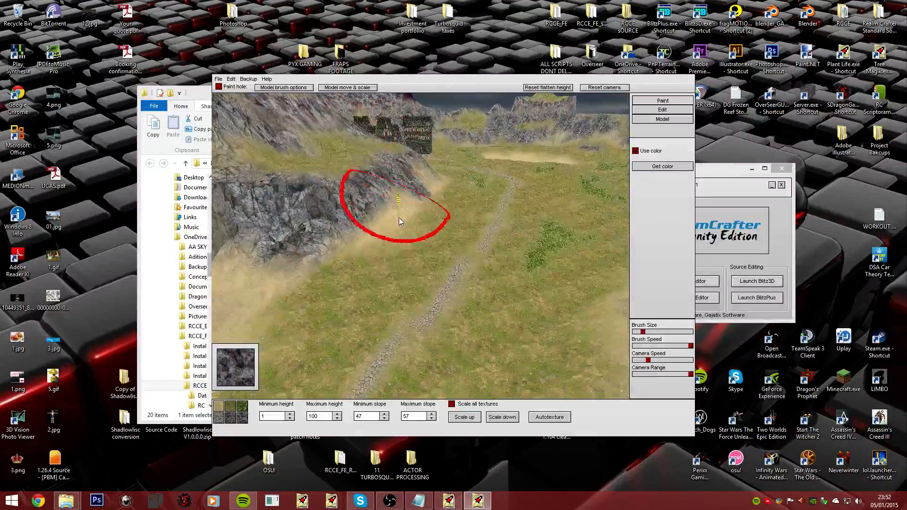
- Set the paint colour to yellow with red 255, green 255 and blue 0, enlarge the brush and tint the grass and sand around the settlement
left_click(663, 168)
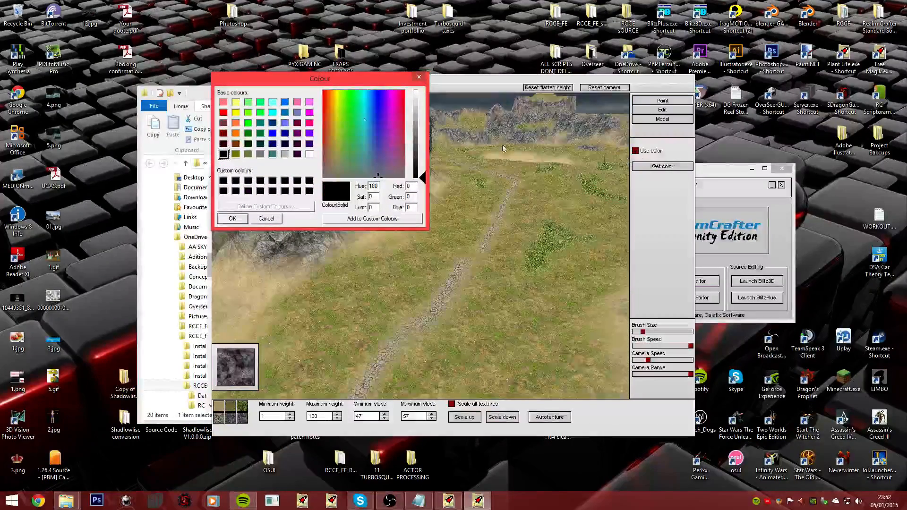
mouse_move(276, 79)
left_mouse_down()
mouse_move(383, 130)
mouse_move(277, 82)
left_mouse_up()
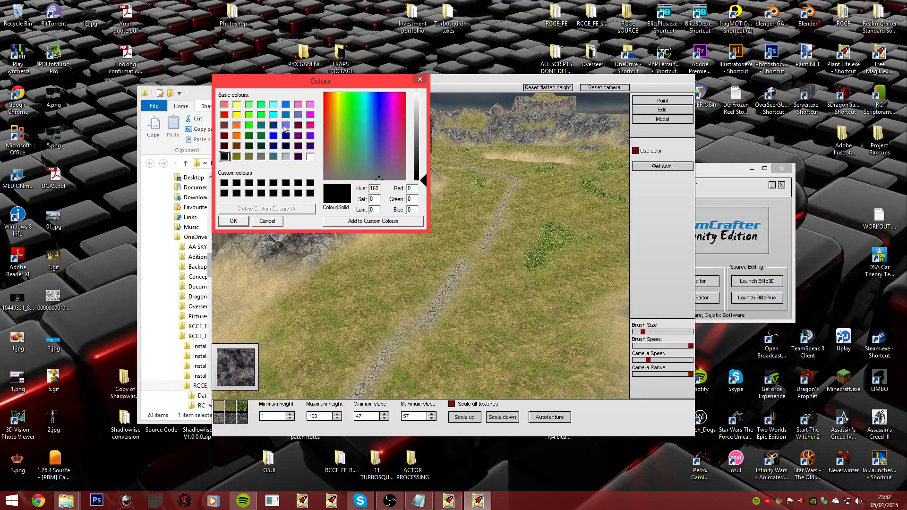
left_click(236, 111)
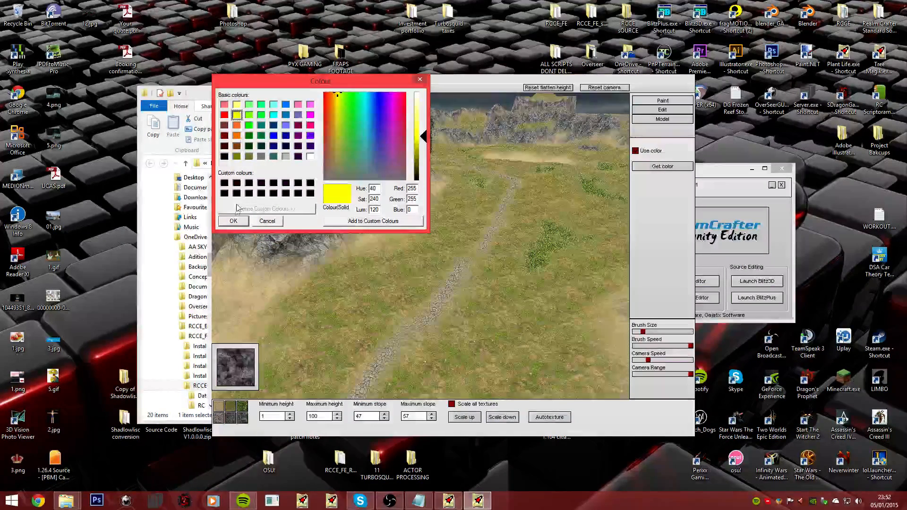
left_click(235, 220)
right_click_drag(402, 216, 401, 216)
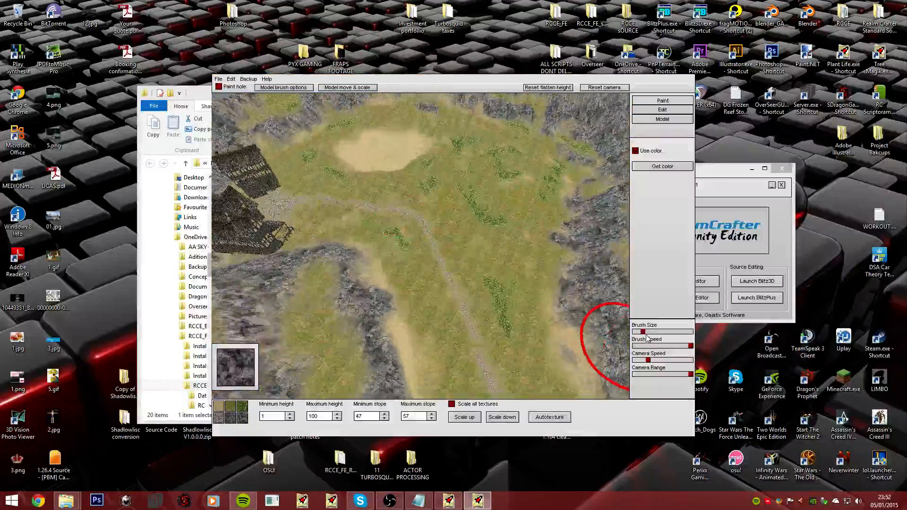
left_click_drag(645, 334, 654, 334)
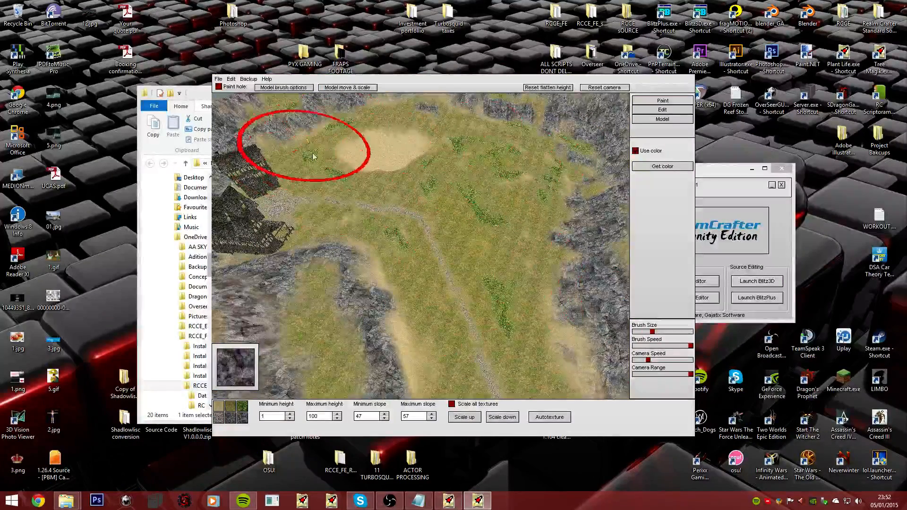
right_click_drag(435, 145, 401, 216)
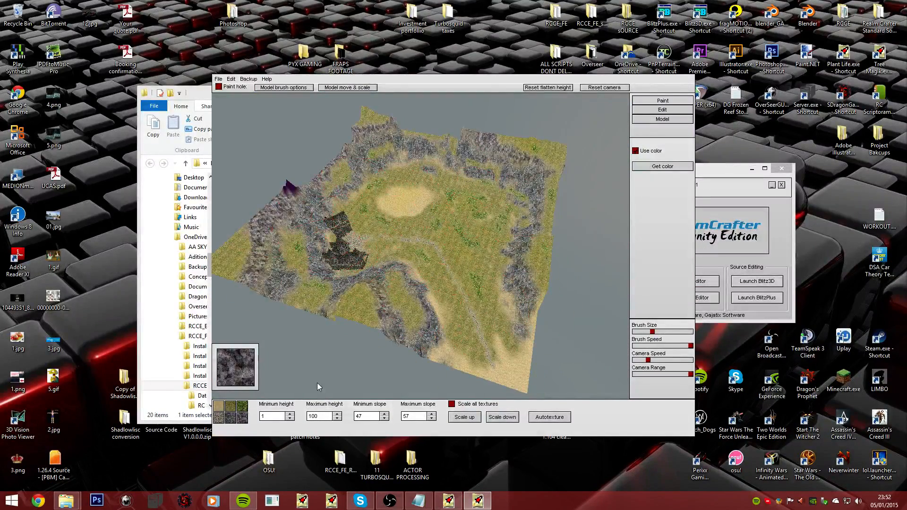
- Set the paint colour to light cyan with red 128, green 255 and blue 255, and tint the rocky cliffs surrounding the meadow
left_click(673, 167)
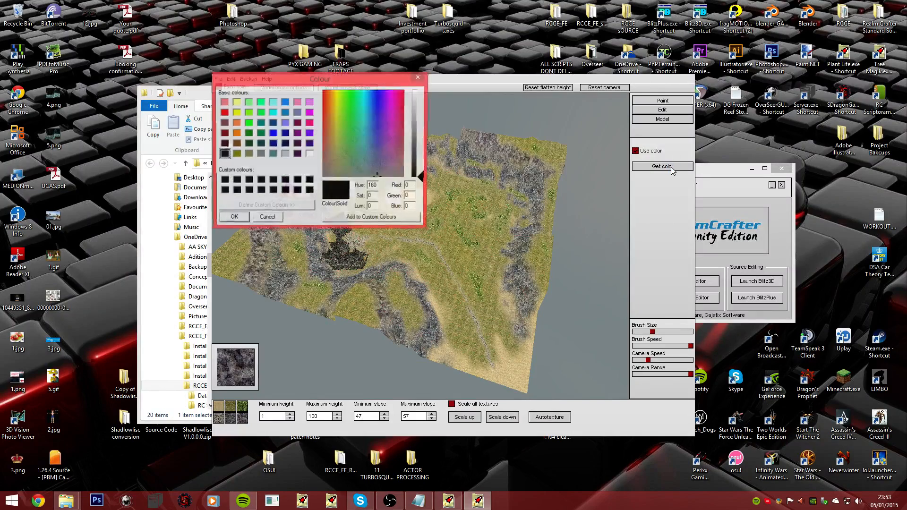
left_click(272, 102)
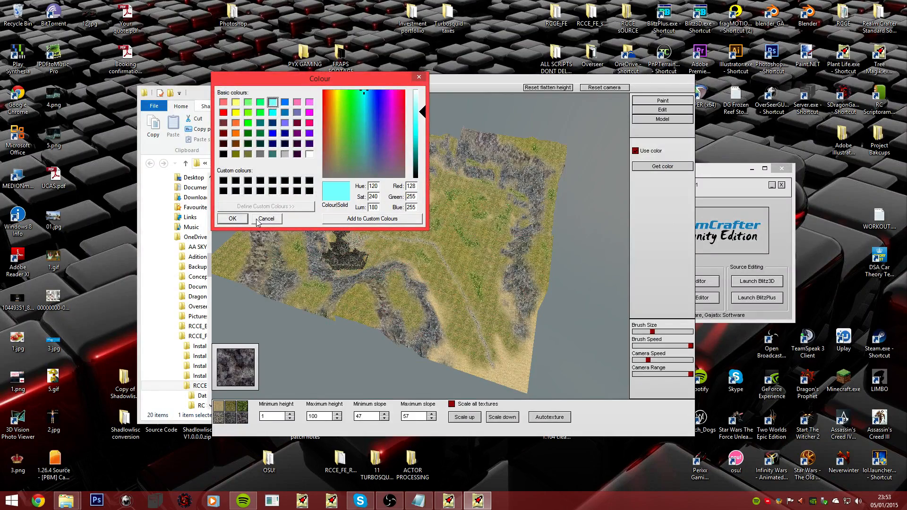
left_click(232, 219)
key("Up")
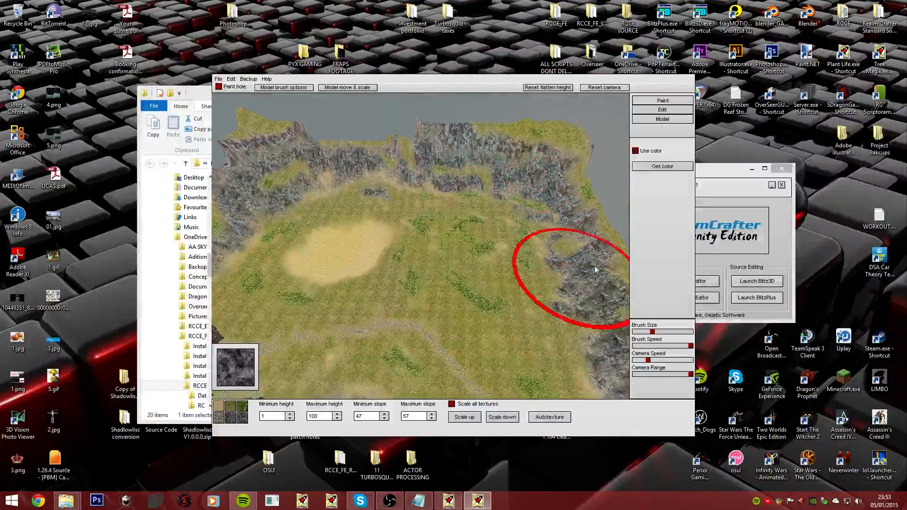
mouse_move(614, 368)
right_mouse_down()
mouse_move(397, 203)
mouse_move(465, 288)
mouse_move(460, 269)
mouse_move(401, 220)
mouse_move(439, 202)
right_mouse_up()
mouse_move(282, 253)
right_mouse_down()
mouse_move(401, 216)
mouse_move(293, 293)
mouse_move(395, 202)
mouse_move(293, 131)
mouse_move(281, 428)
mouse_move(402, 217)
right_mouse_up()
- Choose another paint colour, shrink the brush and paint over the round sand patch in the meadow
left_click(649, 167)
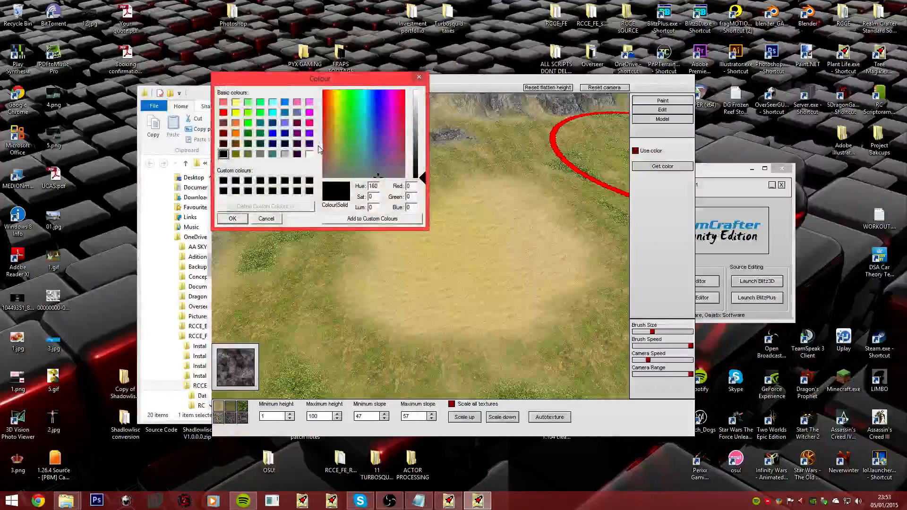
left_click(233, 220)
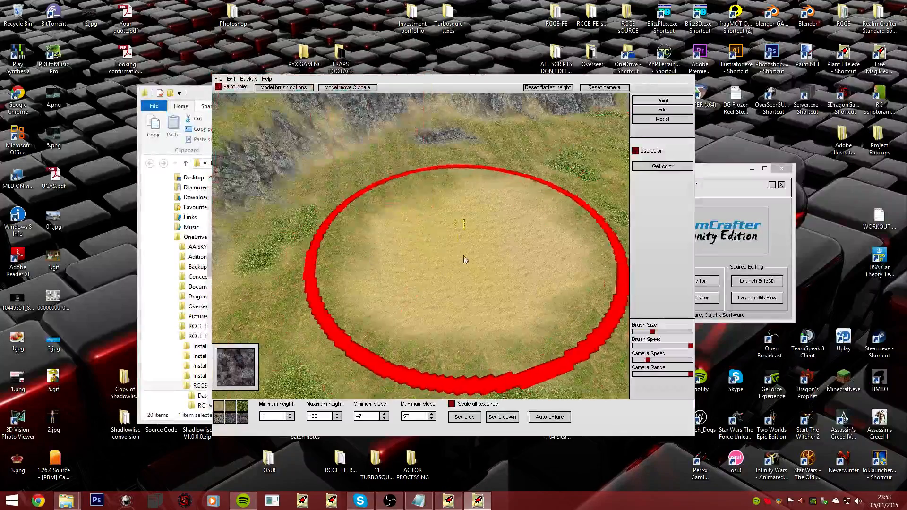
left_click_drag(653, 333, 646, 332)
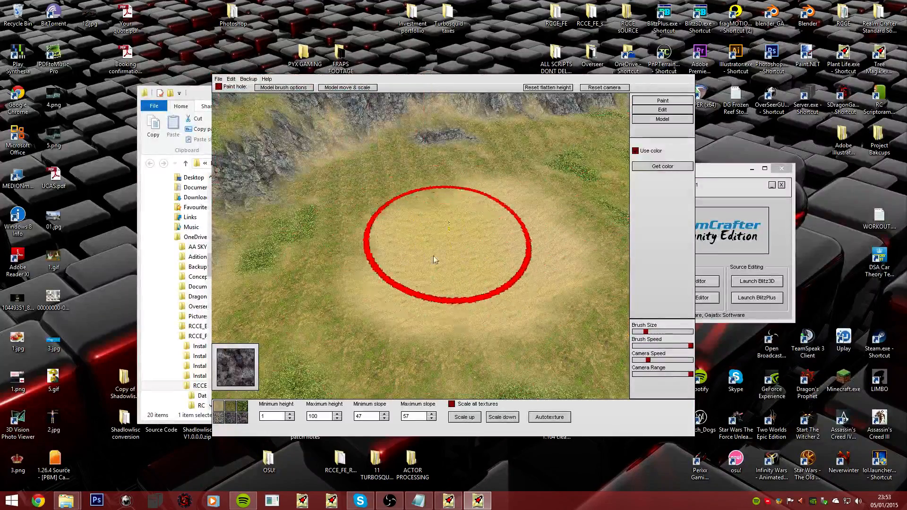
mouse_move(423, 267)
left_mouse_down()
mouse_move(426, 295)
mouse_move(503, 266)
mouse_move(400, 216)
mouse_move(453, 190)
left_mouse_up()
right_click_drag(423, 299, 401, 216)
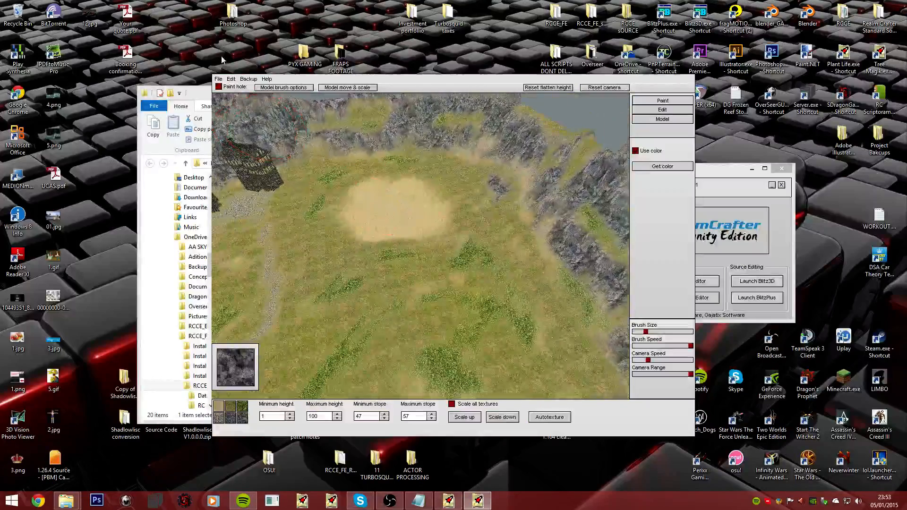
- Save the terrain as an RC area named Plains in the Areas folder, without encrypting it
left_click(217, 80)
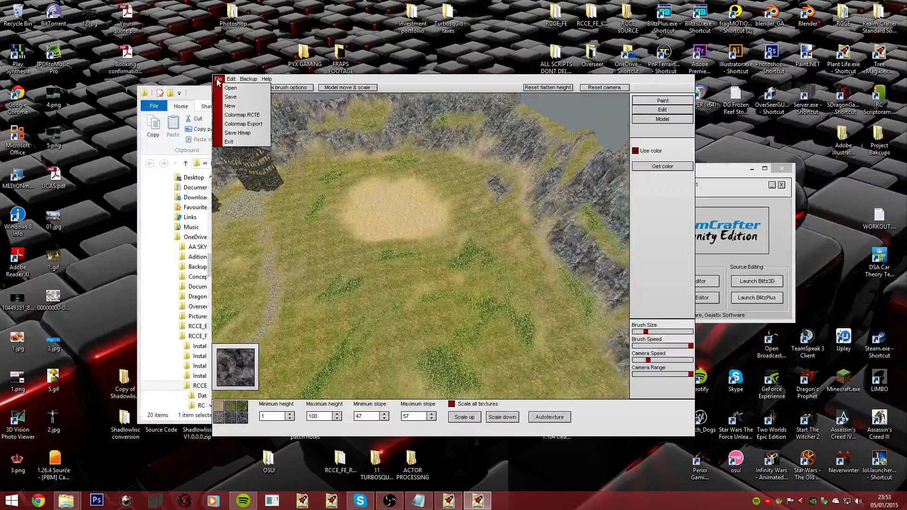
left_click(223, 98)
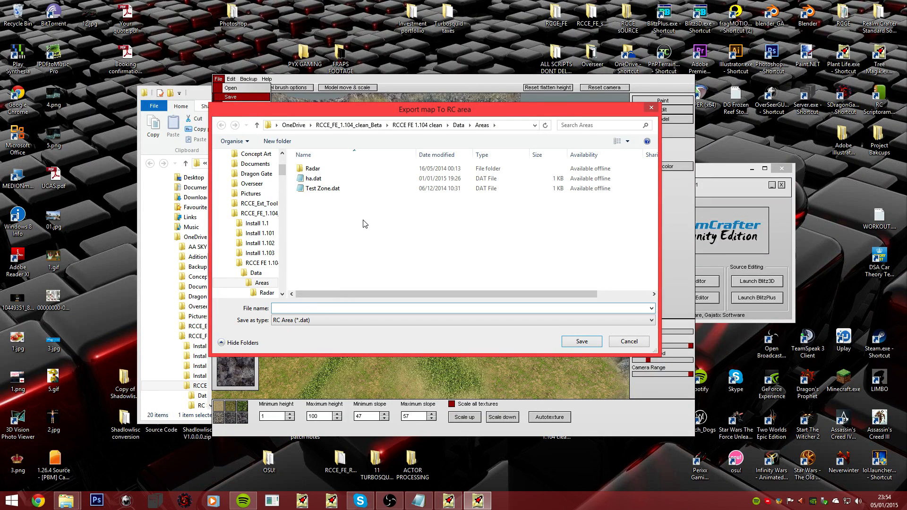
type("orest")
key("Return")
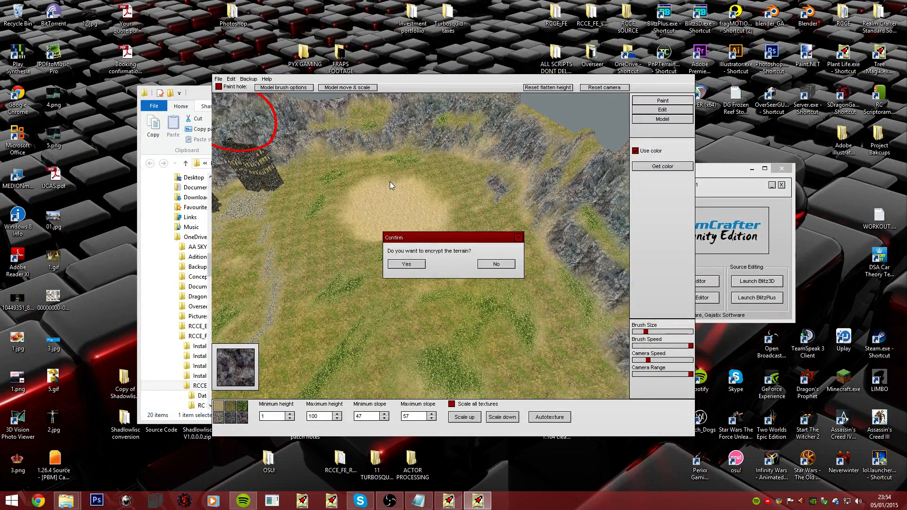
left_click(495, 264)
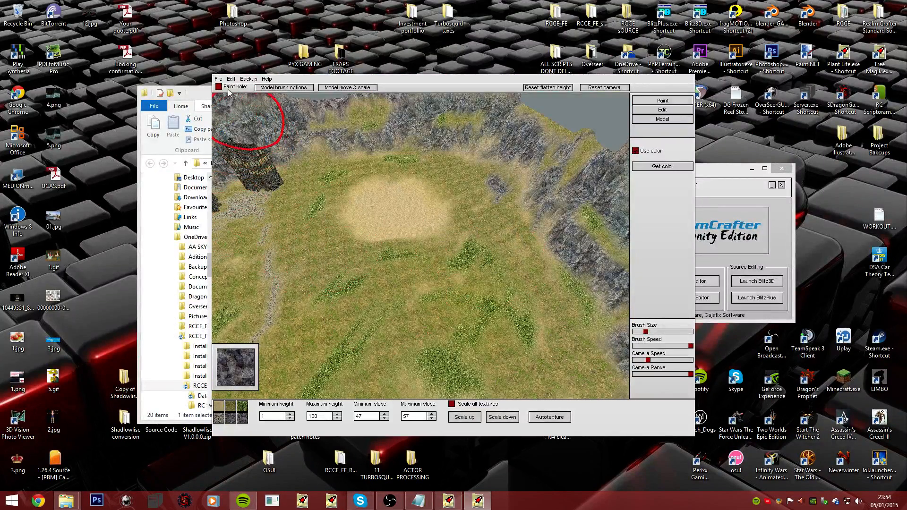
- Quit the terrain editor and launch the GUE from the Project Manager
left_click(218, 79)
left_click(230, 142)
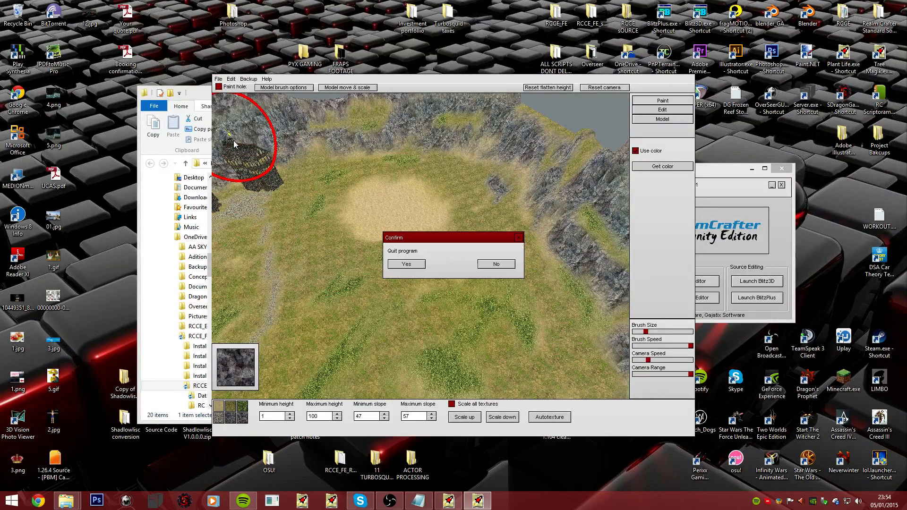
left_click(411, 268)
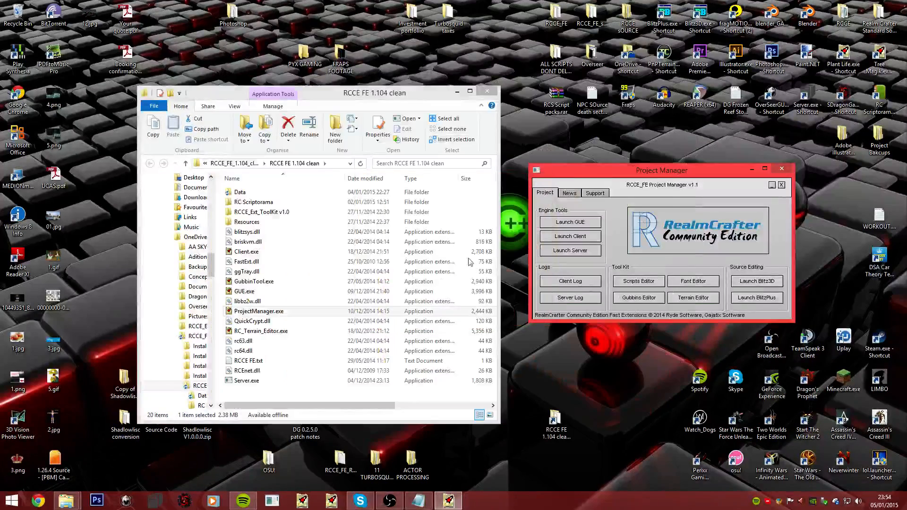
left_click_drag(681, 175, 494, 173)
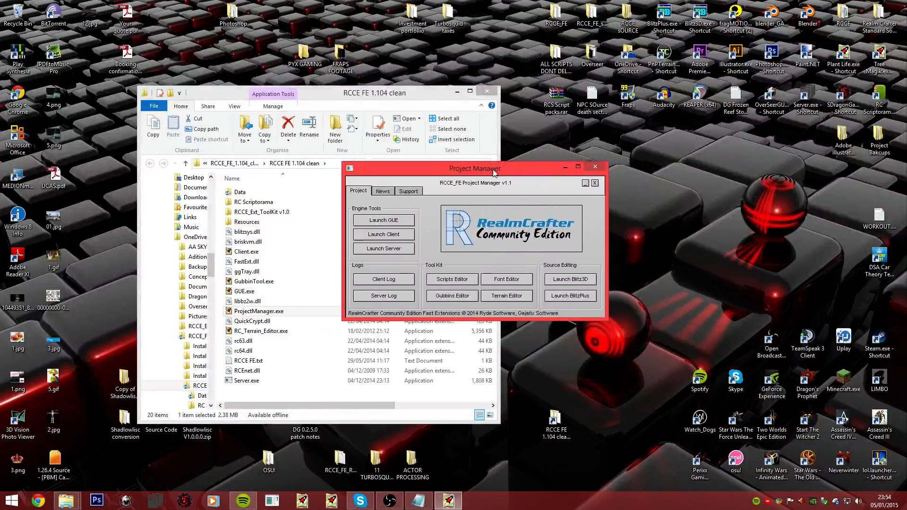
left_click(391, 220)
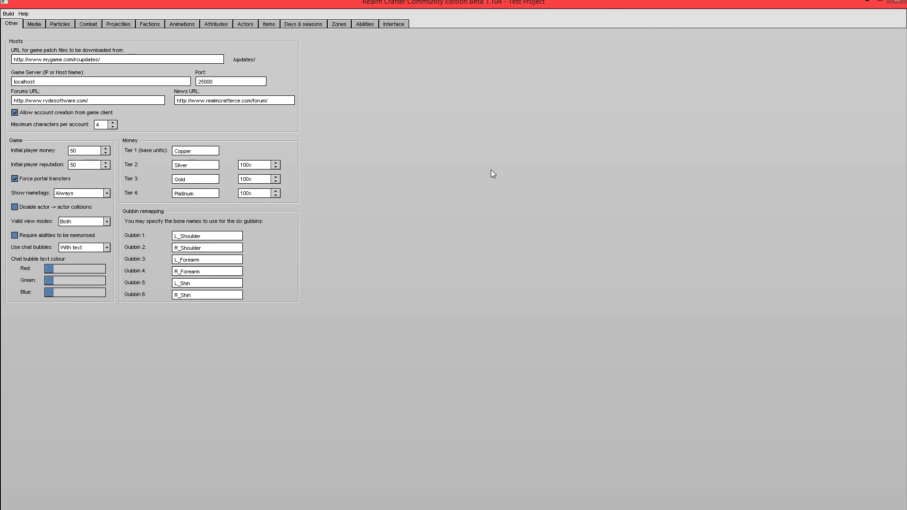
- Load the Plains zone for editing among the project's zones
left_click(338, 24)
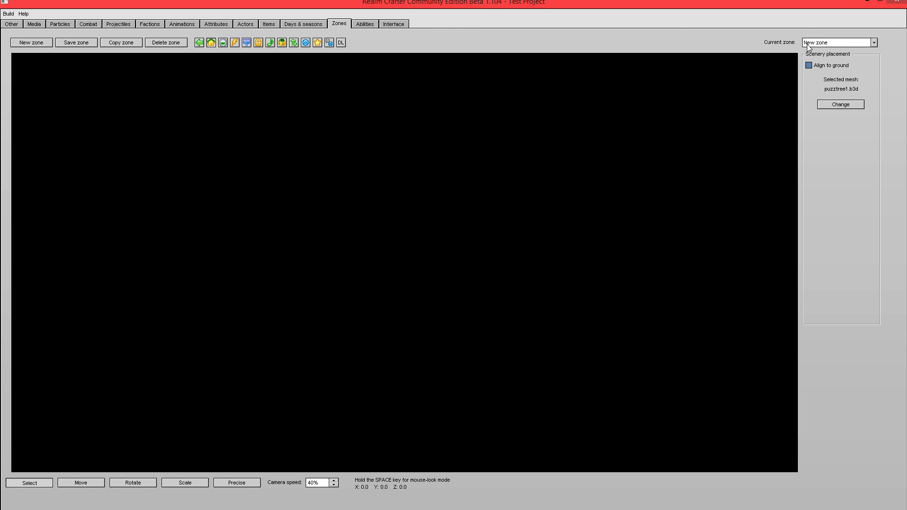
left_click(820, 44)
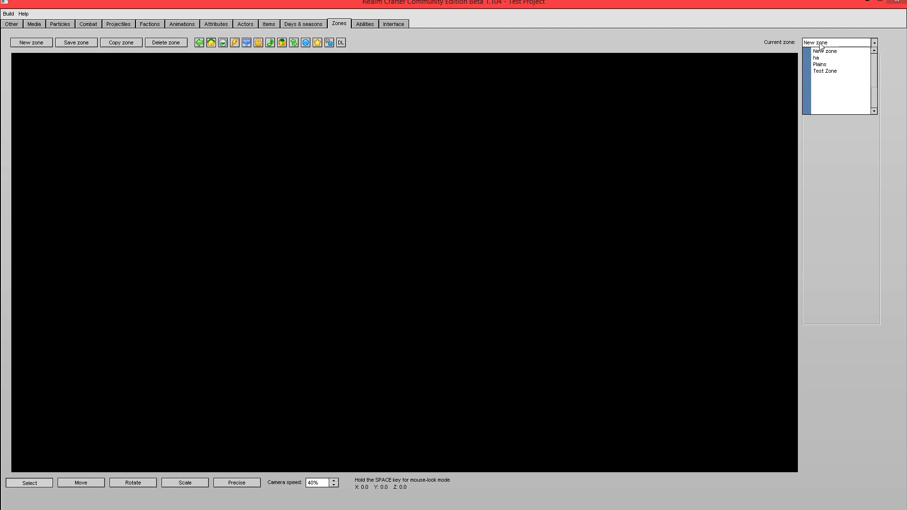
left_click(830, 65)
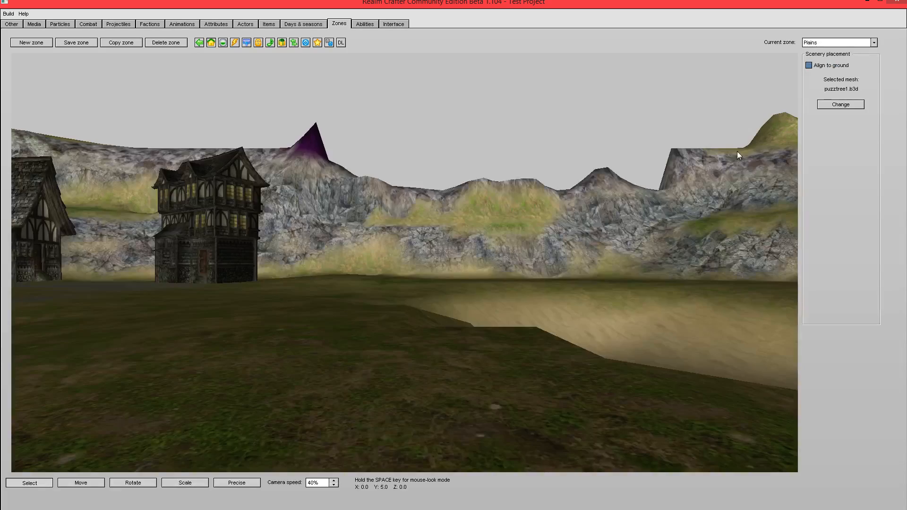
- Fly around the Plains zone to examine the cliffs, houses, cobblestone path and sand patch from several viewpoints
key("space")
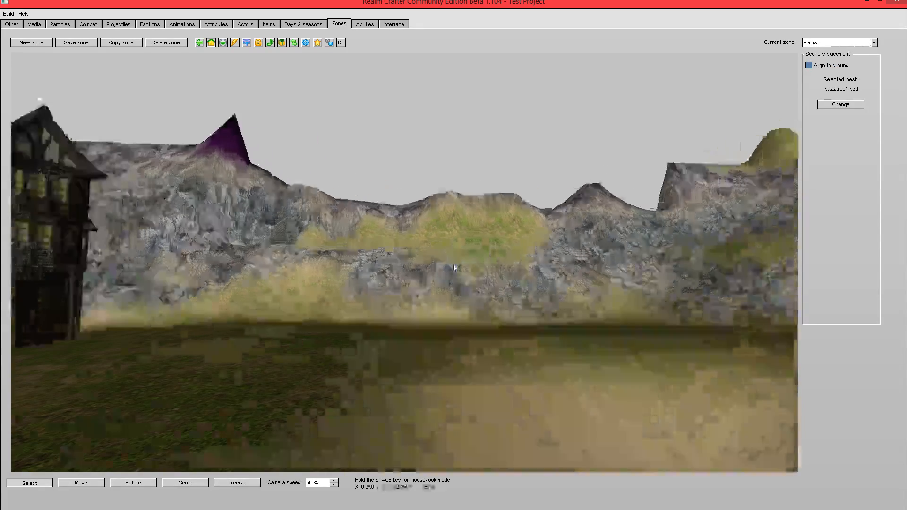
key("w")
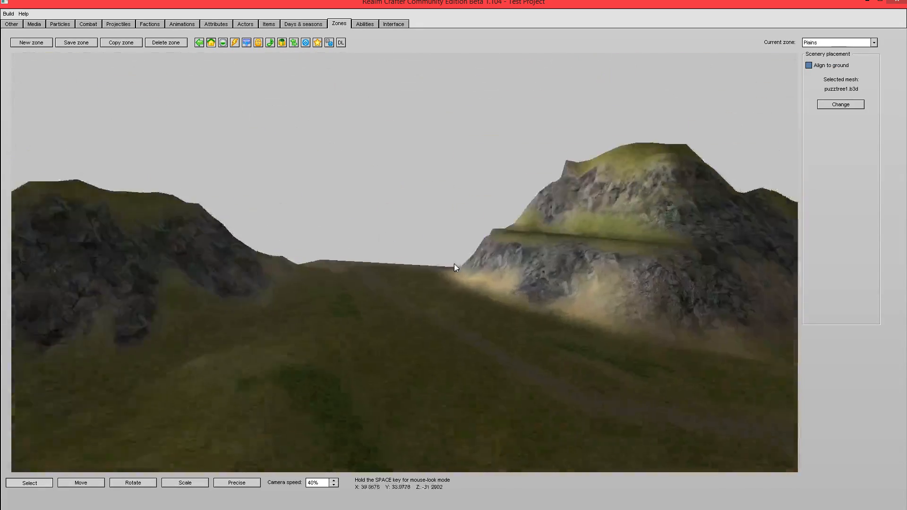
key("s")
key("s")
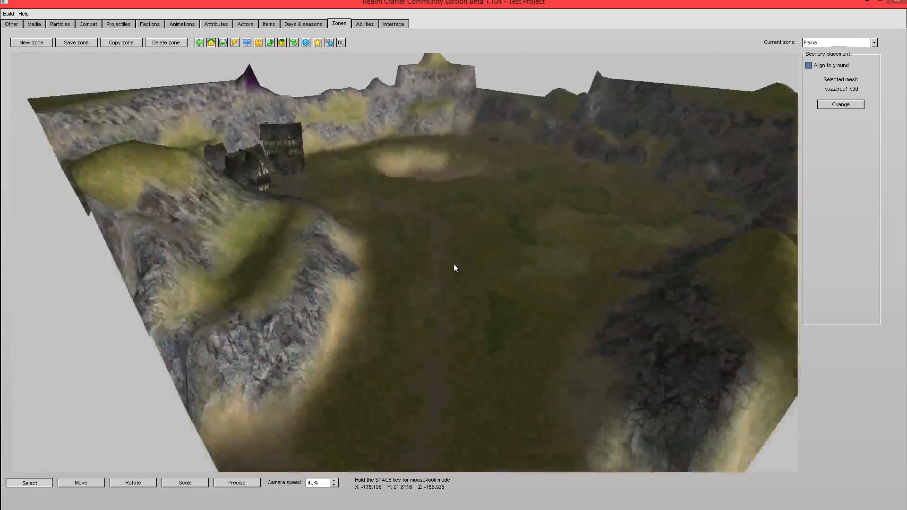
key("w")
key("w")
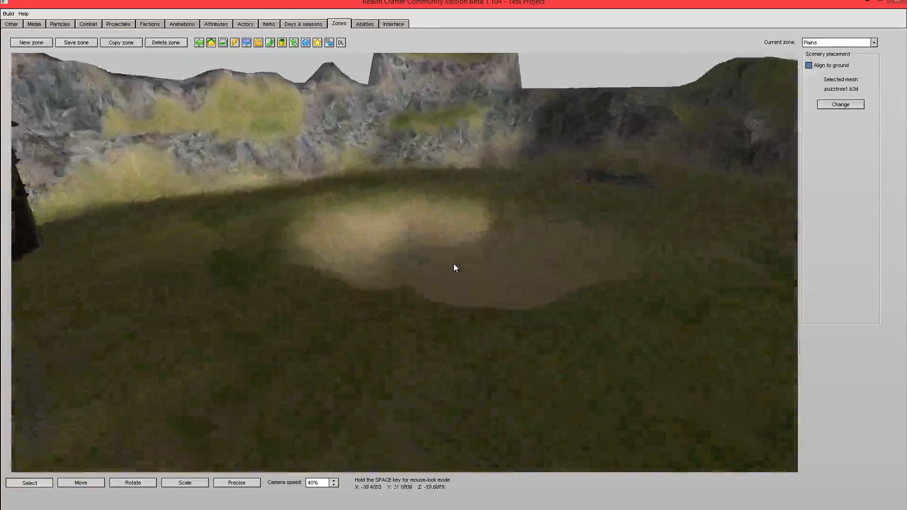
key("s")
key("w")
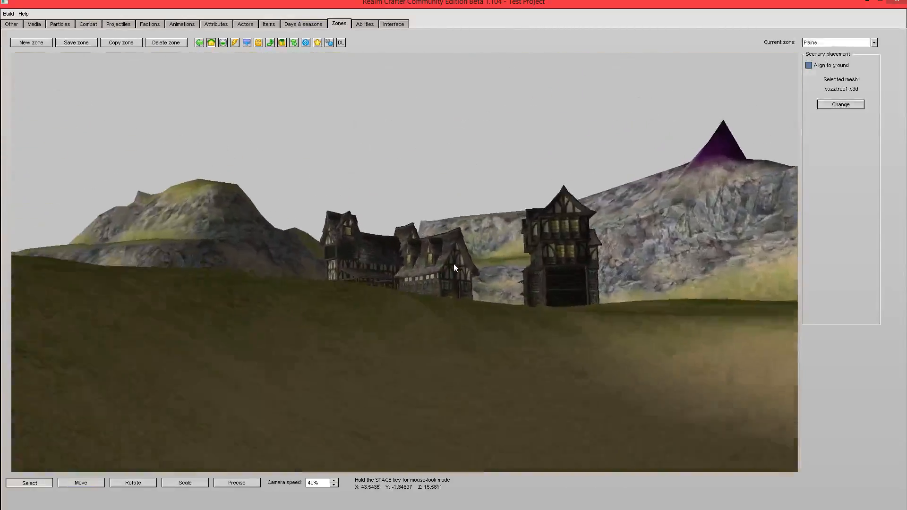
- Look over the houses, purple peak and grassy ground beneath the cliffs in the Plains zone
key("w")
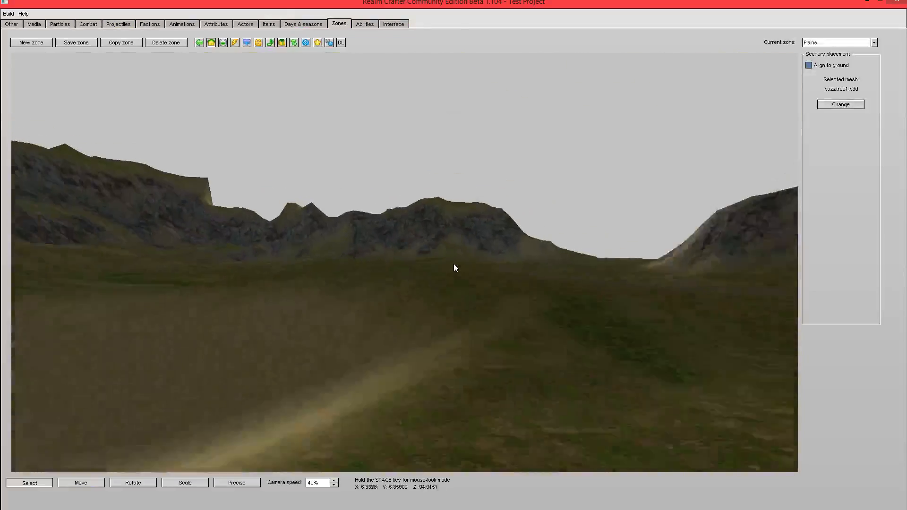
key("w")
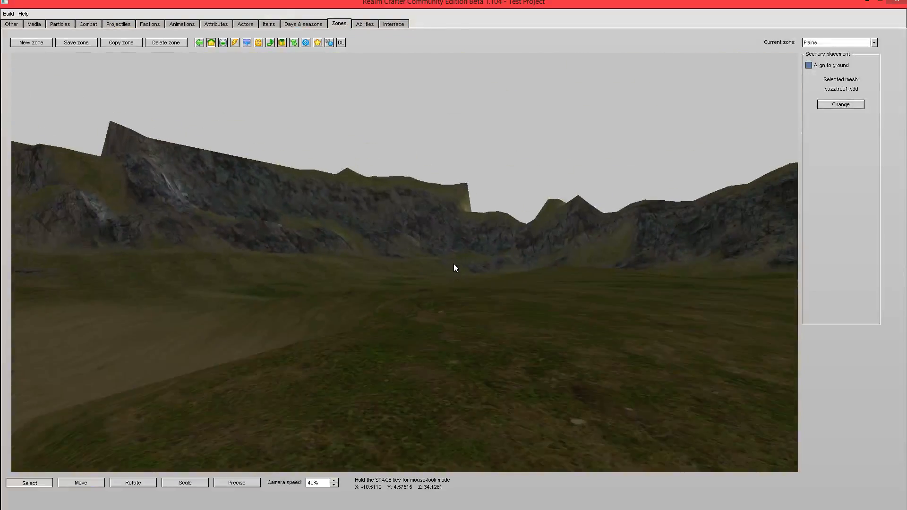
key("w")
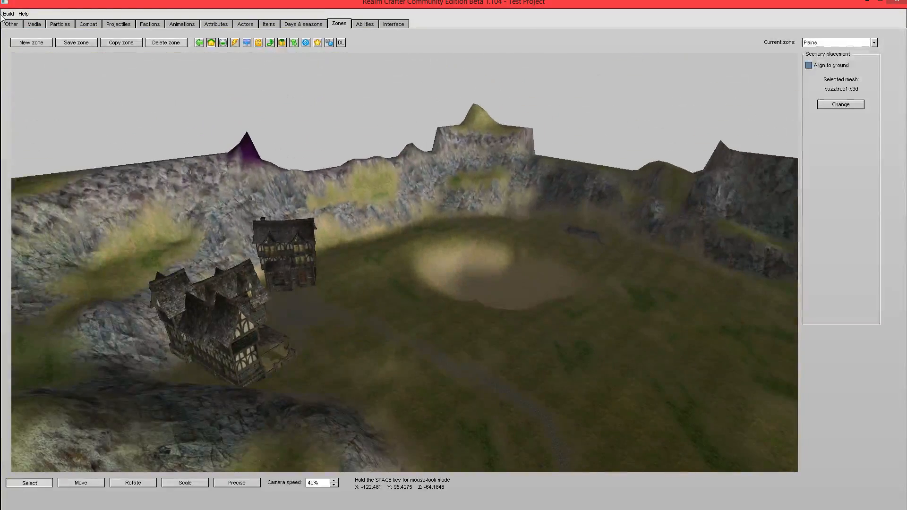
- Switch to the terrain editor and open the RC area file Plains.dat from the Areas folder
left_click(877, 4)
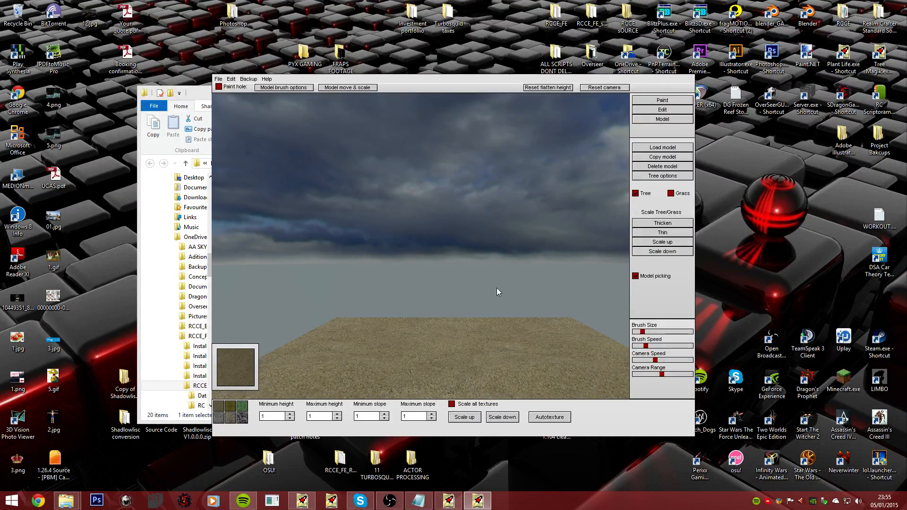
left_click(219, 79)
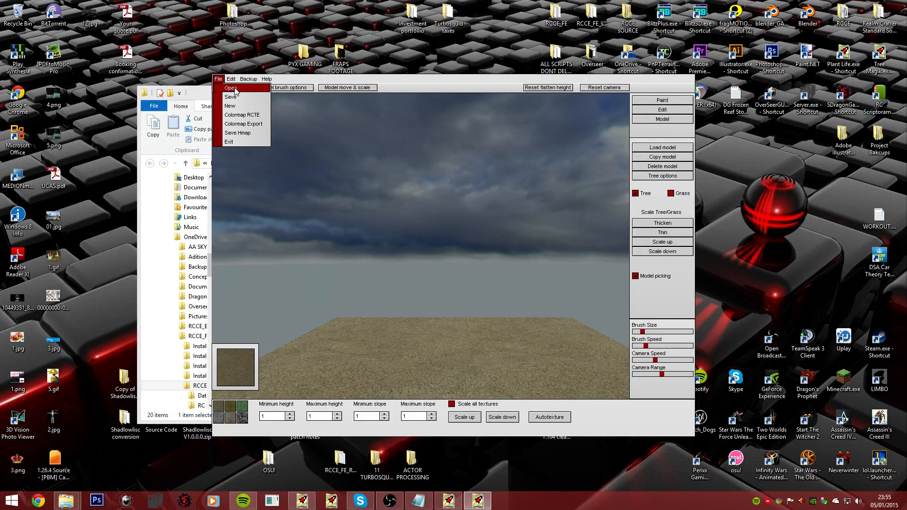
left_click(232, 88)
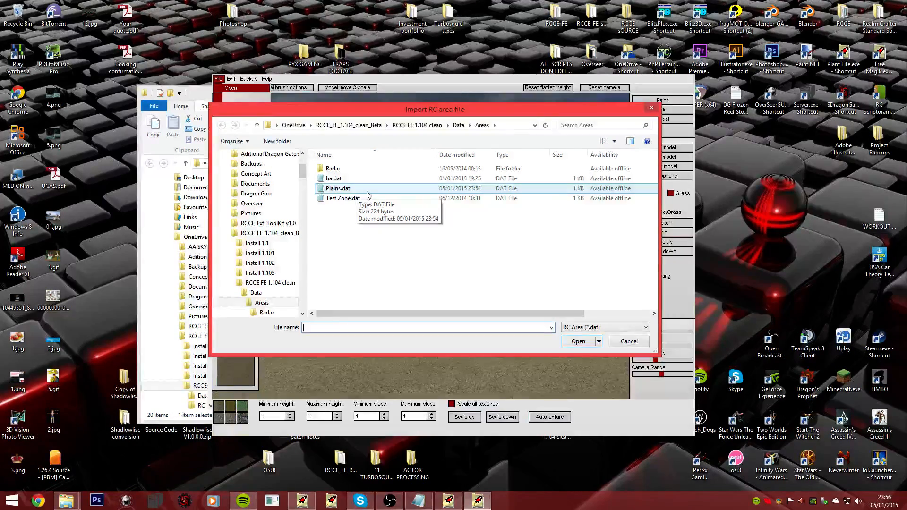
left_click(368, 194)
double_click(369, 190)
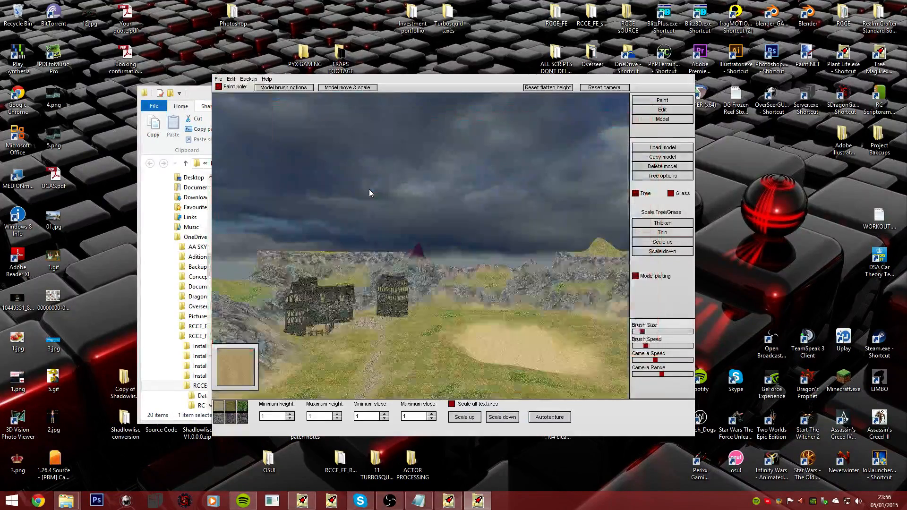
- Inspect the ground around the sand patch in the opened terrain and switch to the land editing mode
right_click_drag(364, 191, 401, 219)
key("w")
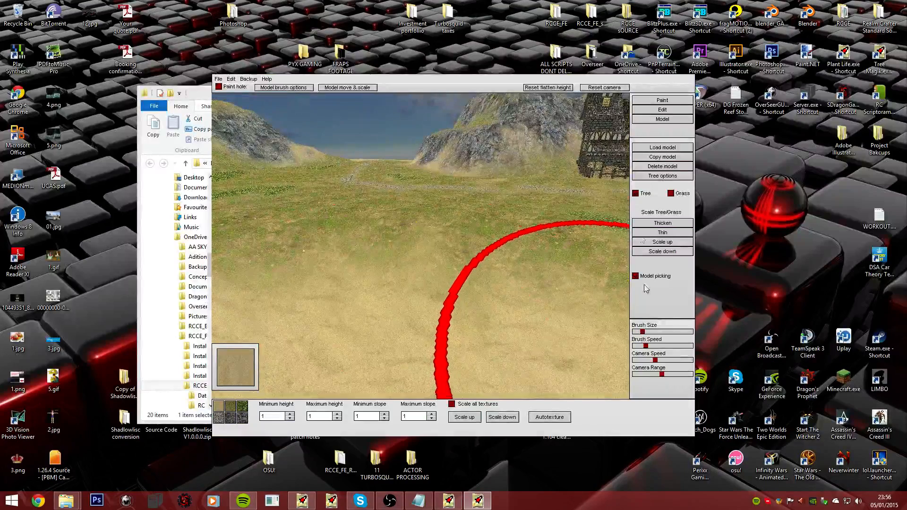
left_click(654, 110)
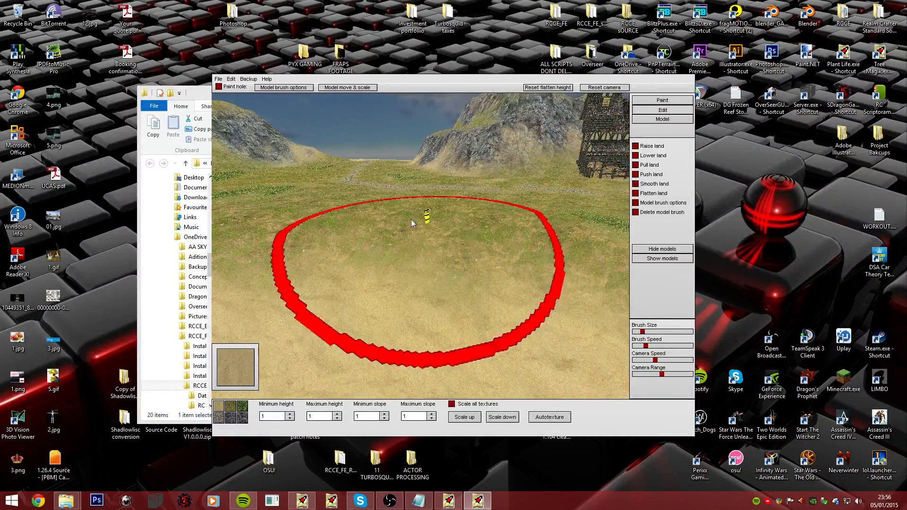
mouse_move(462, 250)
right_mouse_down()
mouse_move(401, 219)
mouse_move(355, 397)
right_mouse_up()
- Switch back to the GUE and fly through the Plains zone to compare the sand patch, cliffs and houses
left_click(448, 501)
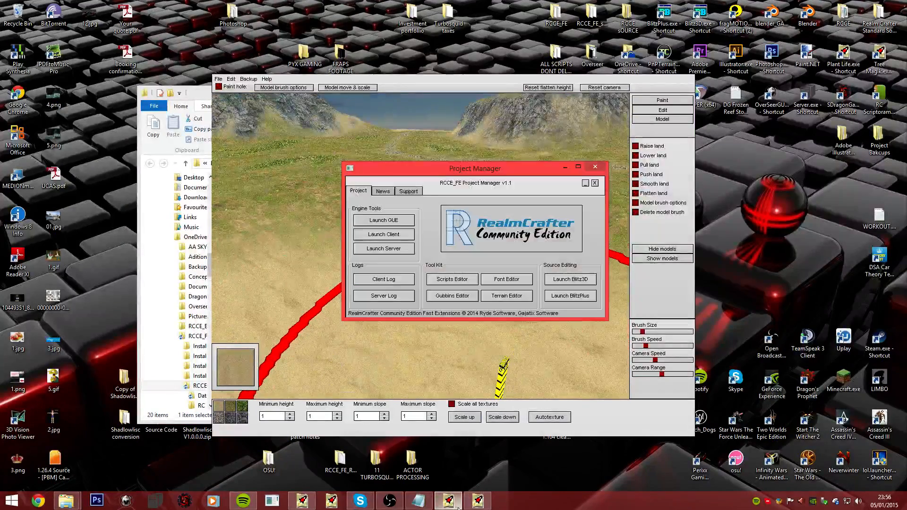
left_click(303, 501)
key("space")
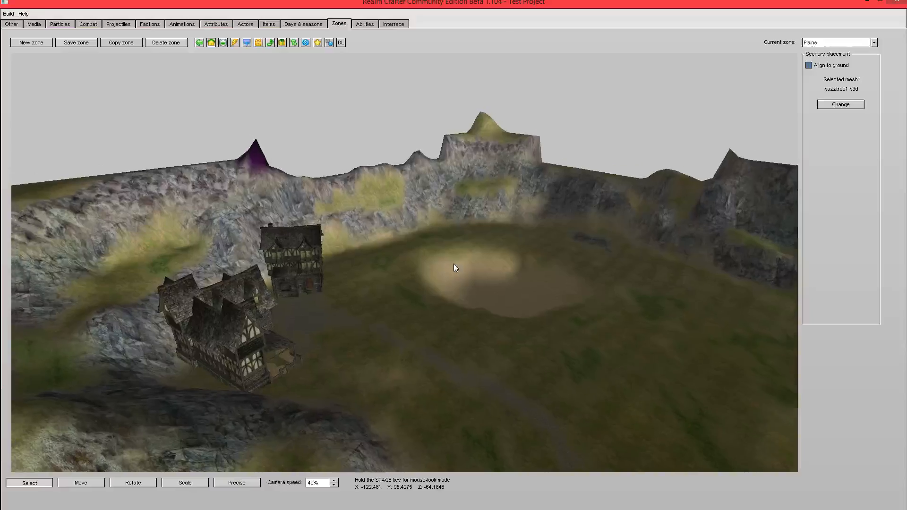
key("Up")
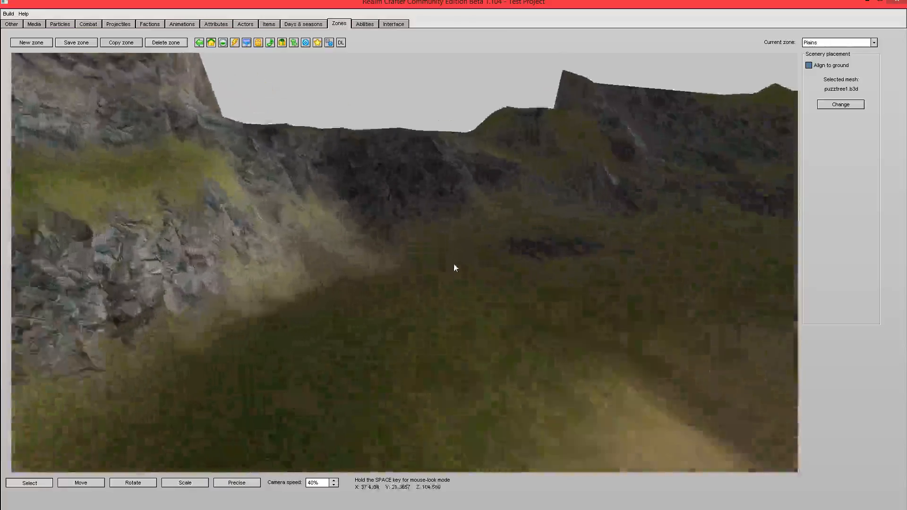
key("Up")
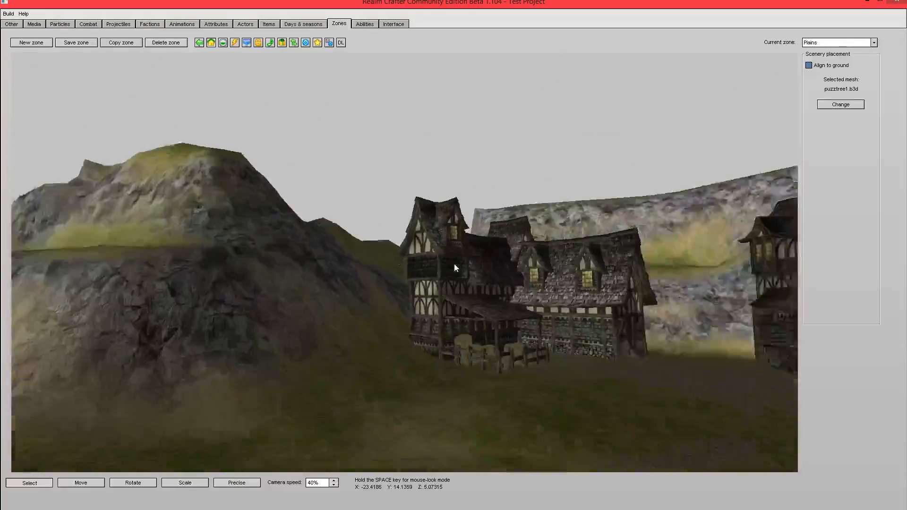
key("Up")
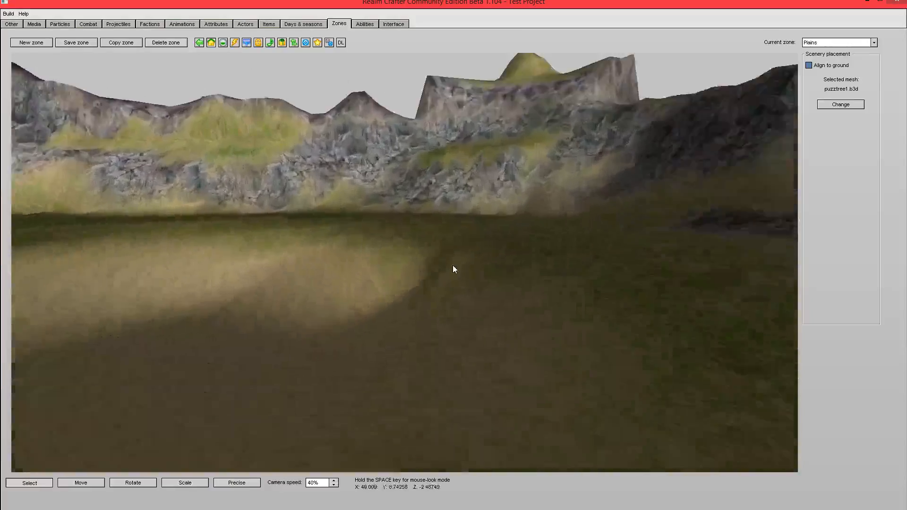
key("Down")
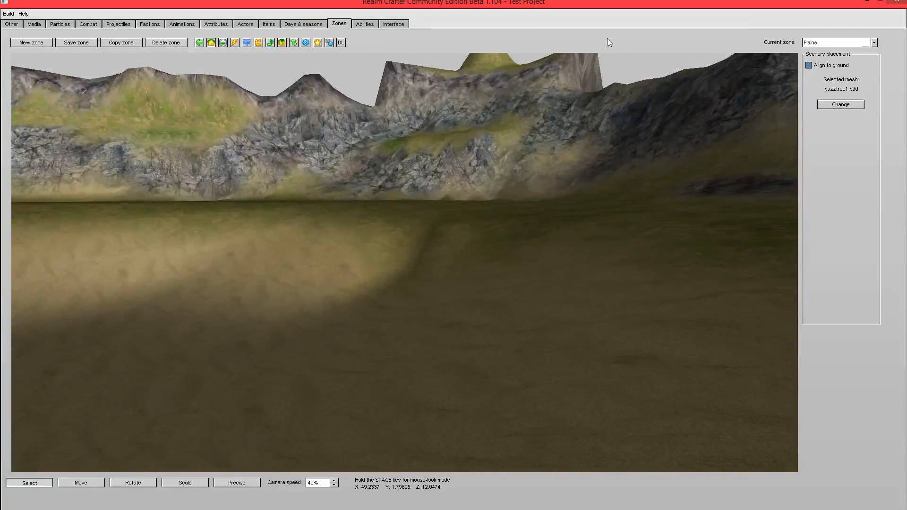
- Return to the terrain editor and save the terrain over Plains.dat in the Areas folder, without encrypting it
left_click(867, 3)
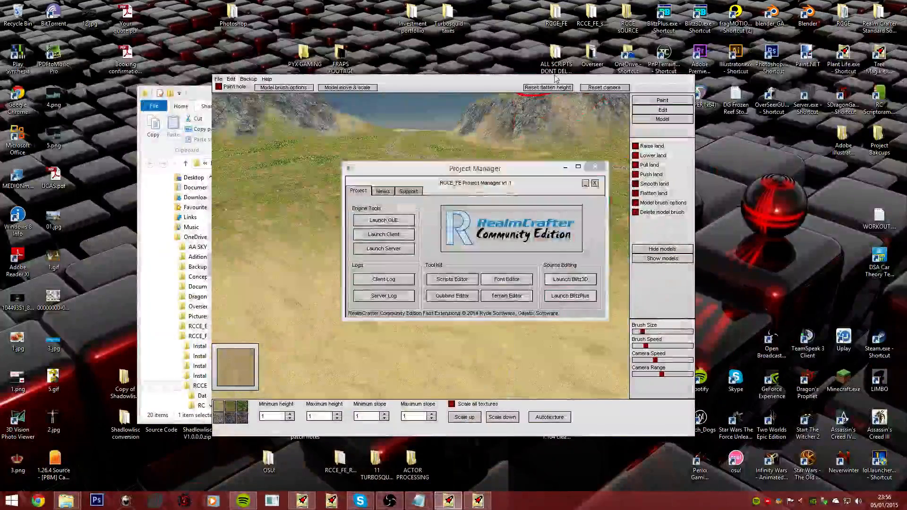
left_click(405, 218)
key("Down")
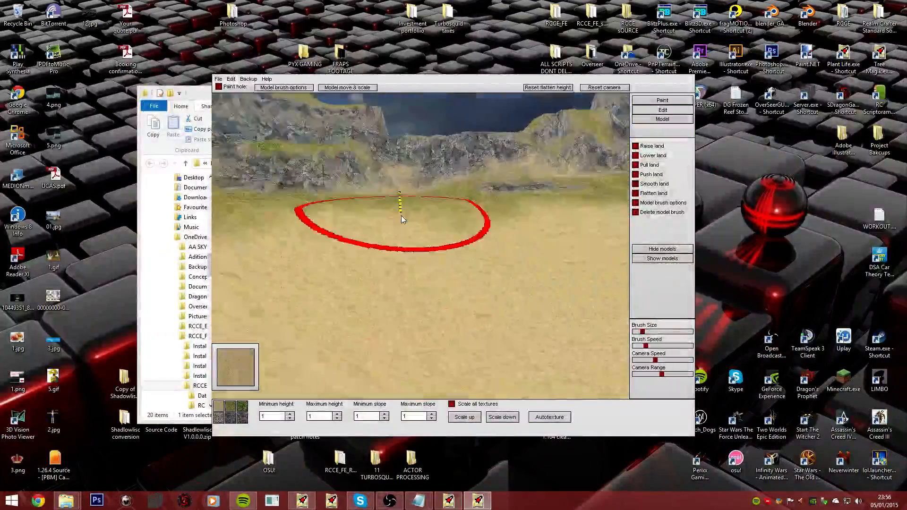
key("Up")
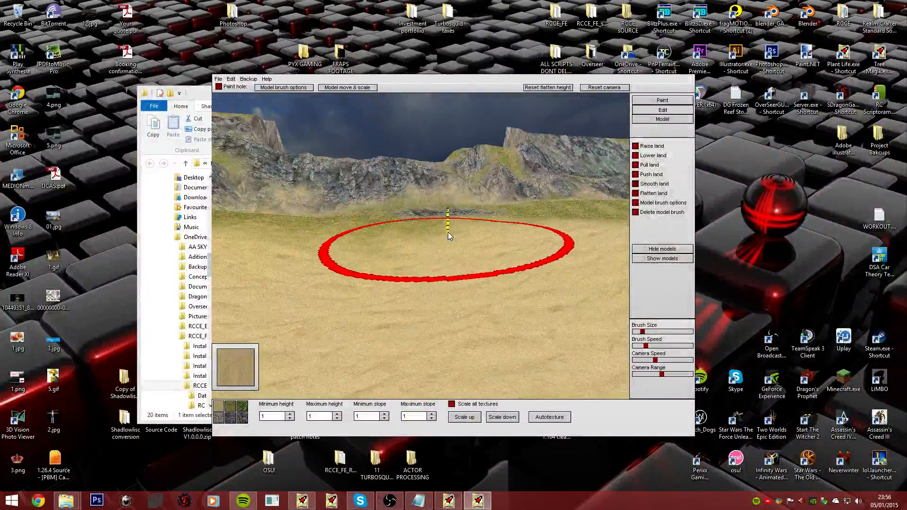
key("Down")
left_click(218, 79)
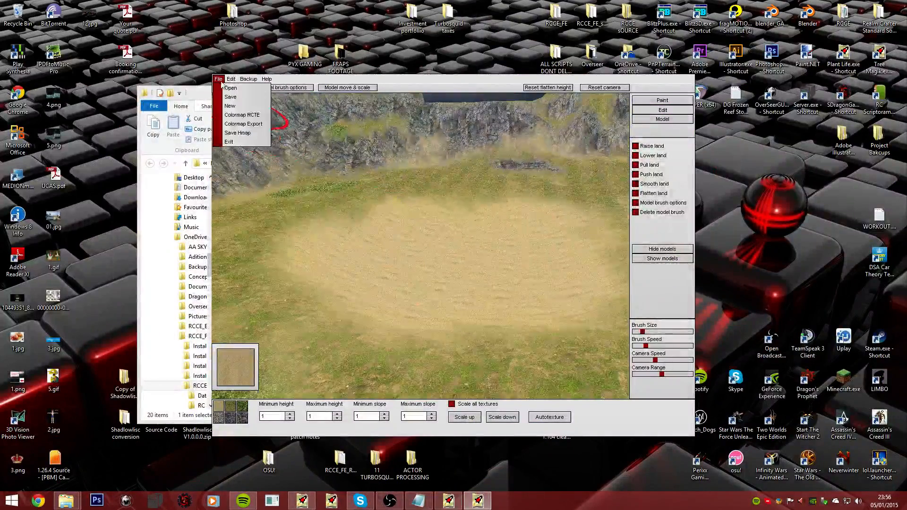
left_click(233, 97)
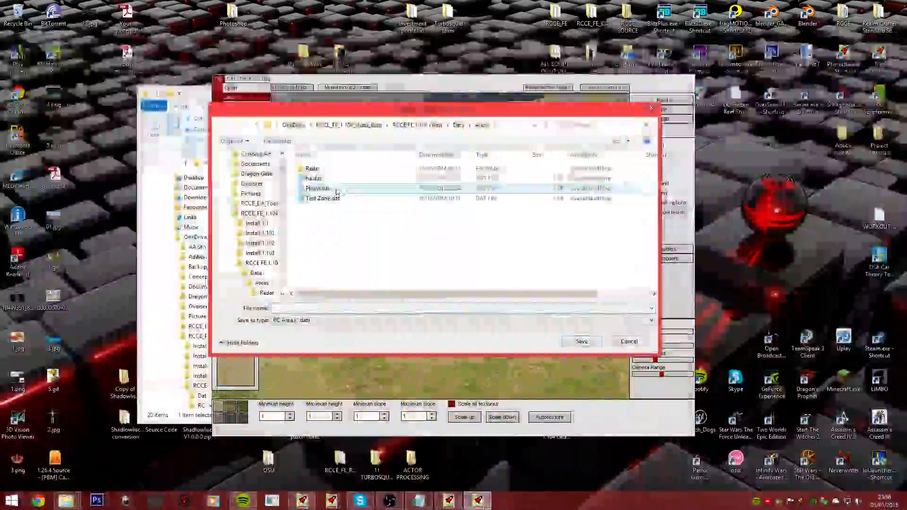
double_click(334, 189)
left_click(480, 253)
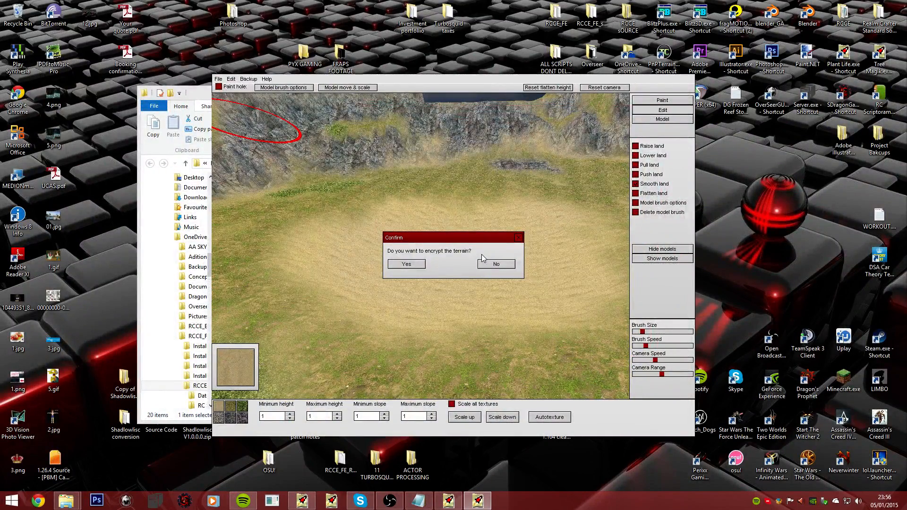
left_click(483, 263)
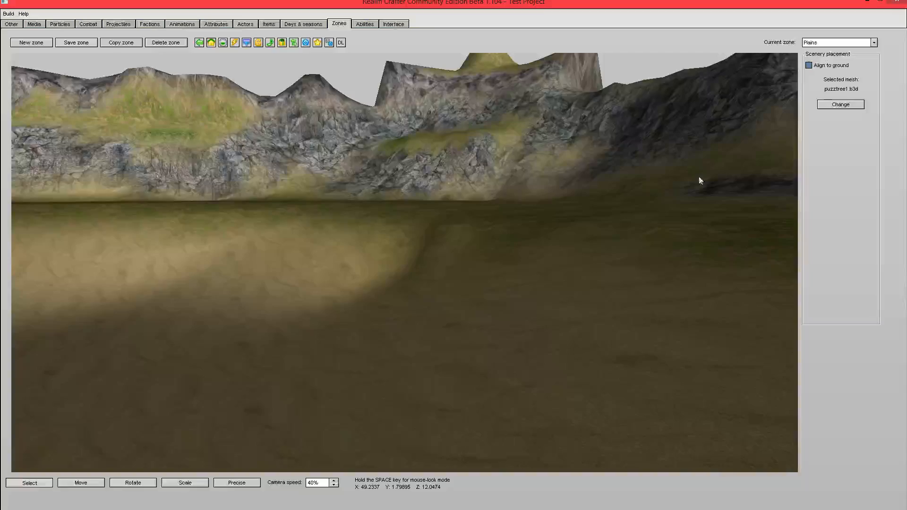
- Reload the Plains zone in the GUE as the current zone
key("space")
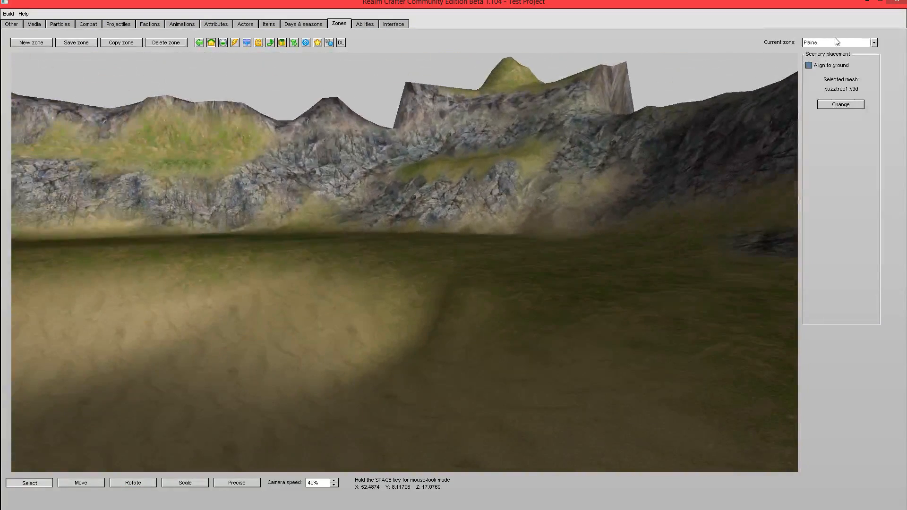
left_click(836, 42)
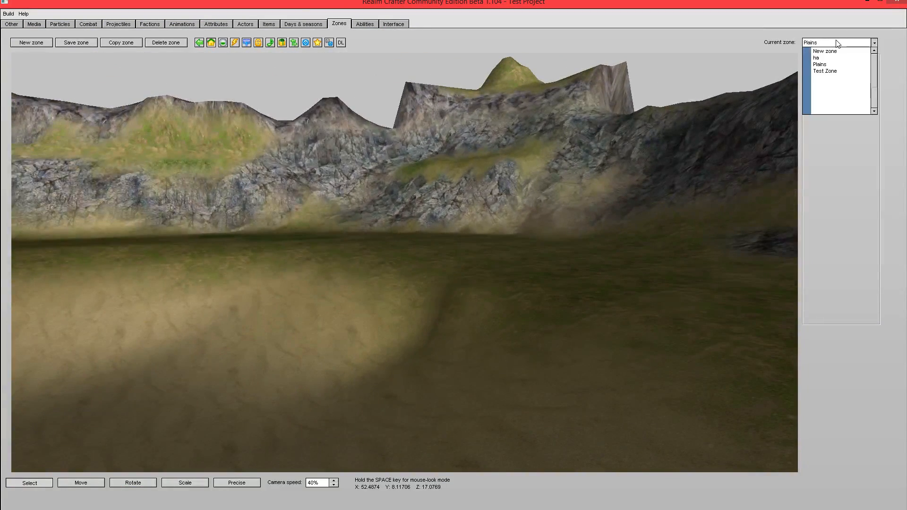
left_click(830, 65)
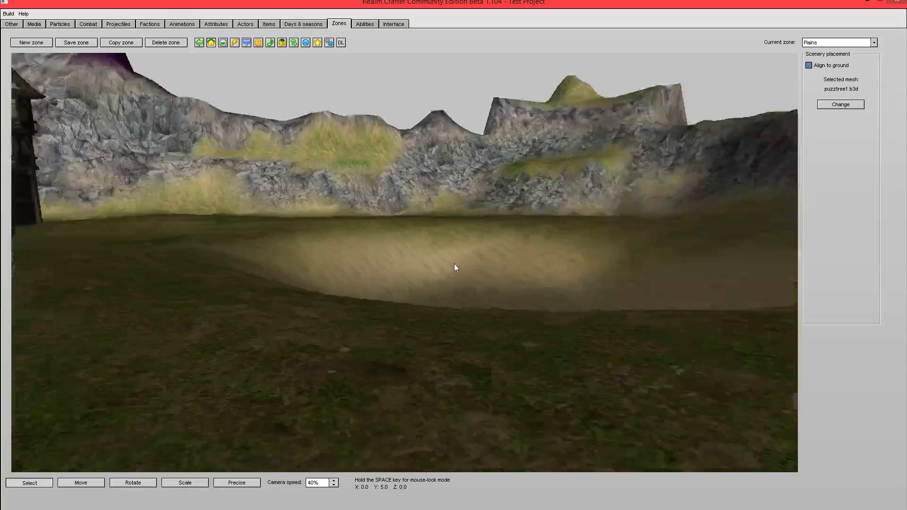
- Fly around the reloaded Plains zone to examine the purple peak, cliffs, houses, cobblestone path and sand patch
key("space")
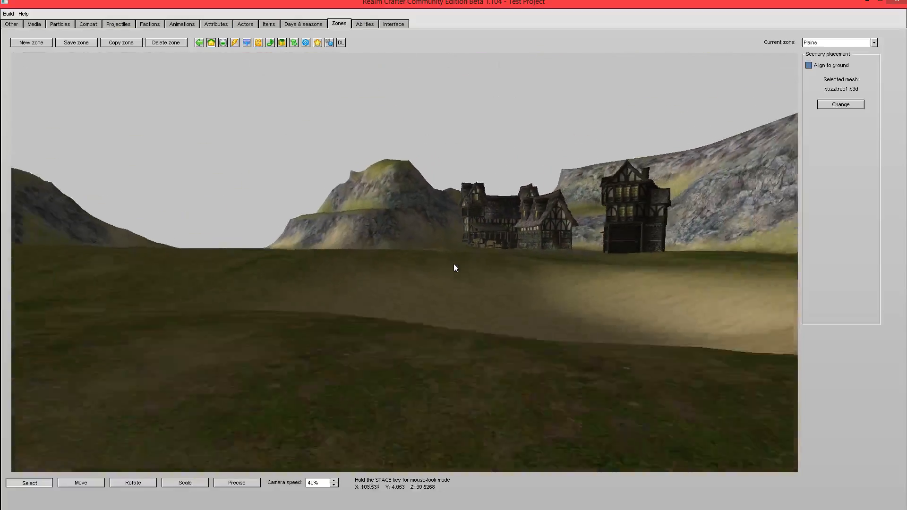
key("space")
key("Up")
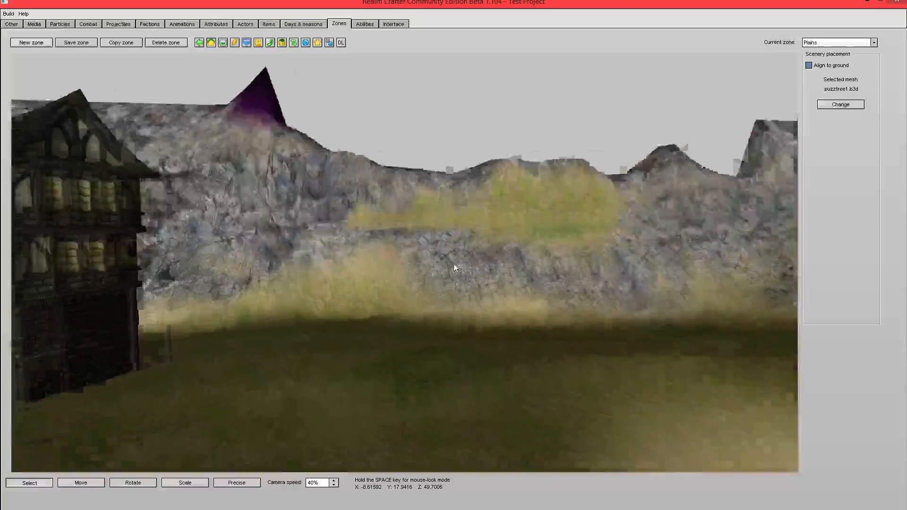
key("Down")
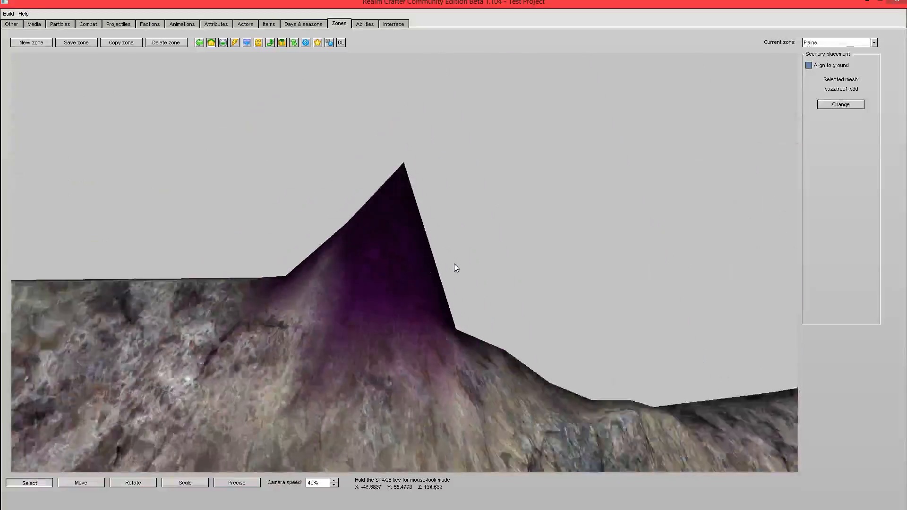
key("Up")
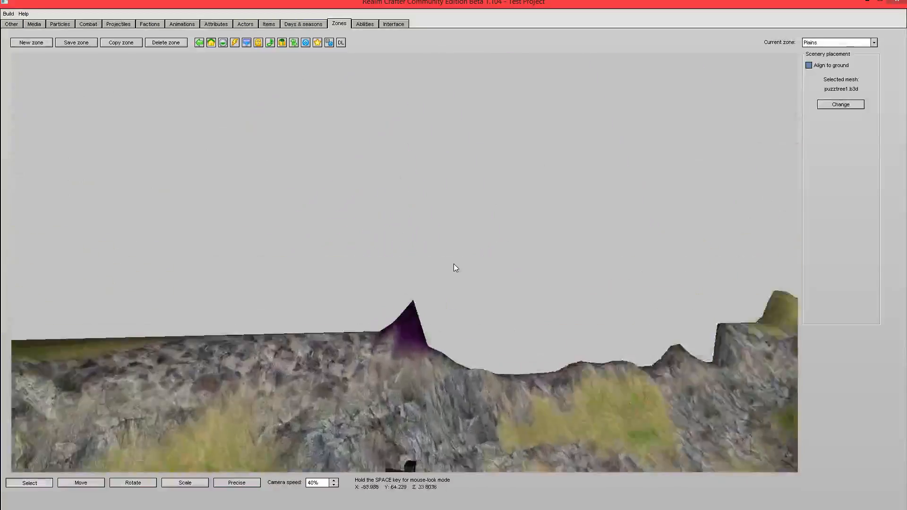
key("Down")
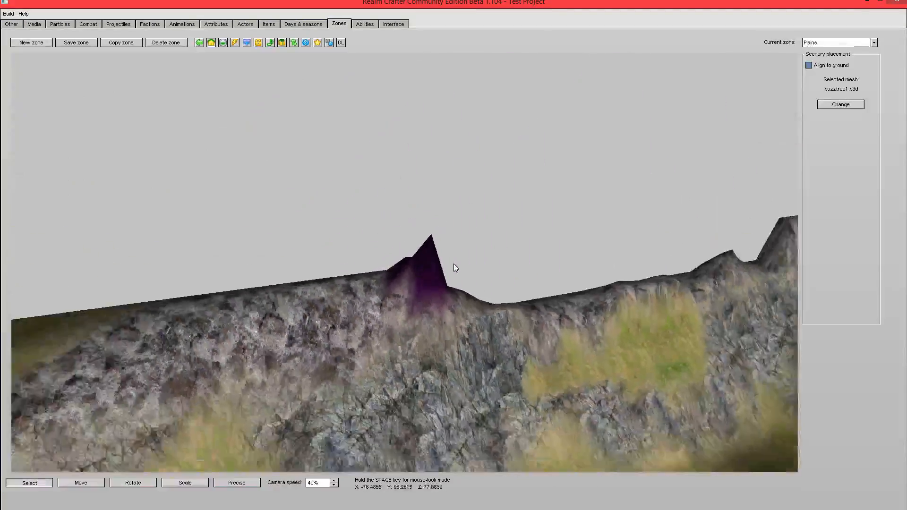
key("Right")
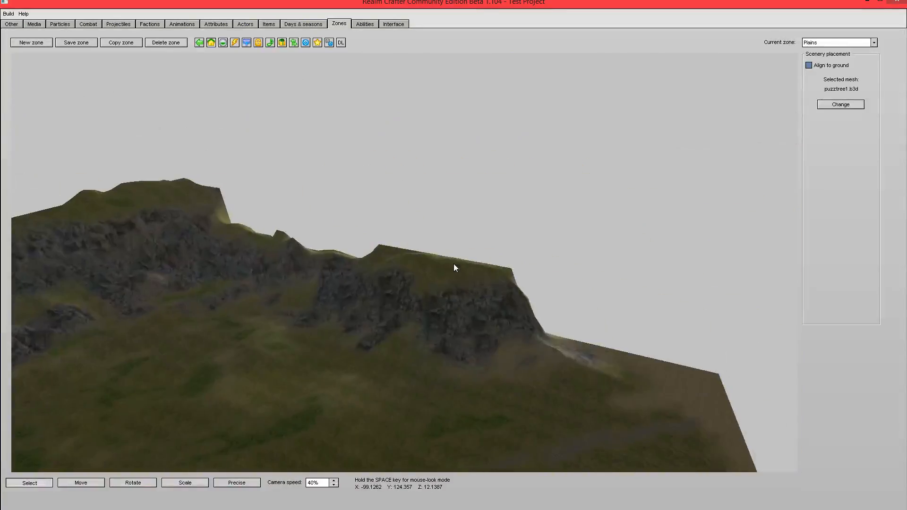
key("Left")
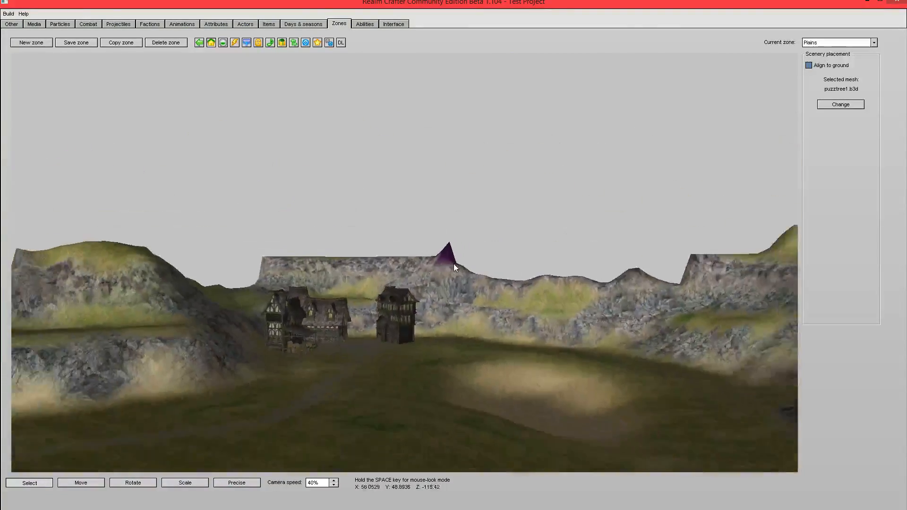
key("Up")
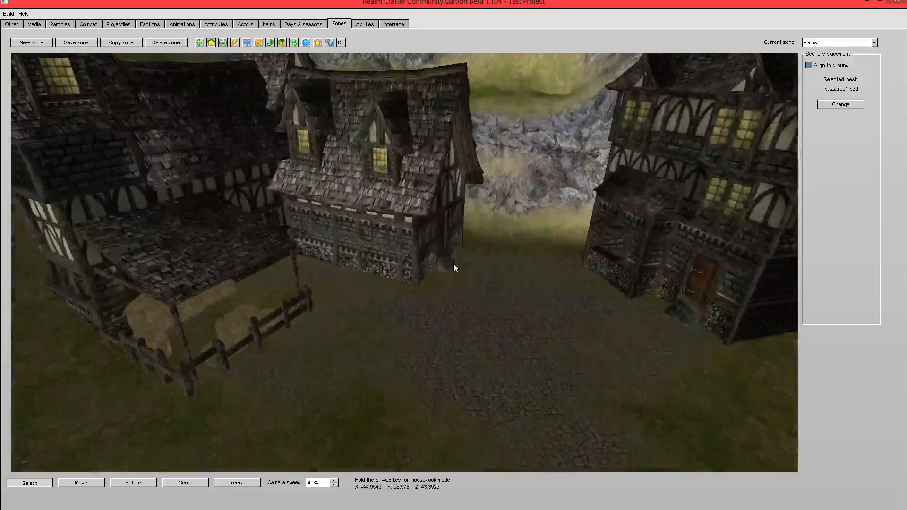
key("Down")
key("Up")
key("Down")
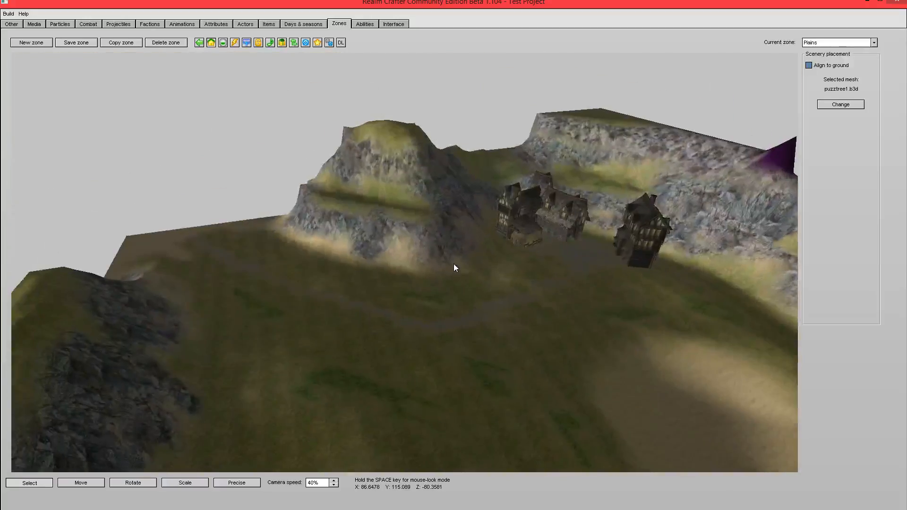
key("Up")
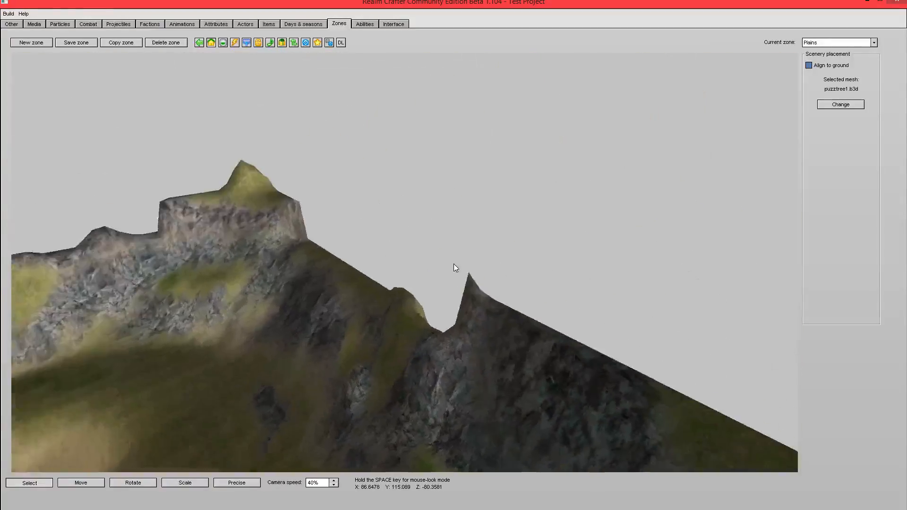
- Survey the whole Plains zone from above, including the valley floor, houses, path and surrounding cliffs, and close the GUE
key("Down")
key("Left")
key("Left")
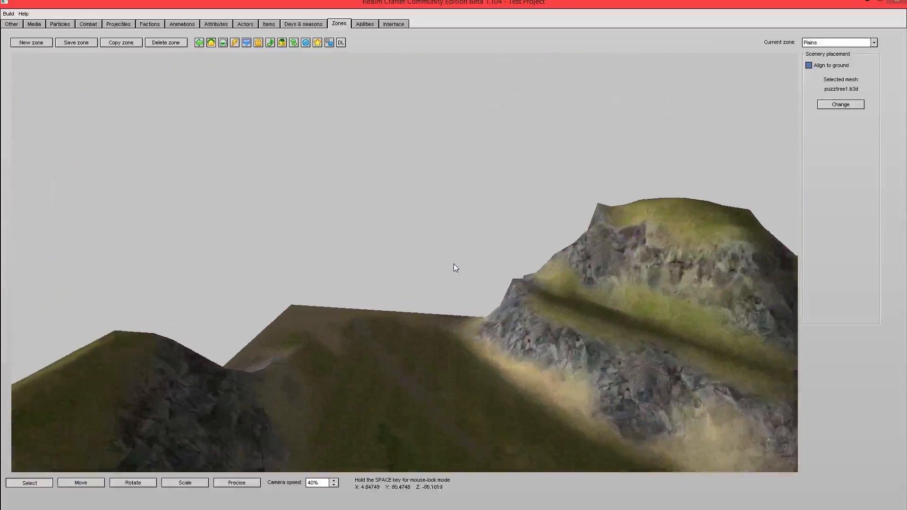
key("Down")
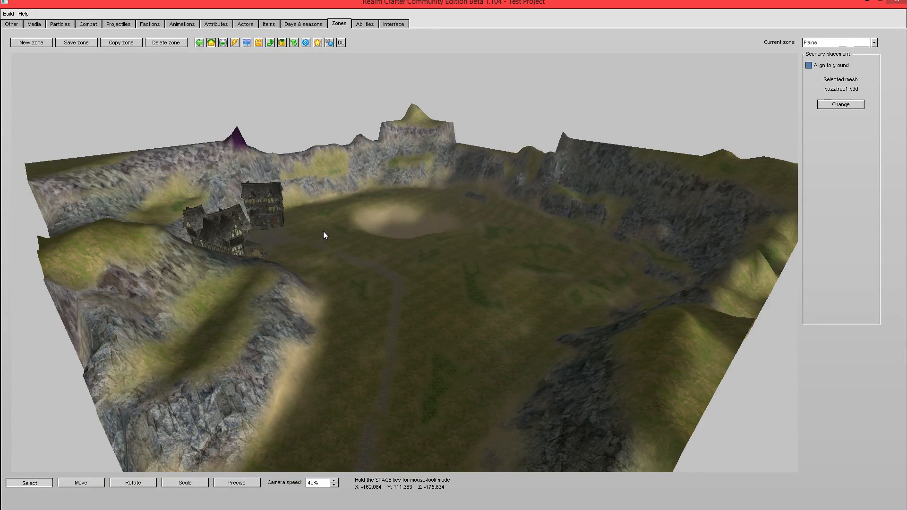
key("w")
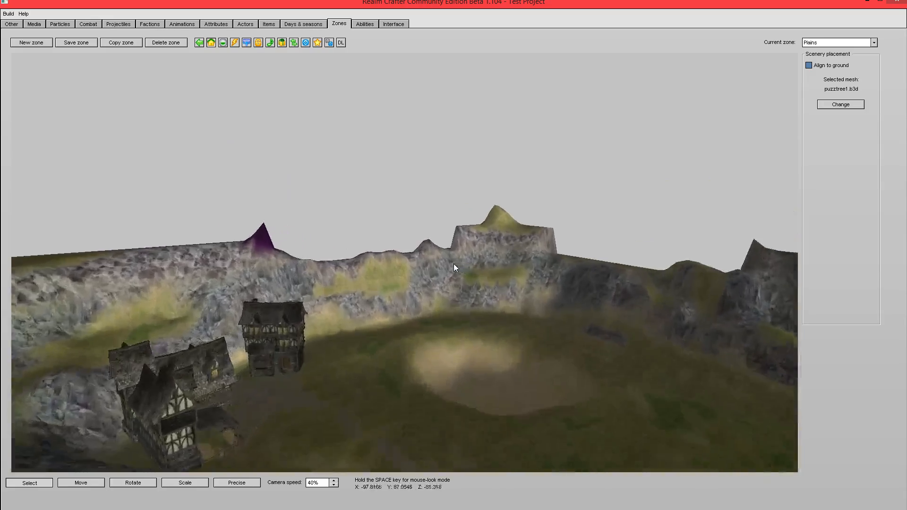
key("w")
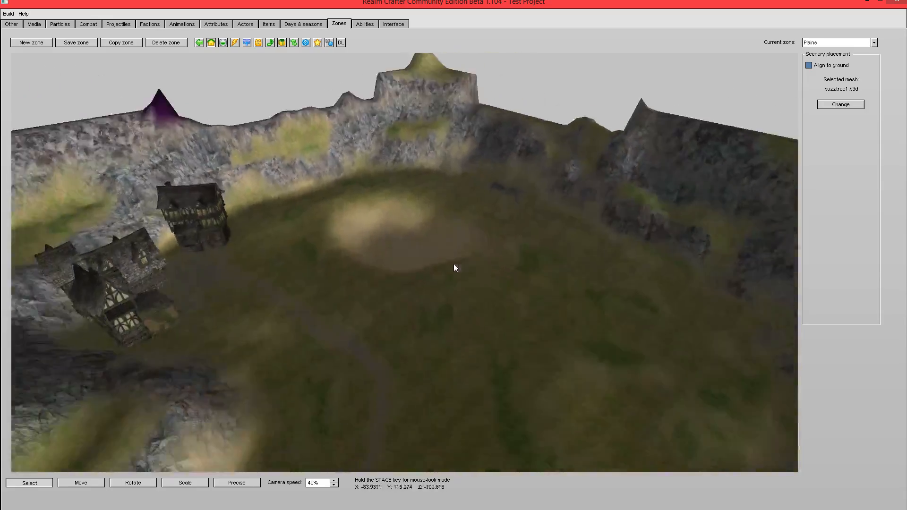
key("s")
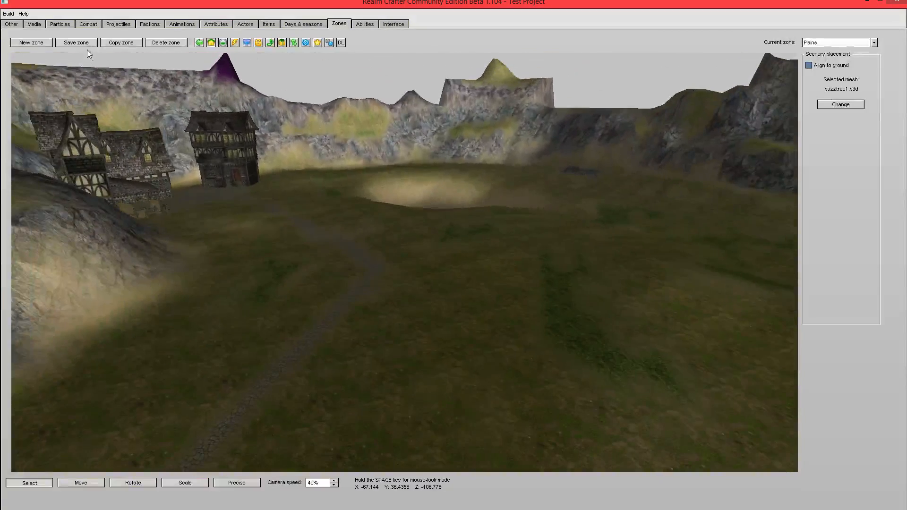
left_click(903, 3)
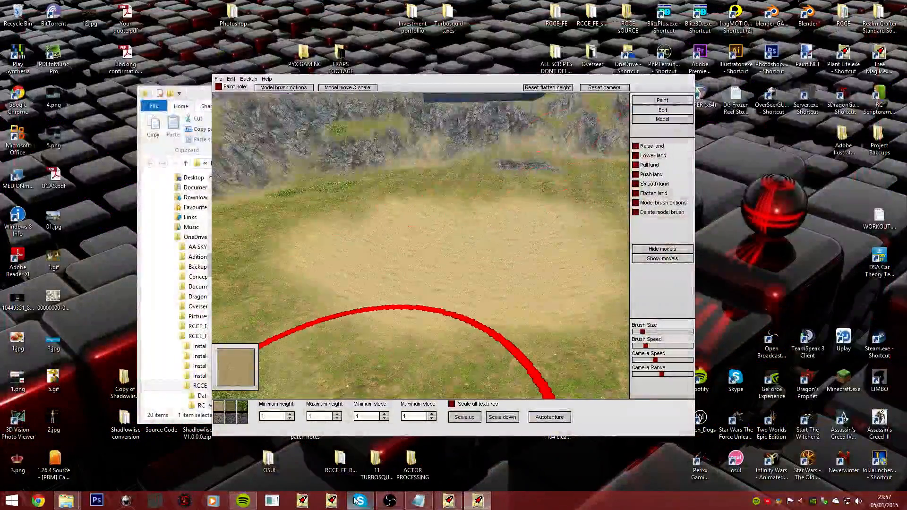